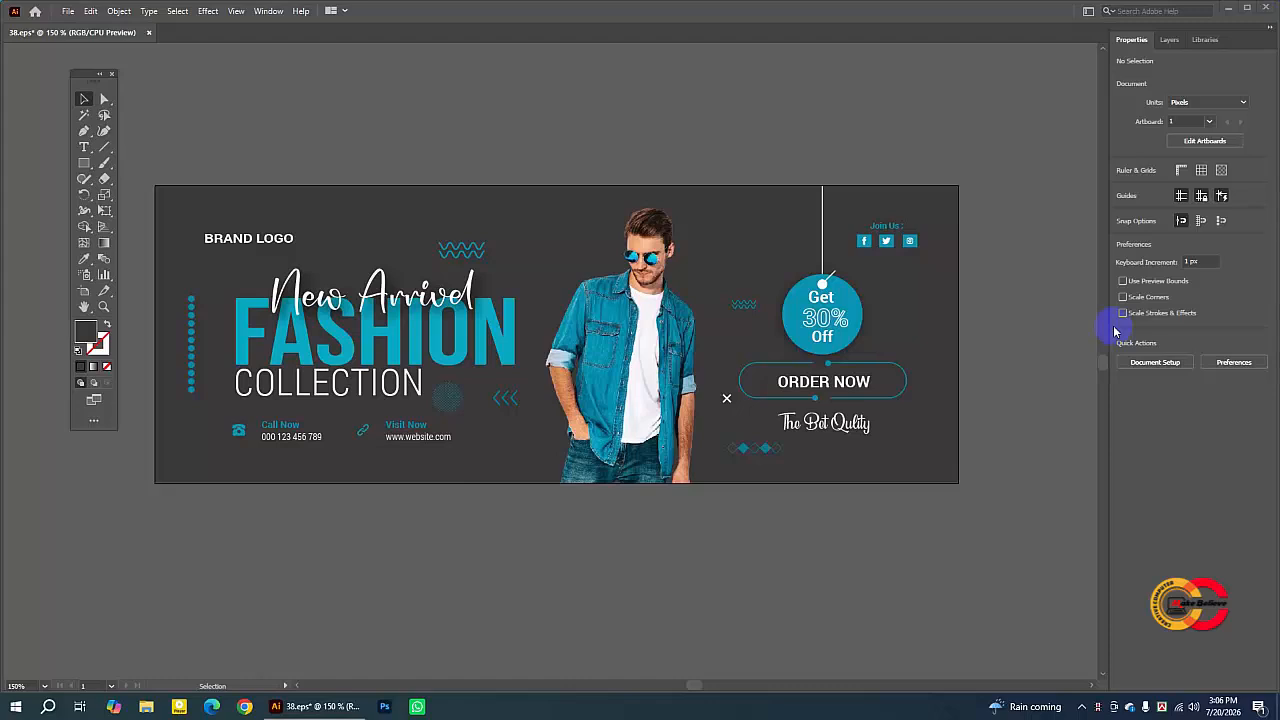
- Start a new Web document sized 851 px wide by 315 px high
{"action": "left_click", "coordinate": [68, 12]}
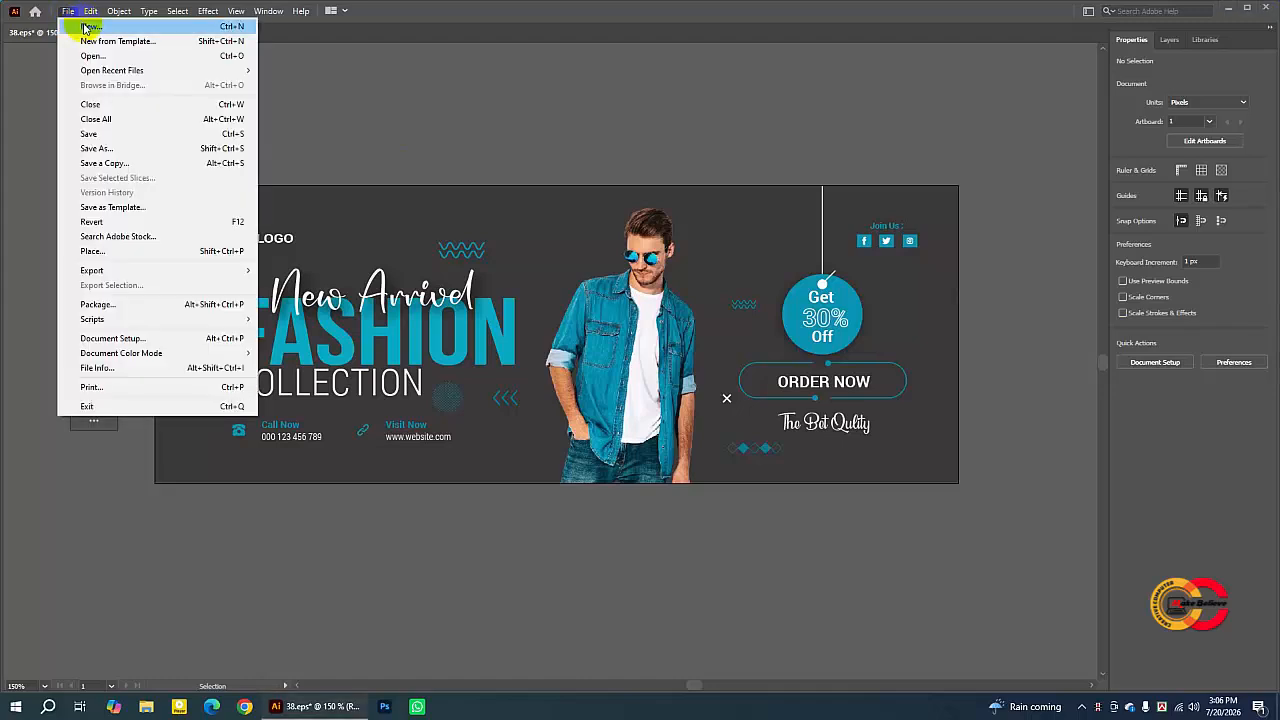
{"action": "left_click", "coordinate": [86, 27]}
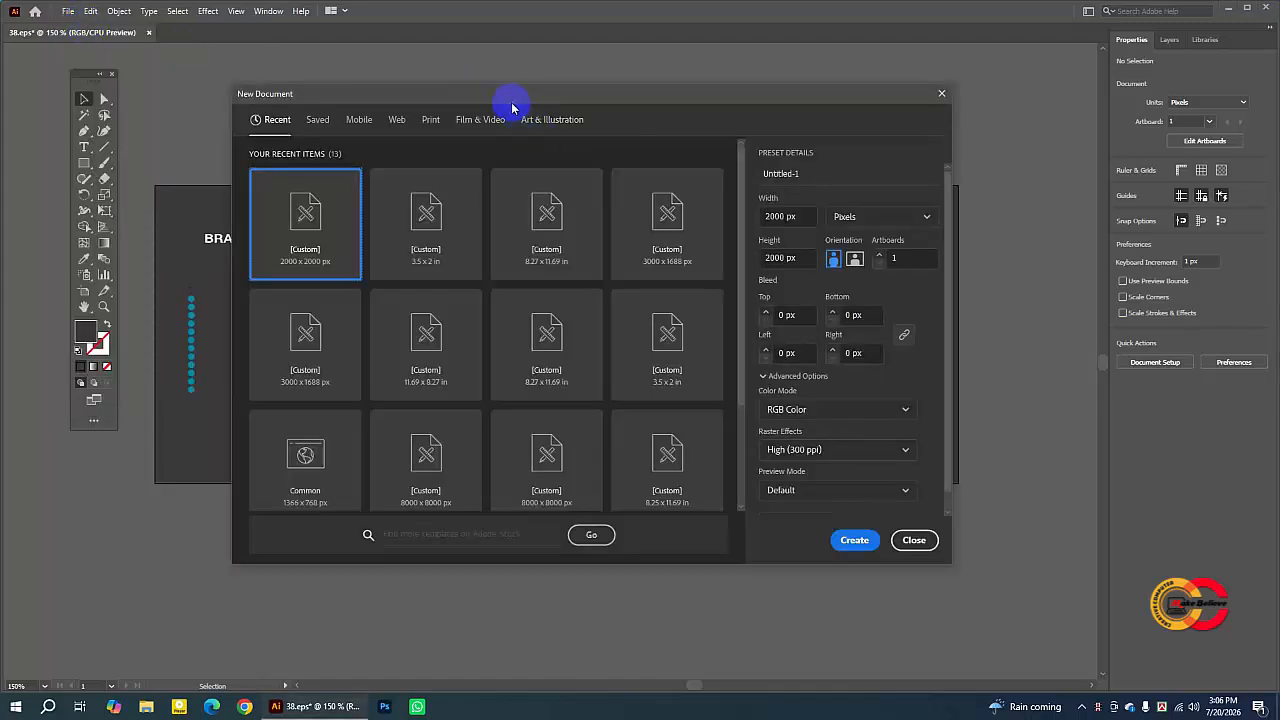
{"action": "left_click", "coordinate": [395, 130]}
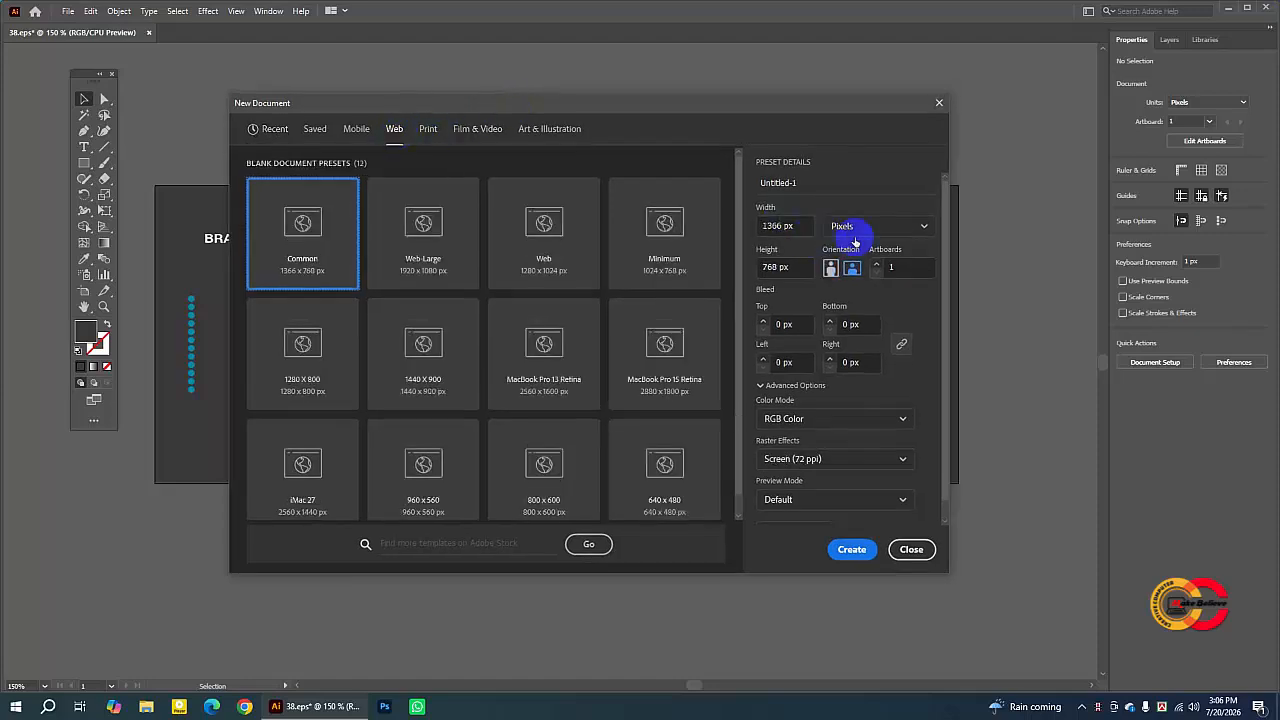
{"action": "left_click", "coordinate": [783, 222]}
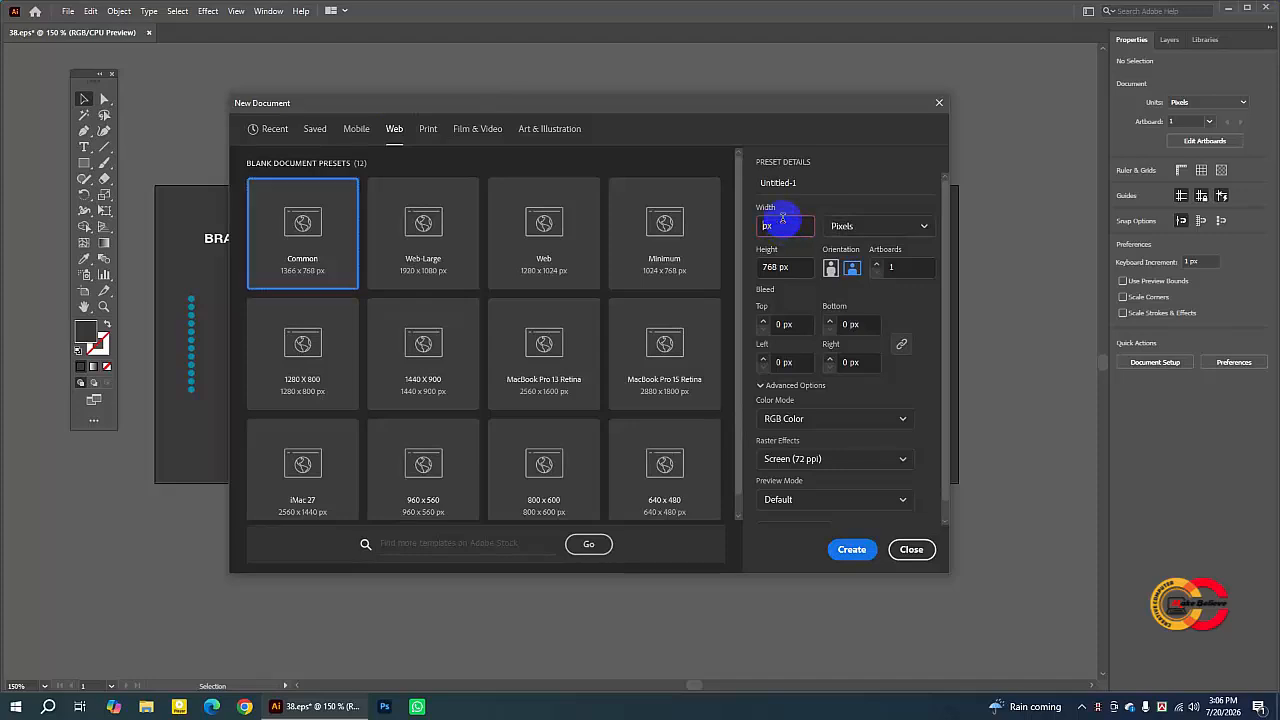
{"action": "type", "text": "851"}
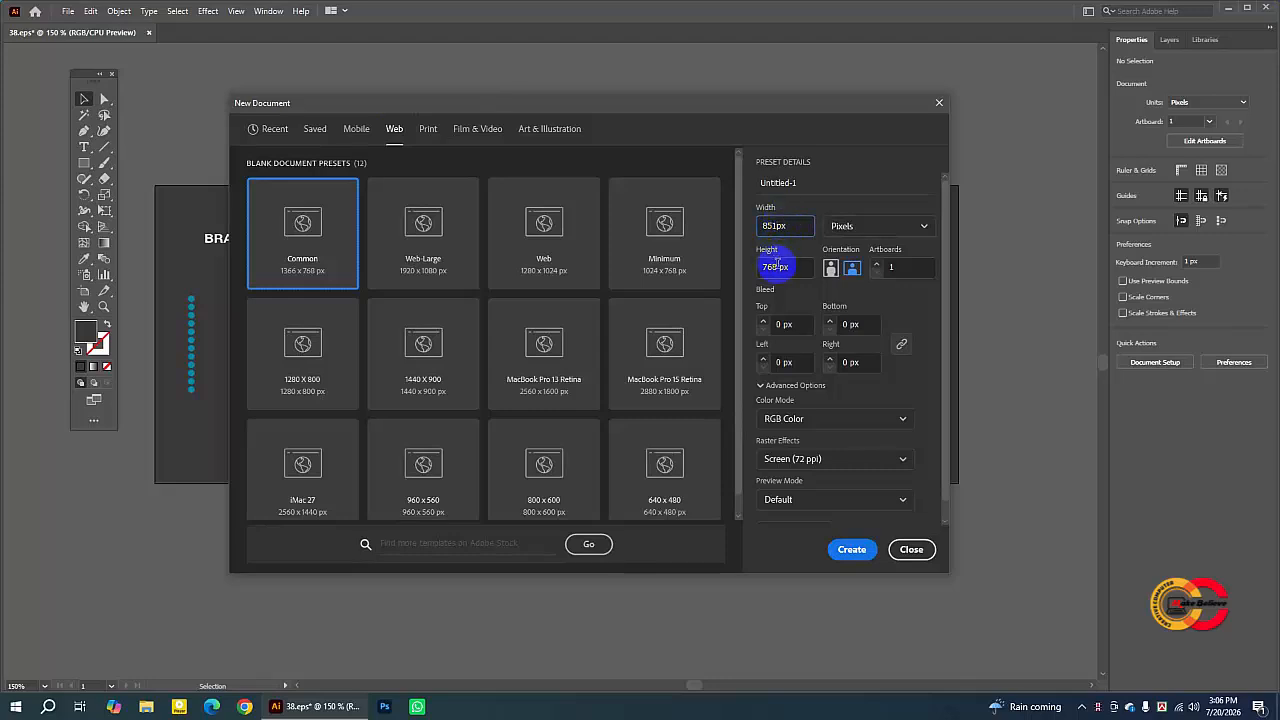
{"action": "left_click", "coordinate": [777, 265]}
{"action": "key", "text": "BackSpace"}
{"action": "key", "text": "BackSpace"}
{"action": "type", "text": "315"}
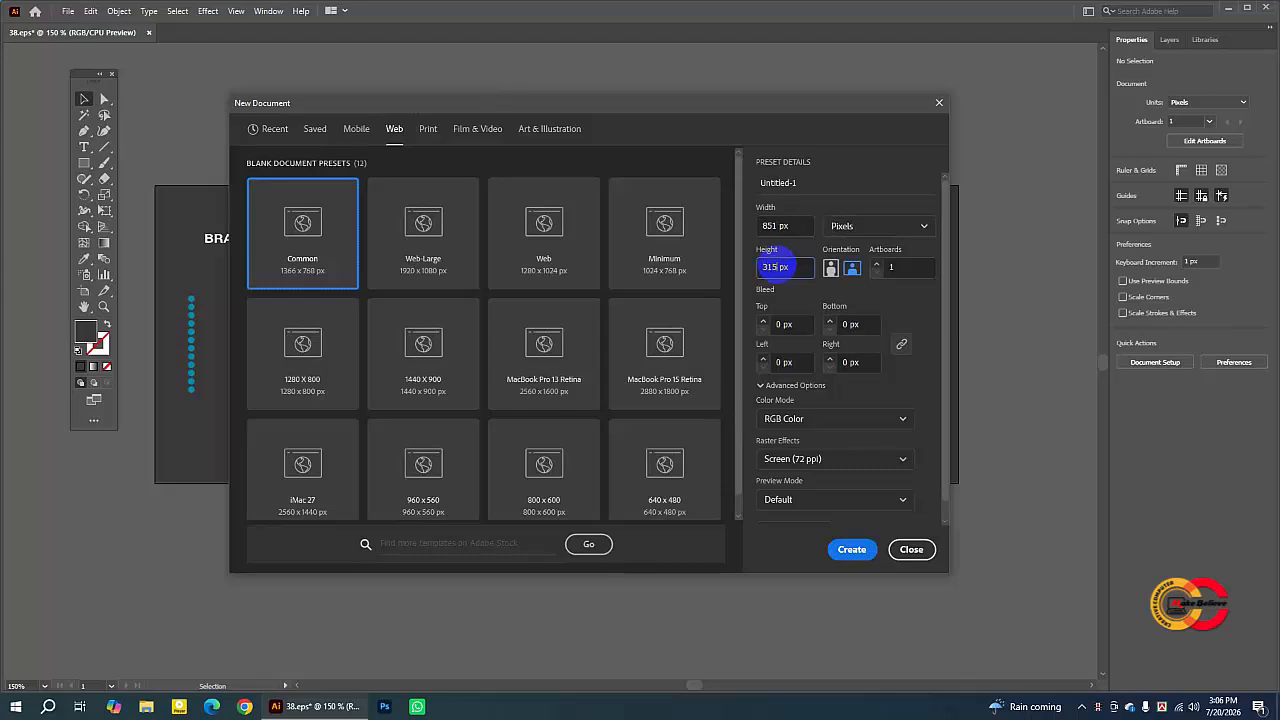
- Set the color mode to RGB Color and raster effects to High (300 ppi), then create the document
{"action": "left_click", "coordinate": [799, 420]}
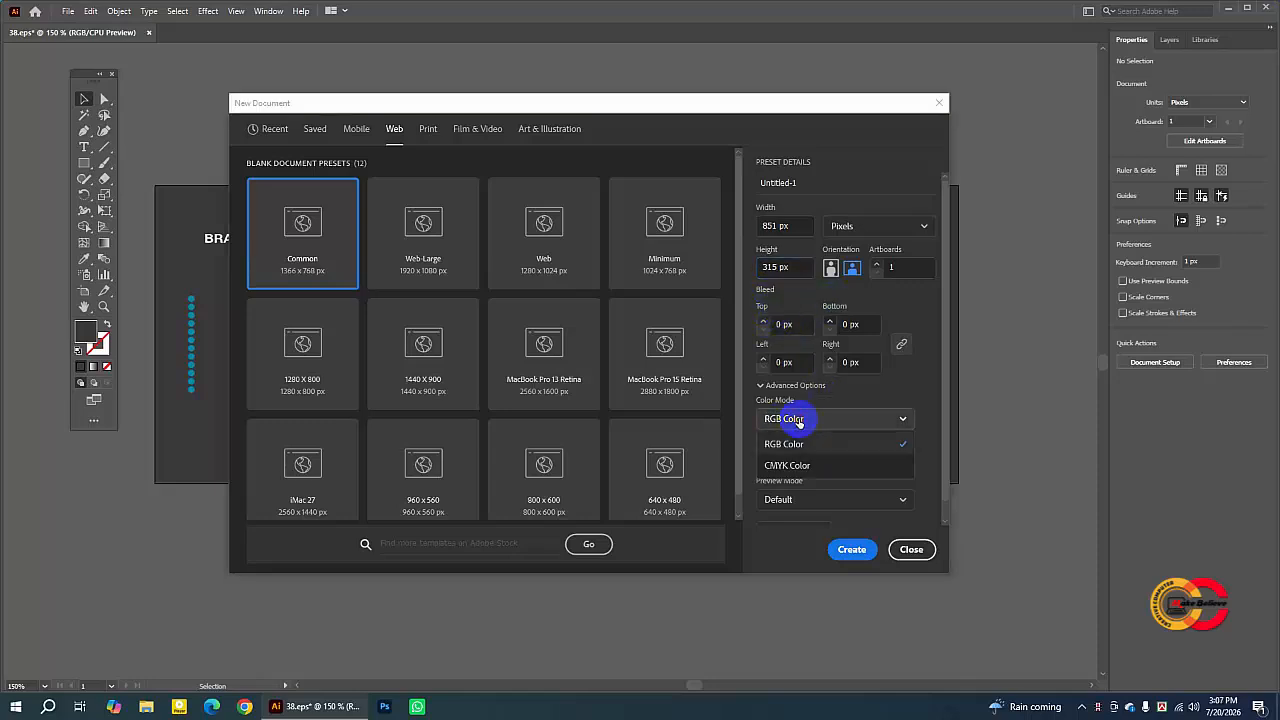
{"action": "left_click", "coordinate": [795, 442]}
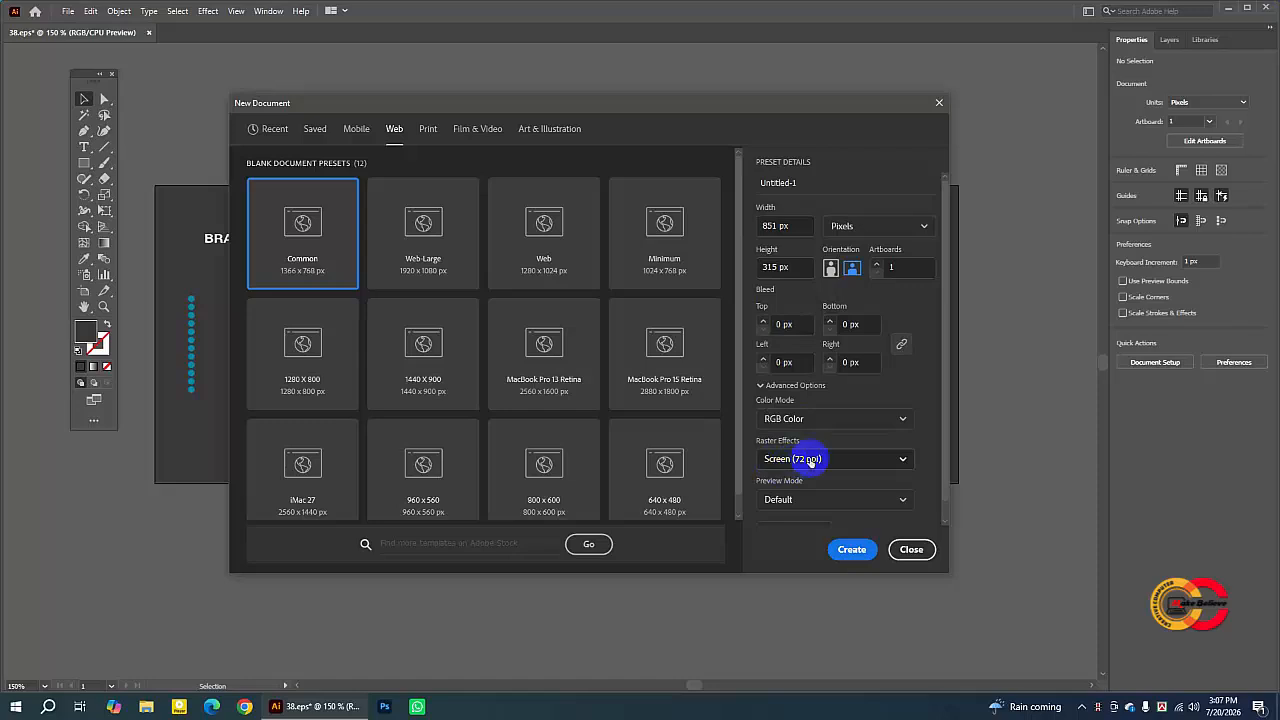
{"action": "left_click", "coordinate": [810, 460]}
{"action": "key", "text": "Escape"}
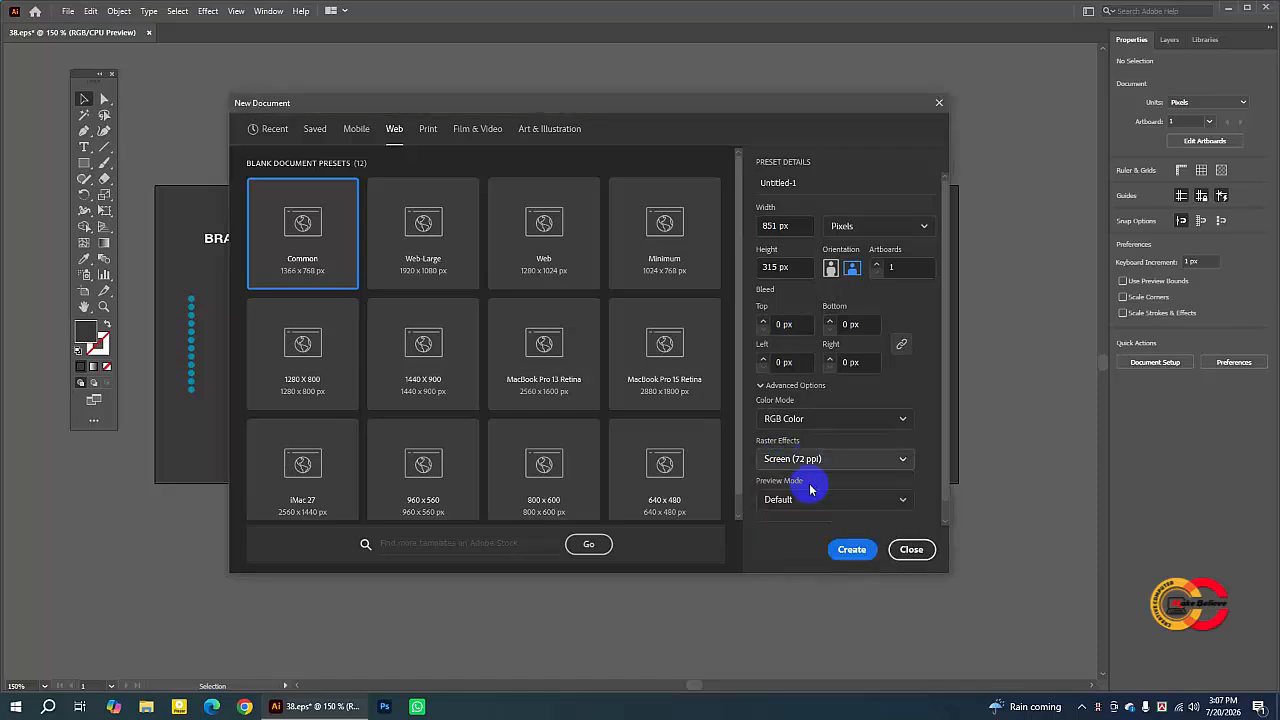
{"action": "left_click", "coordinate": [811, 489]}
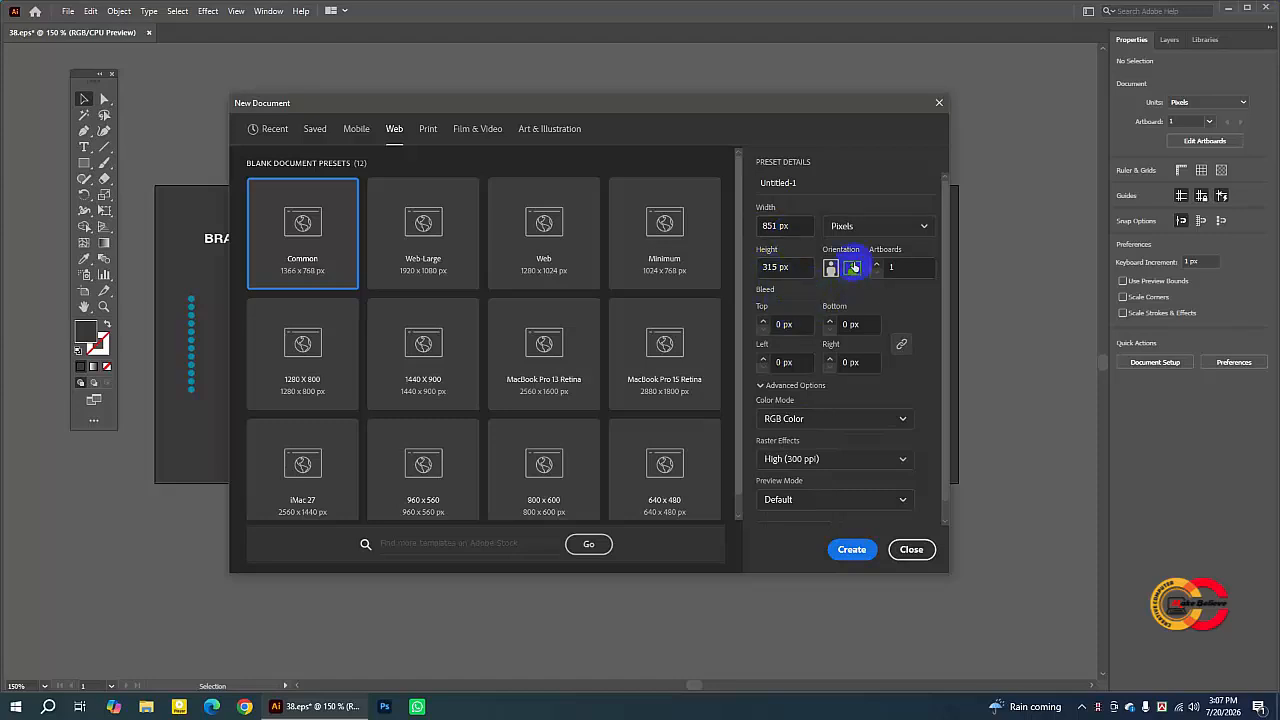
{"action": "left_click", "coordinate": [851, 550]}
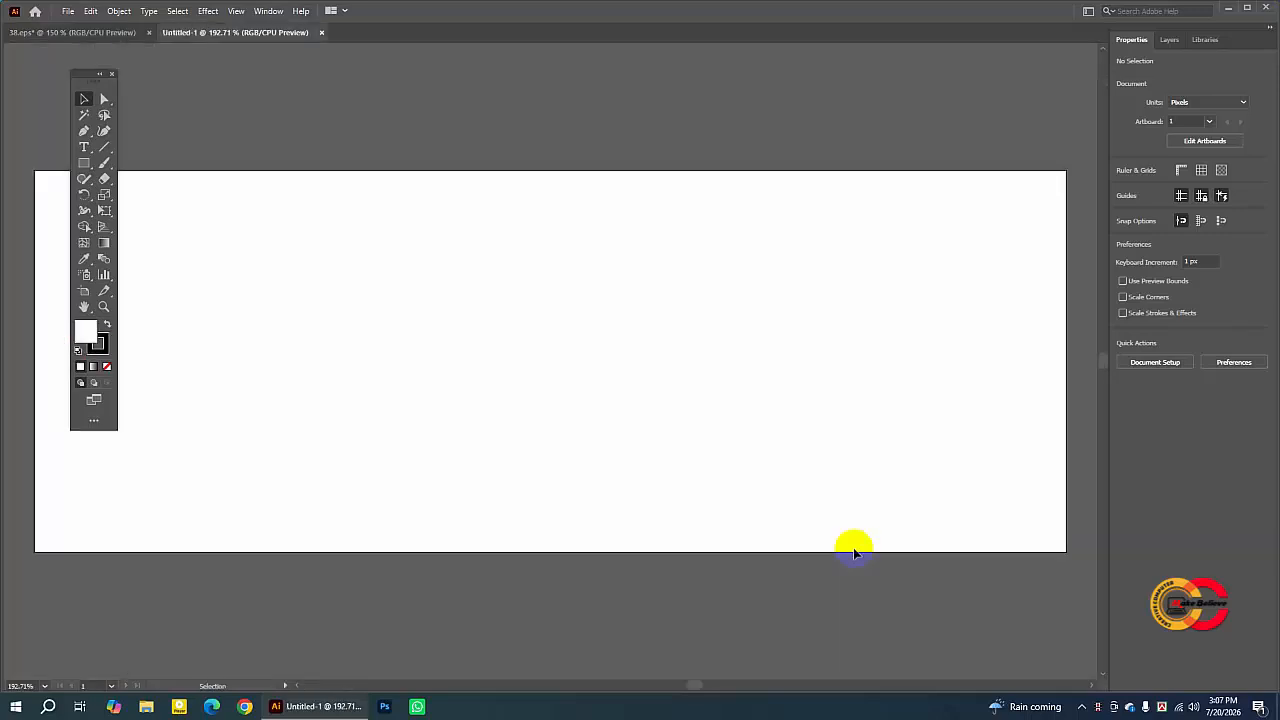
- Set the default fill to white and the stroke to none
{"action": "key", "text": "ctrl"}
{"action": "key", "text": "ctrl+minus"}
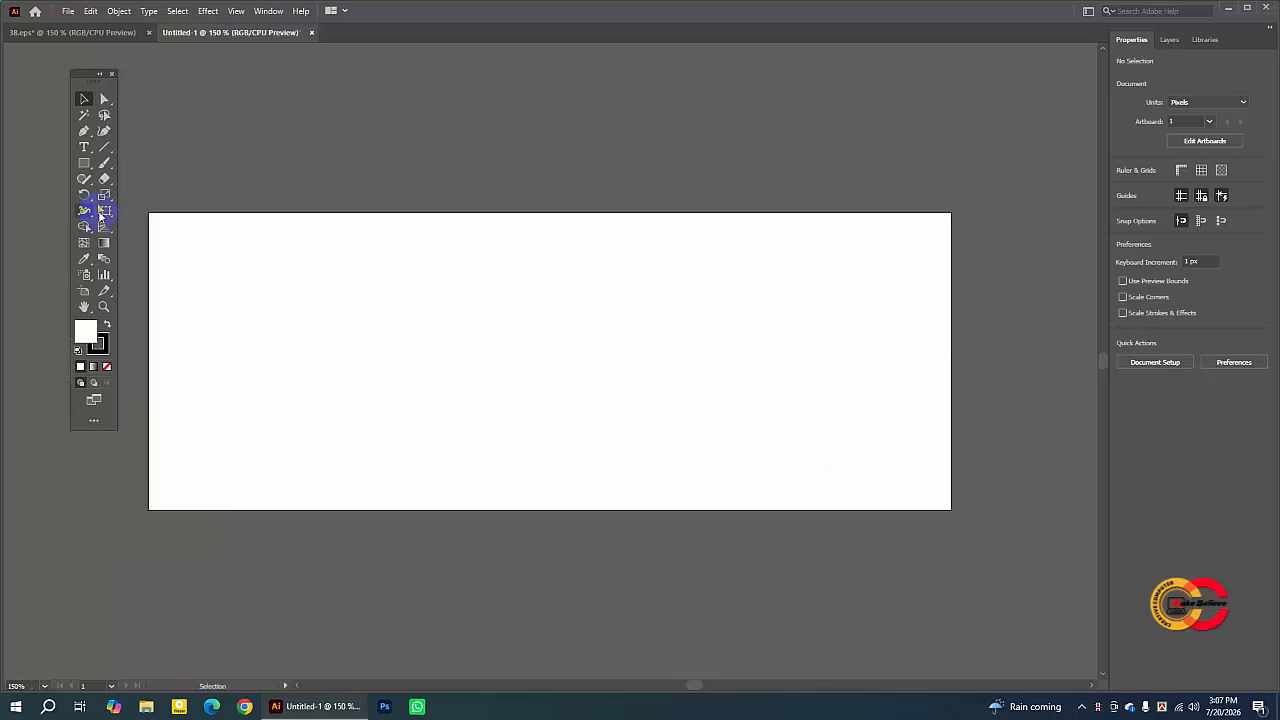
{"action": "left_click_drag", "start_coordinate": [89, 79], "coordinate": [60, 77]}
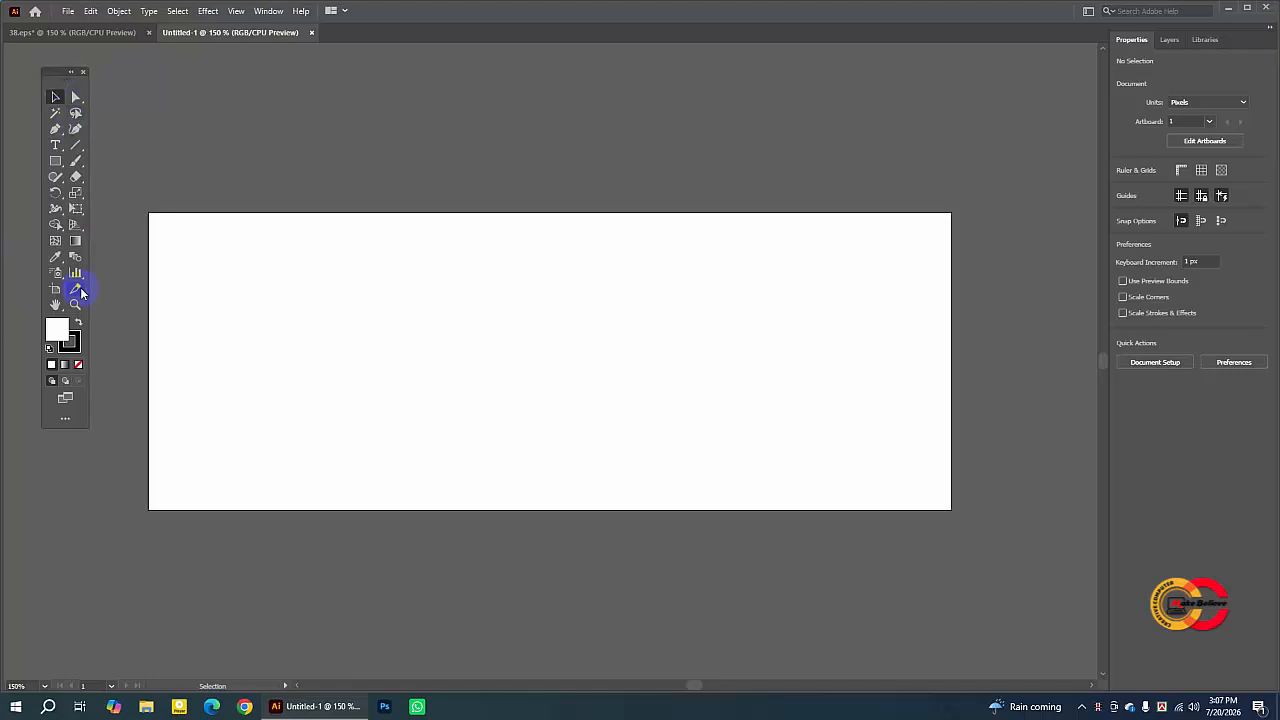
{"action": "left_click", "coordinate": [76, 352]}
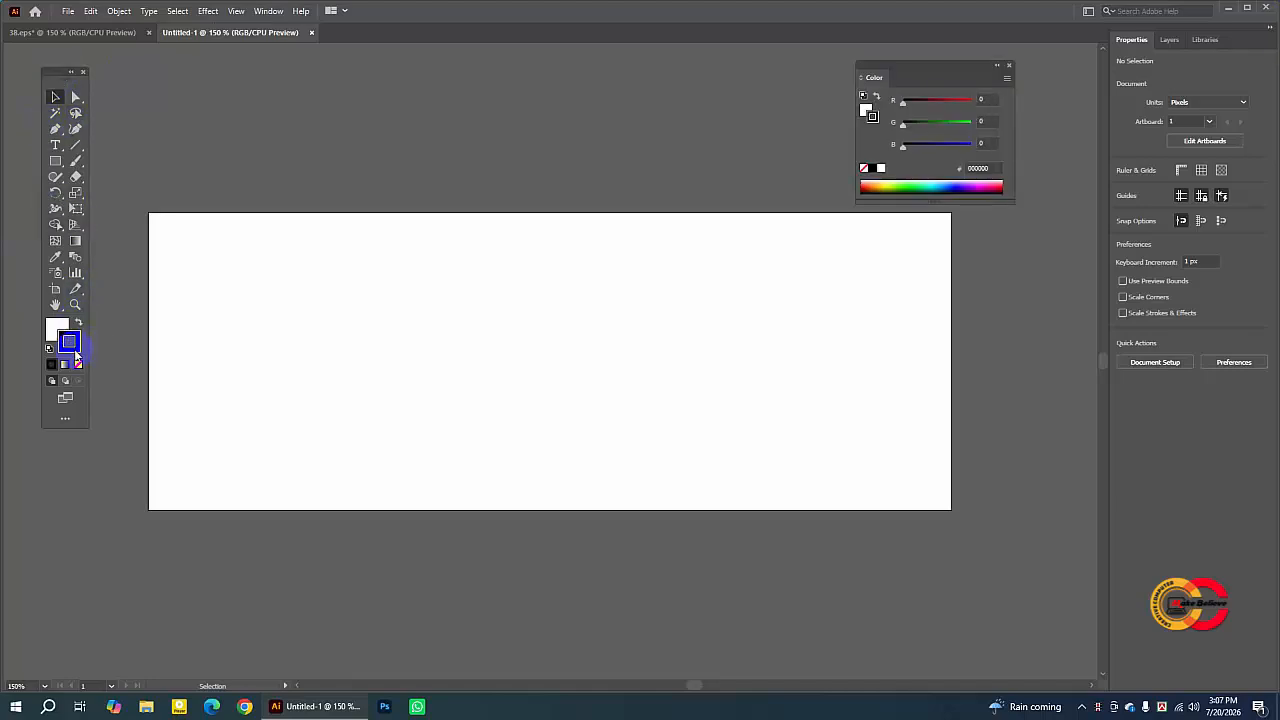
{"action": "left_click", "coordinate": [80, 366]}
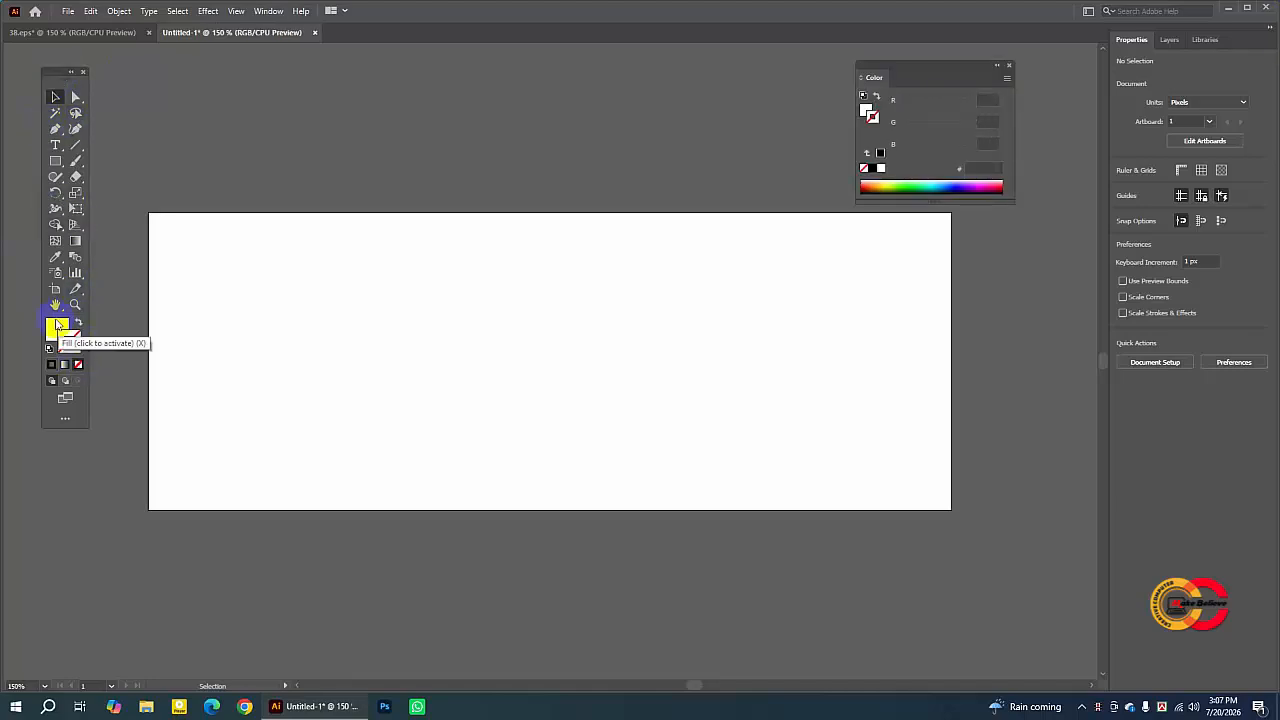
{"action": "left_click", "coordinate": [57, 330]}
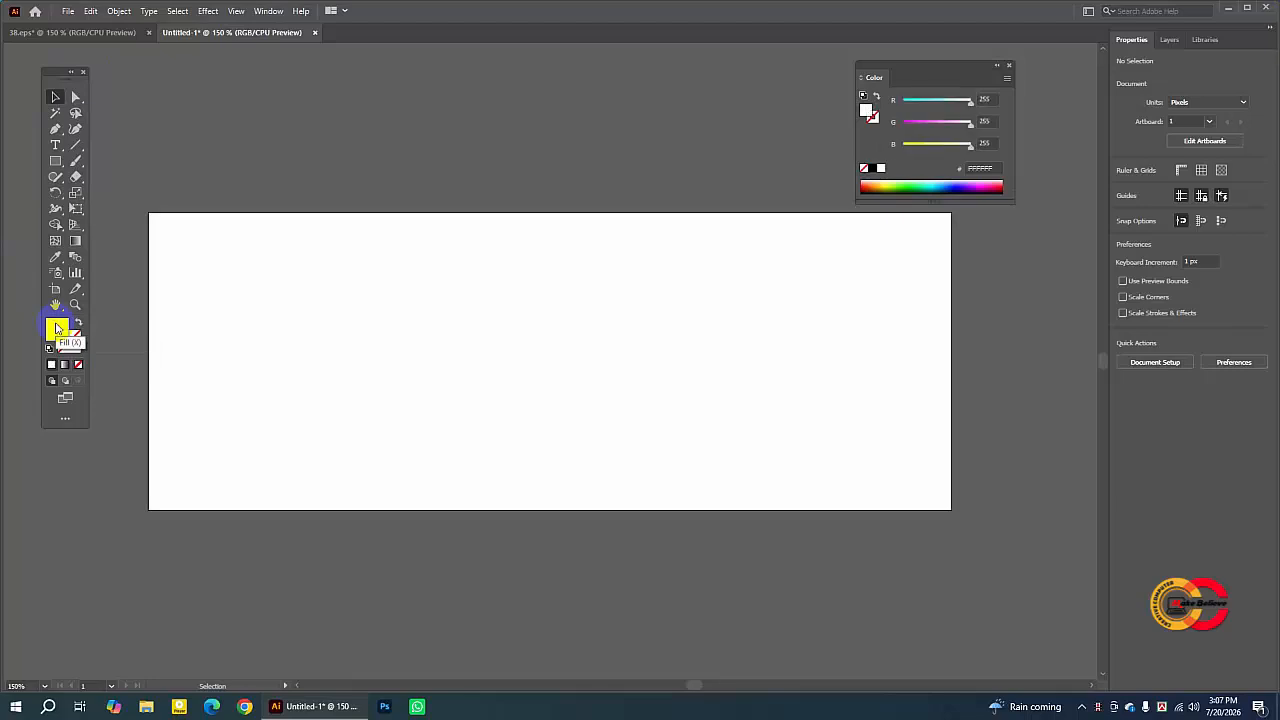
{"action": "left_click_drag", "start_coordinate": [911, 67], "coordinate": [927, 61]}
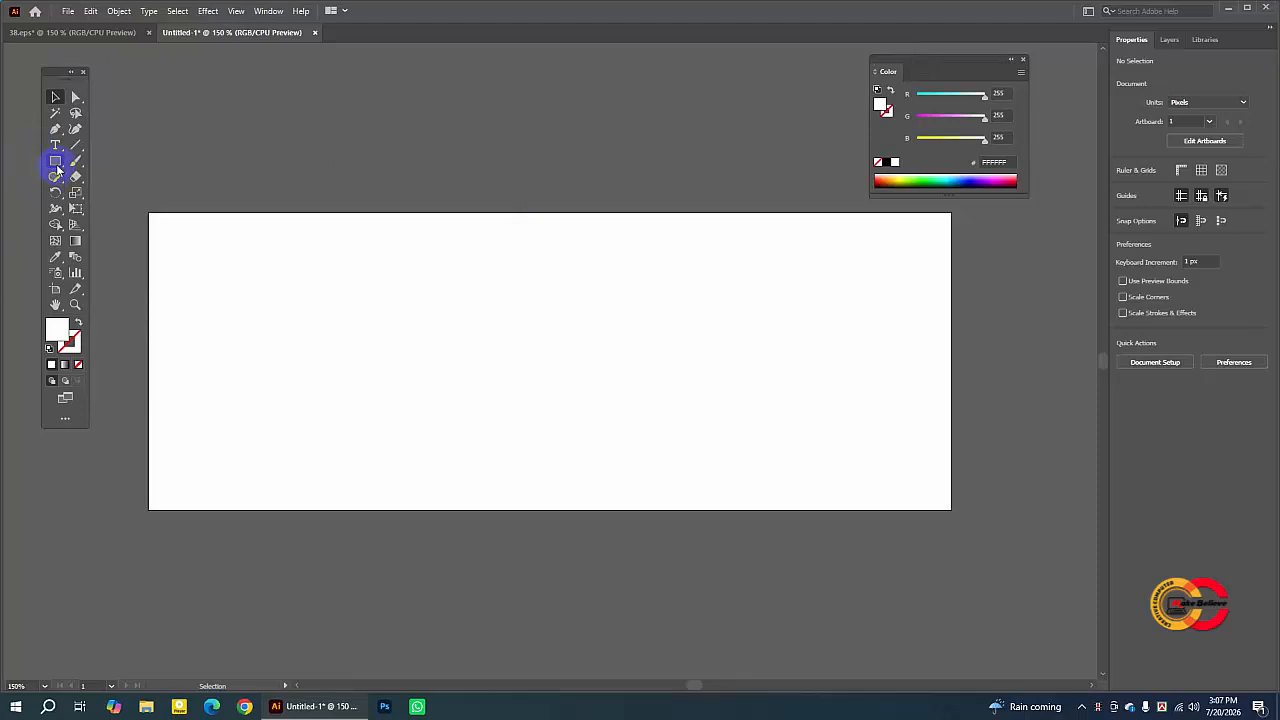
- Create a rectangle 851 px wide and 315 px high with the Rectangle tool
{"action": "left_click", "coordinate": [56, 162]}
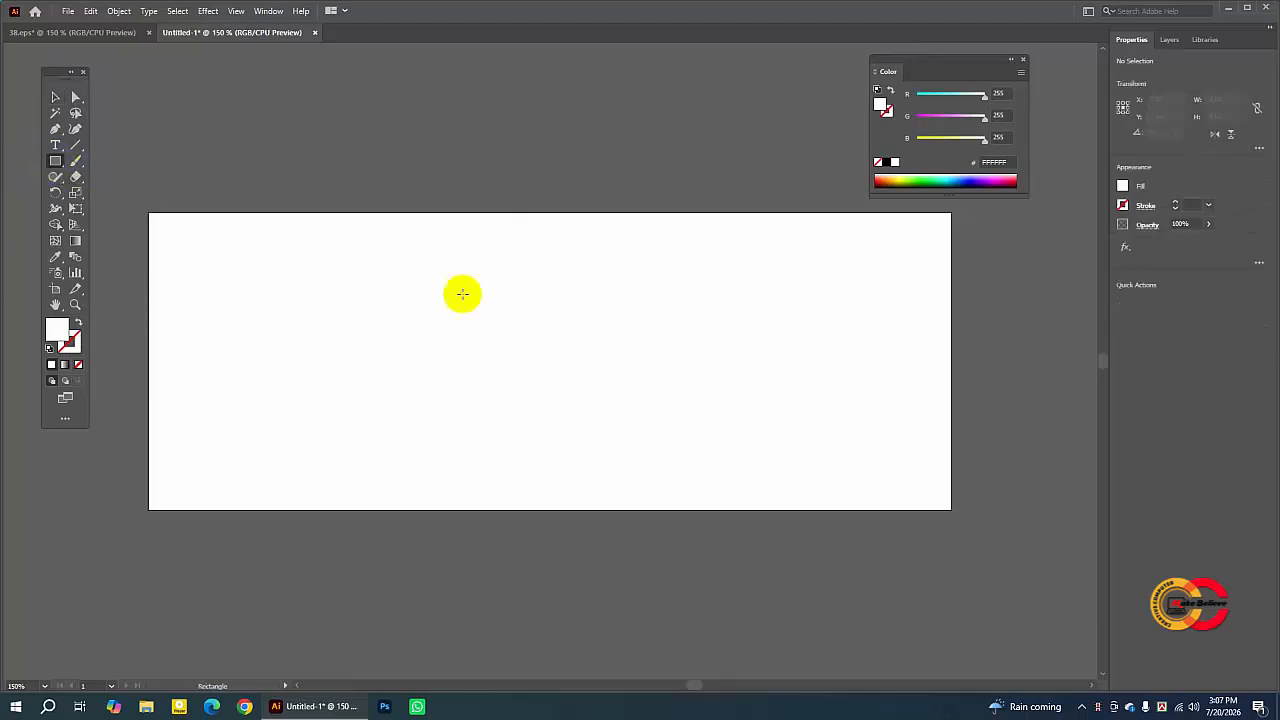
{"action": "left_click_drag", "start_coordinate": [52, 166], "coordinate": [133, 164]}
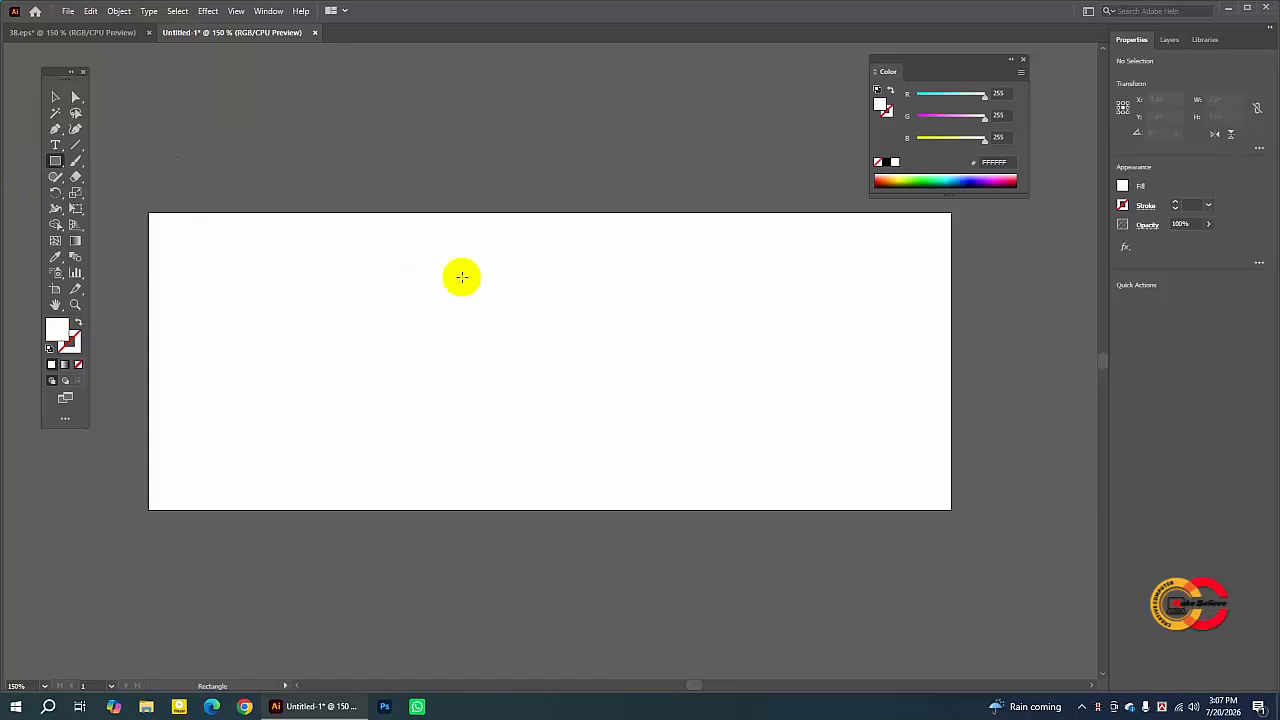
{"action": "left_click", "coordinate": [428, 277]}
{"action": "left_click_drag", "start_coordinate": [621, 325], "coordinate": [595, 328]}
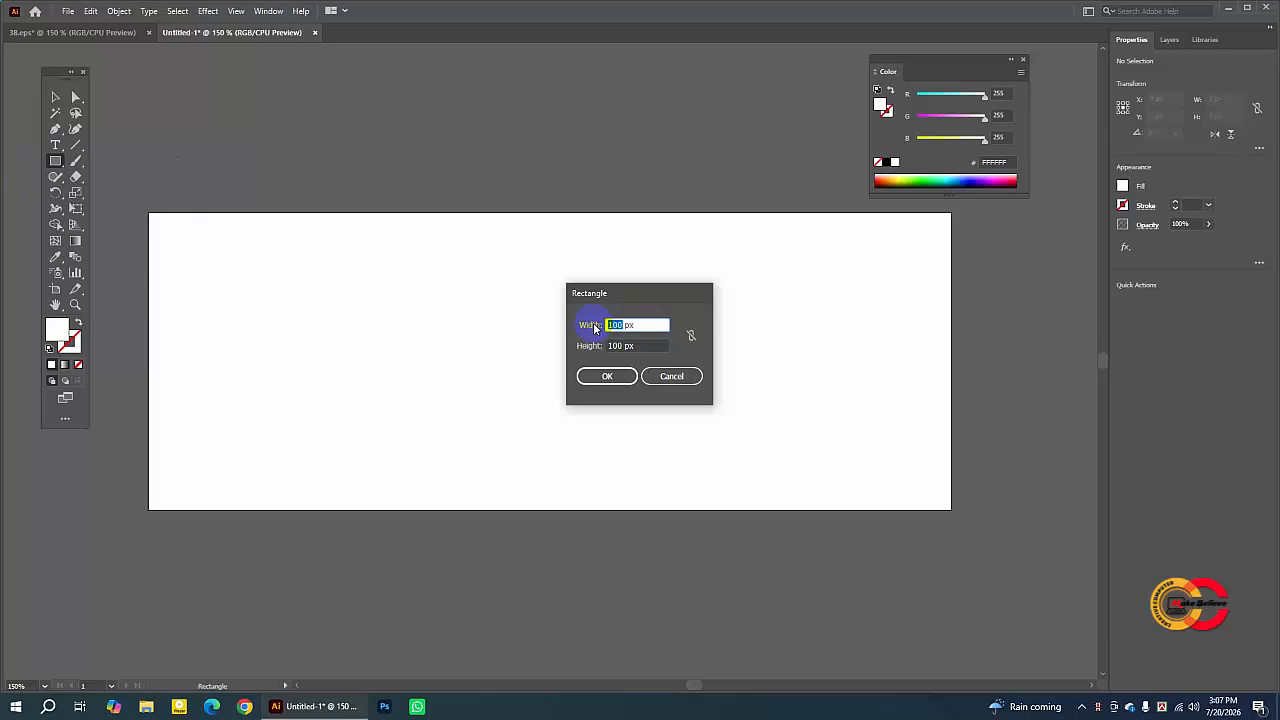
{"action": "type", "text": "851"}
{"action": "left_click_drag", "start_coordinate": [628, 345], "coordinate": [598, 345]}
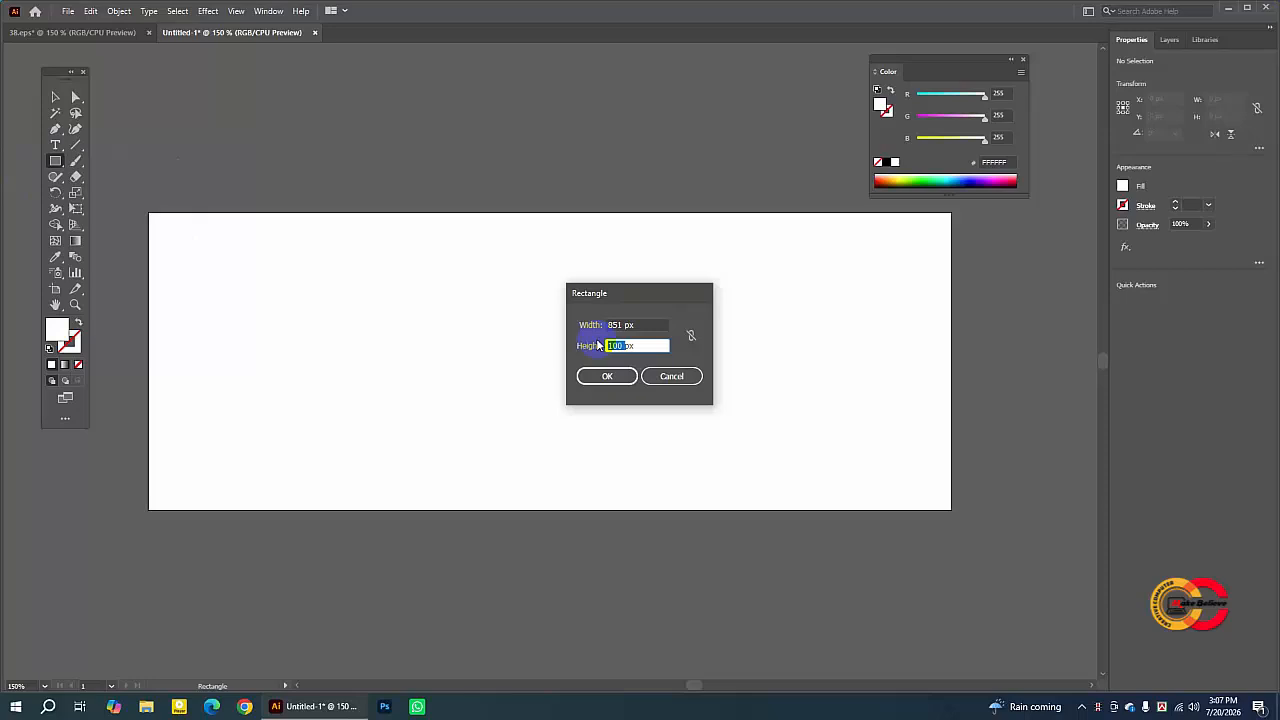
{"action": "type", "text": "615"}
{"action": "double_click", "coordinate": [613, 344]}
{"action": "type", "text": "315px"}
{"action": "left_click", "coordinate": [620, 376]}
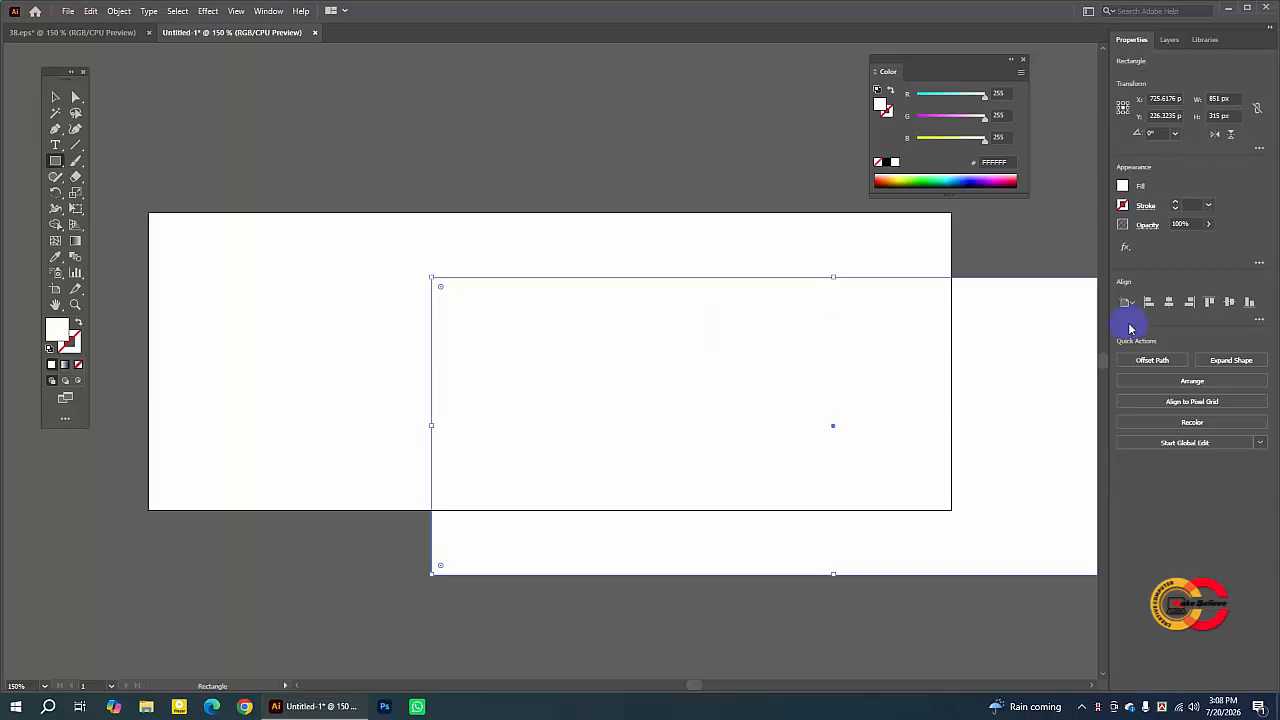
- Center the rectangle horizontally and vertically on the artboard
{"action": "left_click", "coordinate": [1170, 302]}
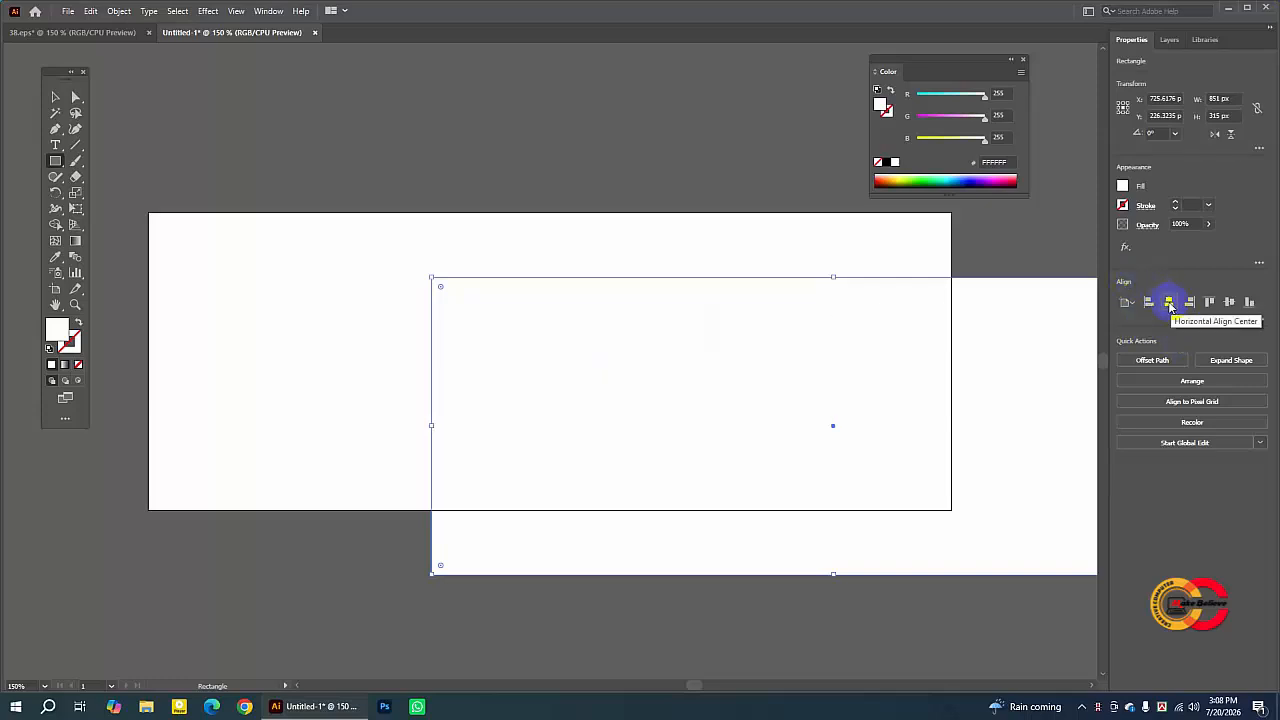
{"action": "left_click", "coordinate": [1170, 302]}
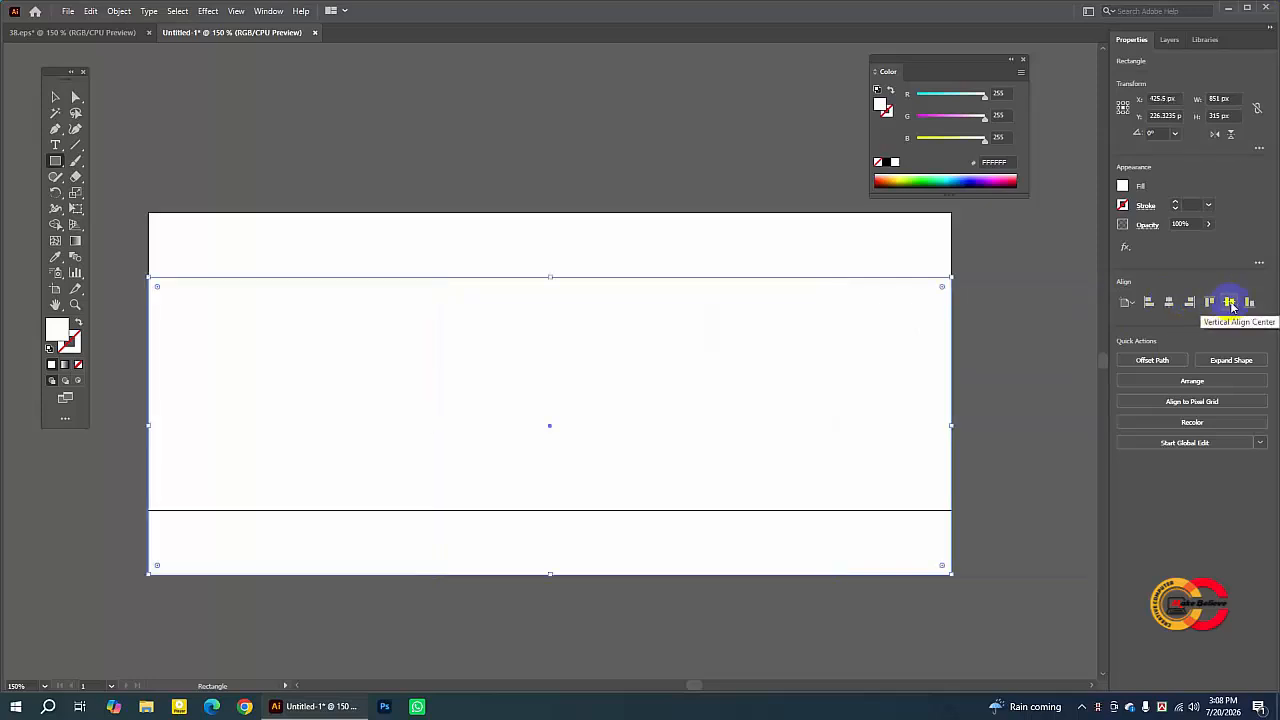
{"action": "left_click", "coordinate": [1229, 303]}
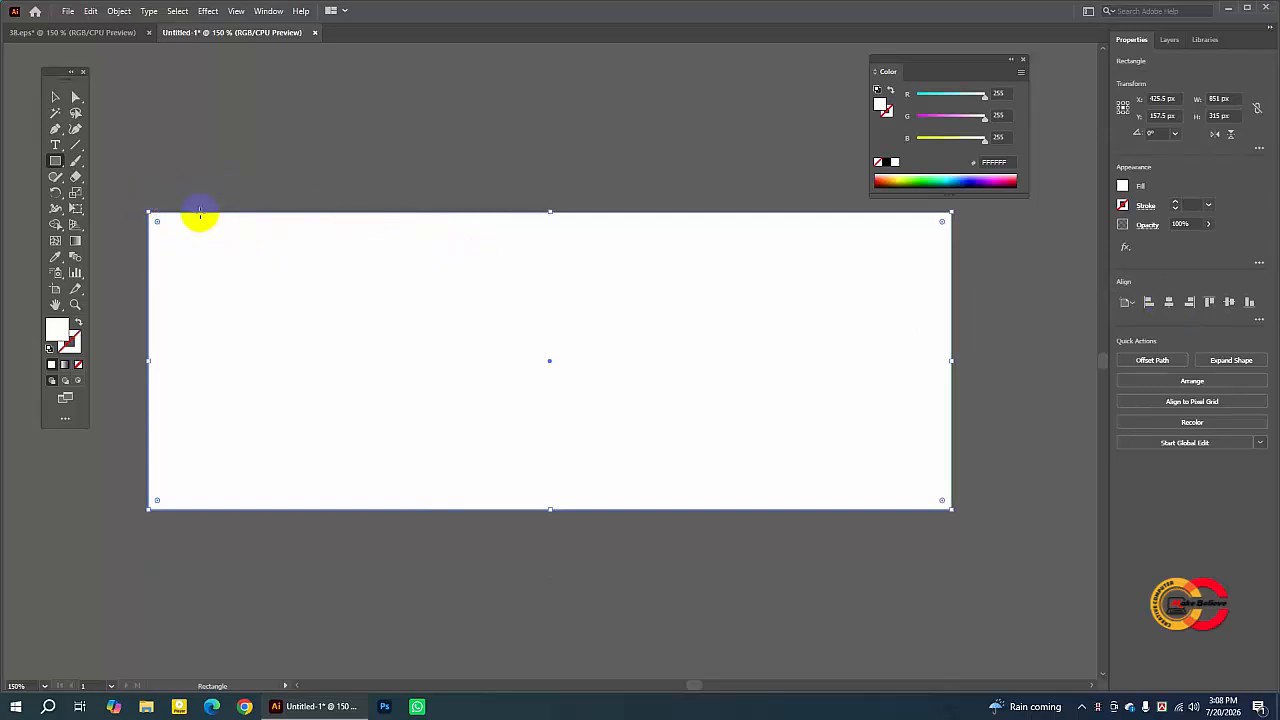
- Apply Offset Path to the rectangle with an offset of -35 px and Miter joins
{"action": "left_click", "coordinate": [1153, 361]}
{"action": "left_click", "coordinate": [503, 302]}
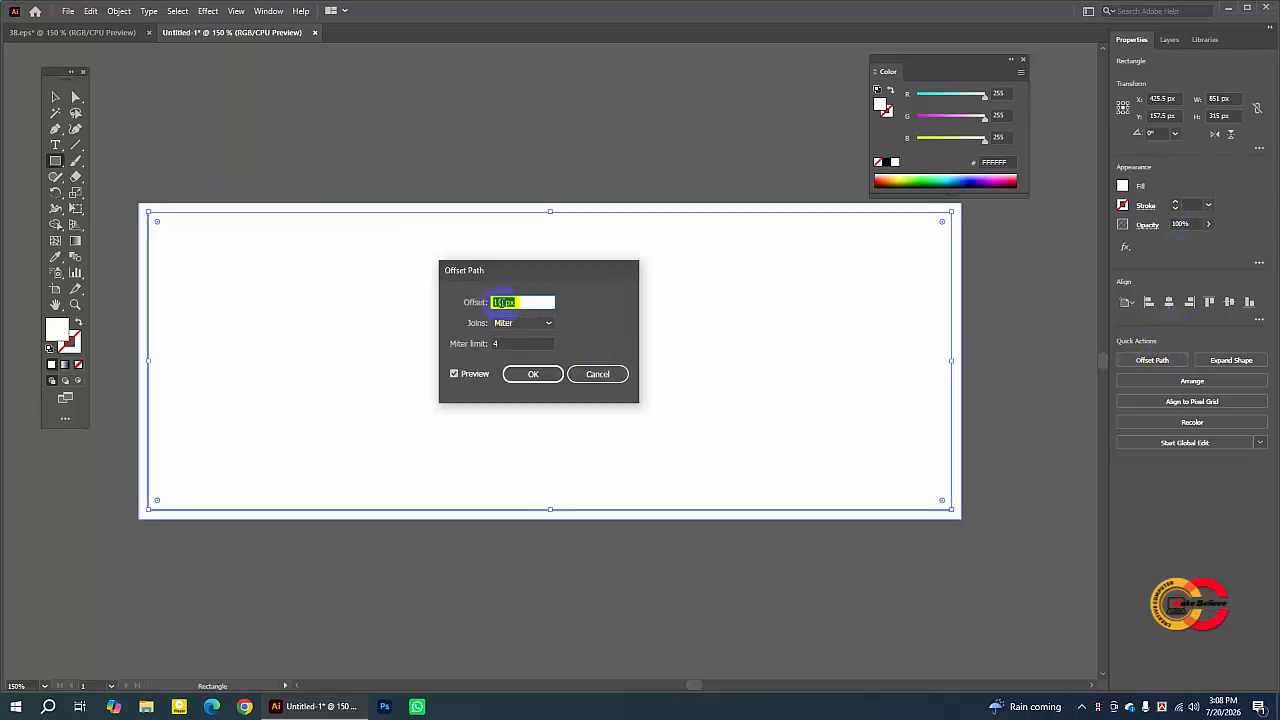
{"action": "key", "text": "BackSpace"}
{"action": "key", "text": "BackSpace"}
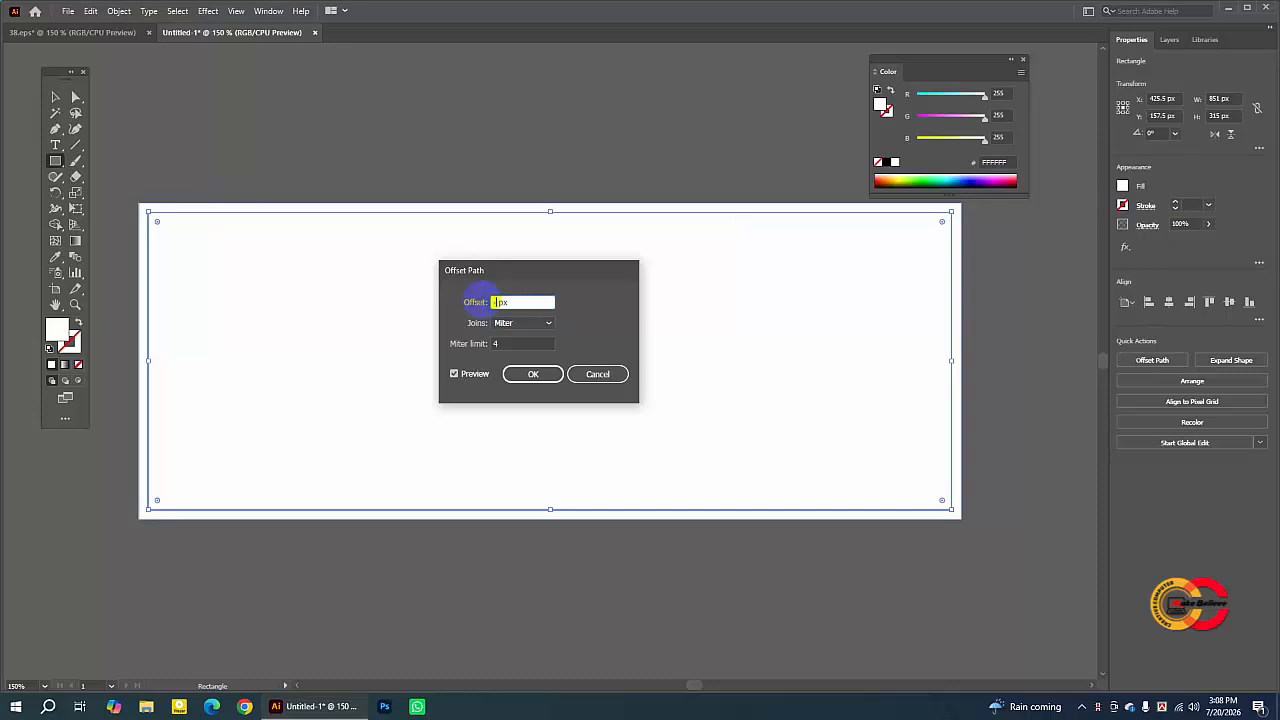
{"action": "type", "text": "-5"}
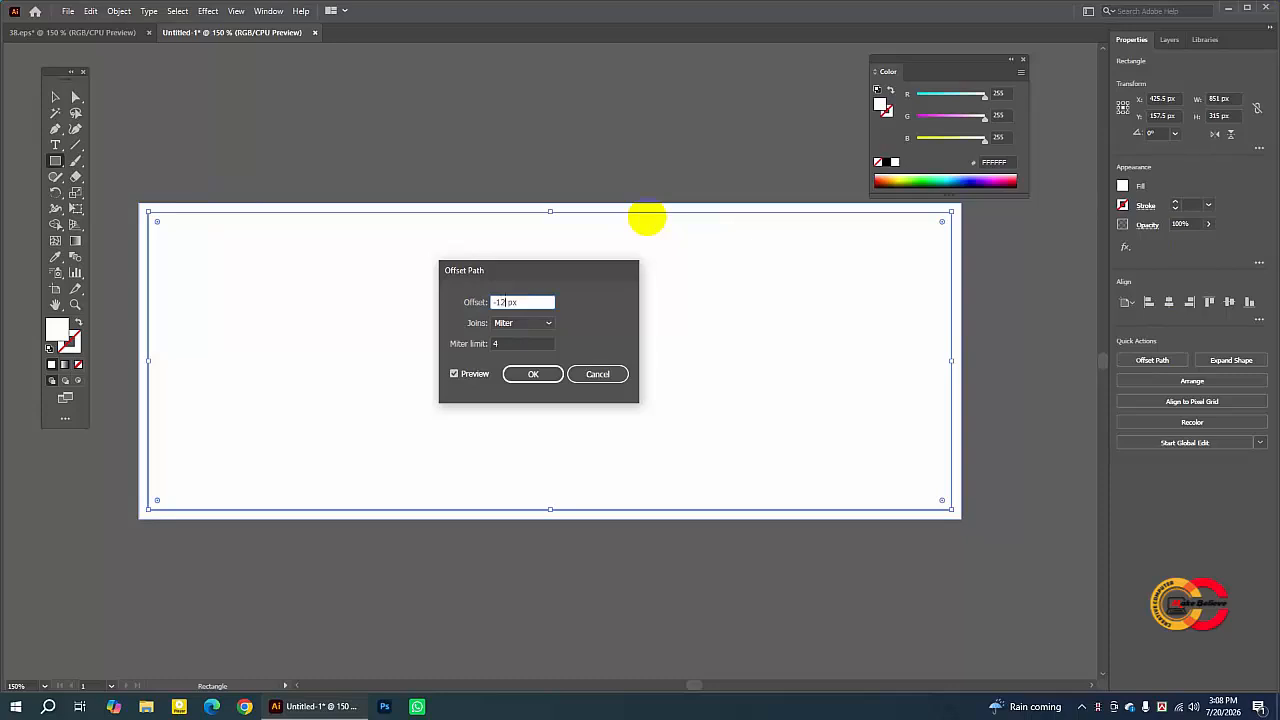
{"action": "left_click", "coordinate": [454, 375]}
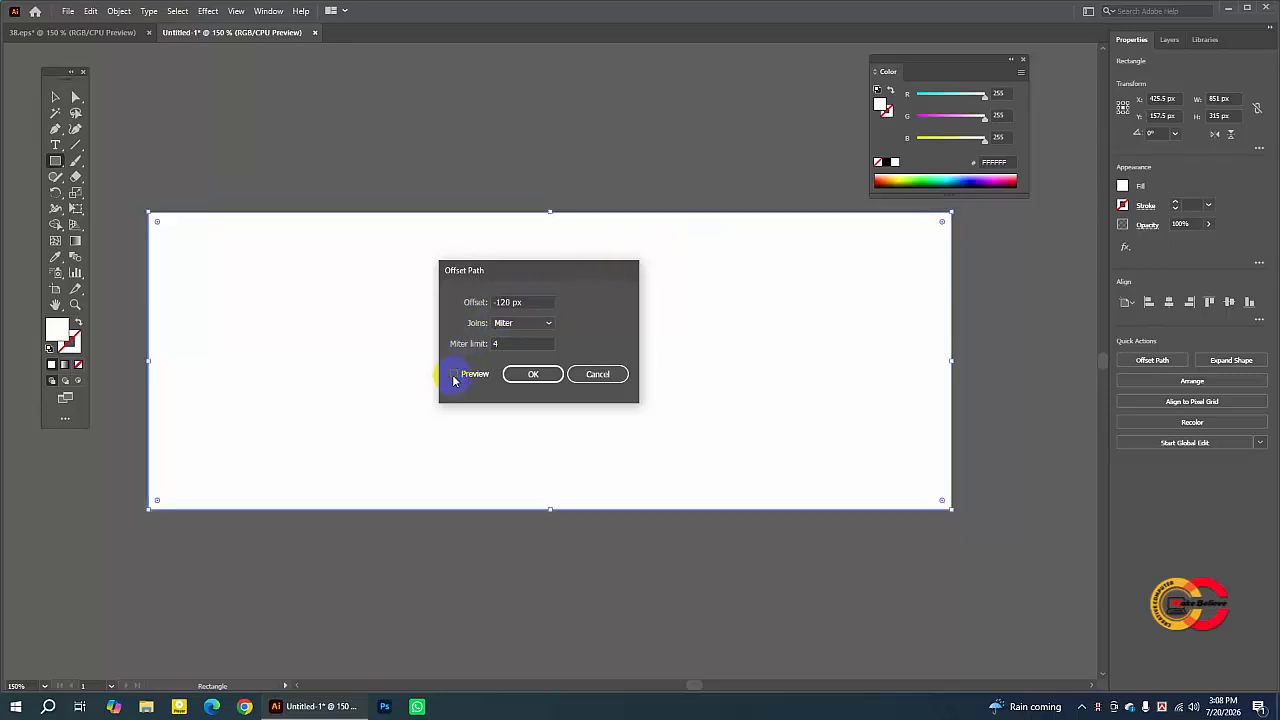
{"action": "left_click", "coordinate": [454, 375]}
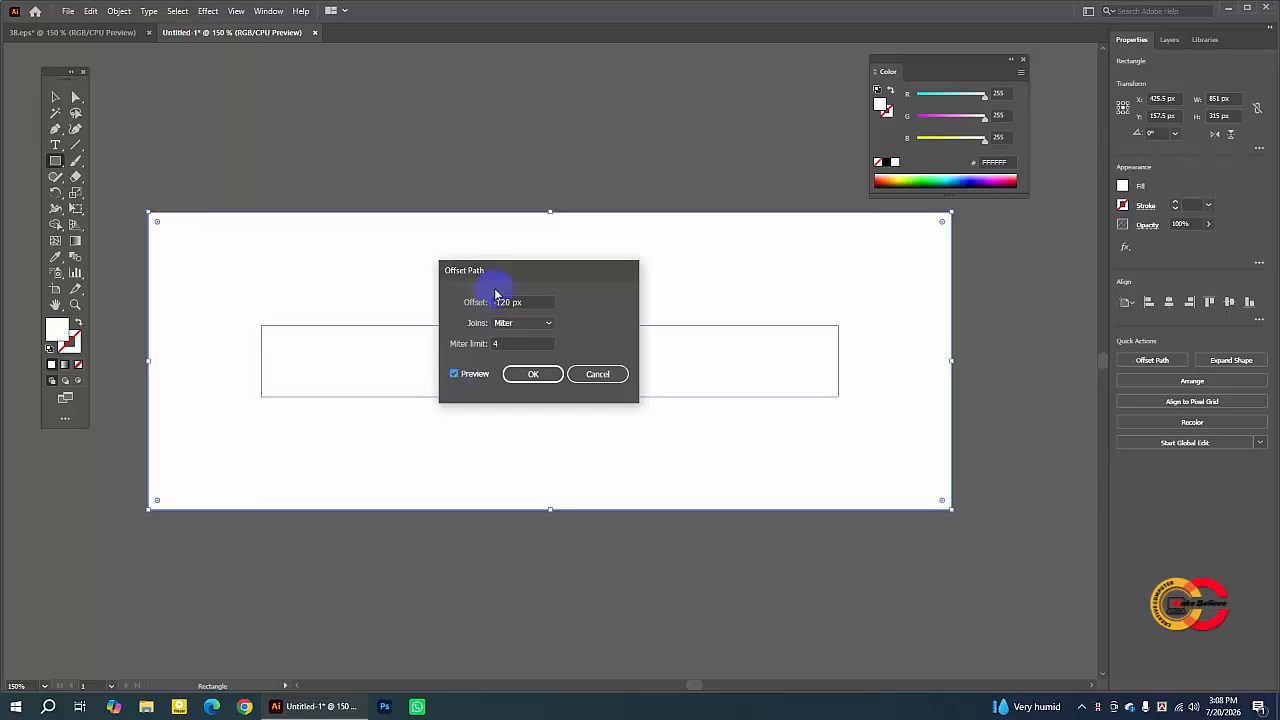
{"action": "left_click_drag", "start_coordinate": [496, 301], "coordinate": [511, 301]}
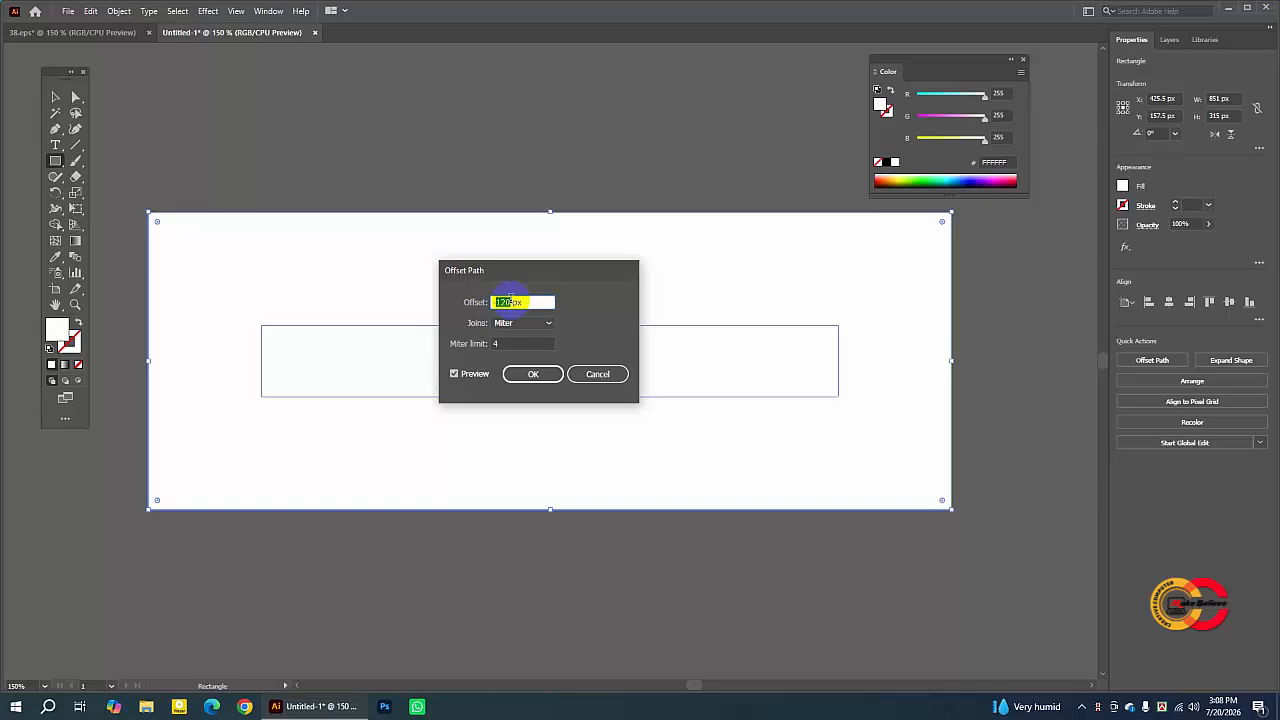
{"action": "type", "text": "-35"}
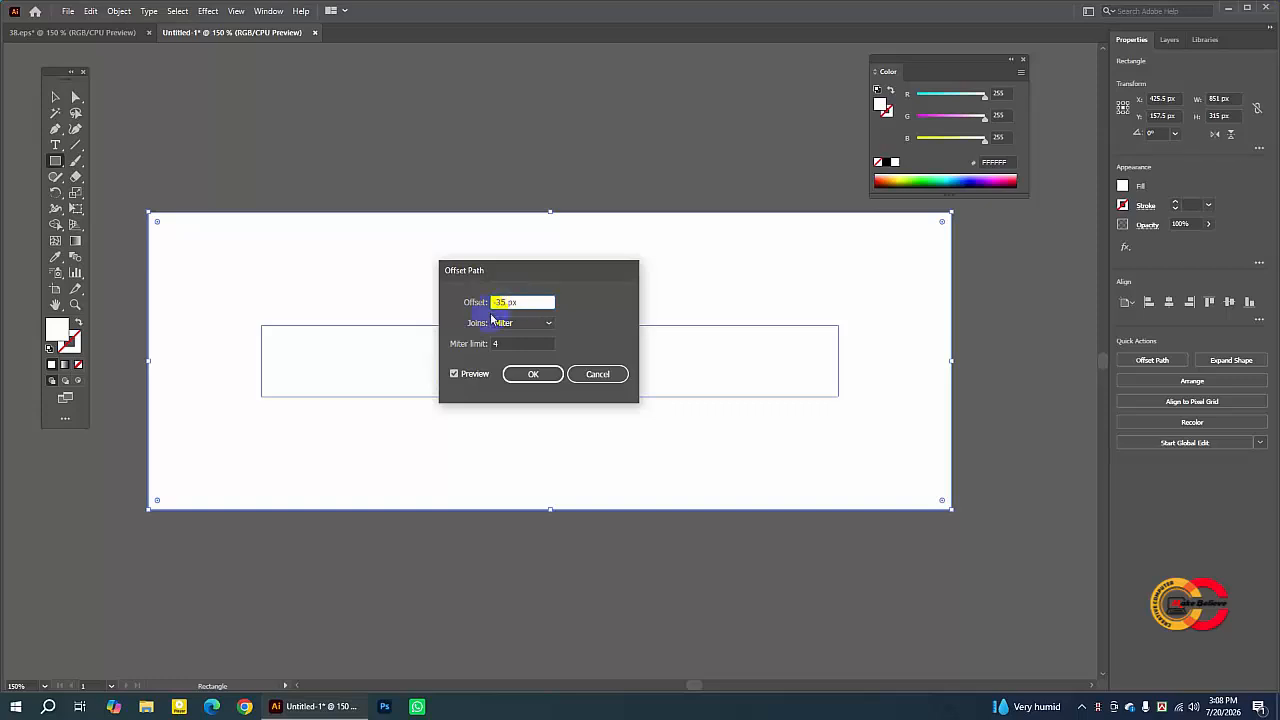
{"action": "left_click", "coordinate": [454, 374]}
{"action": "left_click", "coordinate": [455, 374]}
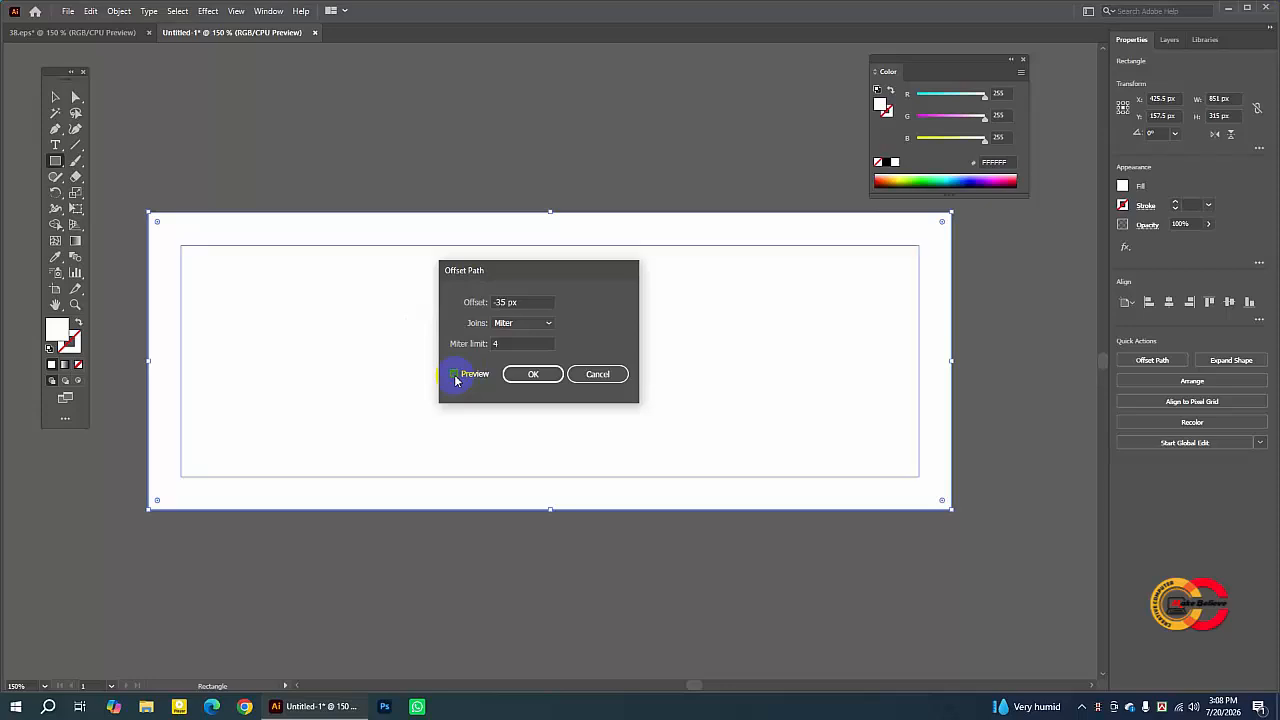
{"action": "left_click", "coordinate": [550, 377]}
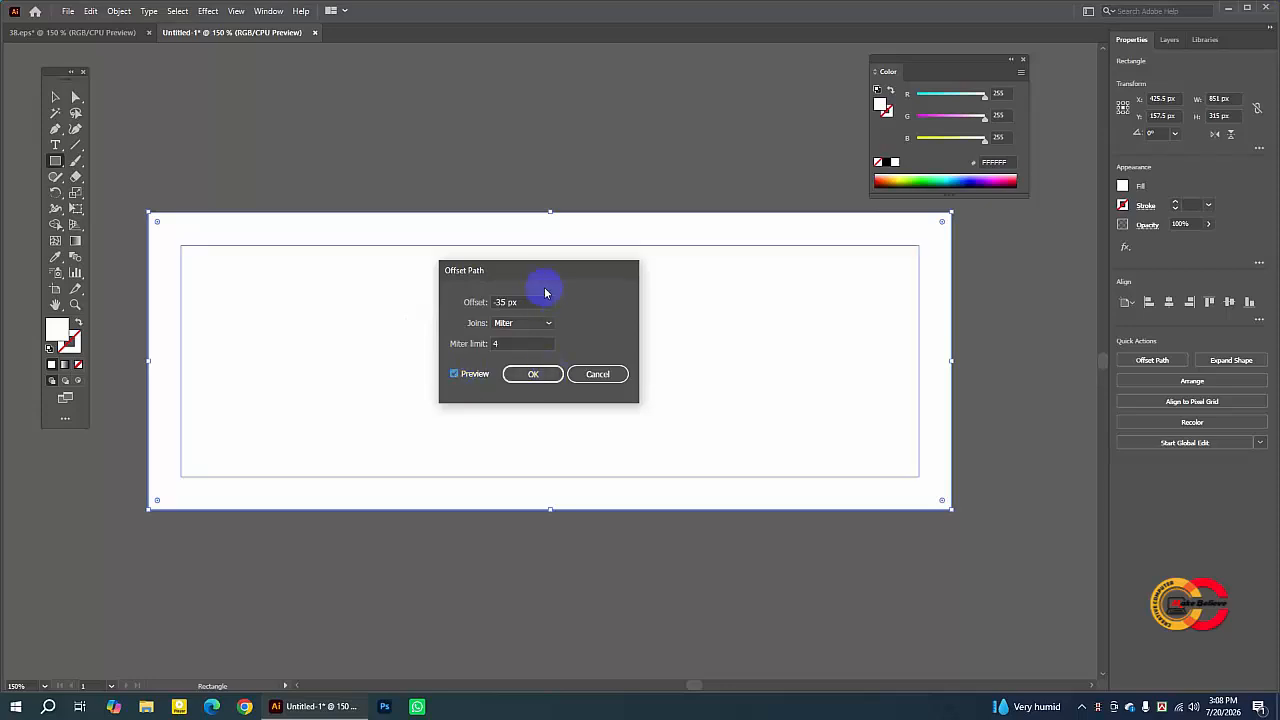
{"action": "left_click", "coordinate": [535, 377]}
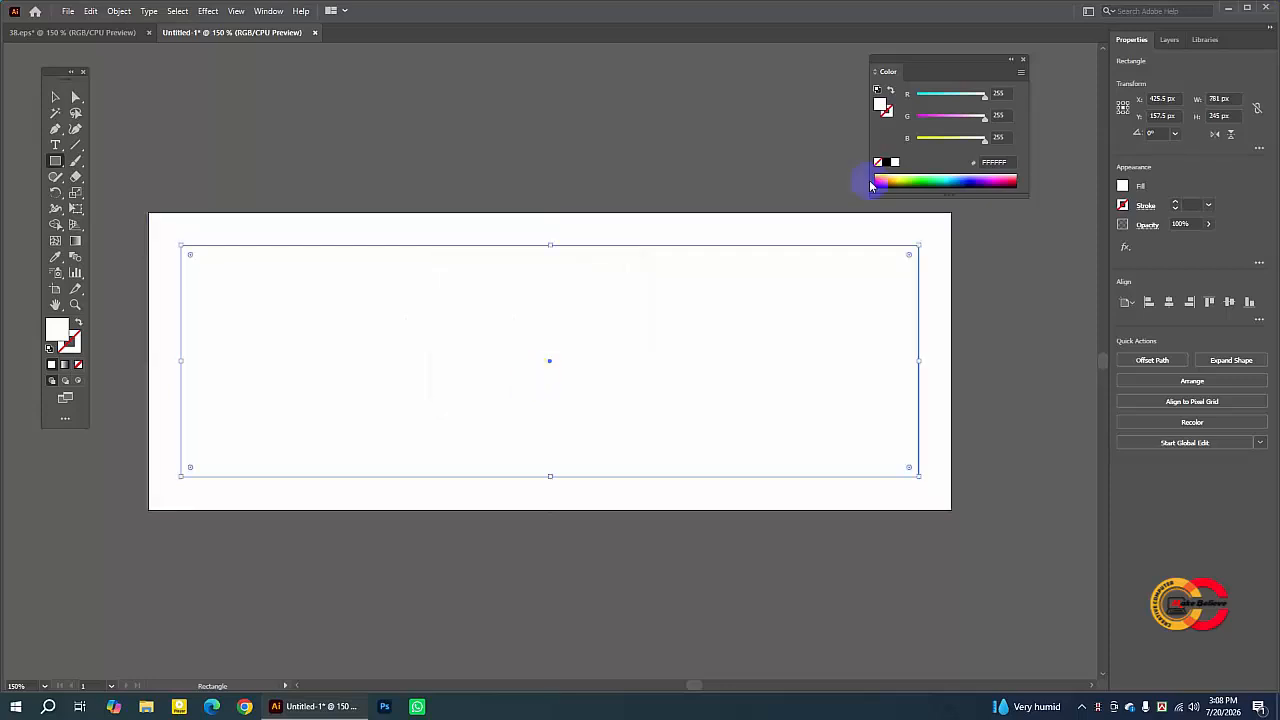
- Convert the offset inner rectangle into guides and collapse the Color panel
{"action": "right_click", "coordinate": [457, 284]}
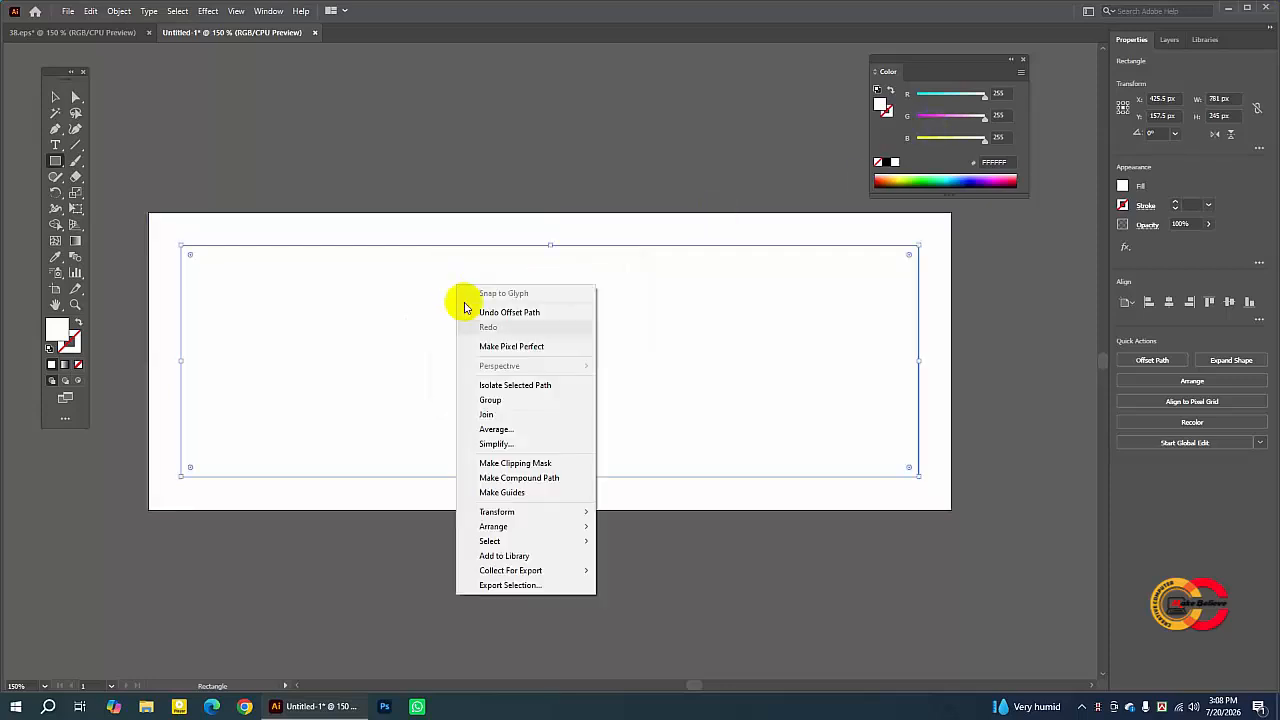
{"action": "left_click", "coordinate": [500, 490]}
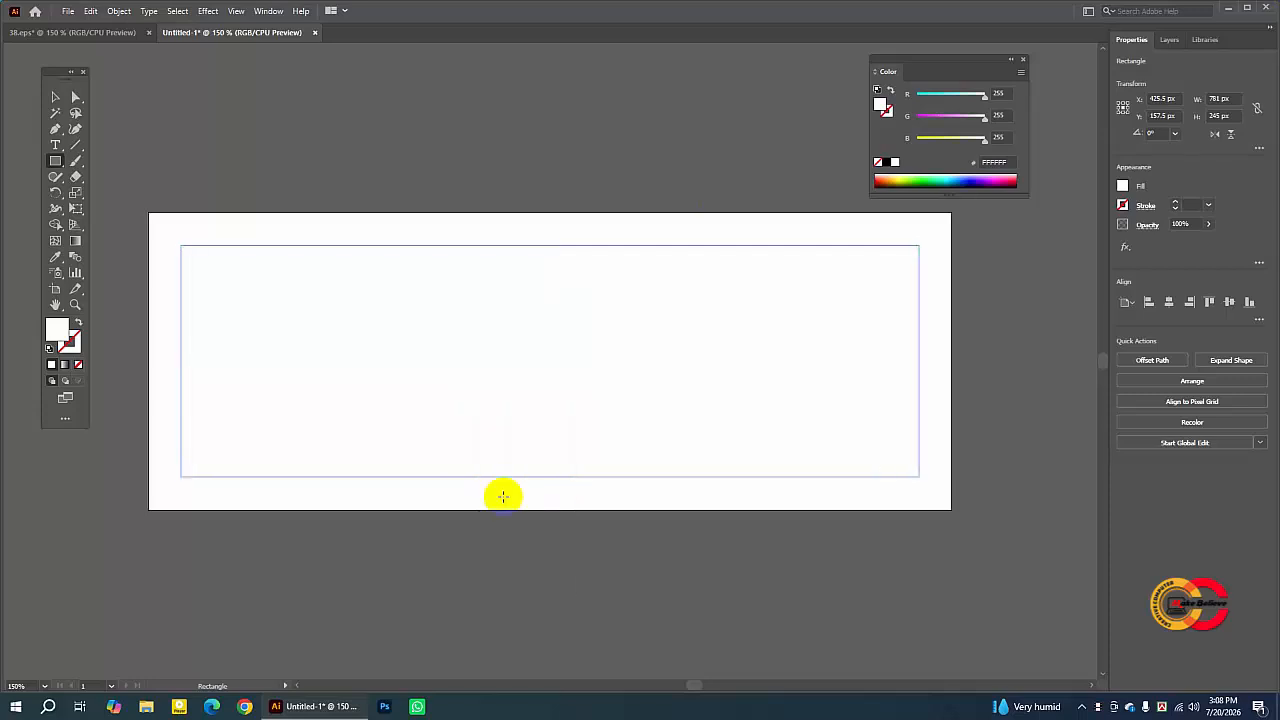
{"action": "left_click", "coordinate": [1010, 59]}
- Examine the reference fashion banner design in the other open document, then return to the new document
{"action": "left_click", "coordinate": [88, 33]}
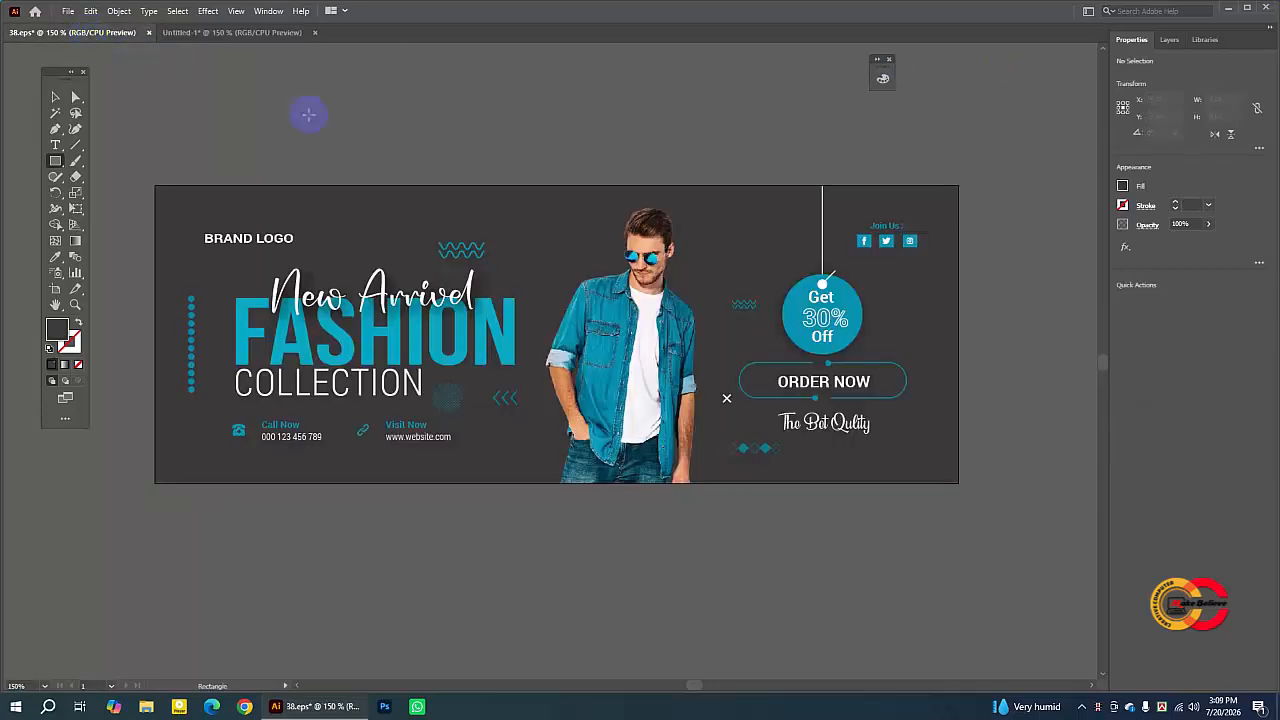
{"action": "left_click", "coordinate": [55, 97]}
{"action": "left_click", "coordinate": [254, 200]}
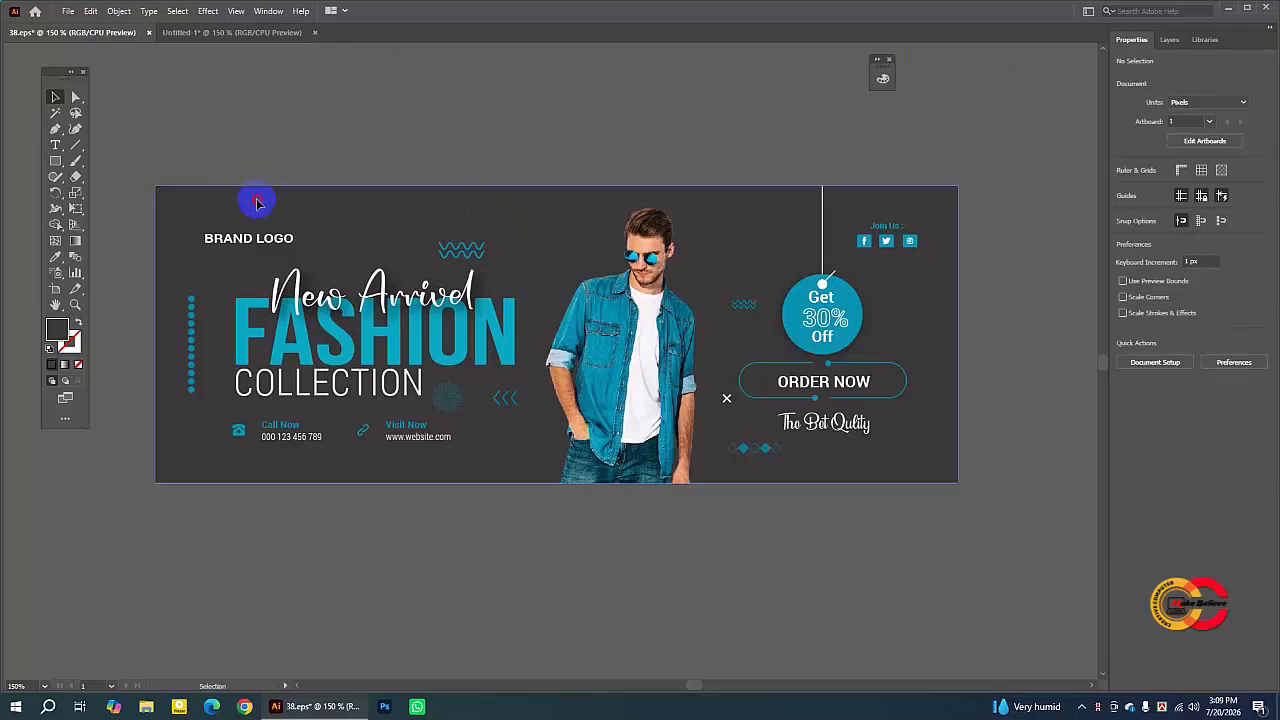
{"action": "left_click", "coordinate": [249, 32]}
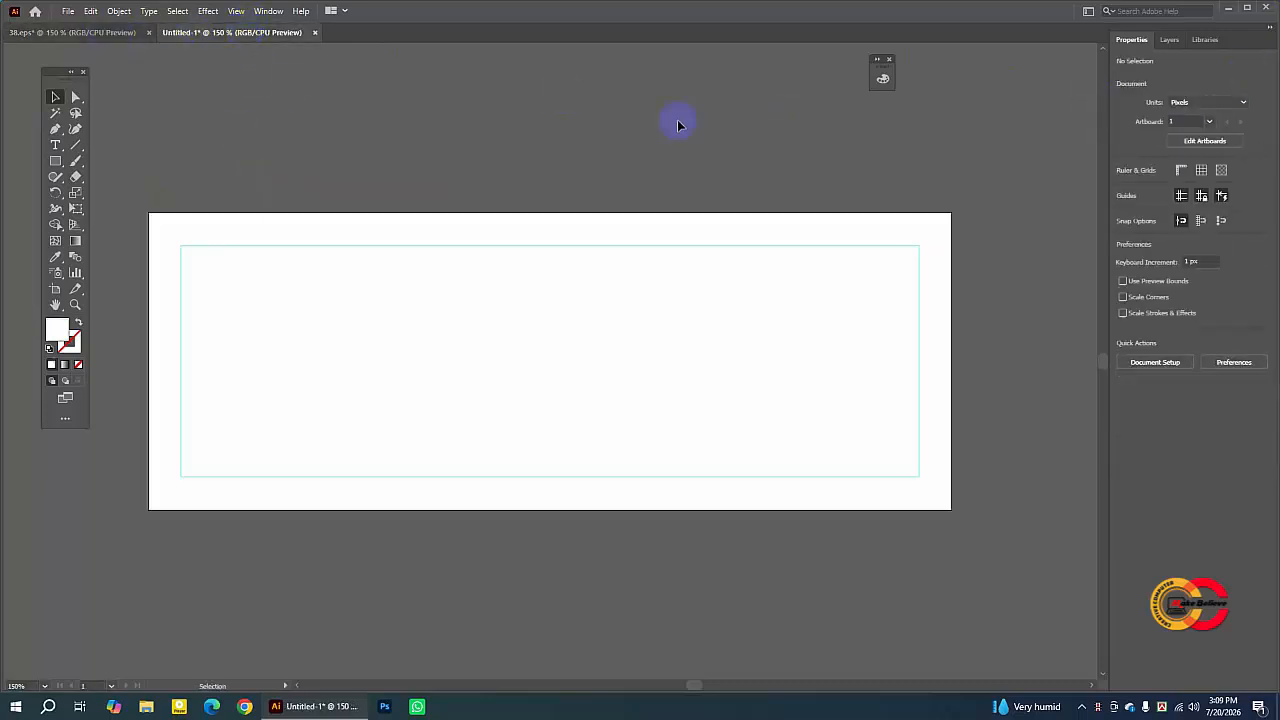
- Switch to Chrome and search Google for "black texture background"
{"action": "left_click", "coordinate": [245, 708]}
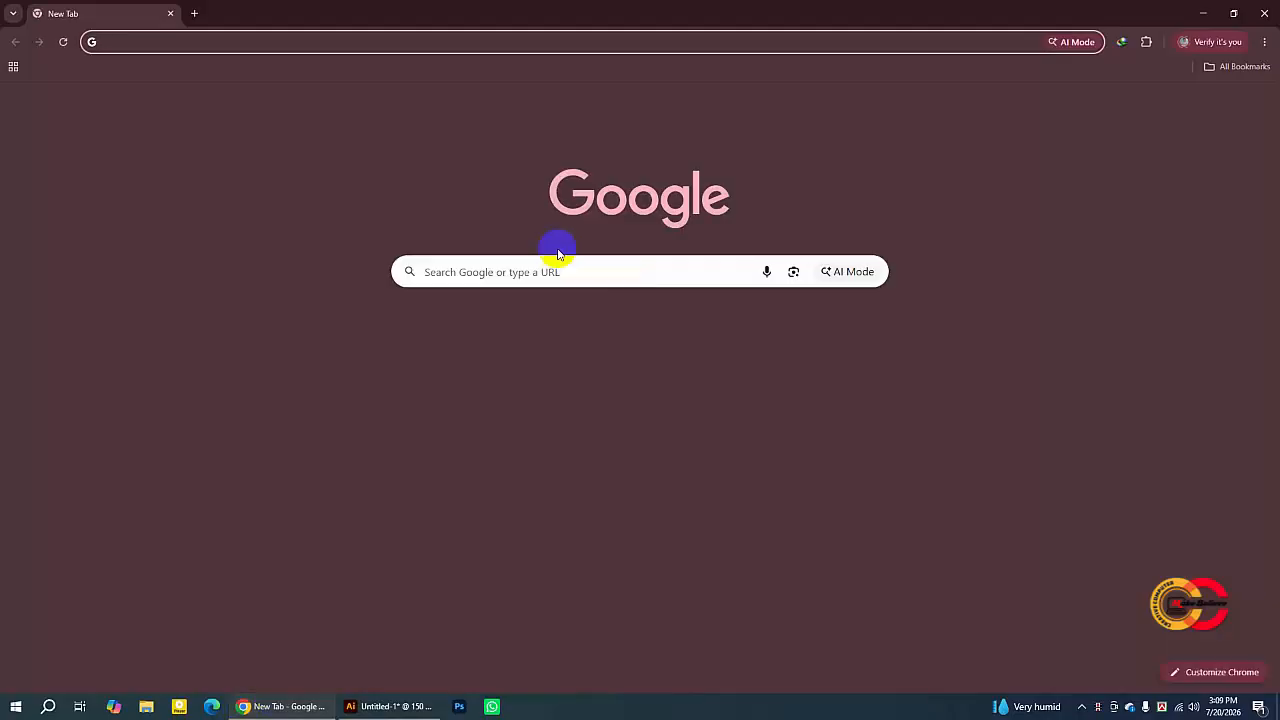
{"action": "left_click", "coordinate": [508, 274]}
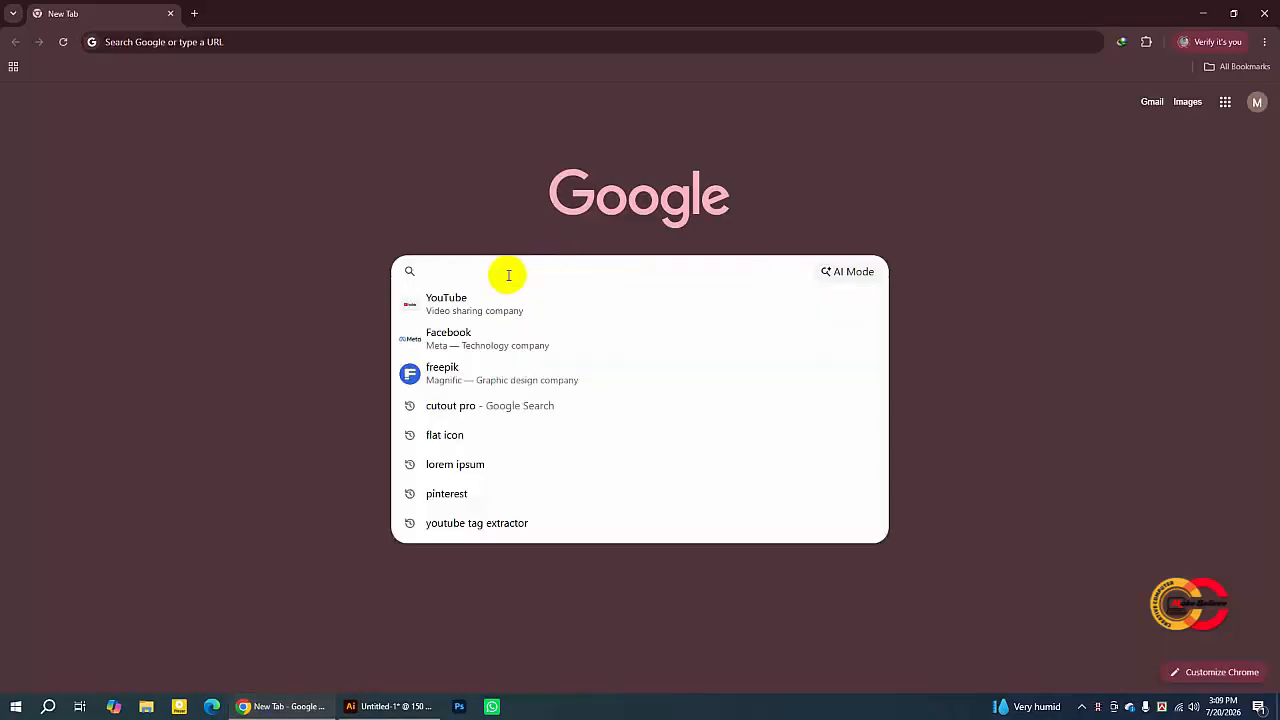
{"action": "type", "text": "bal"}
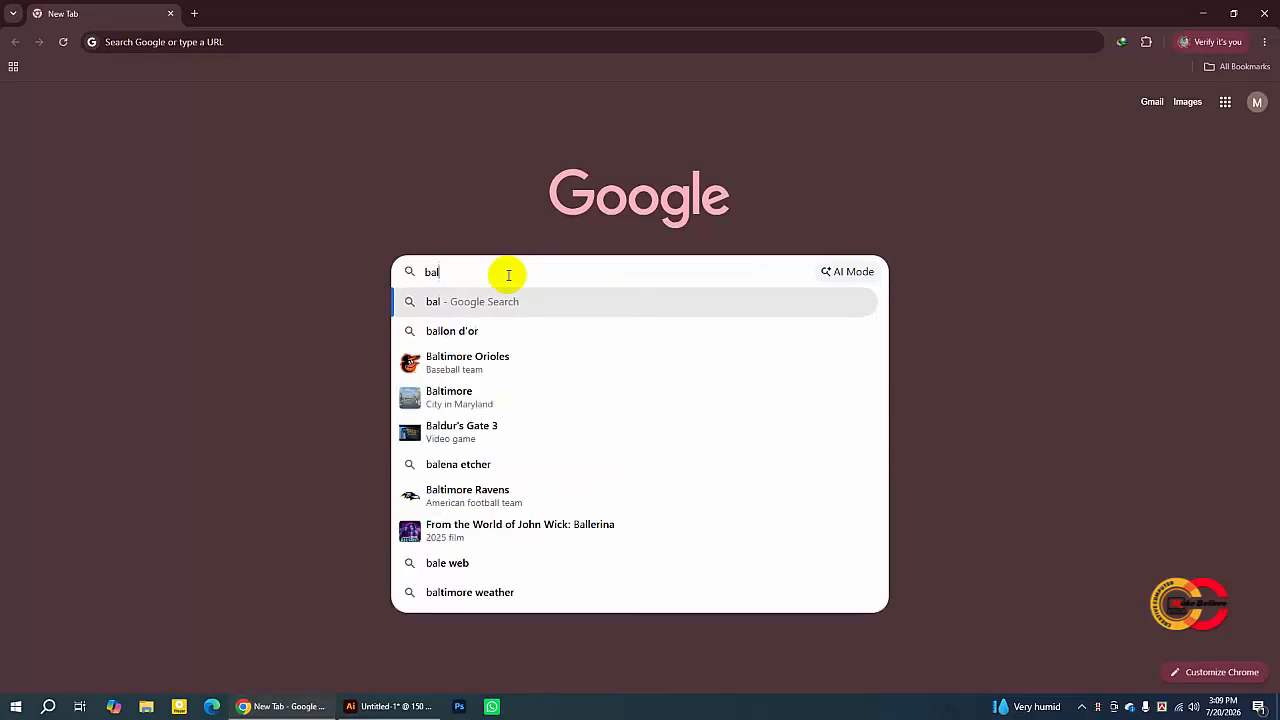
{"action": "key", "text": "BackSpace"}
{"action": "key", "text": "BackSpace"}
{"action": "type", "text": "lac"}
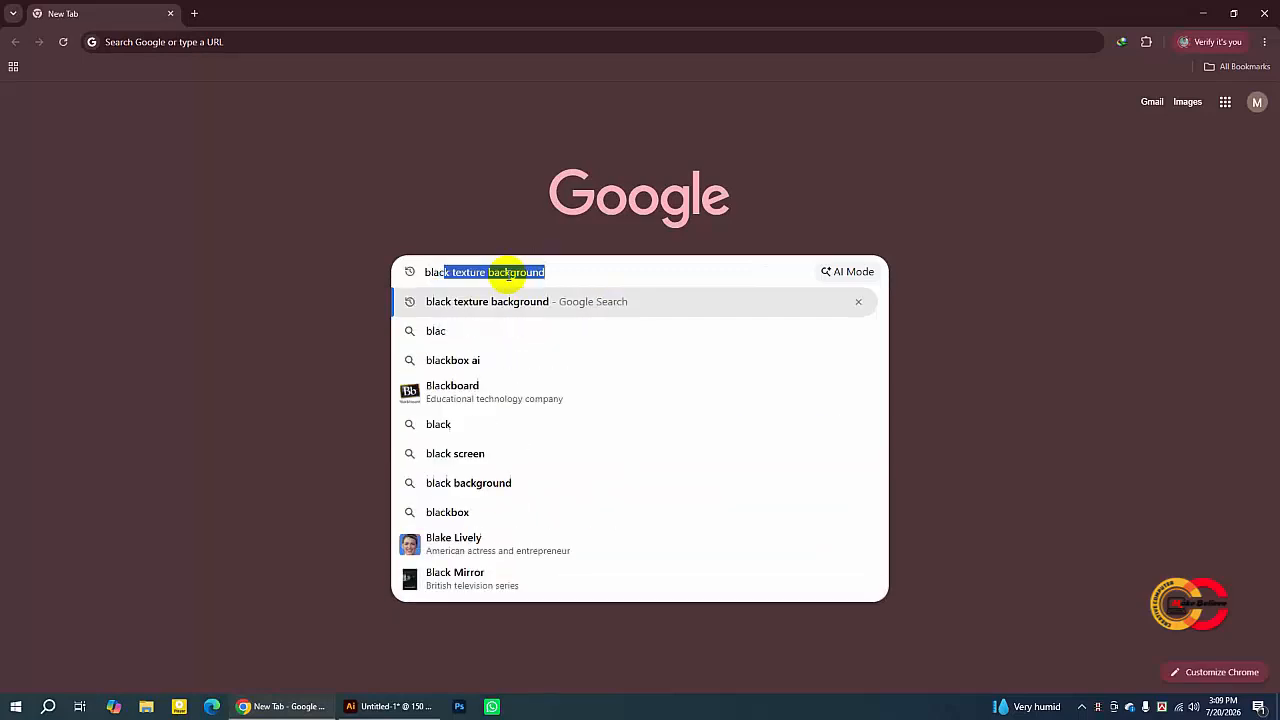
{"action": "type", "text": "k"}
{"action": "key", "text": "Return"}
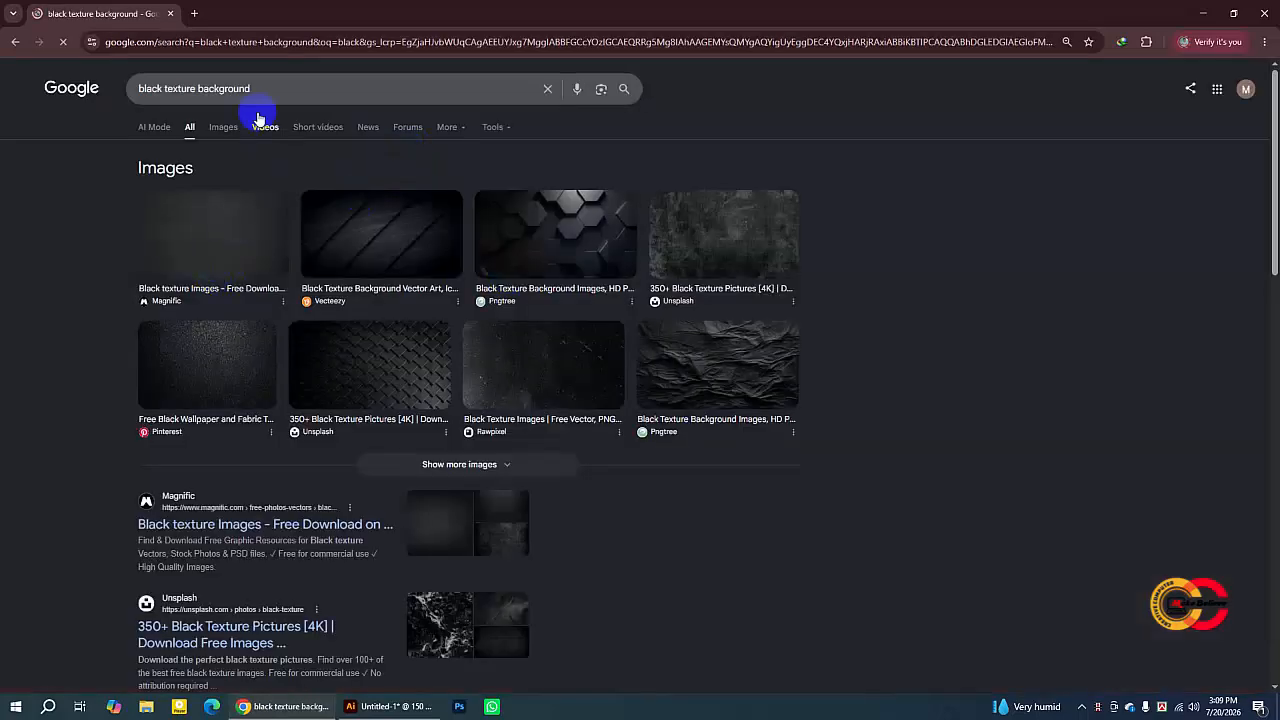
- Browse the image results, open a dark grunge texture and save it to the Desktop
{"action": "left_click", "coordinate": [223, 126]}
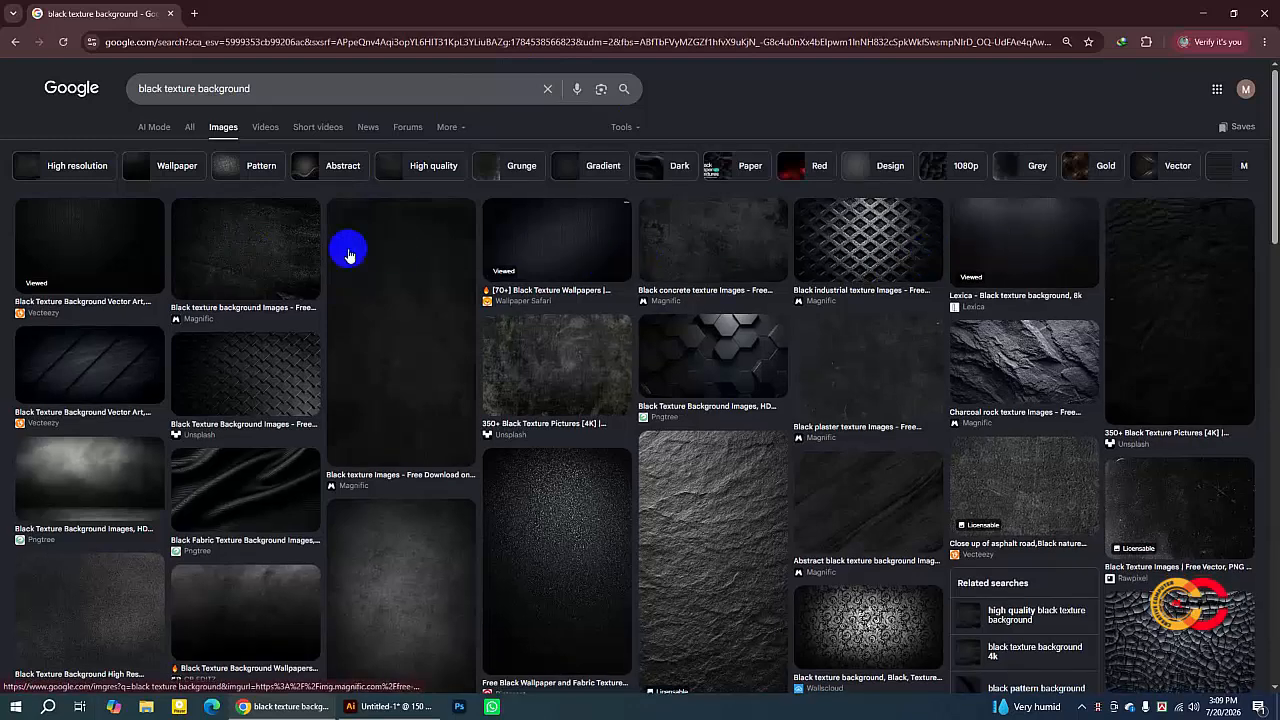
{"action": "scroll", "coordinate": [927, 377], "scroll_direction": "down", "scroll_amount": 3}
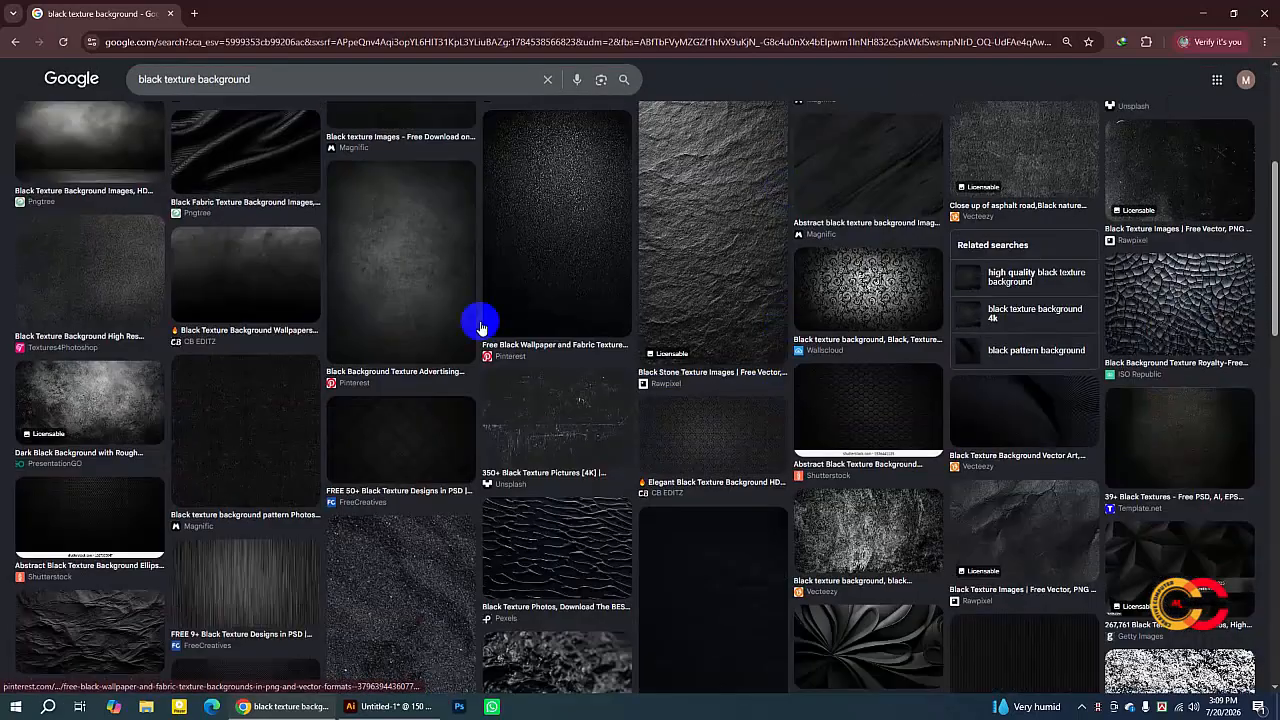
{"action": "left_click", "coordinate": [264, 289]}
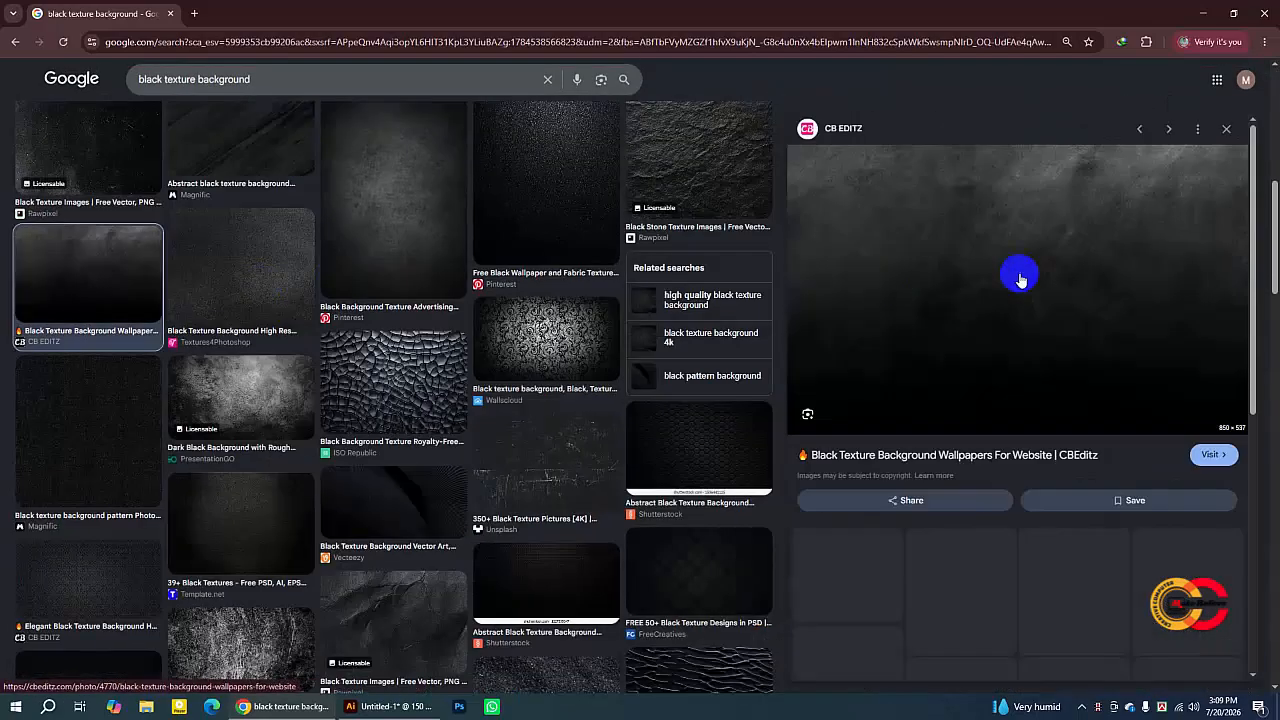
{"action": "right_click", "coordinate": [997, 265]}
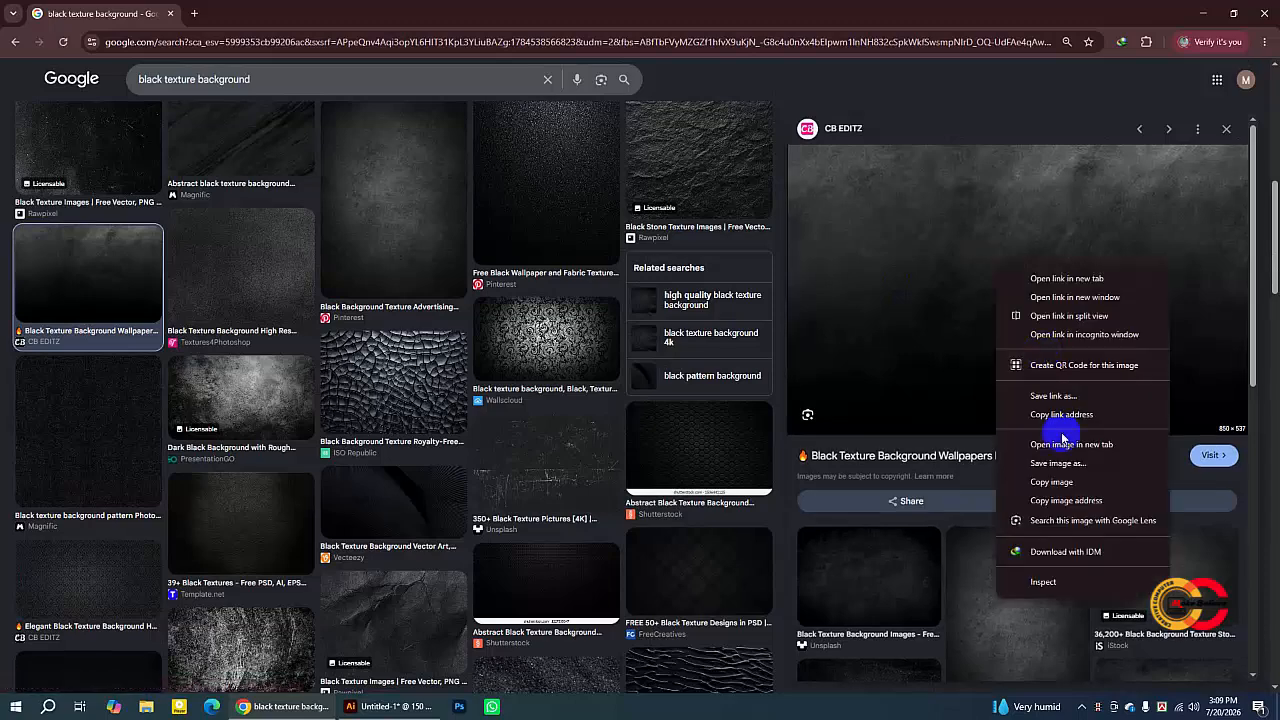
{"action": "left_click", "coordinate": [1063, 468]}
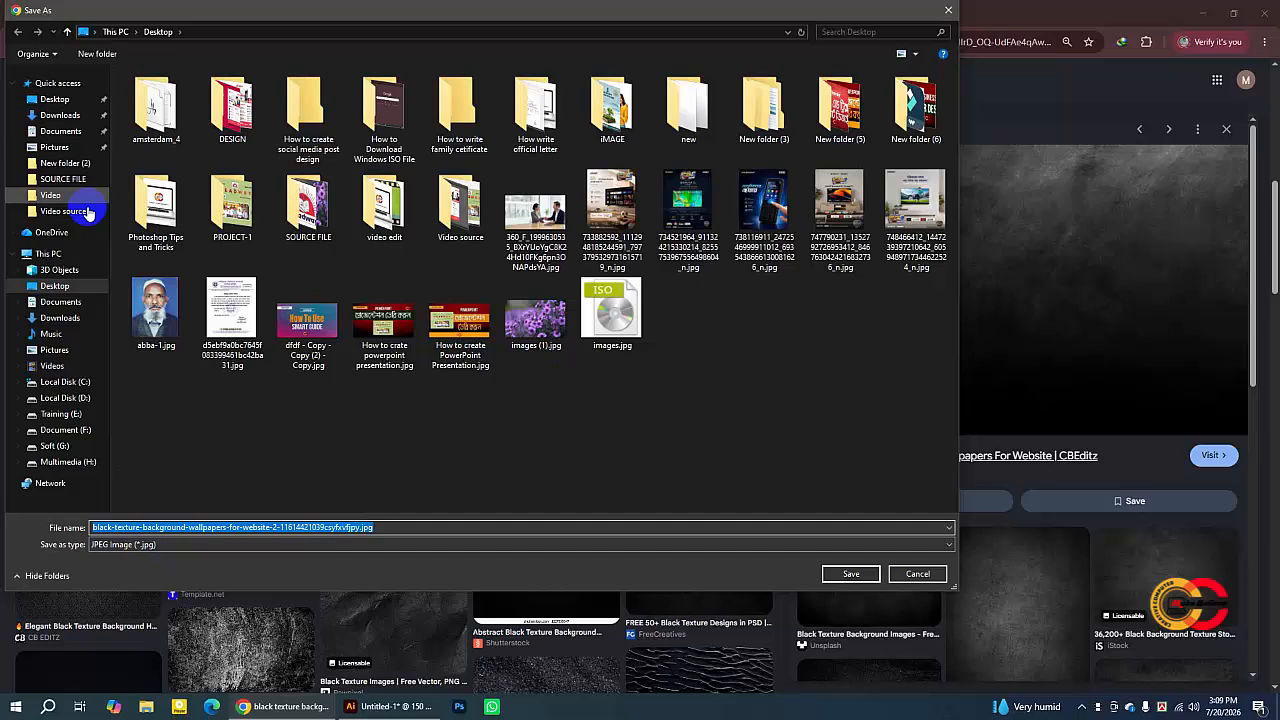
{"action": "left_click", "coordinate": [55, 99]}
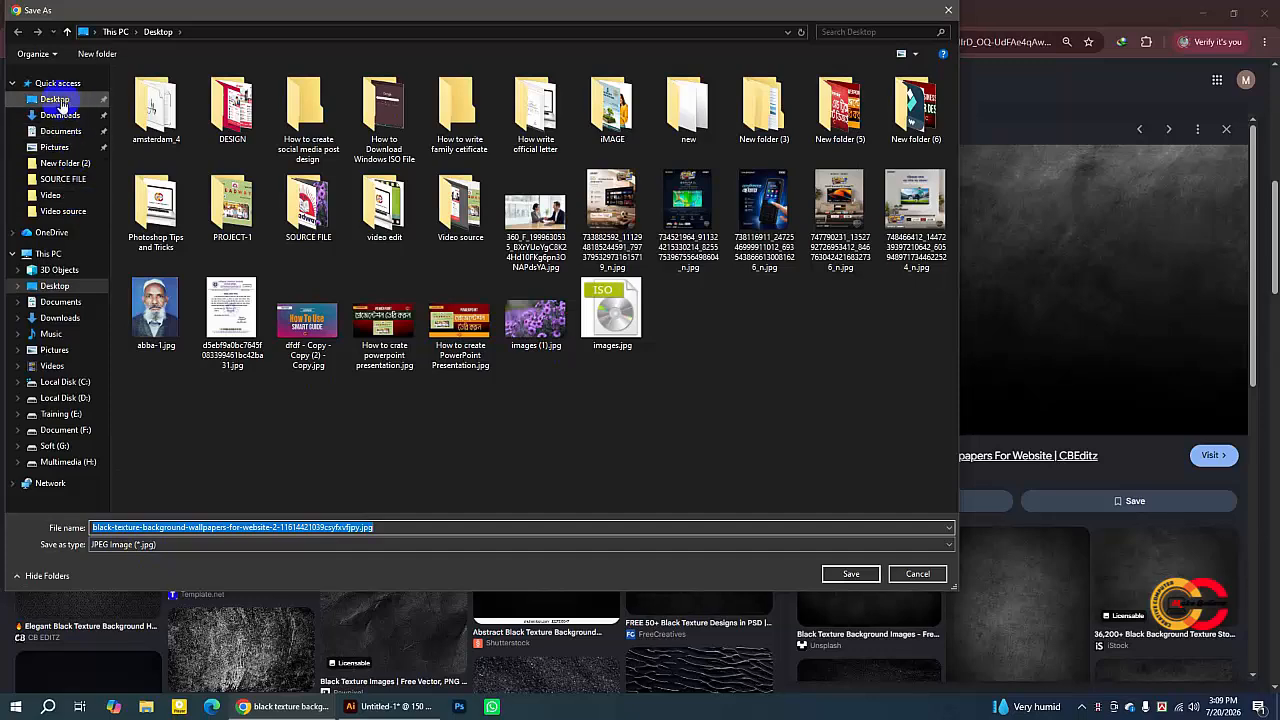
{"action": "left_click", "coordinate": [861, 578]}
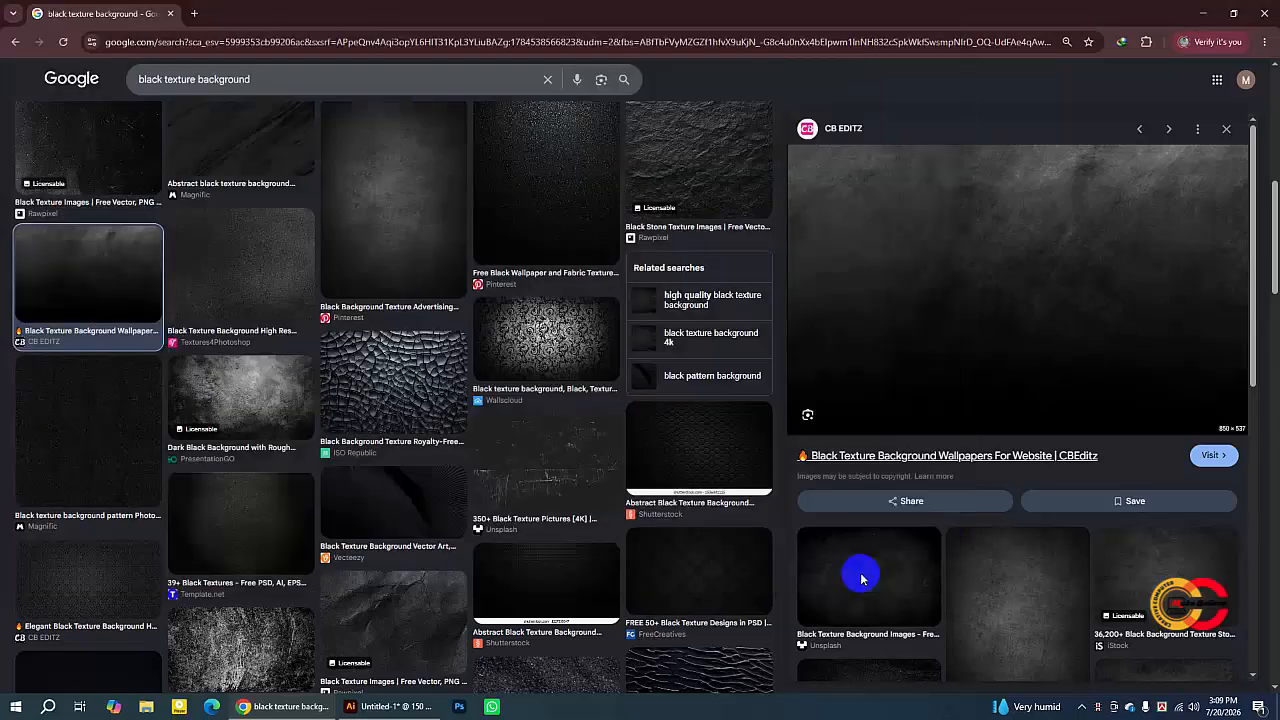
- Return to Illustrator and place the saved black texture image from the Desktop
{"action": "left_click", "coordinate": [394, 707]}
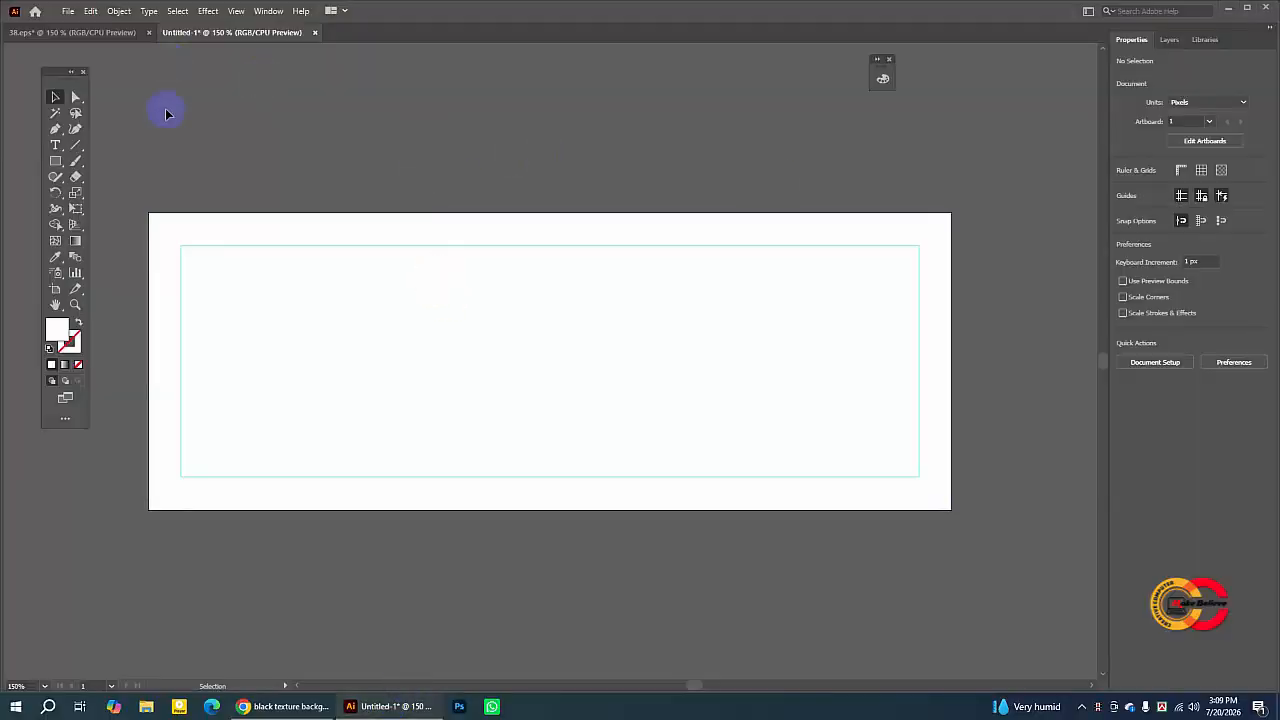
{"action": "left_click", "coordinate": [68, 11]}
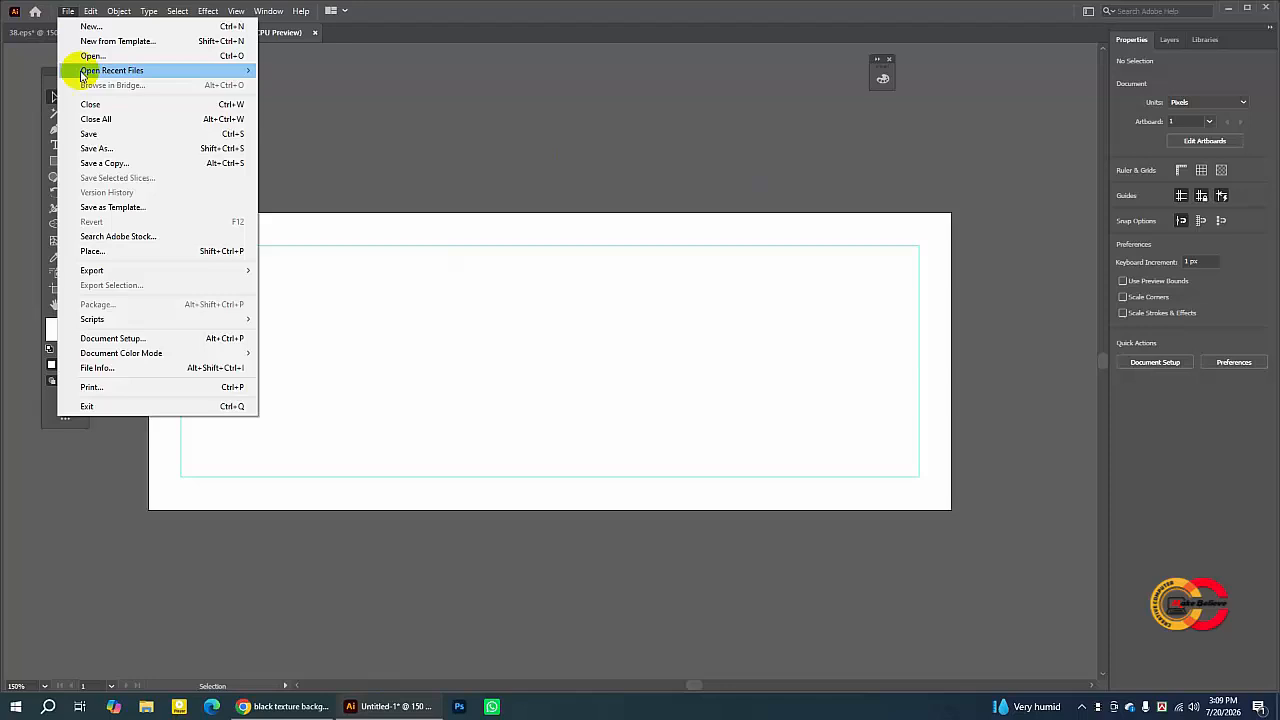
{"action": "left_click", "coordinate": [90, 251]}
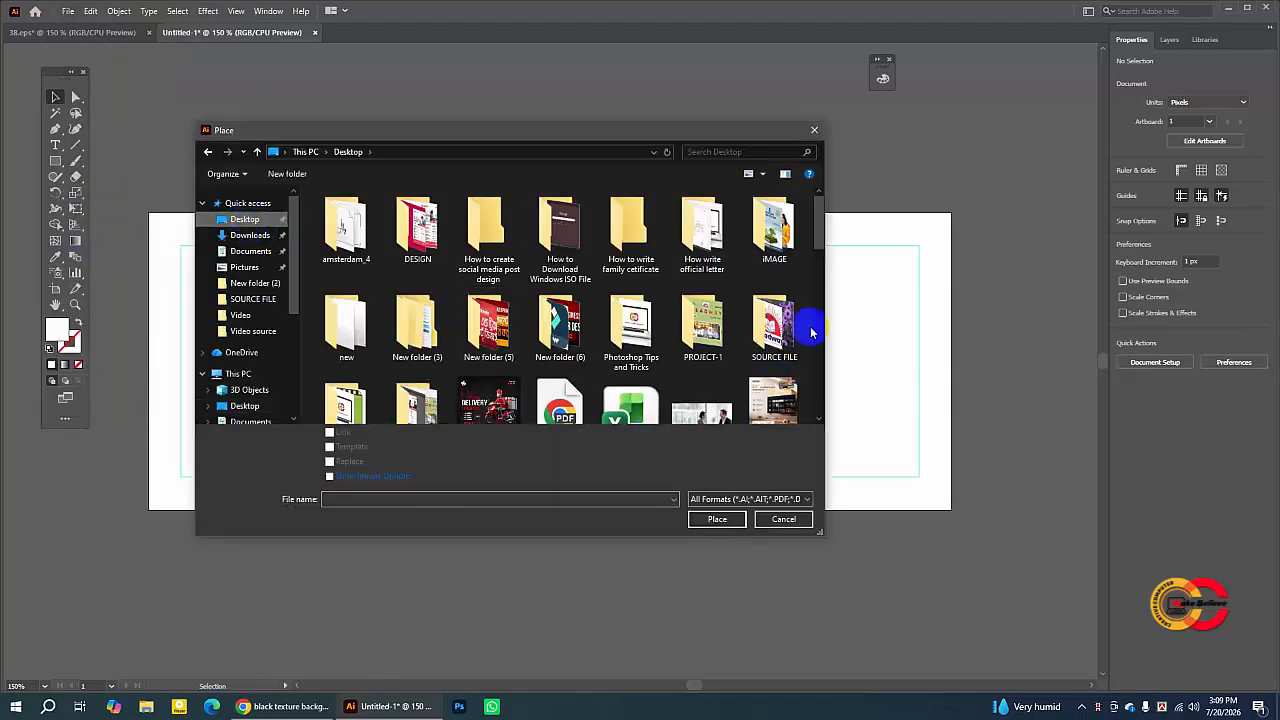
{"action": "left_click_drag", "start_coordinate": [819, 230], "coordinate": [812, 298]}
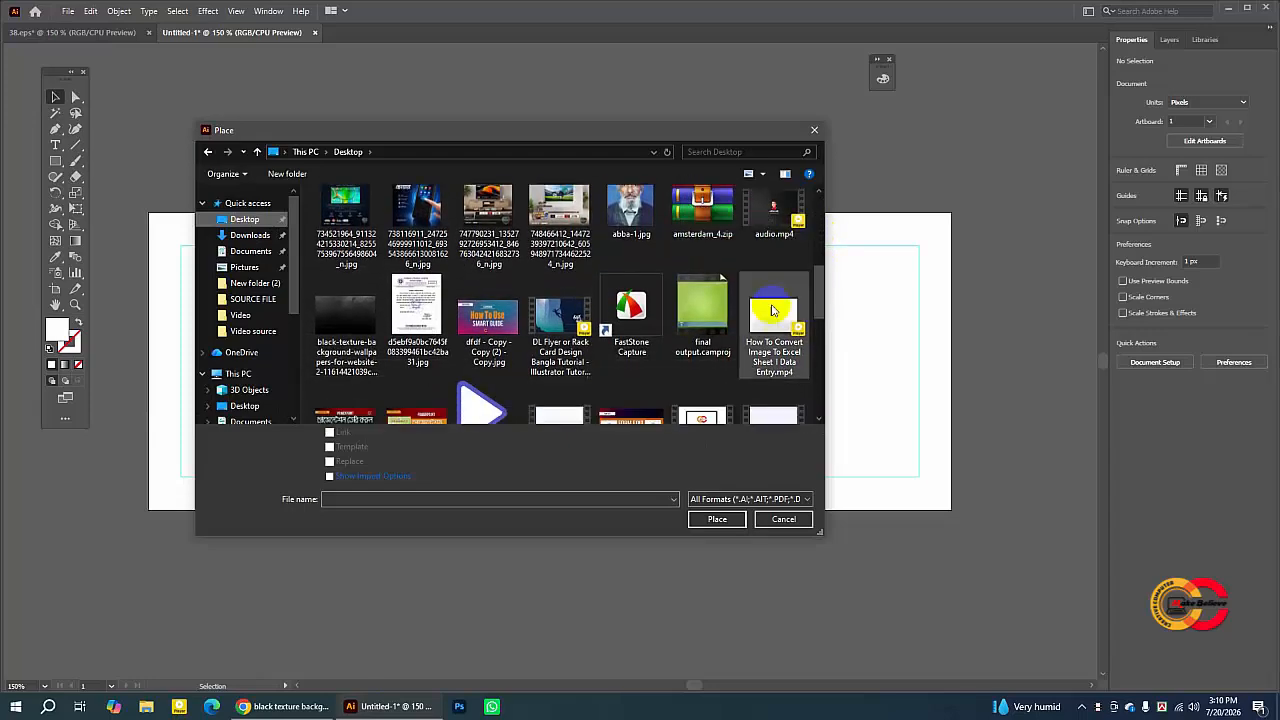
{"action": "left_click", "coordinate": [354, 326]}
{"action": "left_click", "coordinate": [332, 433]}
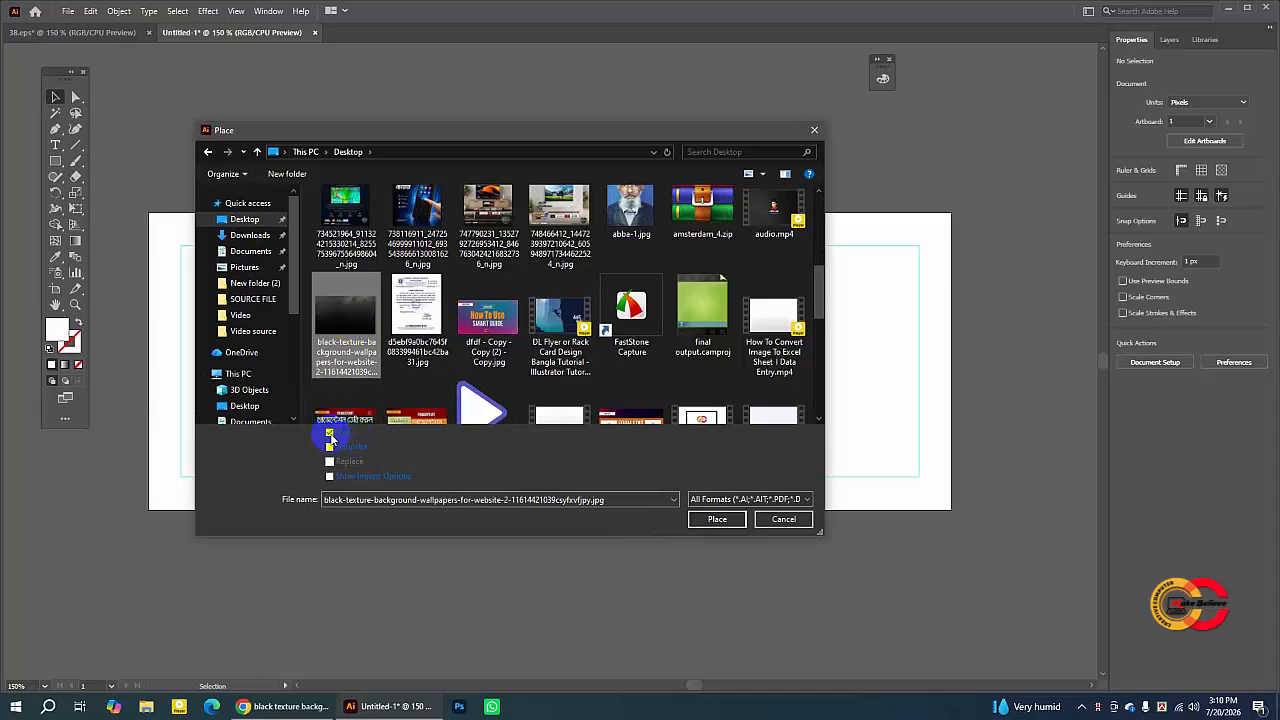
{"action": "left_click", "coordinate": [330, 437]}
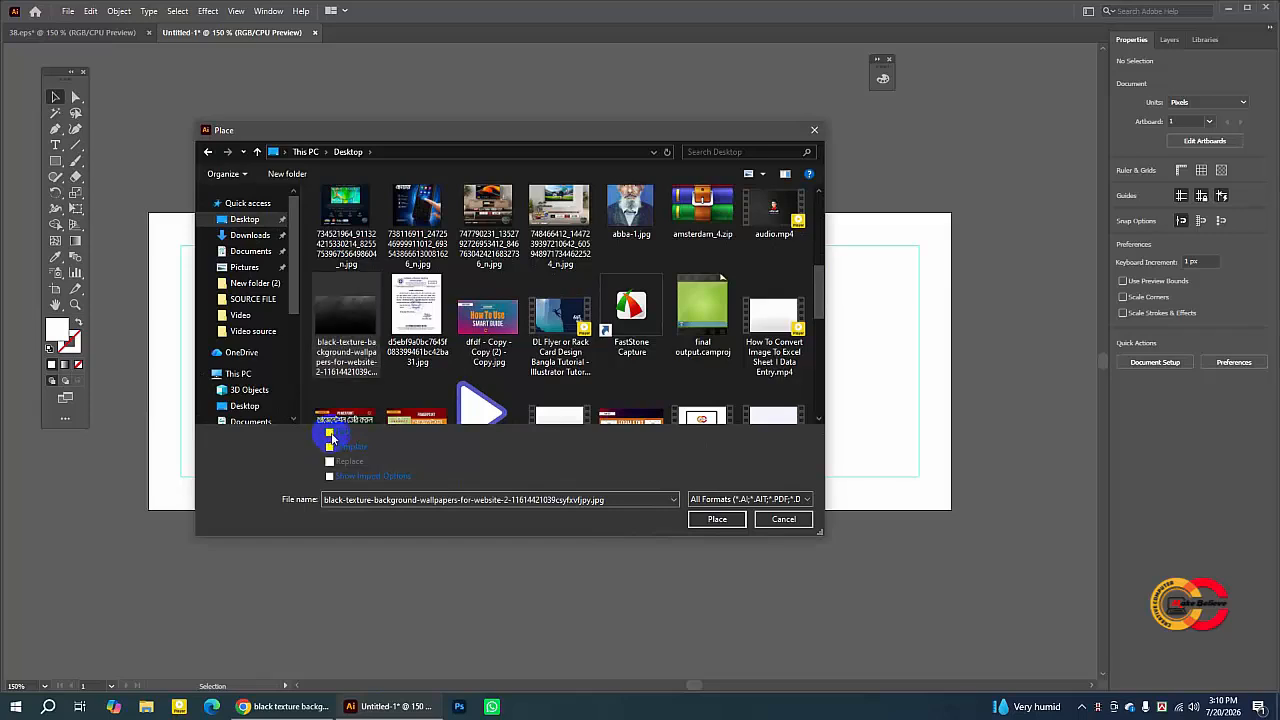
{"action": "left_click", "coordinate": [352, 326]}
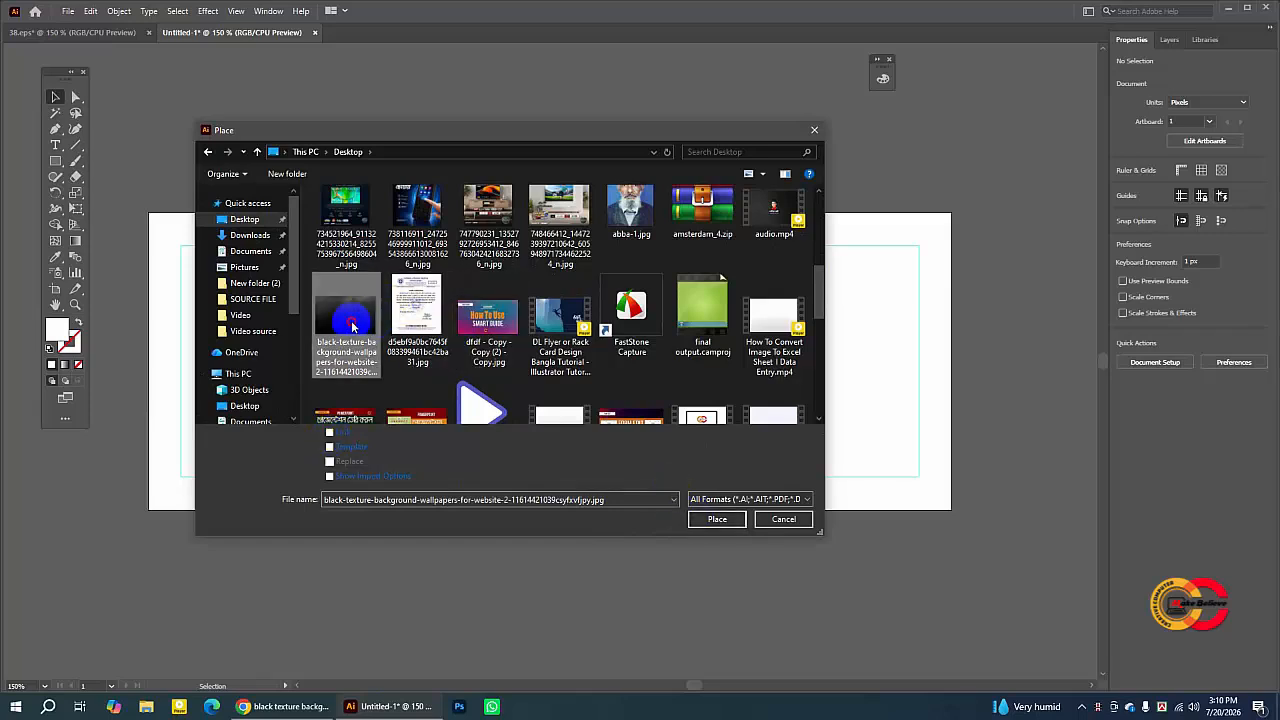
{"action": "left_click", "coordinate": [717, 518]}
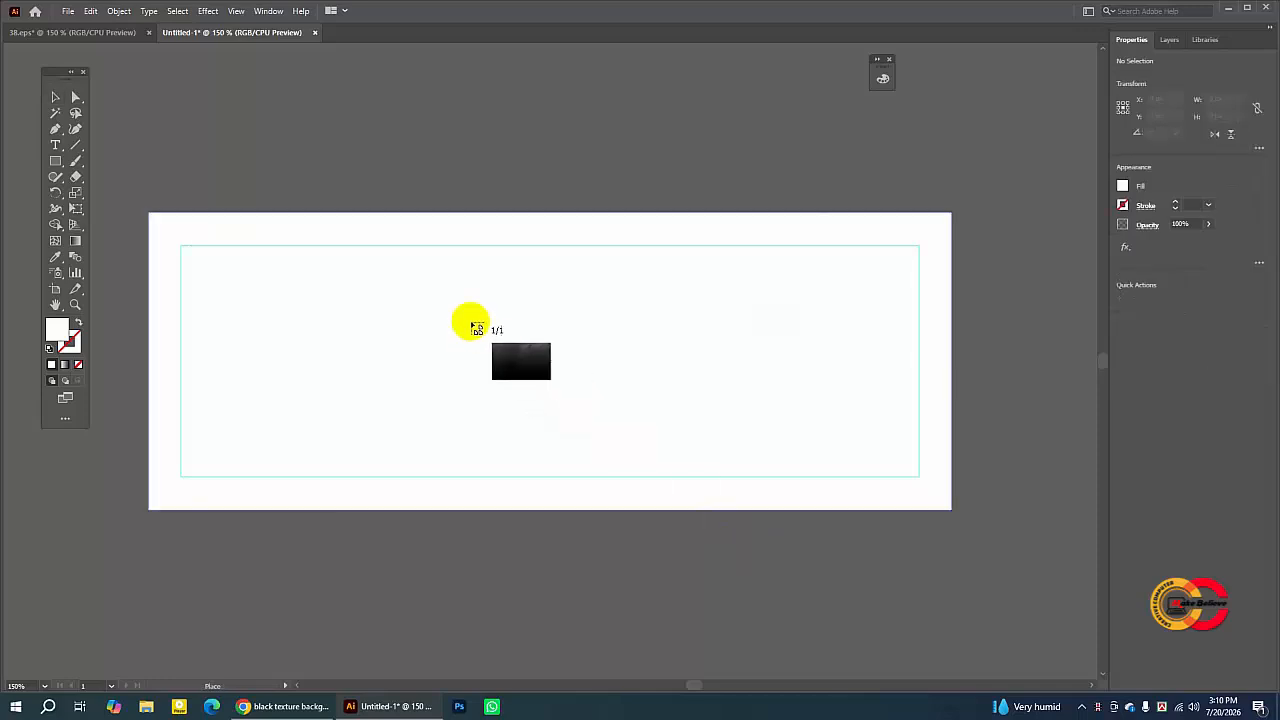
- Drop the image onto the artboard and resize it to cover the whole artboard, 851 × 315 px
{"action": "left_click", "coordinate": [408, 269]}
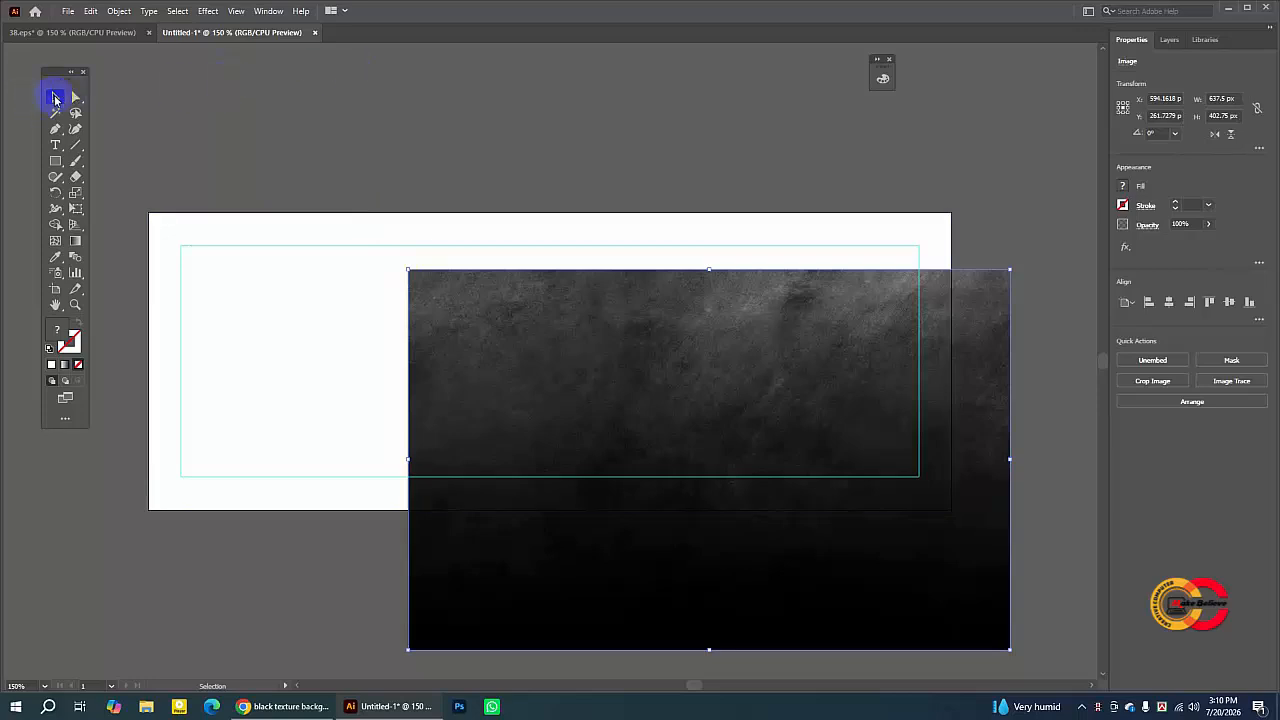
{"action": "left_click_drag", "start_coordinate": [566, 297], "coordinate": [308, 258]}
{"action": "left_click_drag", "start_coordinate": [749, 402], "coordinate": [950, 412]}
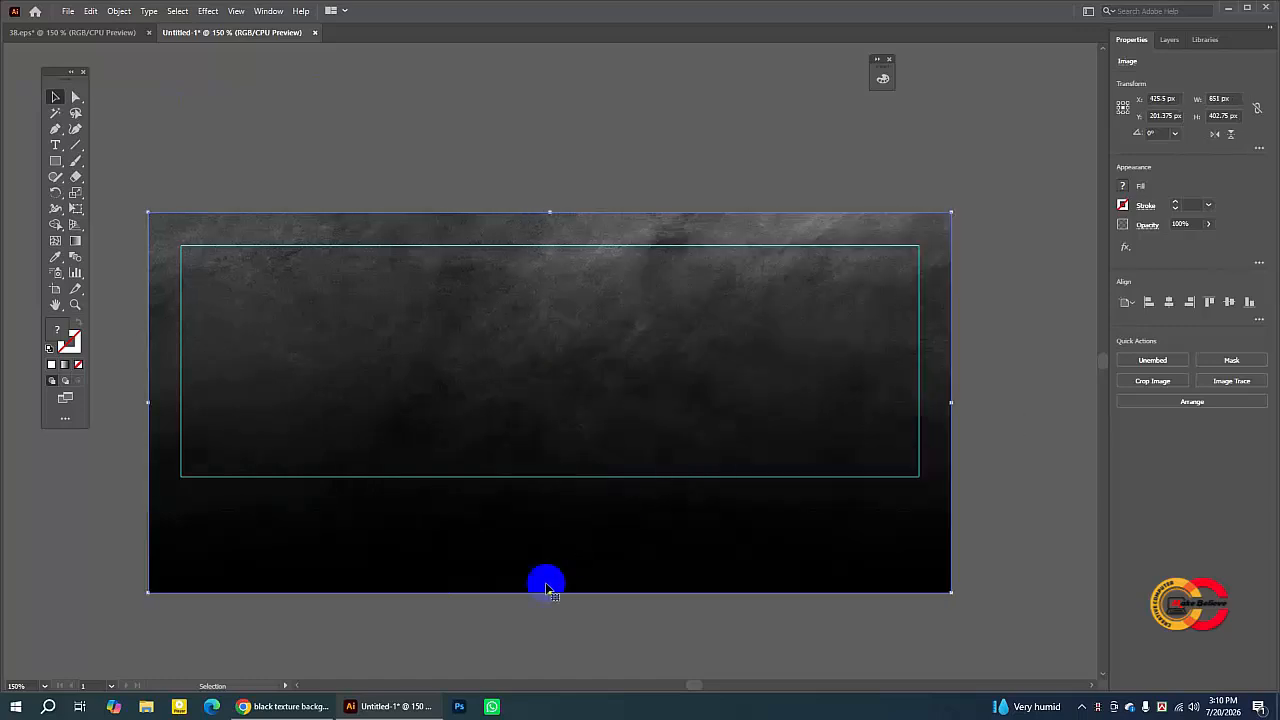
{"action": "left_click_drag", "start_coordinate": [549, 592], "coordinate": [548, 511]}
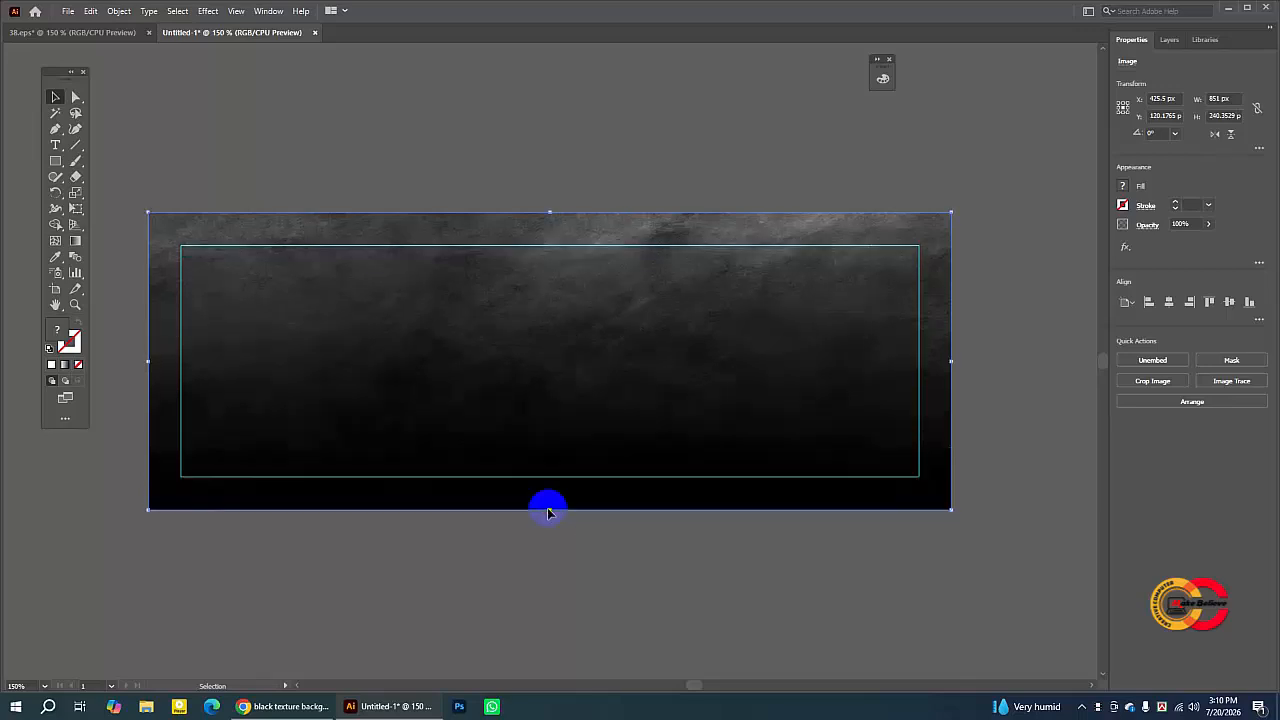
- Reduce the texture image's opacity to 40%
{"action": "left_click", "coordinate": [517, 172]}
{"action": "left_click", "coordinate": [383, 274]}
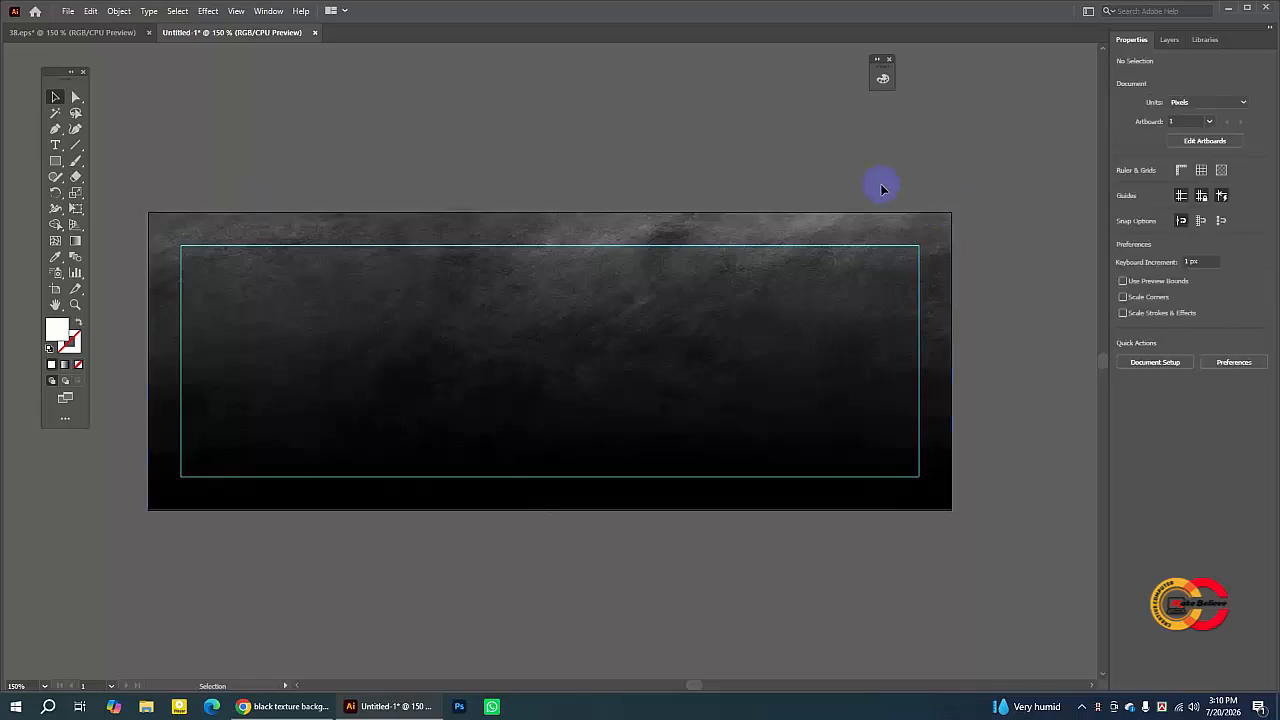
{"action": "left_click", "coordinate": [776, 169]}
{"action": "left_click", "coordinate": [777, 289]}
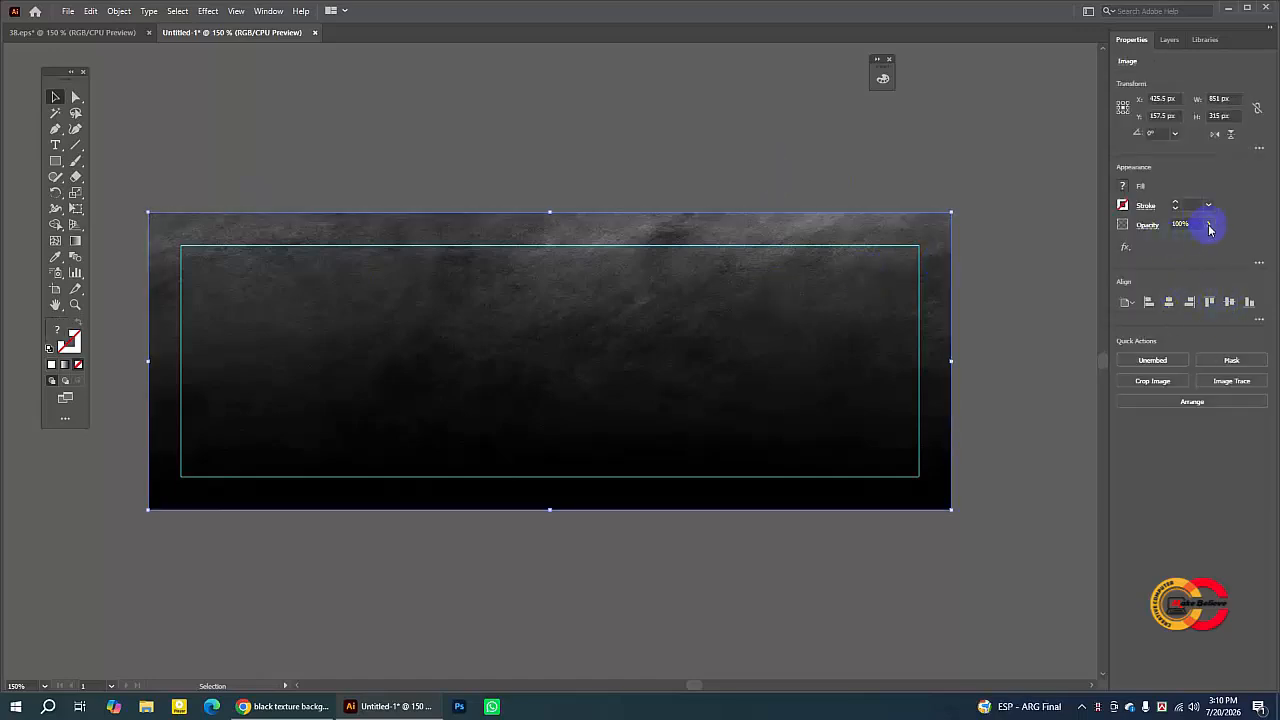
{"action": "left_click", "coordinate": [1208, 226]}
{"action": "left_click_drag", "start_coordinate": [1178, 246], "coordinate": [1177, 246]}
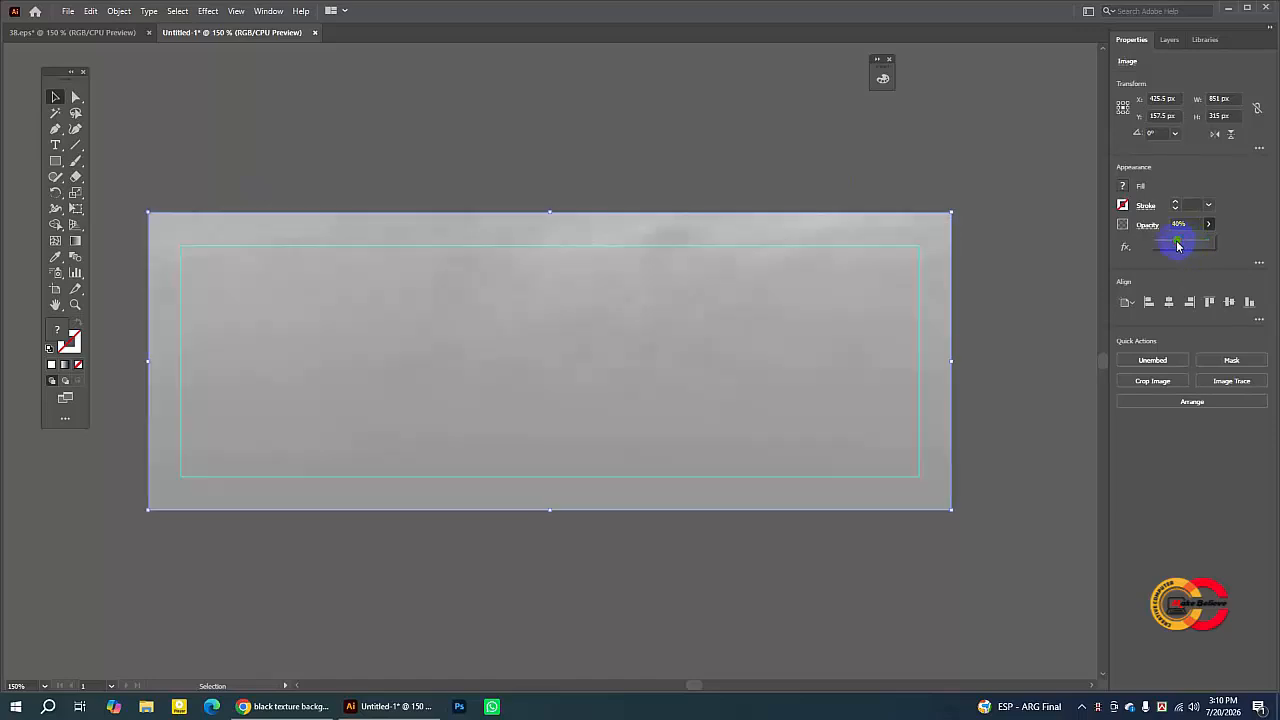
- Move the texture aside and fill the background rectangle underneath with near-black 070707
{"action": "left_click_drag", "start_coordinate": [777, 229], "coordinate": [751, 320]}
{"action": "left_click", "coordinate": [714, 288]}
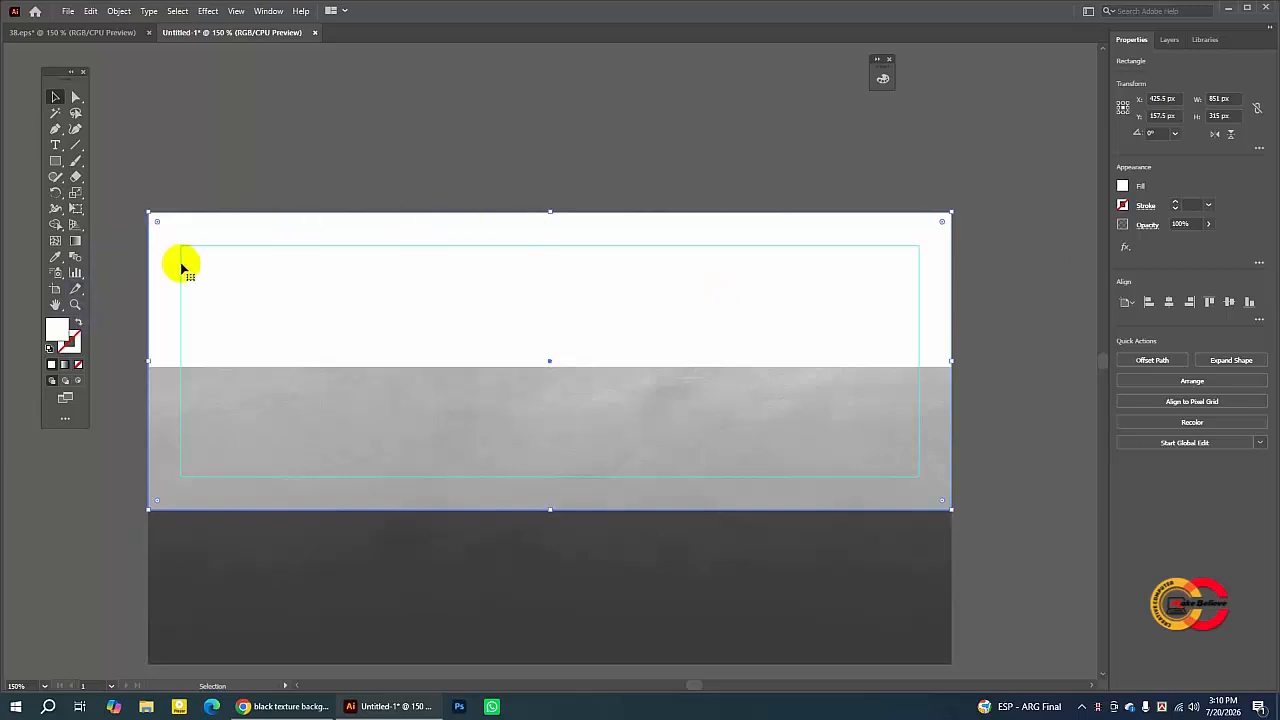
{"action": "left_click", "coordinate": [274, 154]}
{"action": "left_click", "coordinate": [440, 547]}
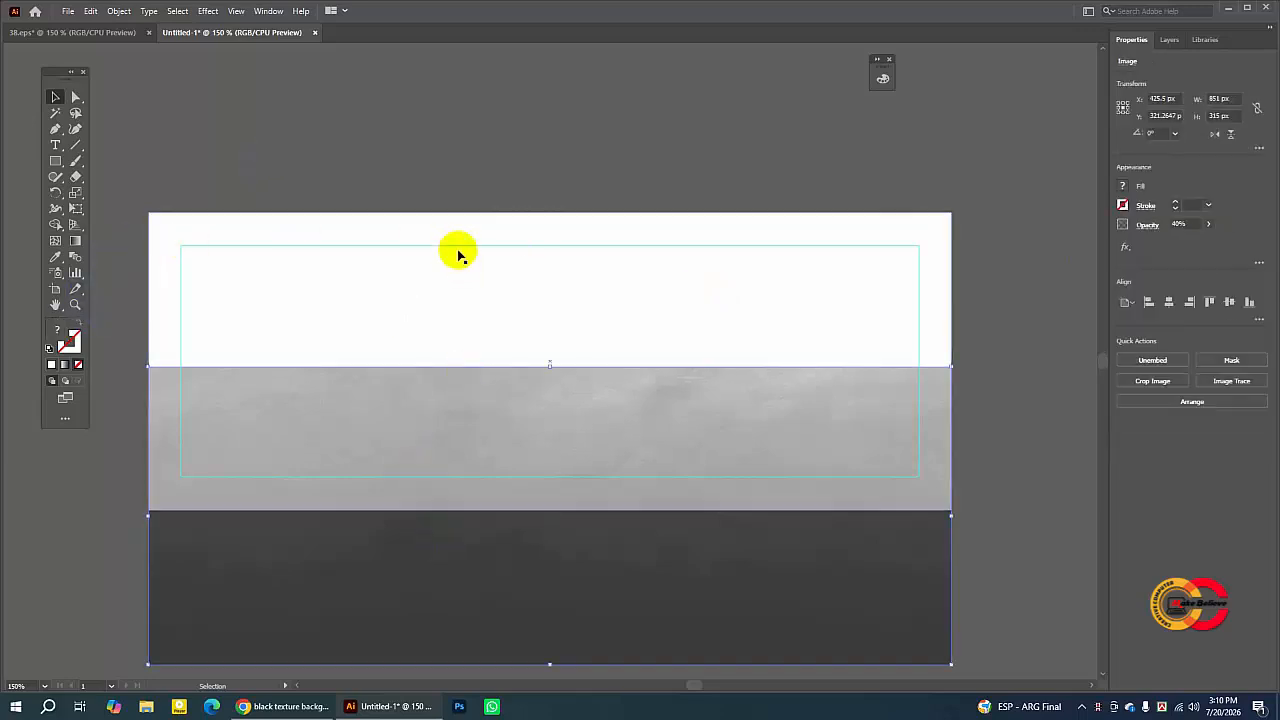
{"action": "left_click", "coordinate": [443, 232]}
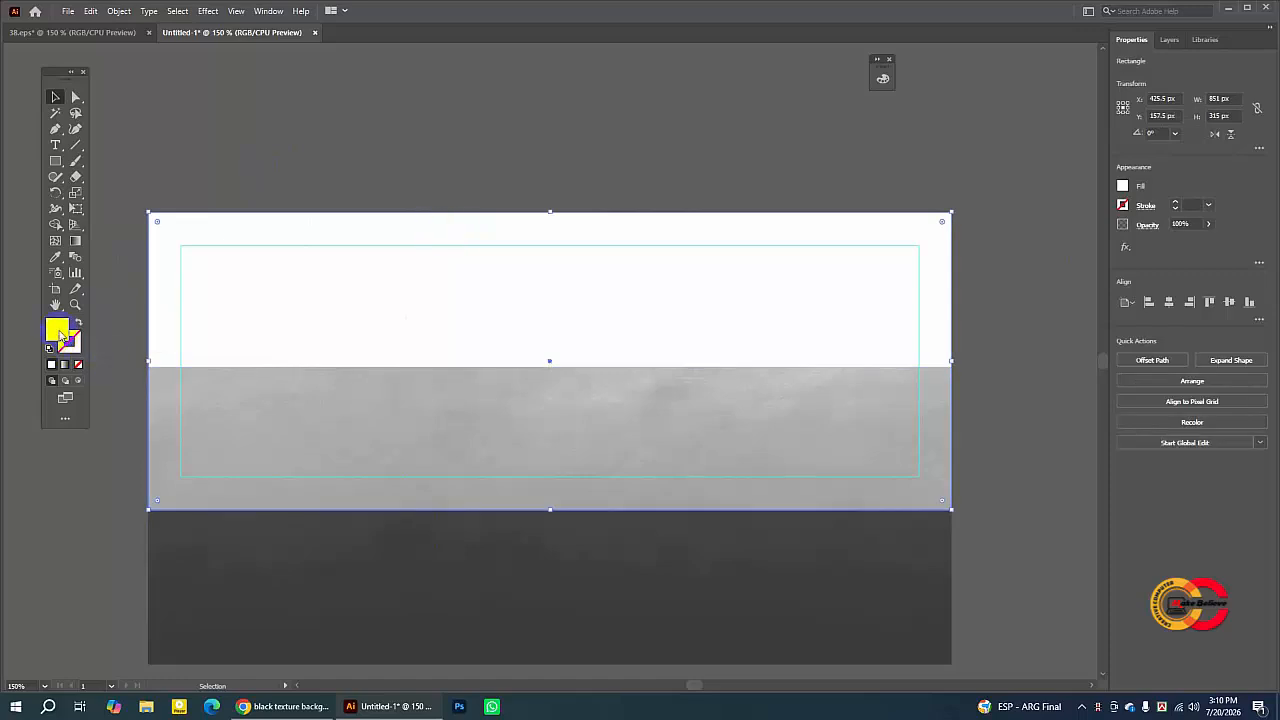
{"action": "double_click", "coordinate": [60, 330]}
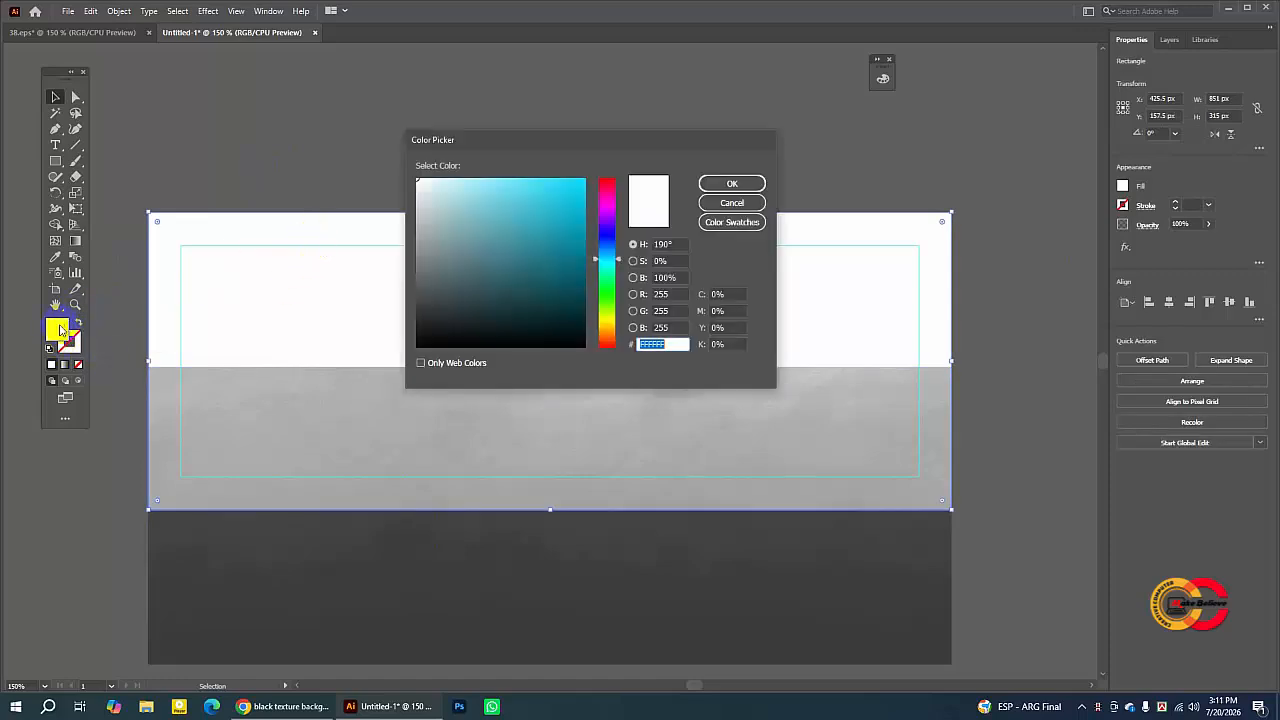
{"action": "left_click", "coordinate": [420, 344]}
{"action": "left_click", "coordinate": [728, 183]}
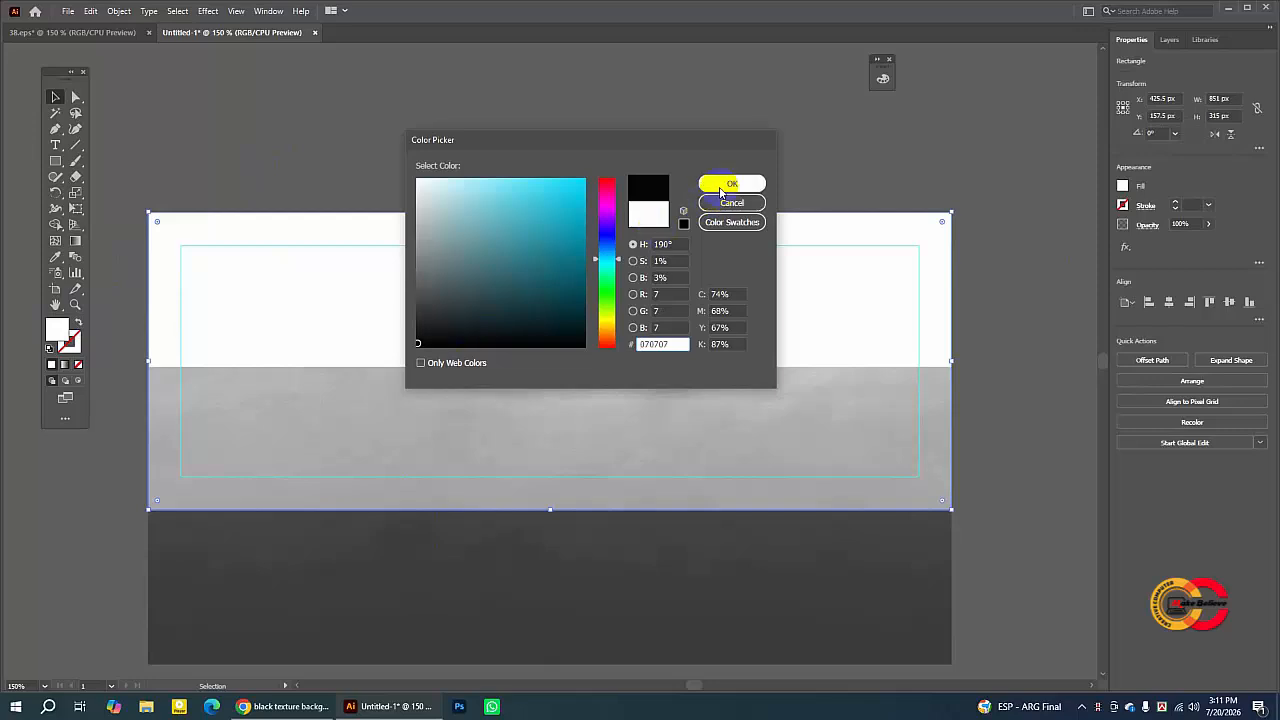
{"action": "left_click", "coordinate": [723, 173]}
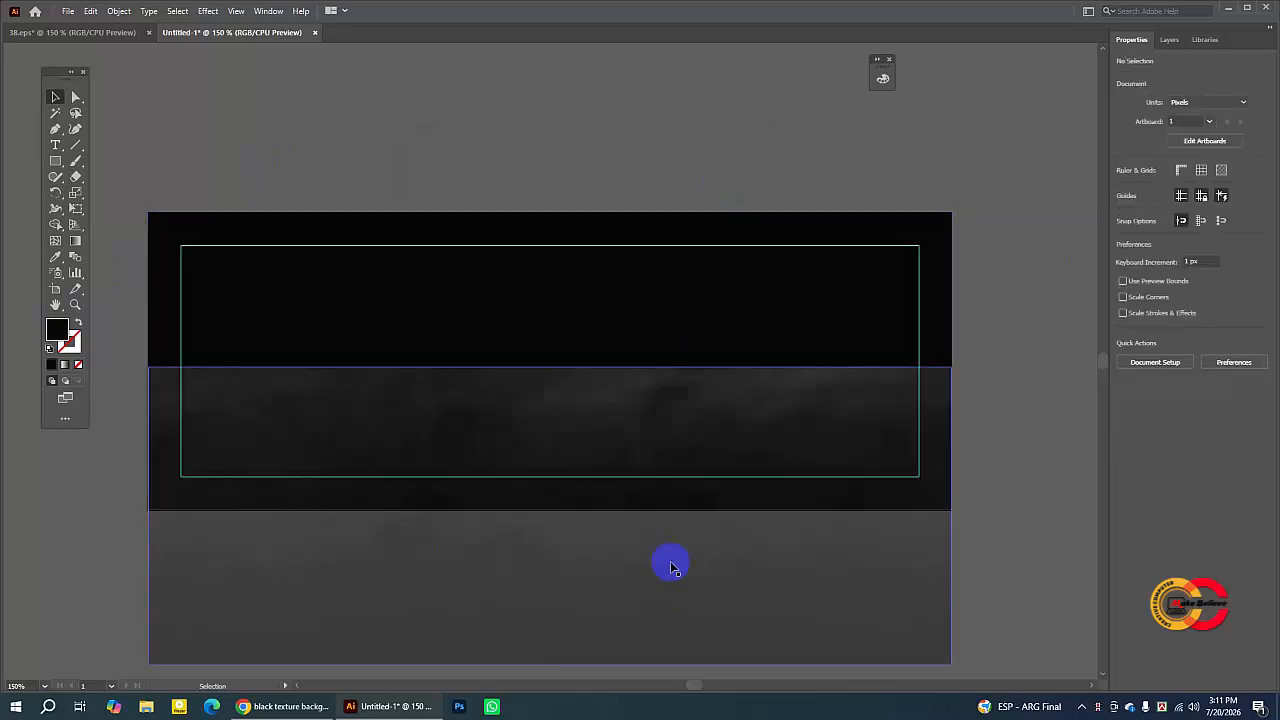
- Move the texture image back over the artboard and lower its opacity to 36%
{"action": "left_click_drag", "start_coordinate": [671, 560], "coordinate": [669, 443]}
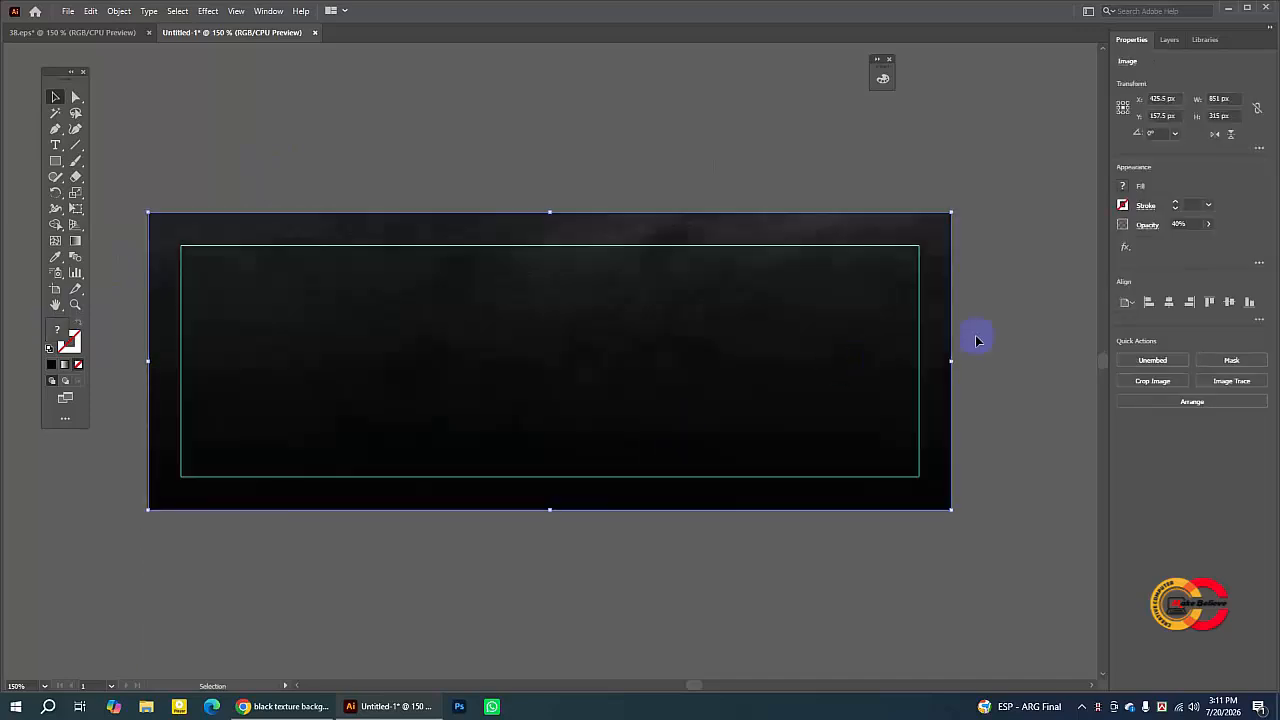
{"action": "left_click", "coordinate": [1209, 224]}
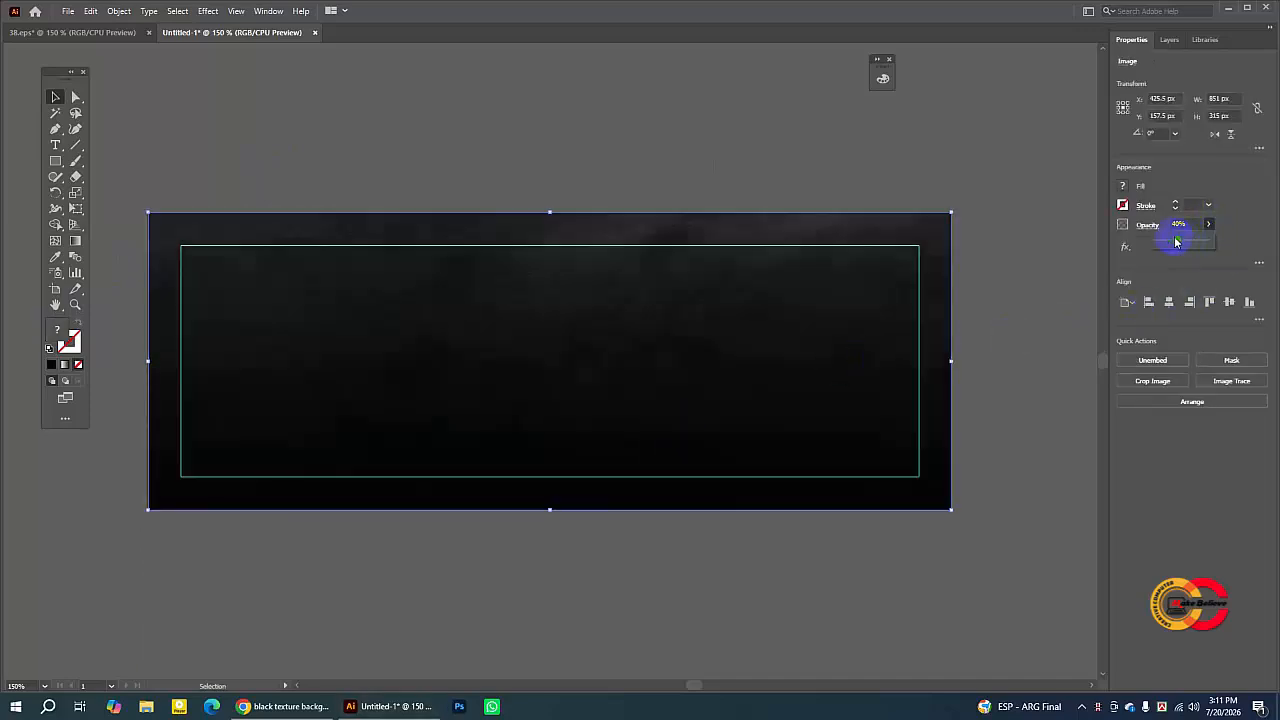
{"action": "left_click", "coordinate": [597, 97]}
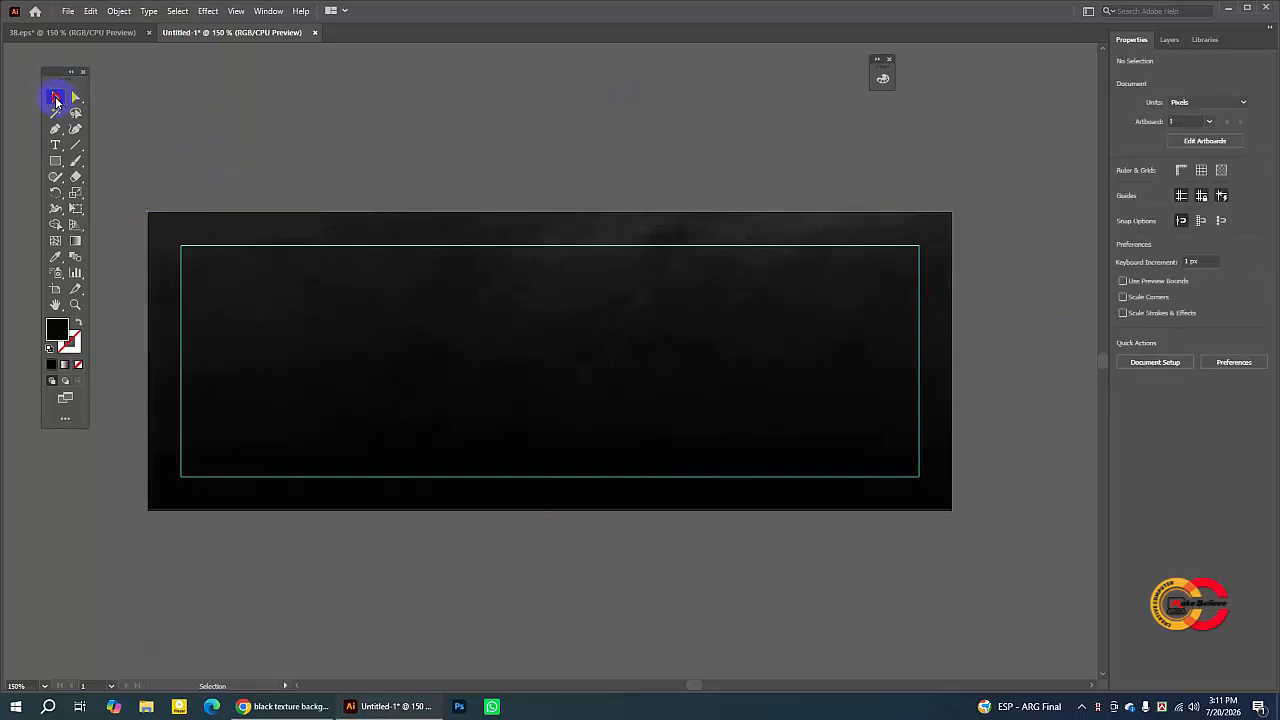
- Select all the background artwork on the artboard and lock it
{"action": "left_click_drag", "start_coordinate": [155, 127], "coordinate": [1020, 580]}
{"action": "left_click", "coordinate": [124, 12]}
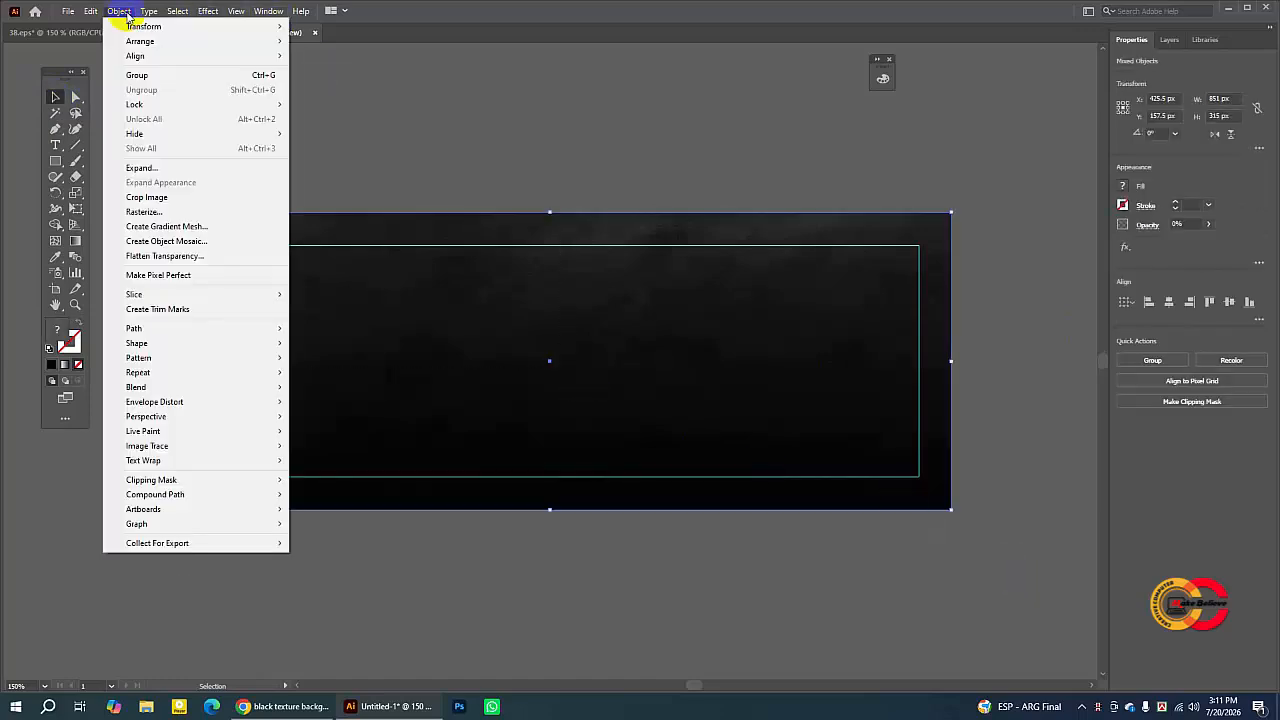
{"action": "mouse_move", "coordinate": [165, 105]}
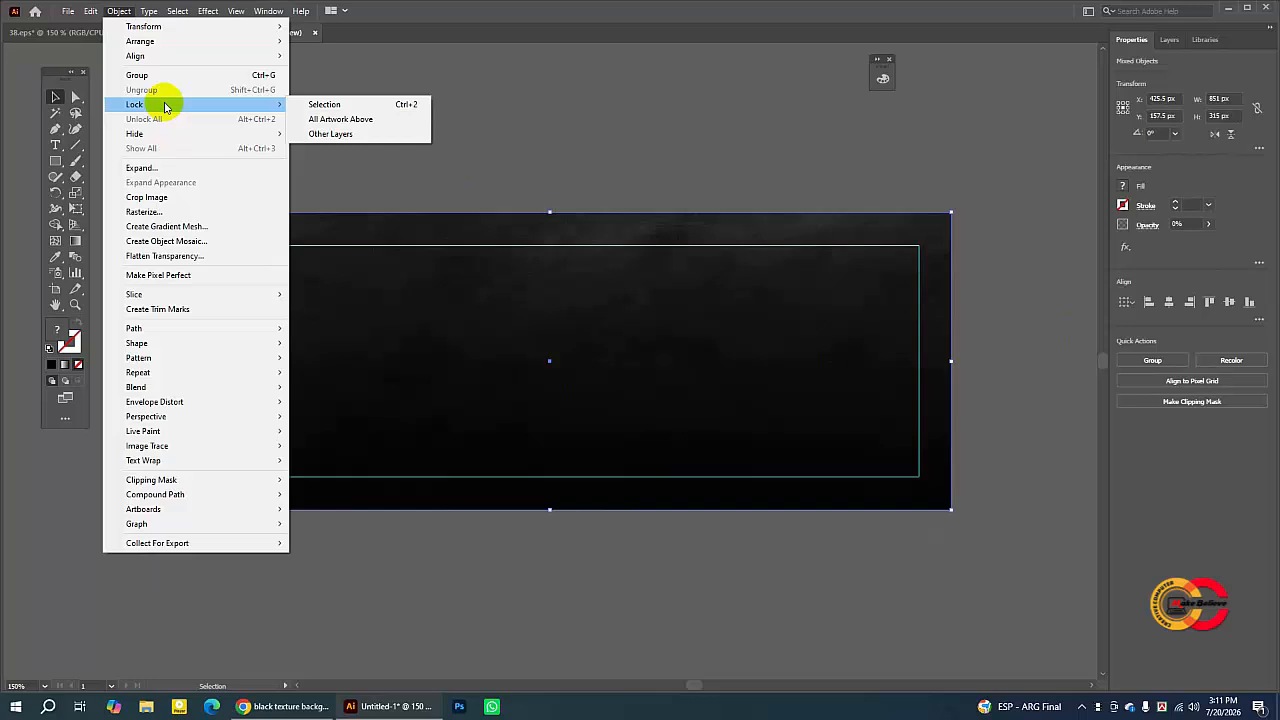
{"action": "left_click", "coordinate": [330, 104]}
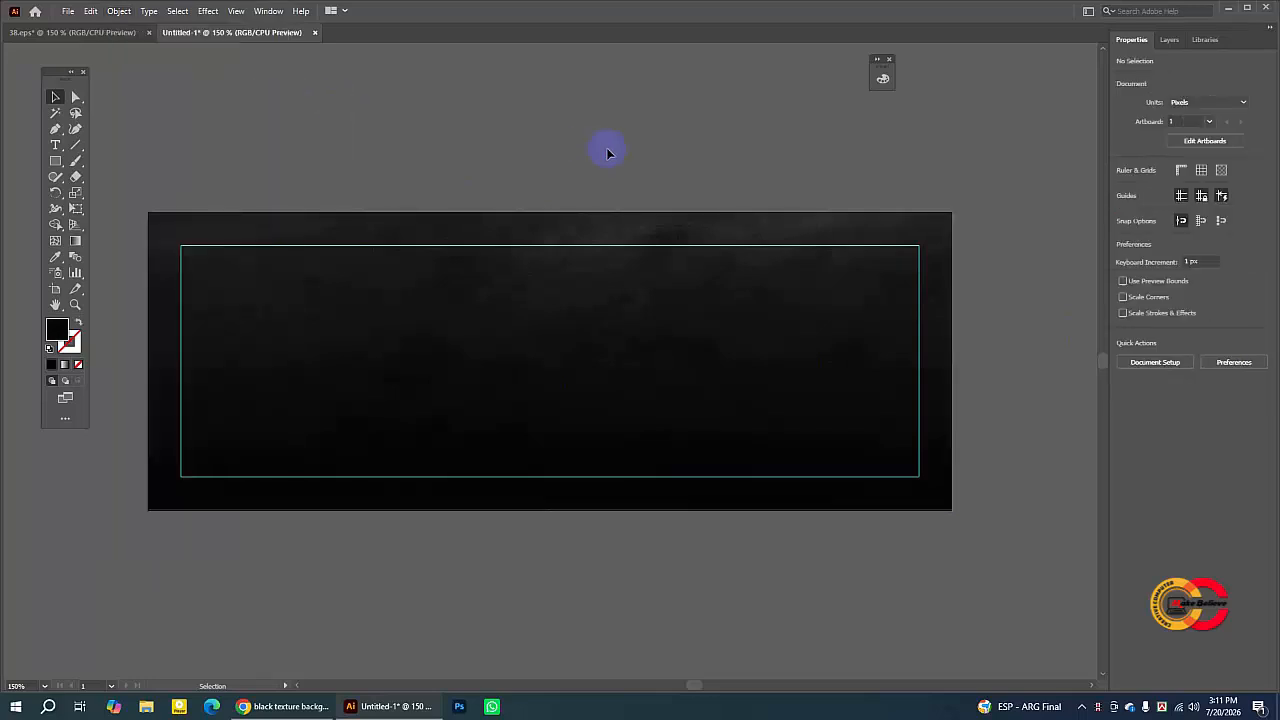
- Switch to the 38.eps reference design and lock its background group
{"action": "left_click", "coordinate": [86, 33]}
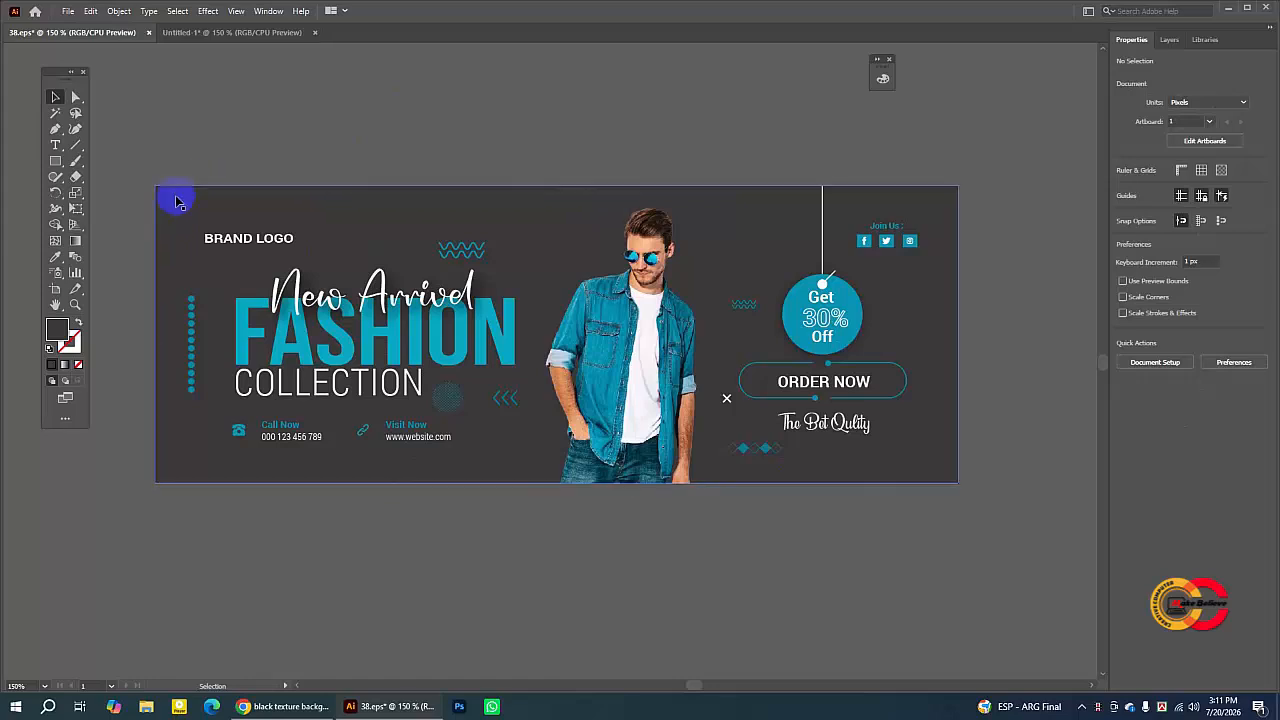
{"action": "left_click", "coordinate": [207, 203]}
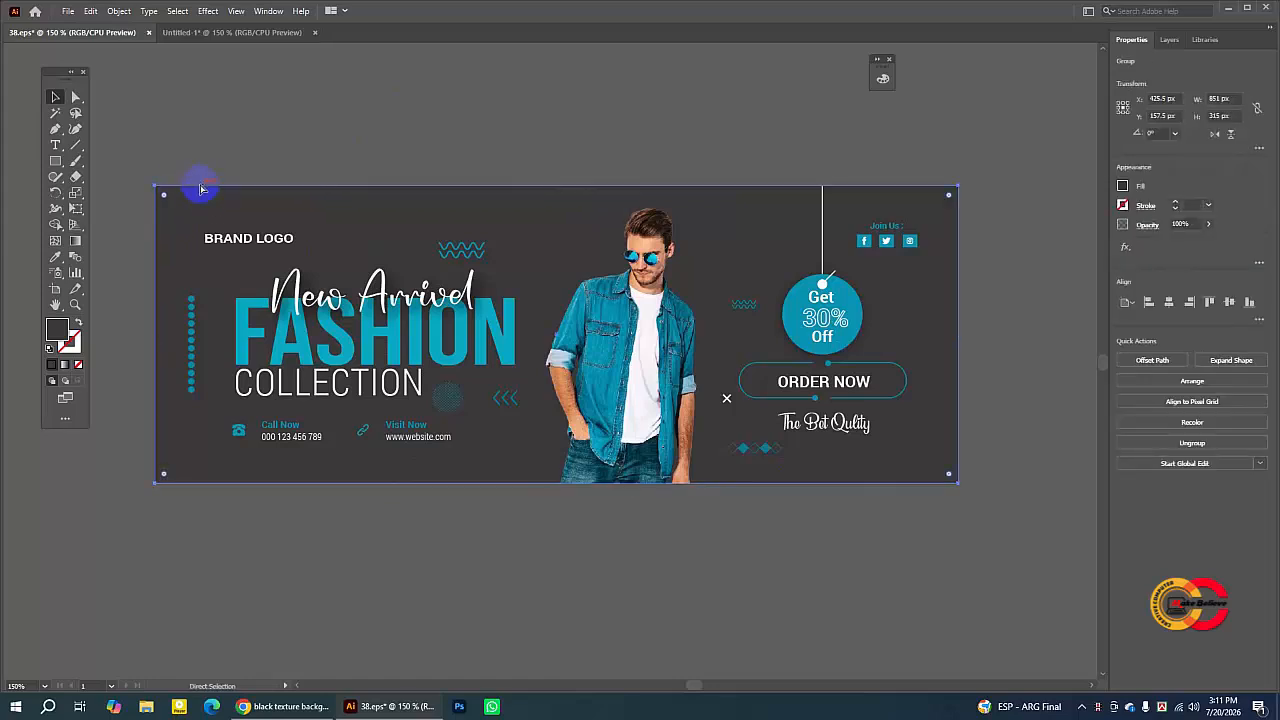
{"action": "left_click", "coordinate": [116, 12]}
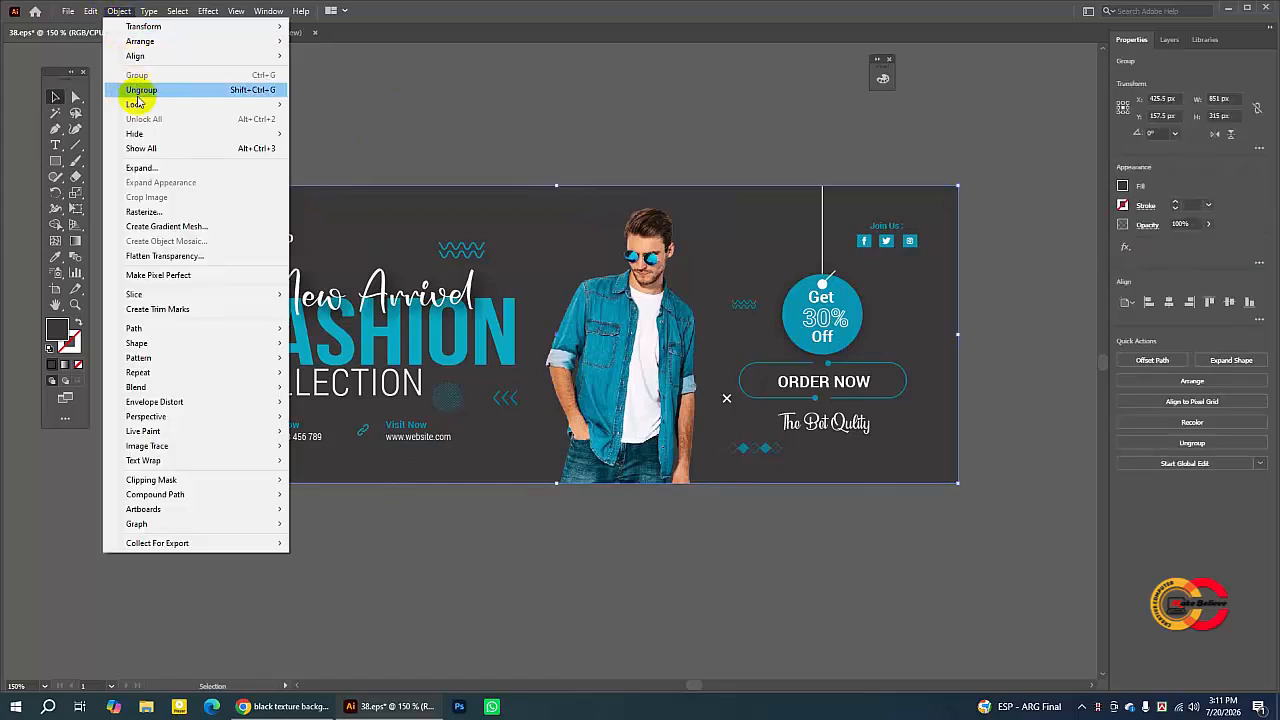
{"action": "mouse_move", "coordinate": [160, 104]}
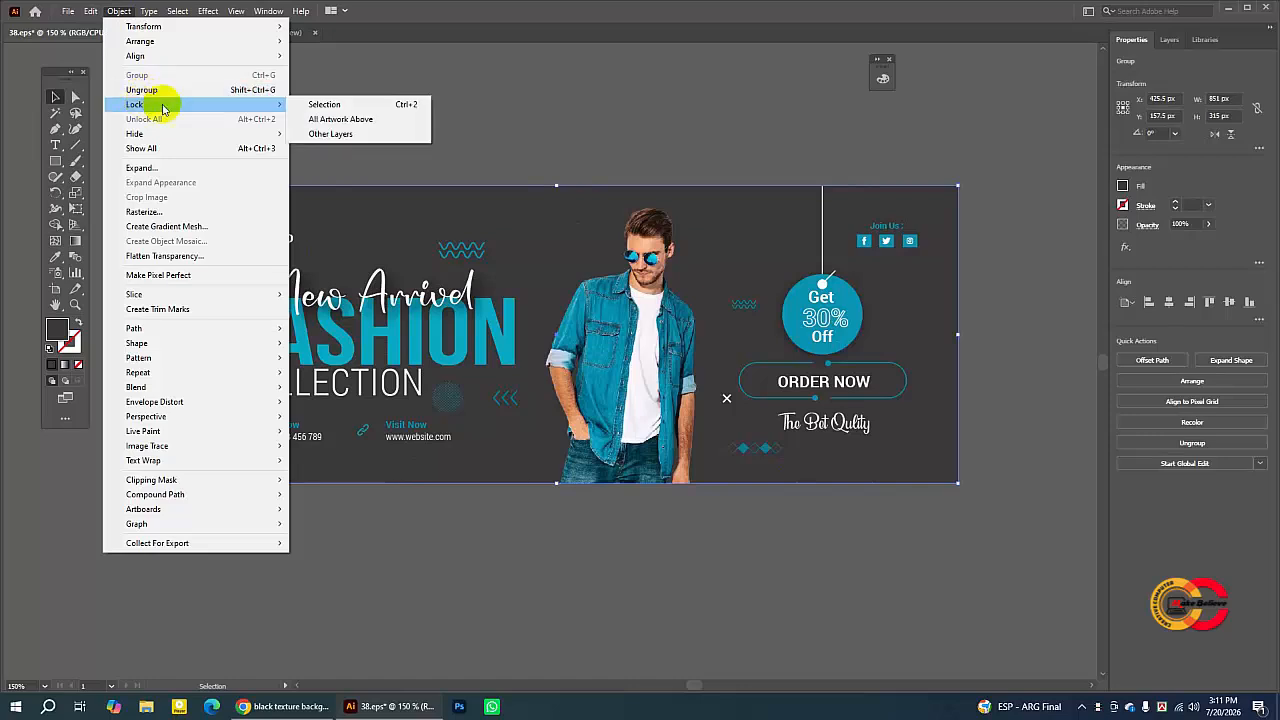
{"action": "left_click", "coordinate": [330, 104]}
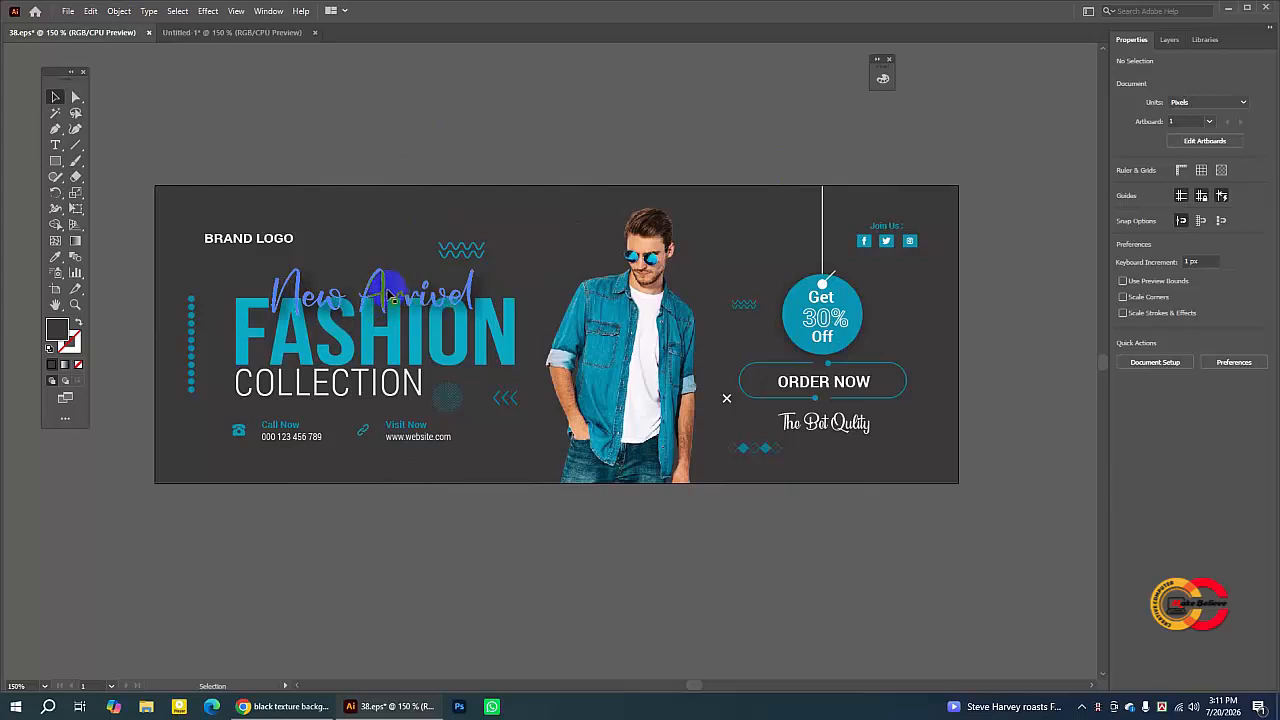
- Select the reference's "New Arrival" text and copy its font name
{"action": "left_click", "coordinate": [388, 293]}
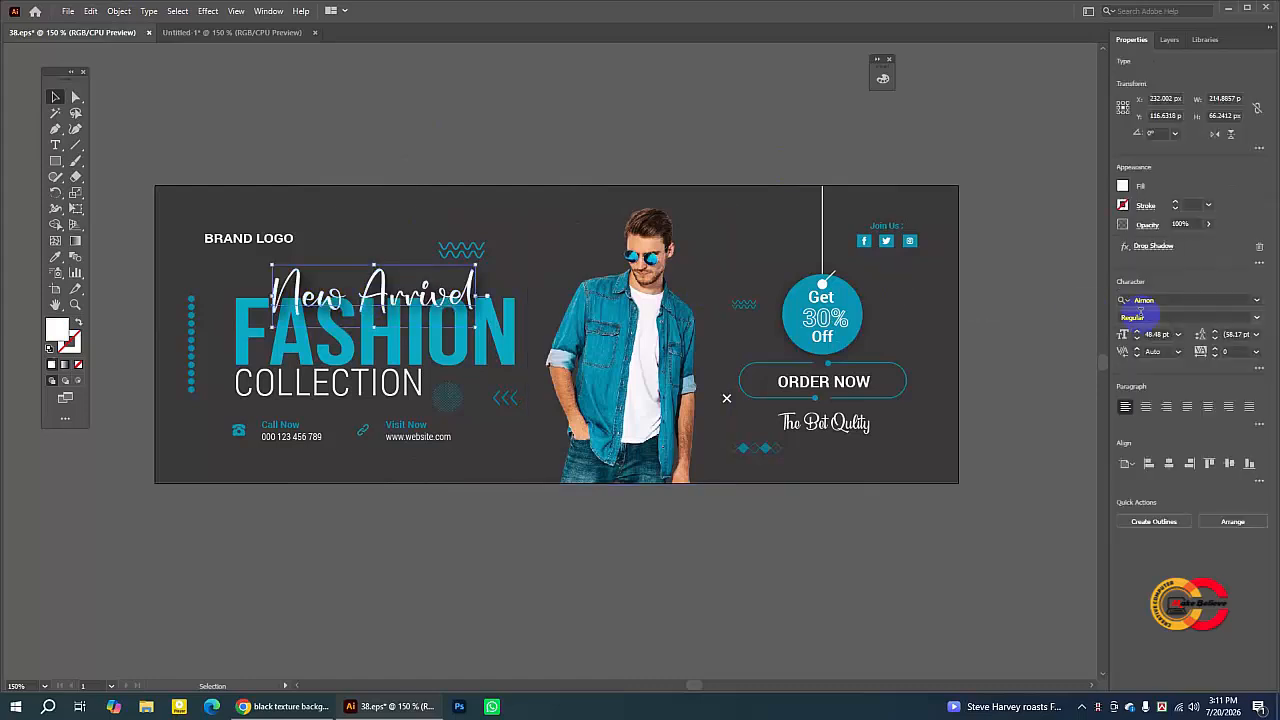
{"action": "left_click", "coordinate": [1160, 300]}
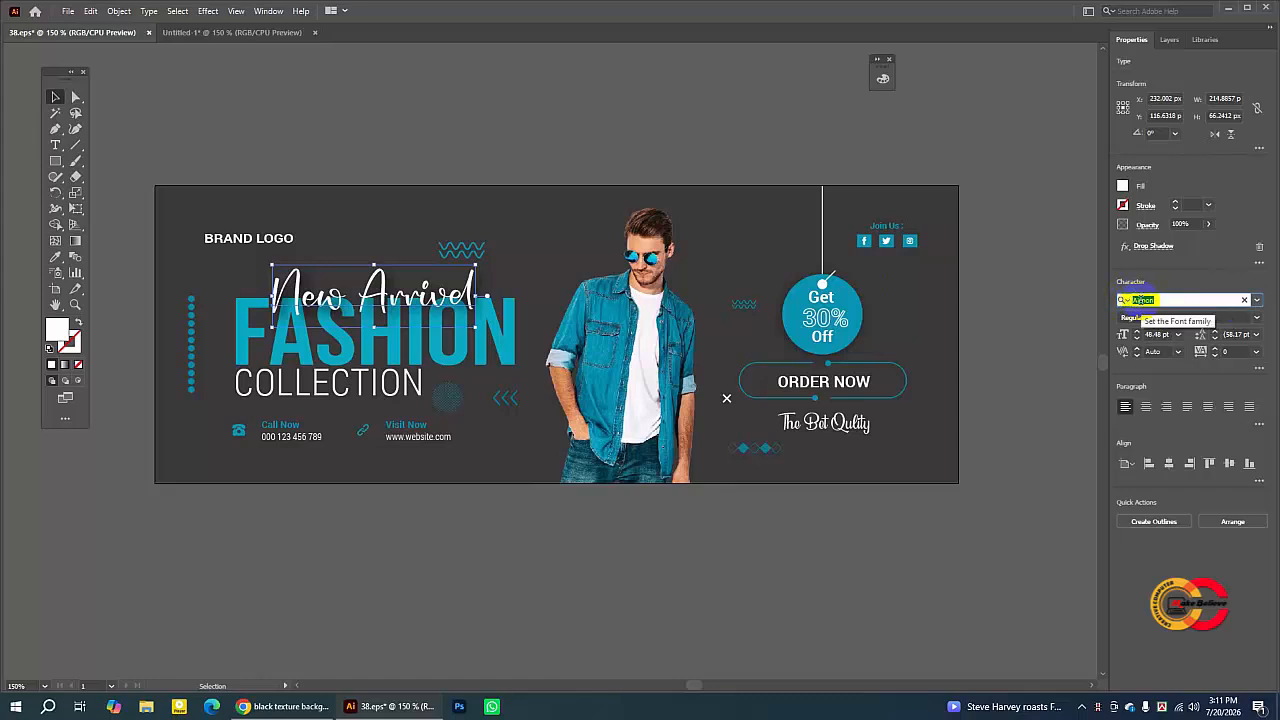
{"action": "left_click", "coordinate": [438, 123]}
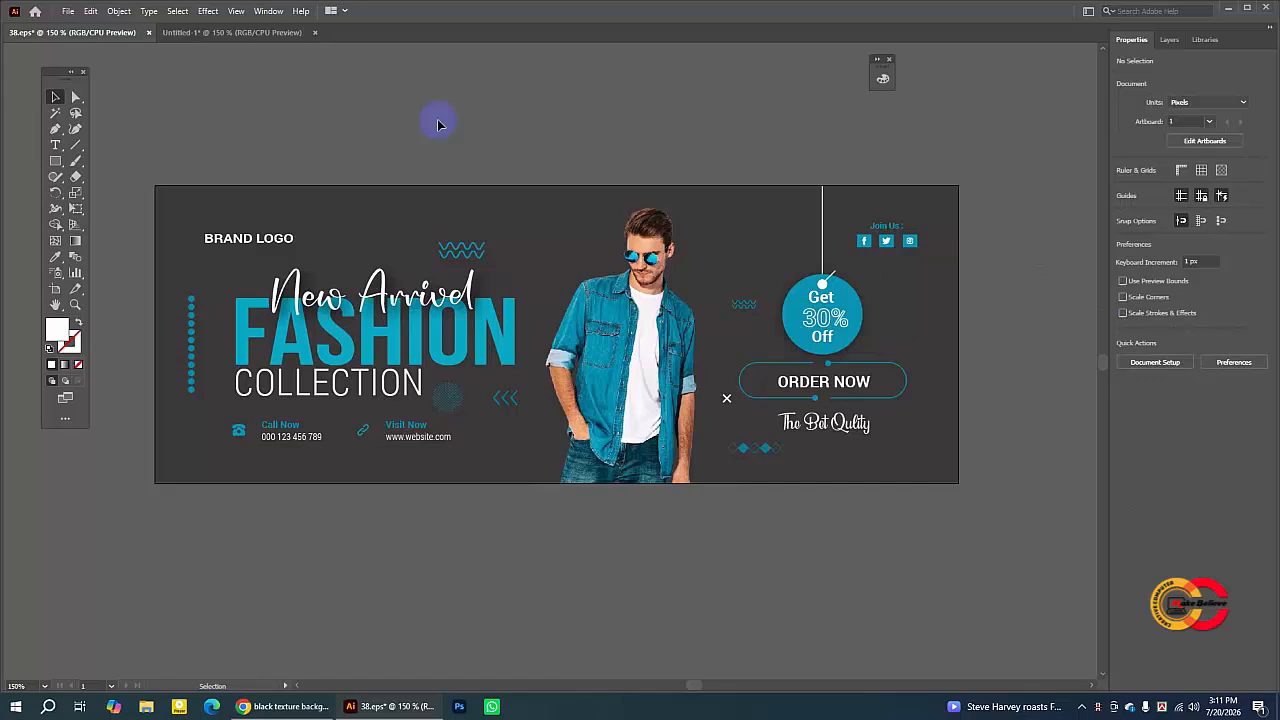
{"action": "left_click", "coordinate": [488, 300]}
{"action": "left_click", "coordinate": [500, 157]}
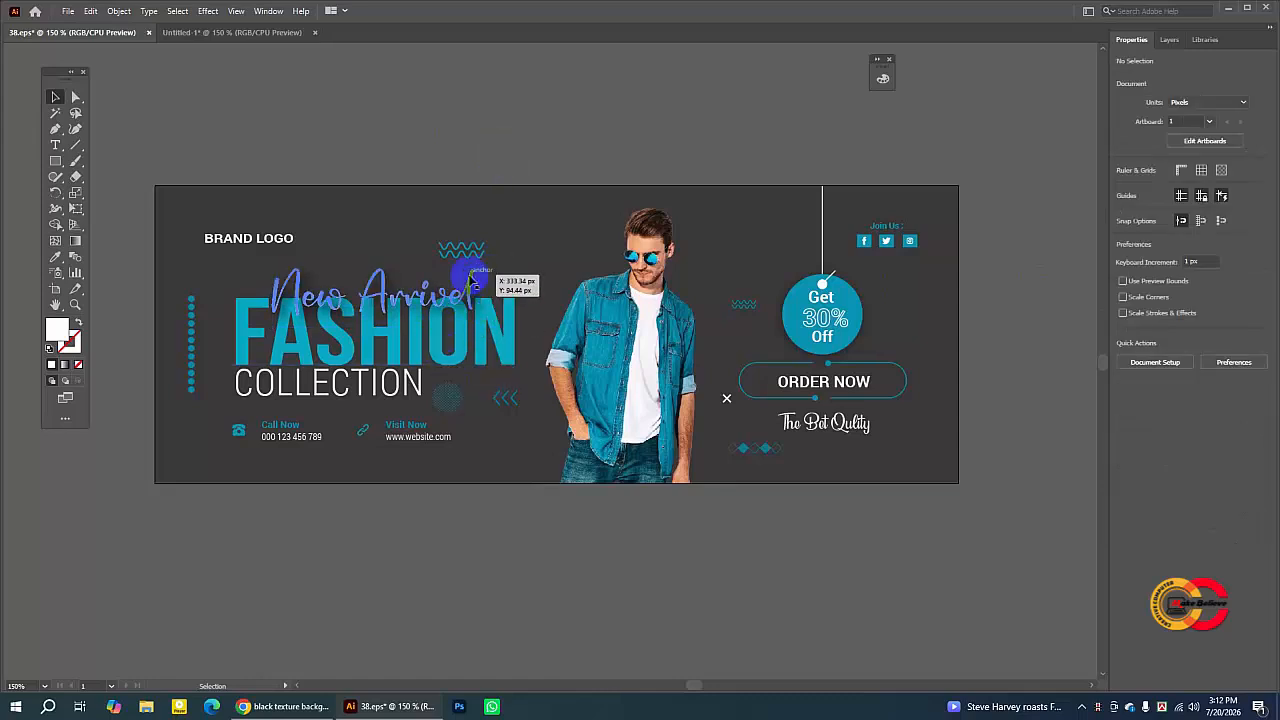
{"action": "left_click", "coordinate": [469, 276]}
{"action": "left_click", "coordinate": [446, 154]}
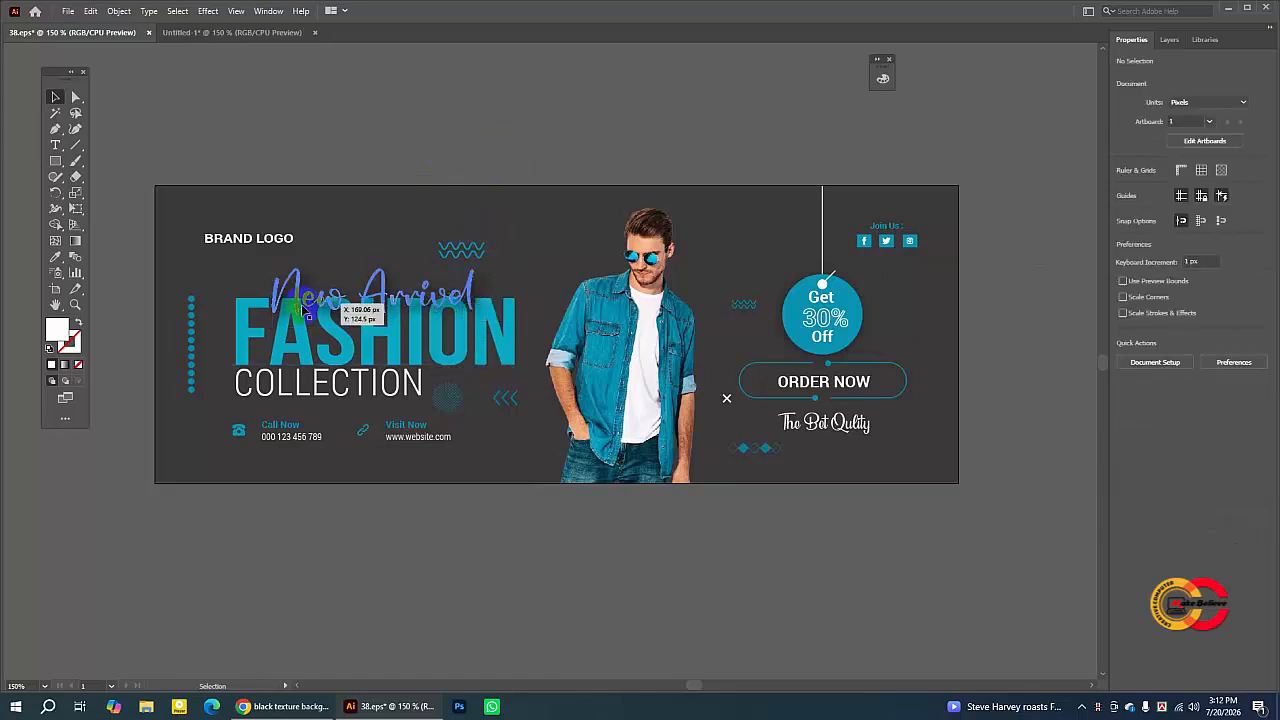
{"action": "left_click", "coordinate": [388, 293]}
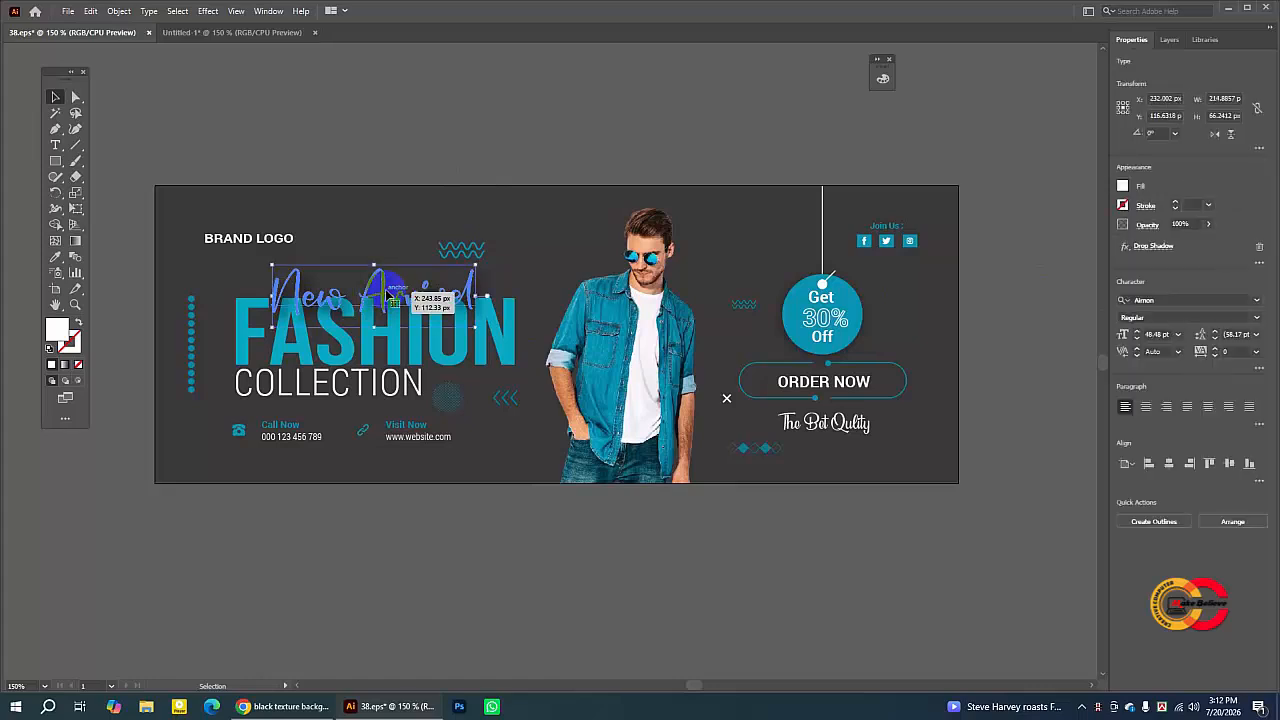
{"action": "left_click", "coordinate": [1140, 300]}
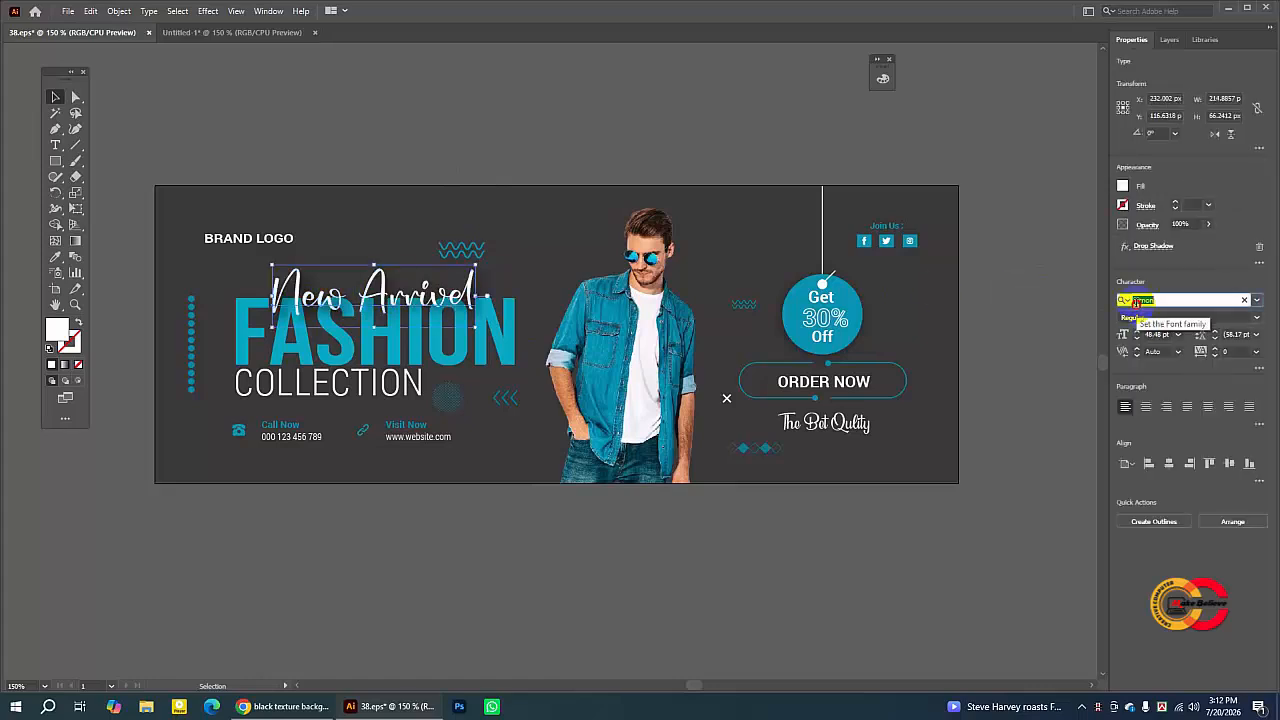
{"action": "right_click", "coordinate": [1140, 300]}
{"action": "left_click", "coordinate": [1148, 344]}
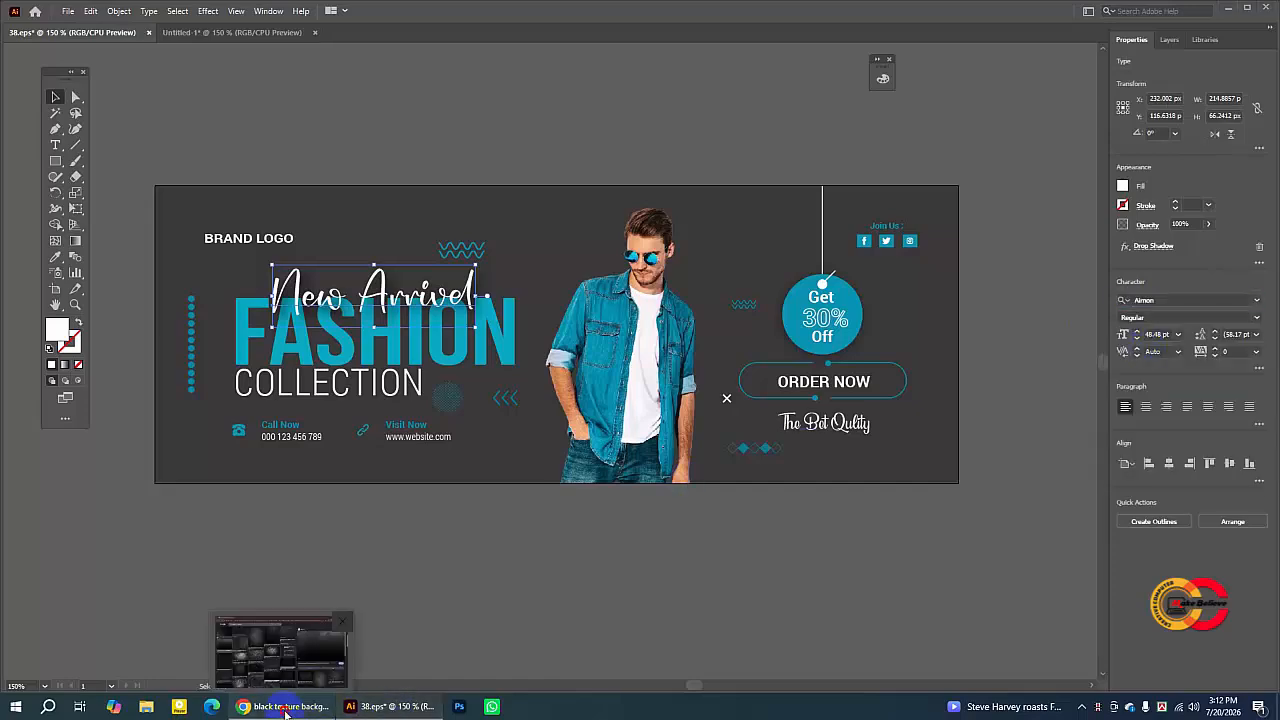
- Switch to the browser and search Google for the Airnon font by pasting the name
{"action": "left_click", "coordinate": [287, 713]}
{"action": "left_click", "coordinate": [194, 15]}
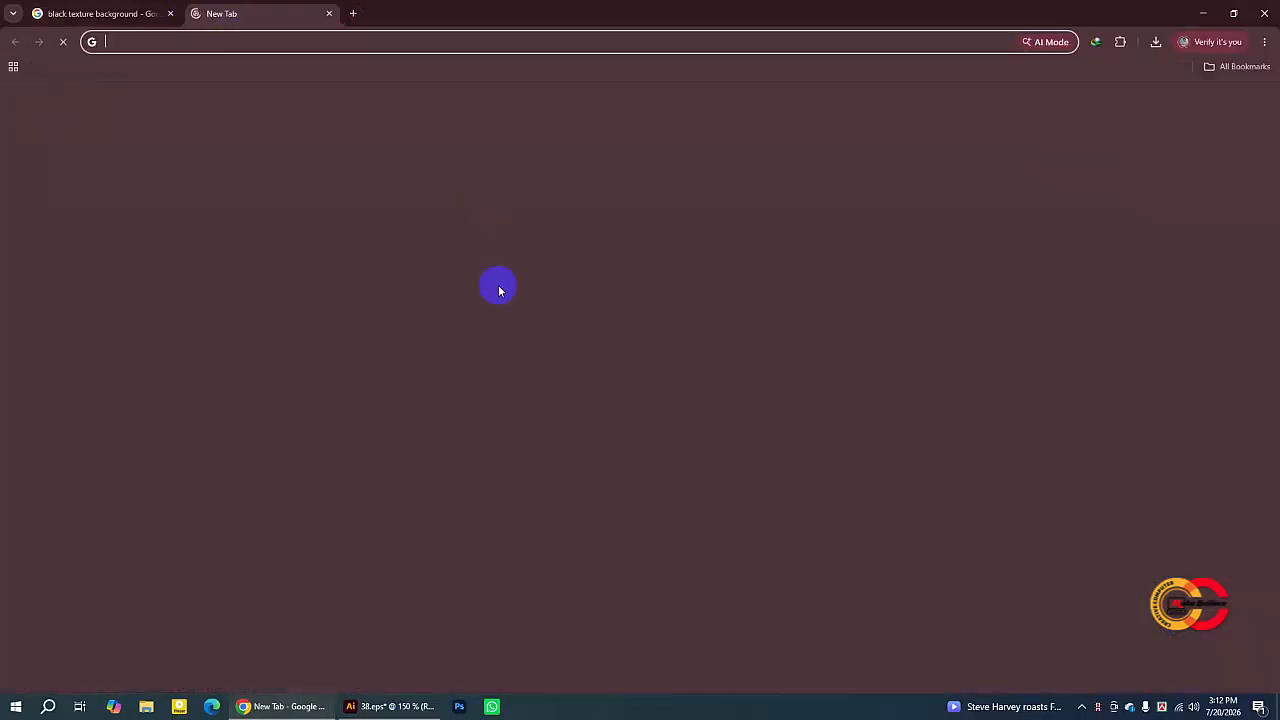
{"action": "left_click", "coordinate": [484, 271]}
{"action": "right_click", "coordinate": [487, 272]}
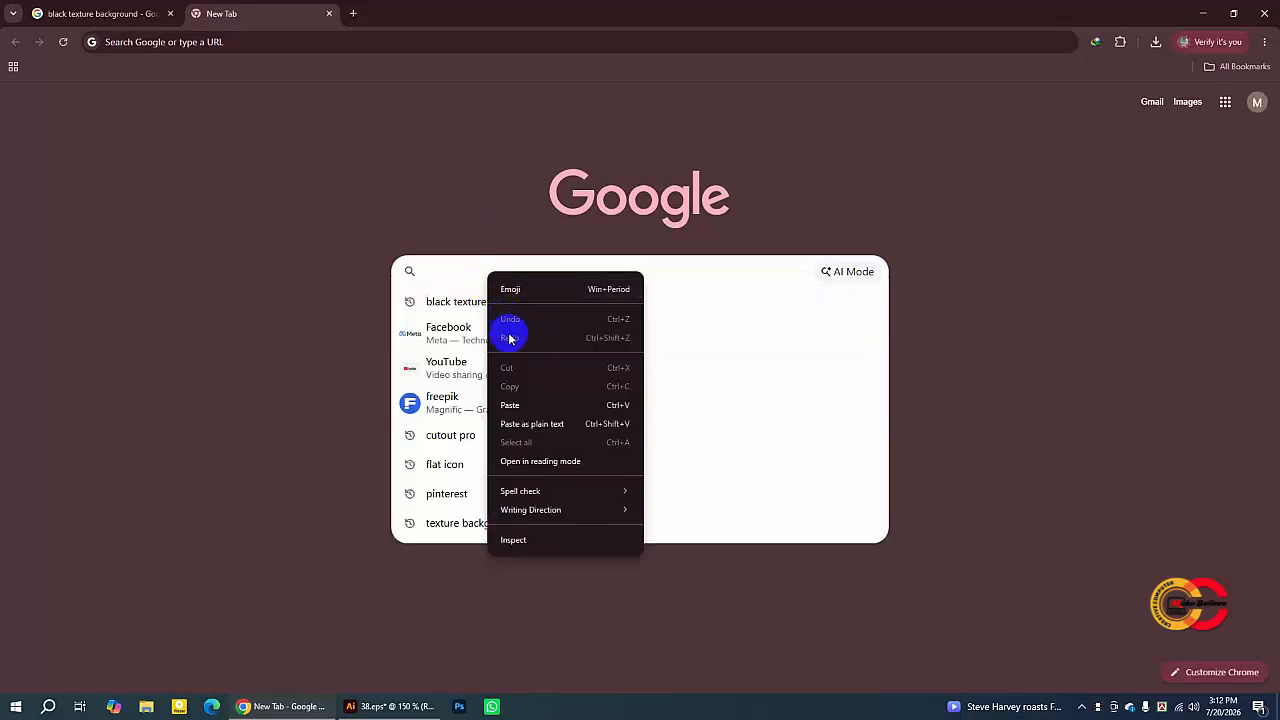
{"action": "left_click", "coordinate": [509, 405]}
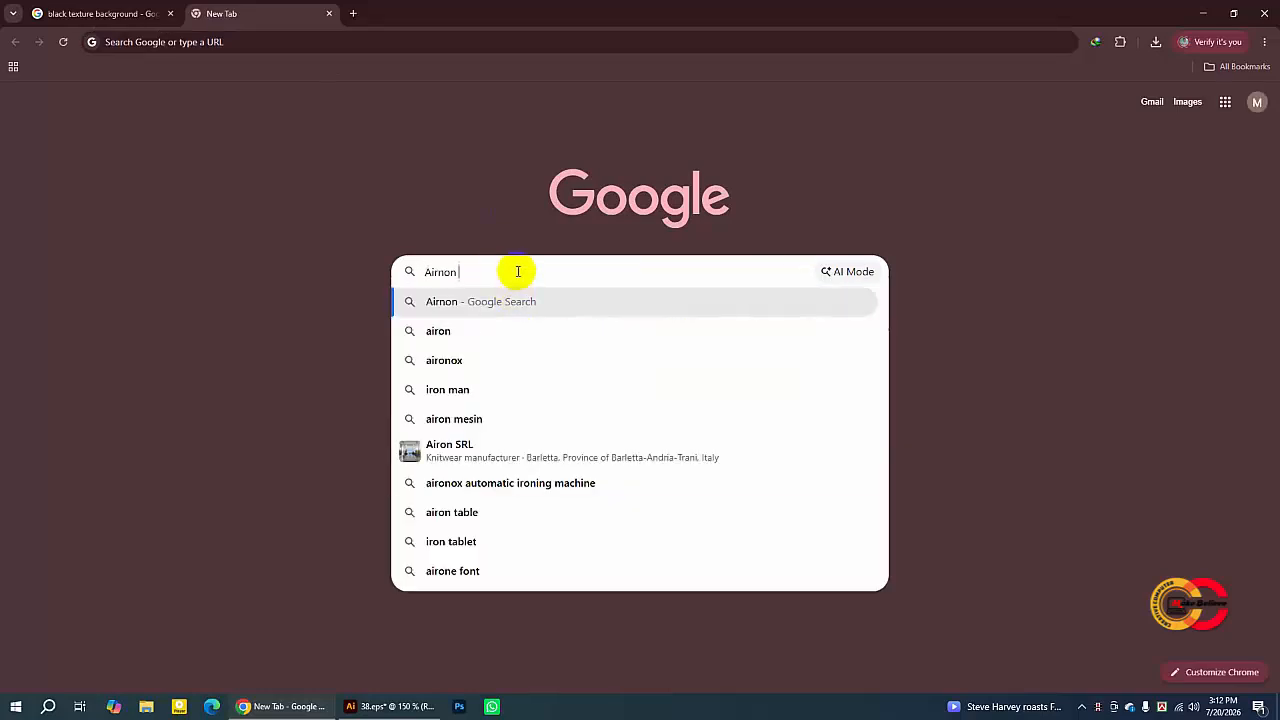
{"action": "type", "text": "fo"}
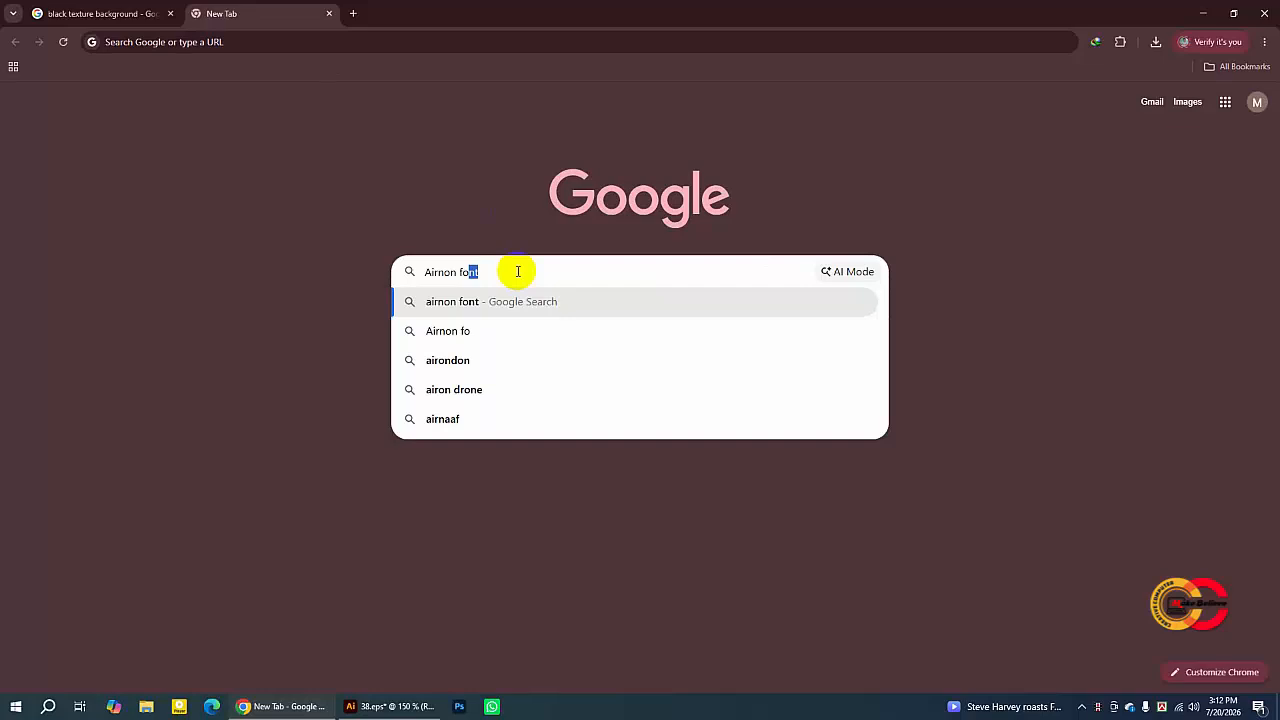
{"action": "left_click", "coordinate": [455, 303]}
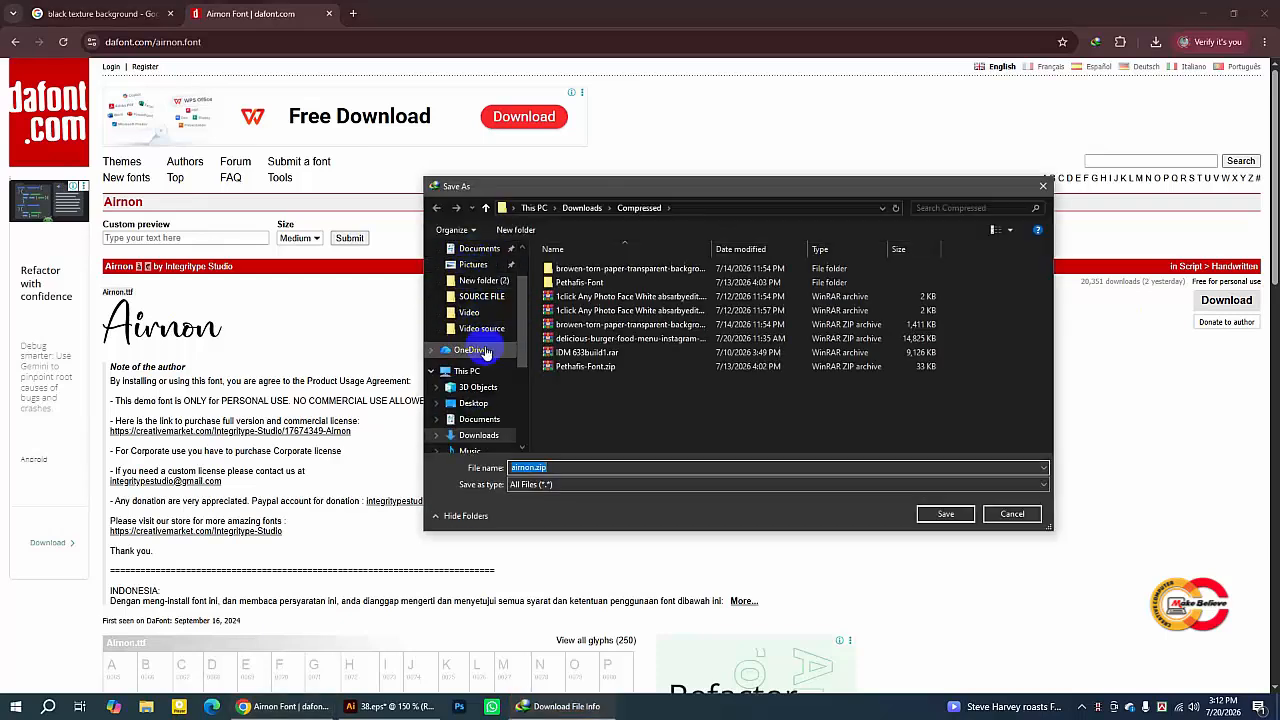
- Save the airnon.zip font download to the Desktop and close the download dialog
{"action": "left_click", "coordinate": [475, 403]}
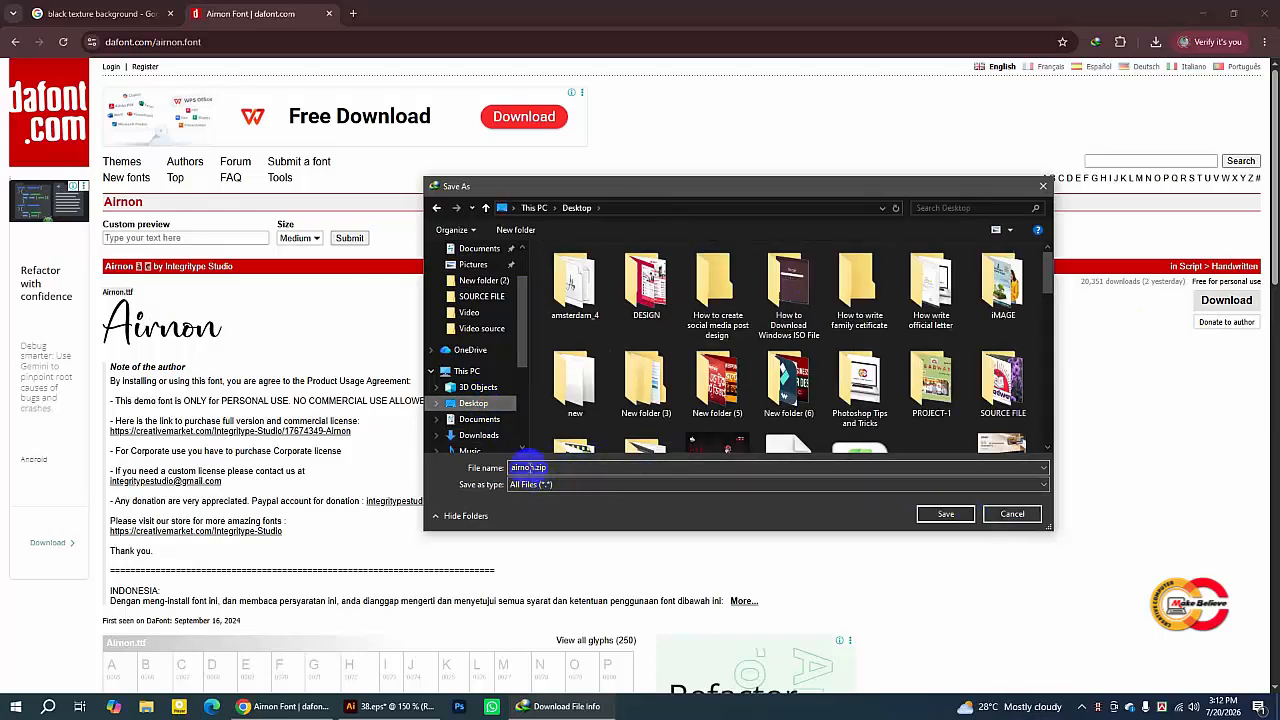
{"action": "left_click", "coordinate": [944, 513]}
{"action": "left_click", "coordinate": [636, 412]}
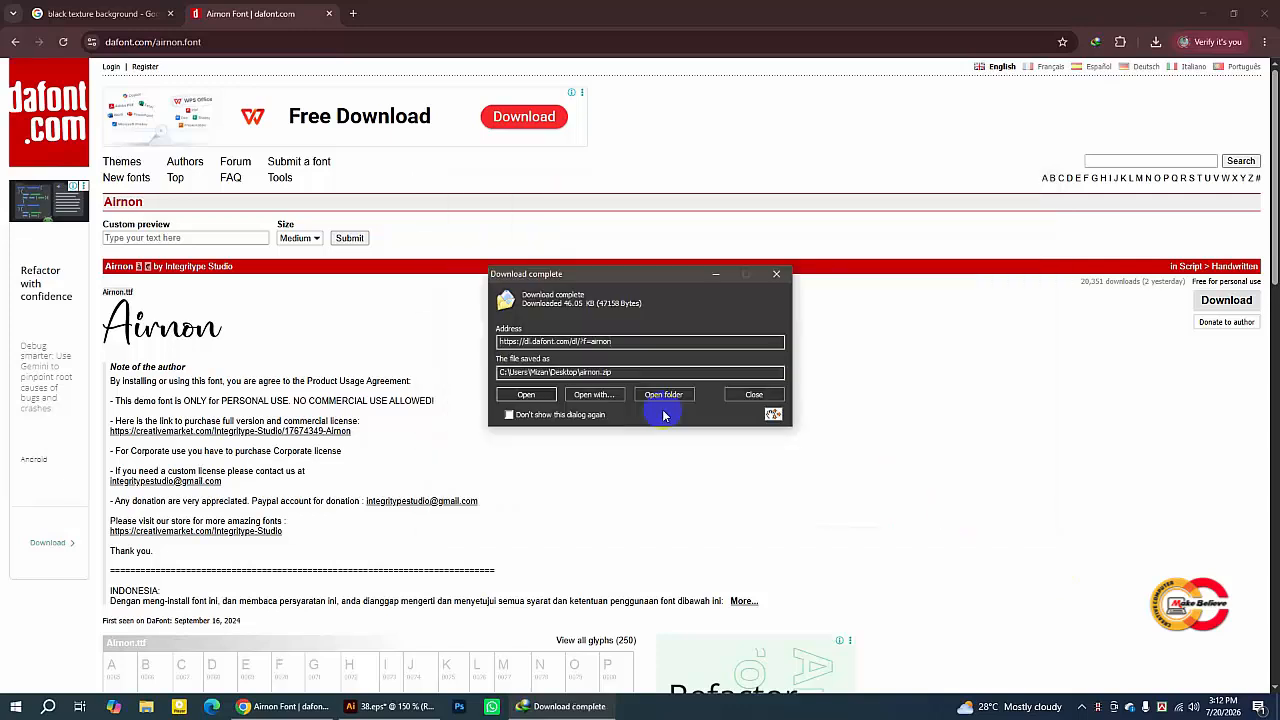
{"action": "left_click", "coordinate": [753, 396]}
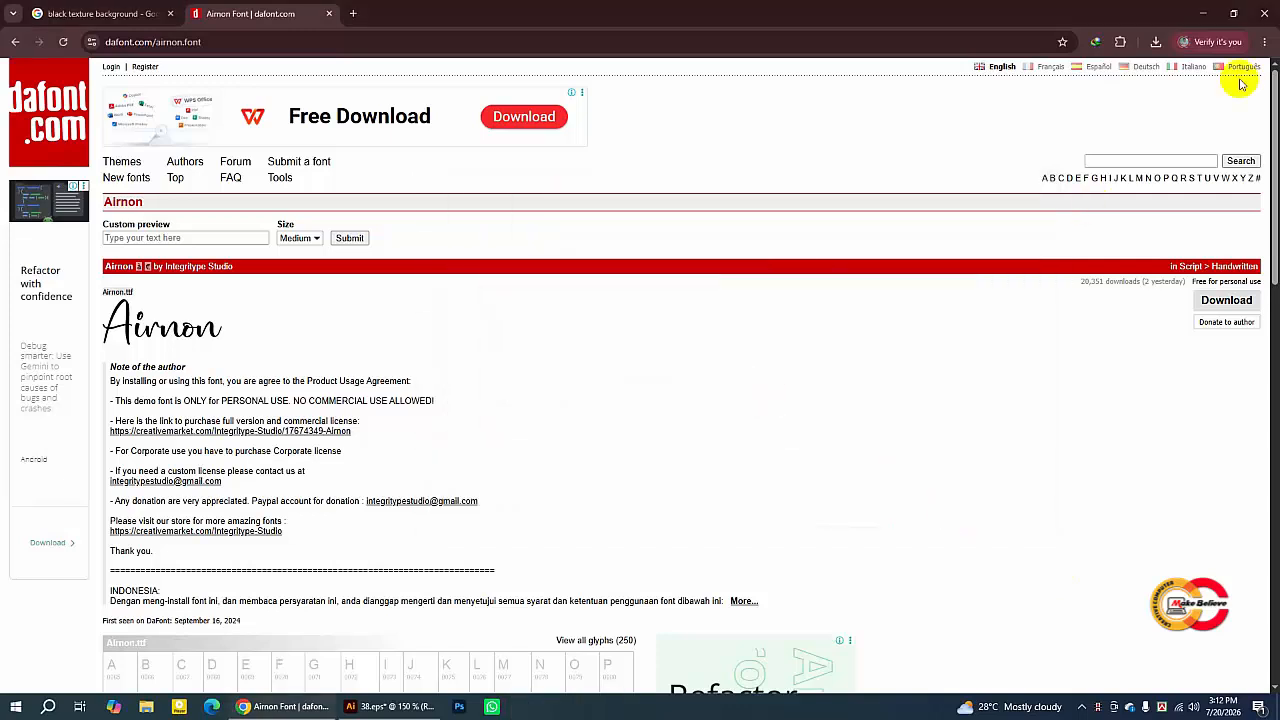
- Minimize the browser and Illustrator and reposition the airnon.zip icon on the Desktop
{"action": "left_click", "coordinate": [1207, 15]}
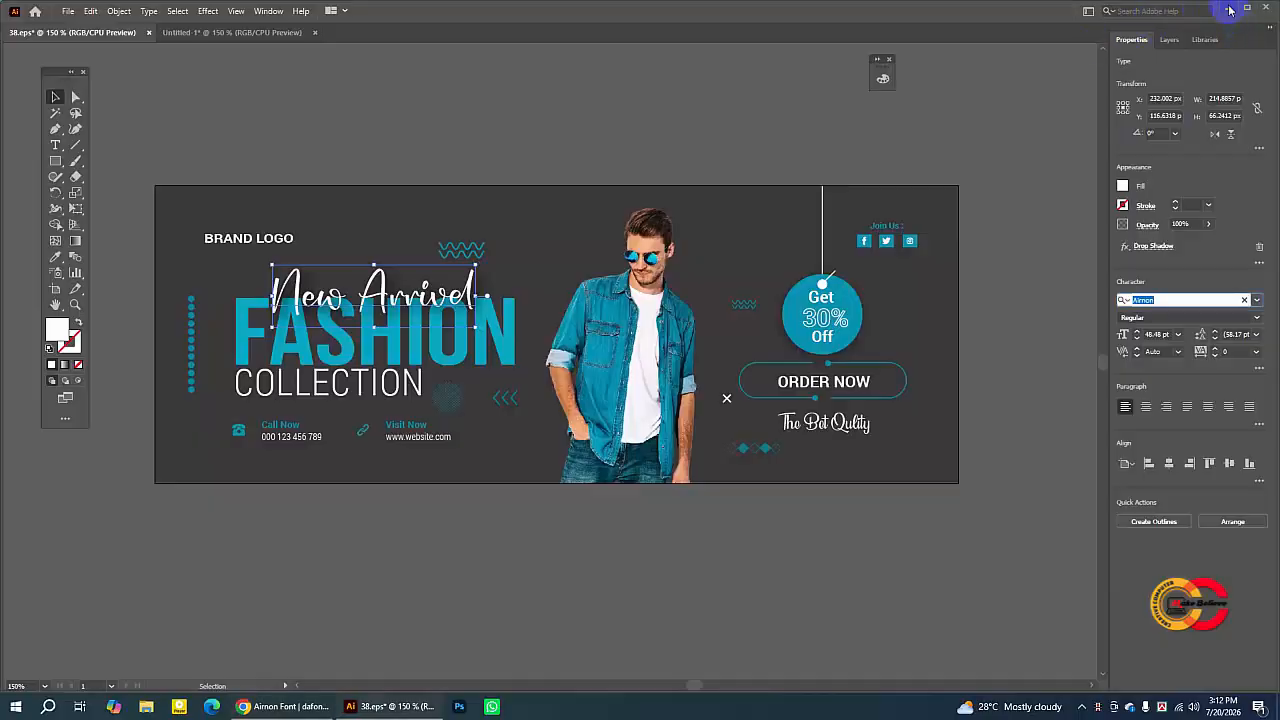
{"action": "left_click", "coordinate": [1230, 10]}
{"action": "left_click_drag", "start_coordinate": [232, 293], "coordinate": [530, 249]}
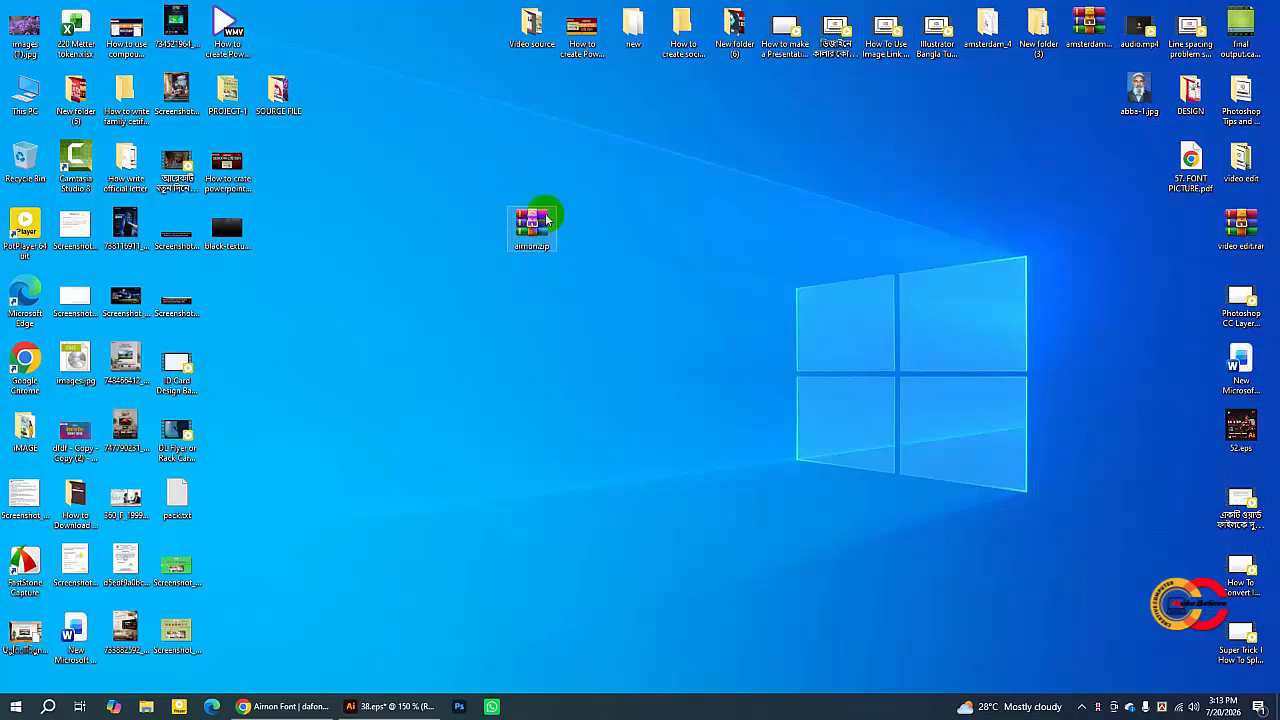
- Extract the downloaded font archive into an aimon folder on the Desktop and reposition its icon
{"action": "right_click", "coordinate": [538, 248]}
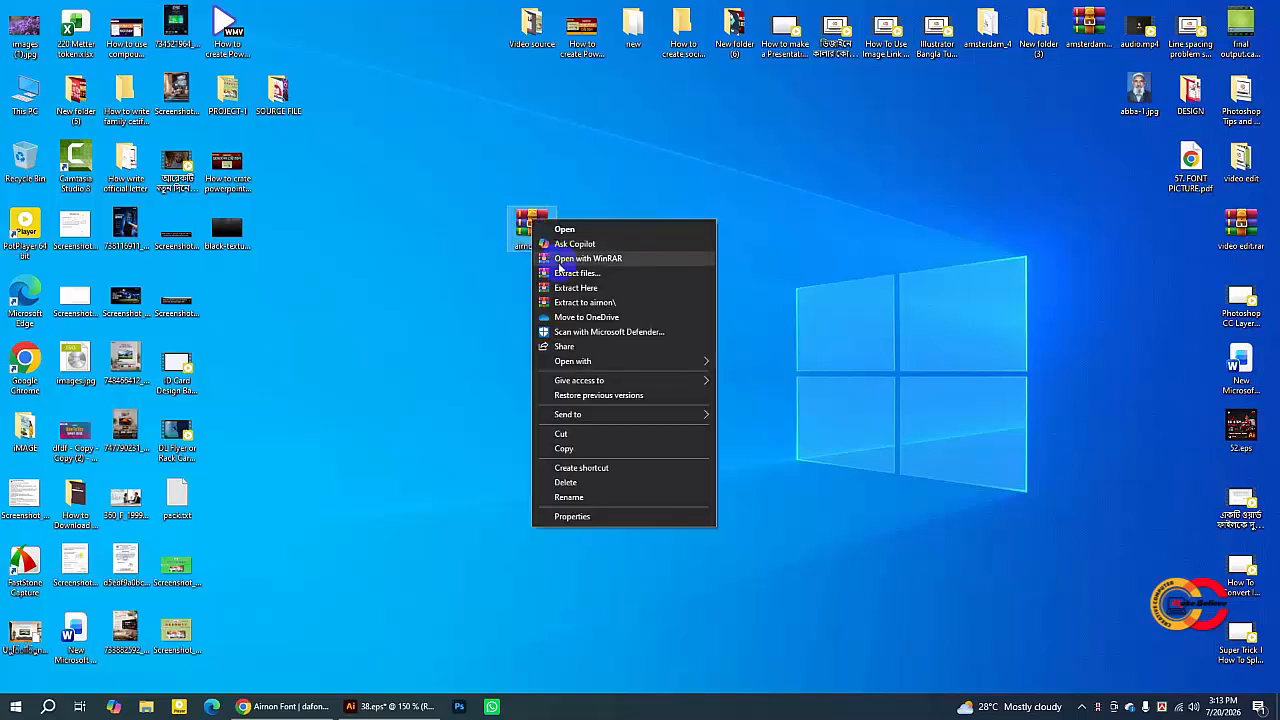
{"action": "left_click", "coordinate": [567, 286]}
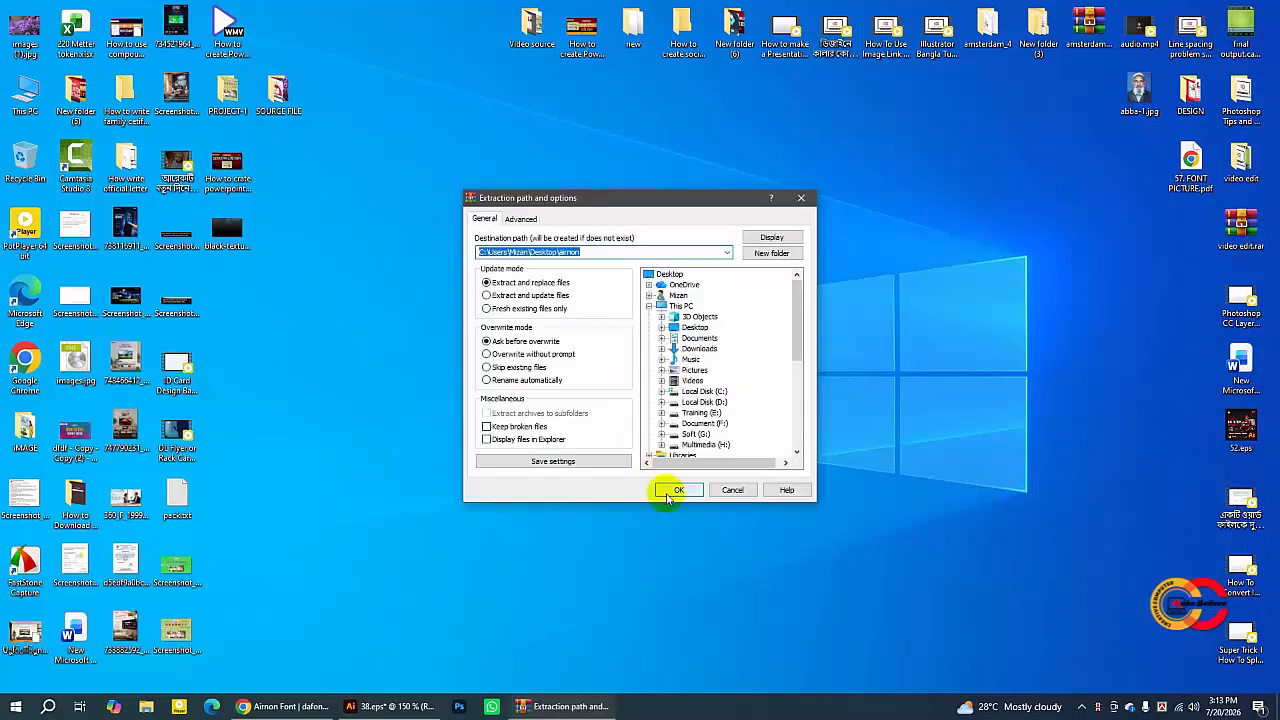
{"action": "left_click", "coordinate": [677, 490]}
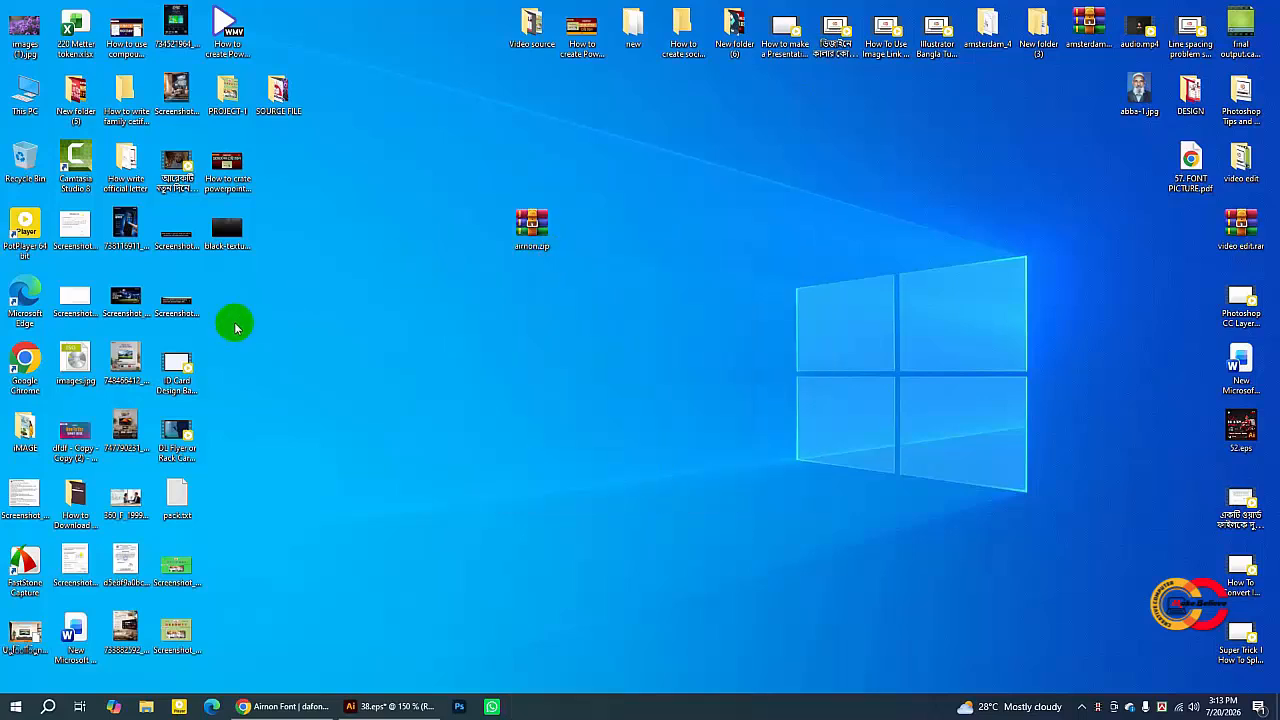
{"action": "left_click_drag", "start_coordinate": [232, 327], "coordinate": [588, 229]}
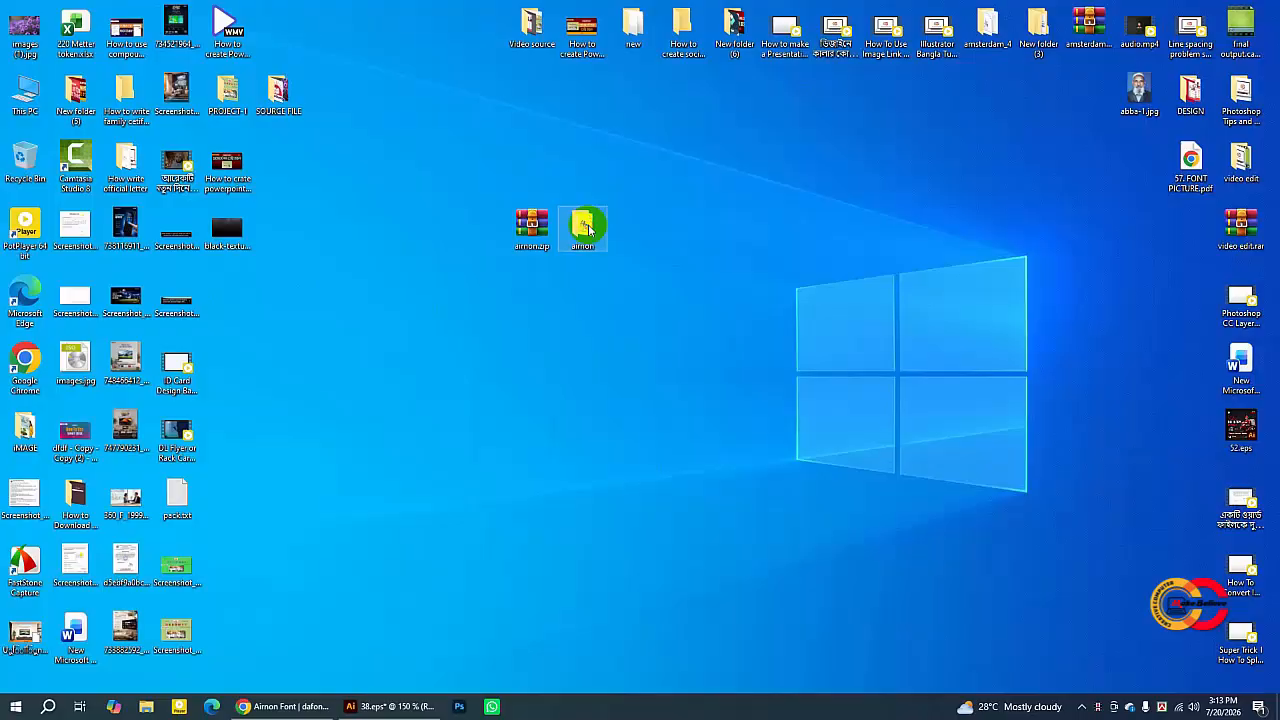
- Open the aimon folder and install the Aimon.ttf font
{"action": "double_click", "coordinate": [586, 228]}
{"action": "left_click", "coordinate": [150, 83]}
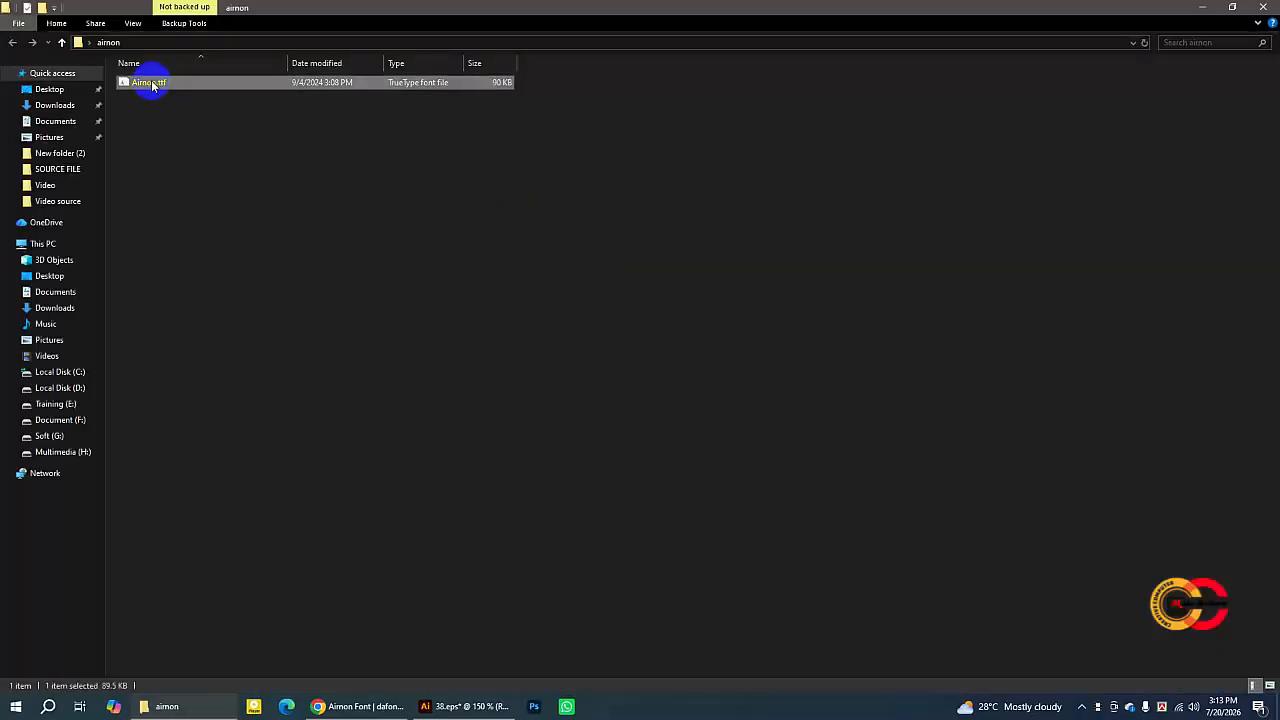
{"action": "right_click", "coordinate": [151, 85]}
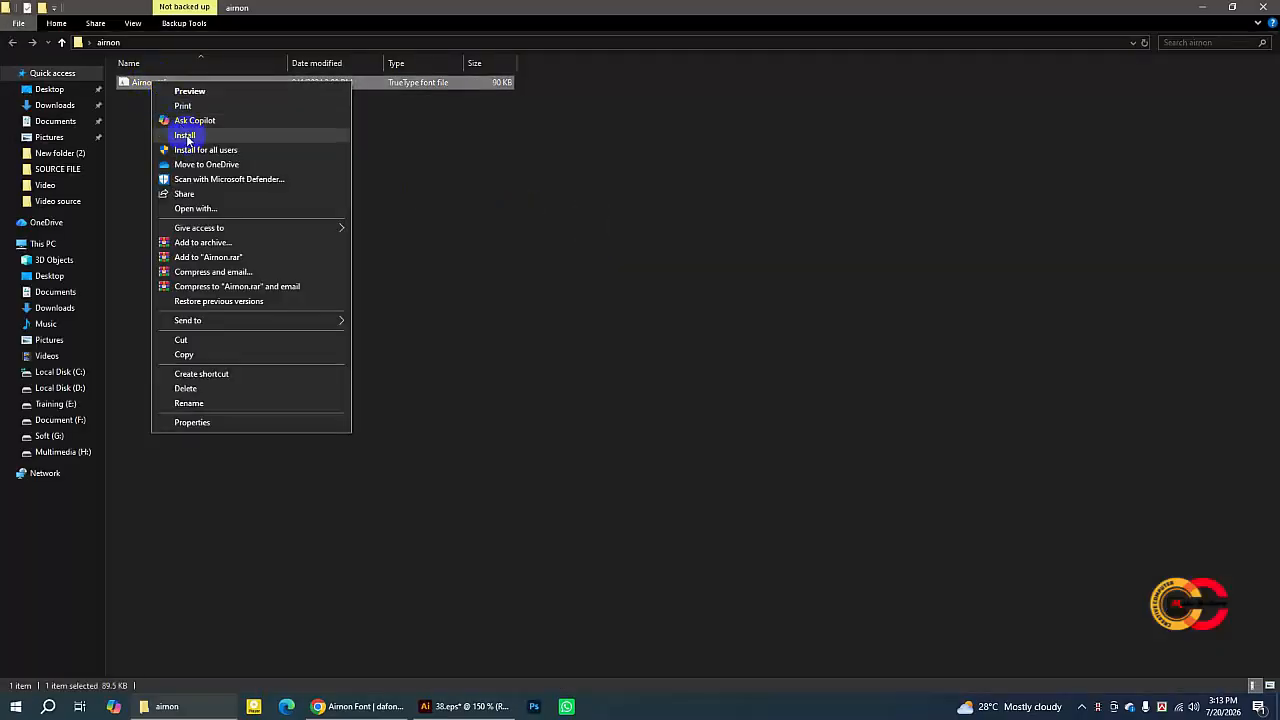
{"action": "left_click", "coordinate": [186, 134]}
{"action": "left_click", "coordinate": [675, 362]}
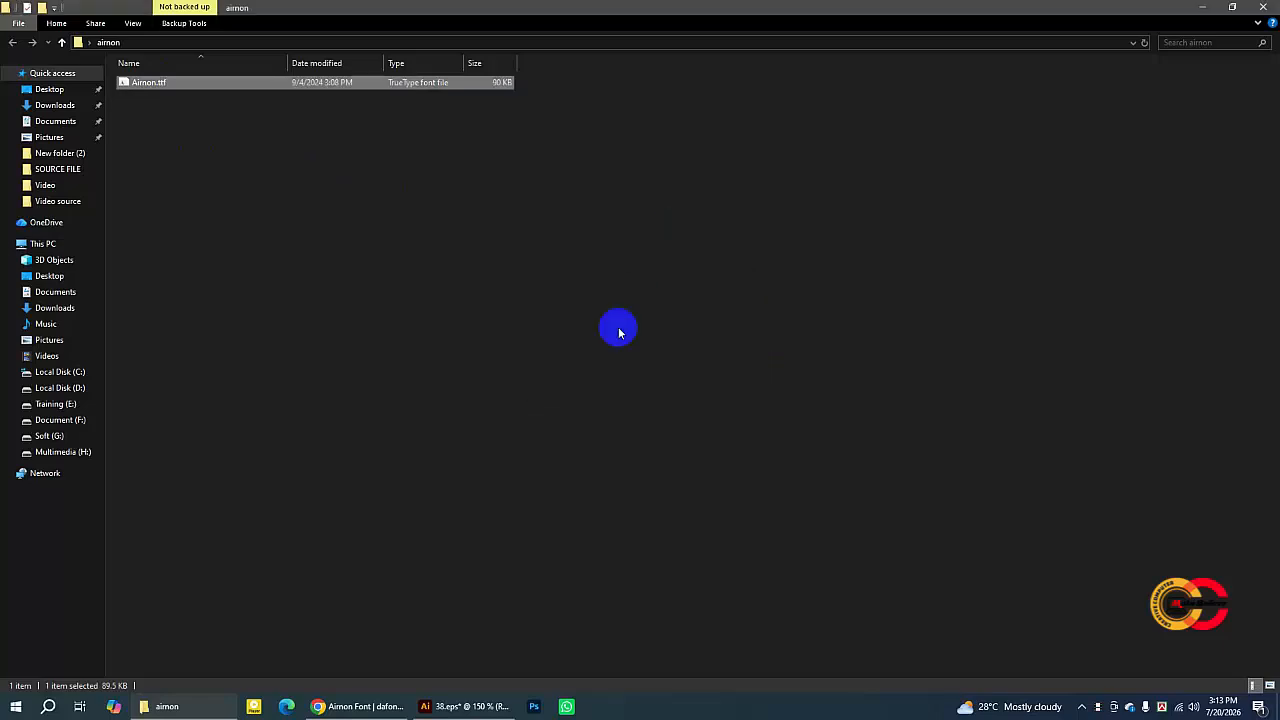
- Return to the reference design, select the New Arrival, FASHION and COLLECTION text, and copy it
{"action": "left_click", "coordinate": [466, 708]}
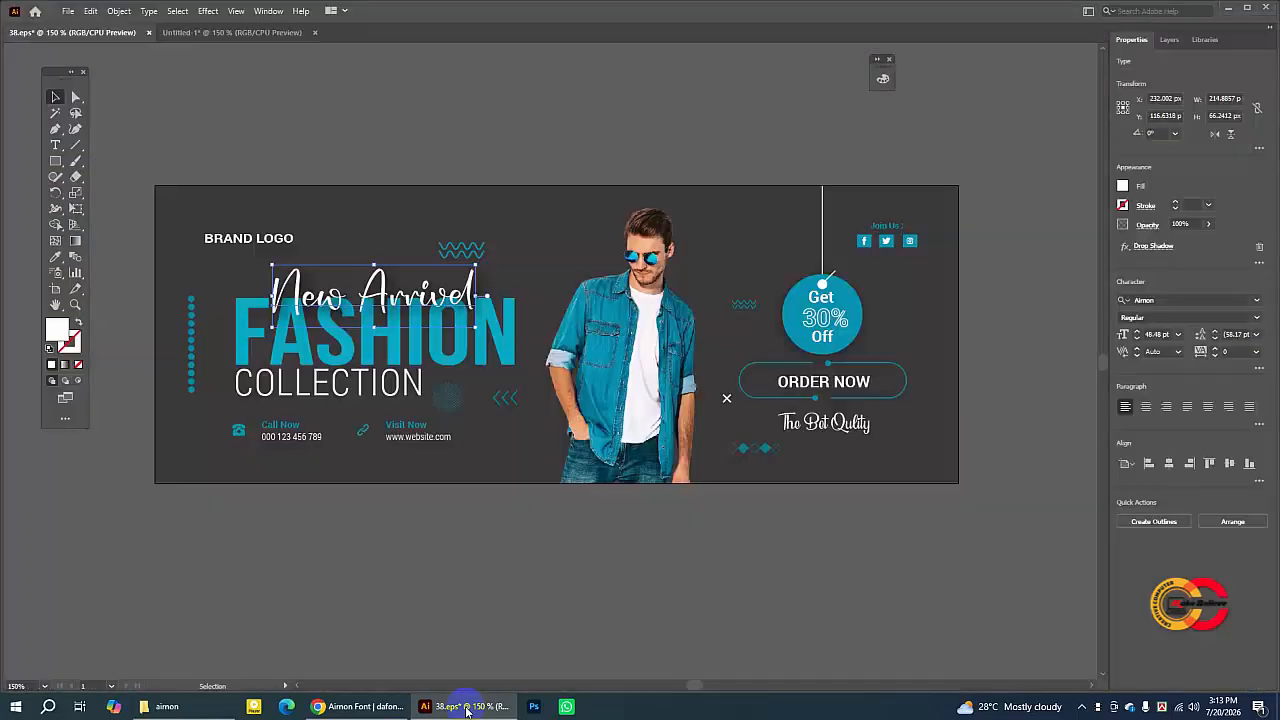
{"action": "left_click", "coordinate": [469, 156]}
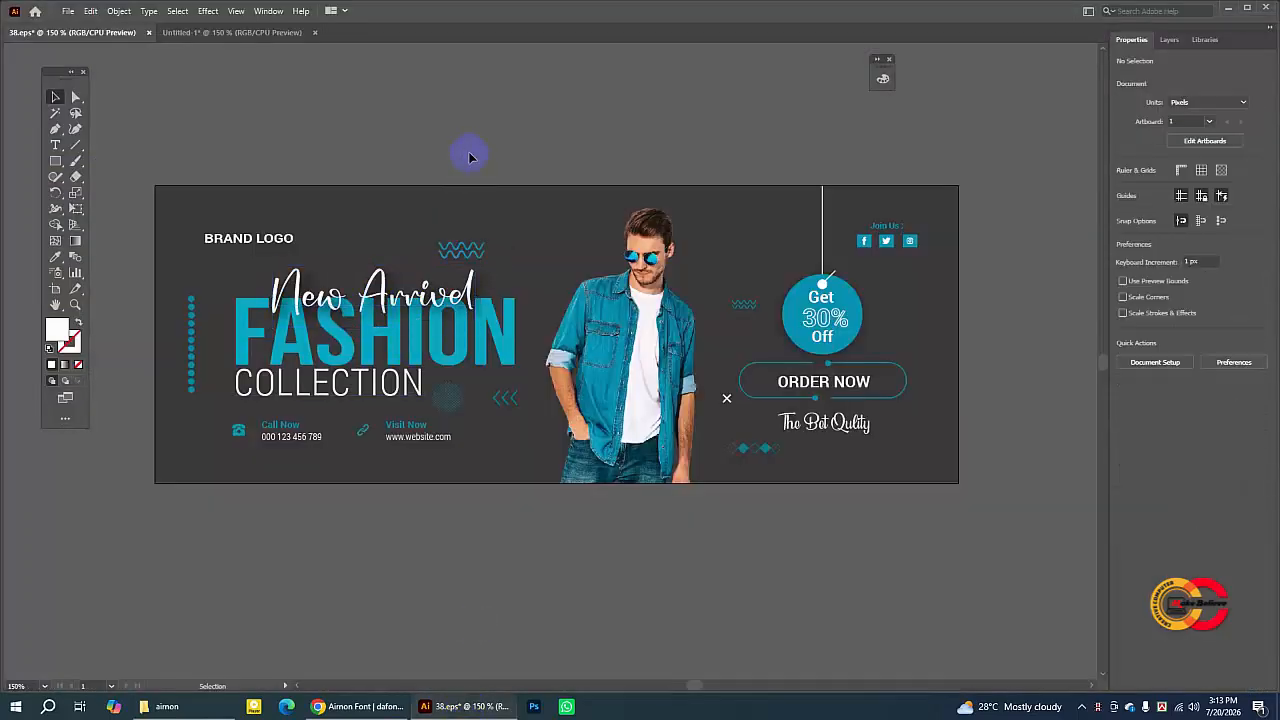
{"action": "left_click", "coordinate": [500, 357]}
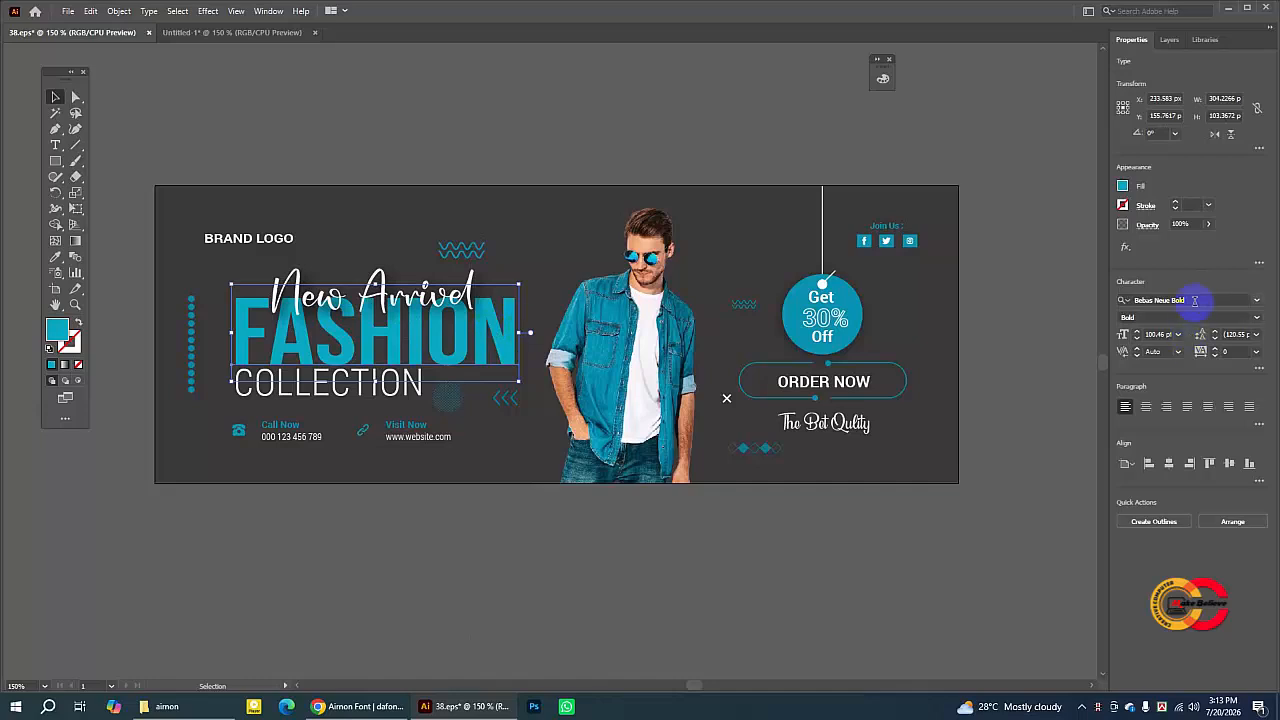
{"action": "left_click", "coordinate": [1055, 293]}
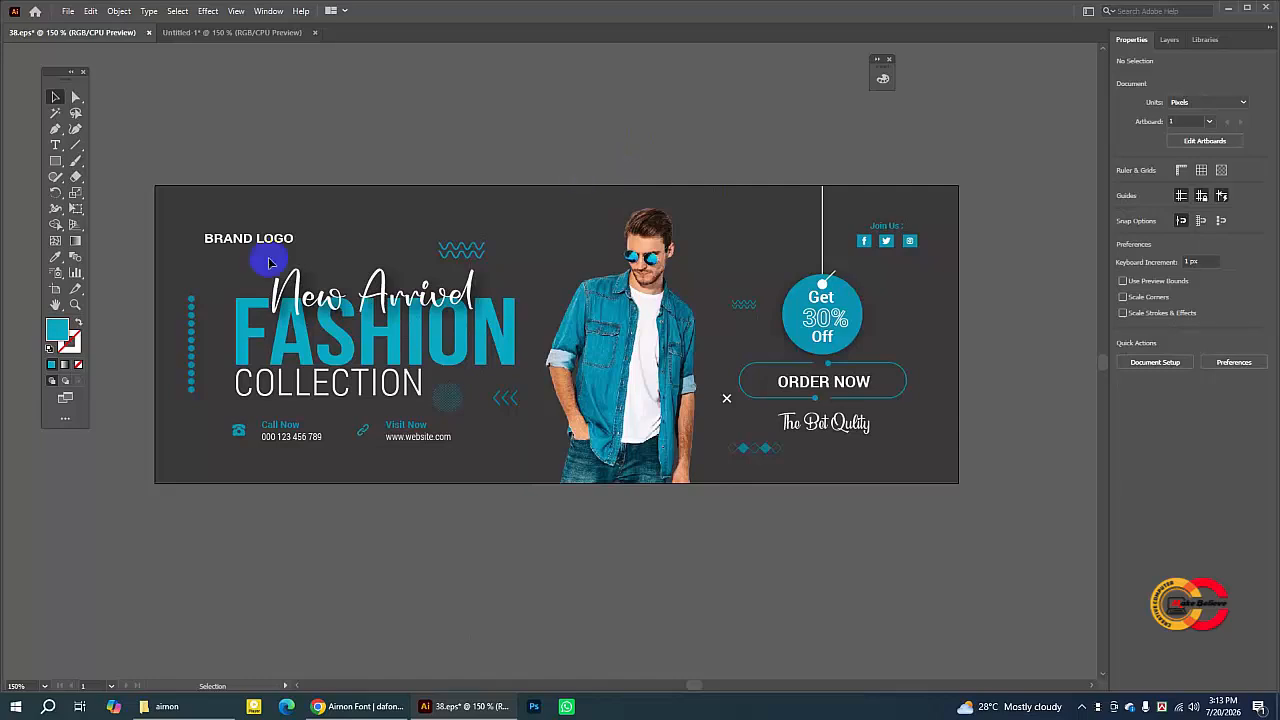
{"action": "left_click", "coordinate": [335, 325]}
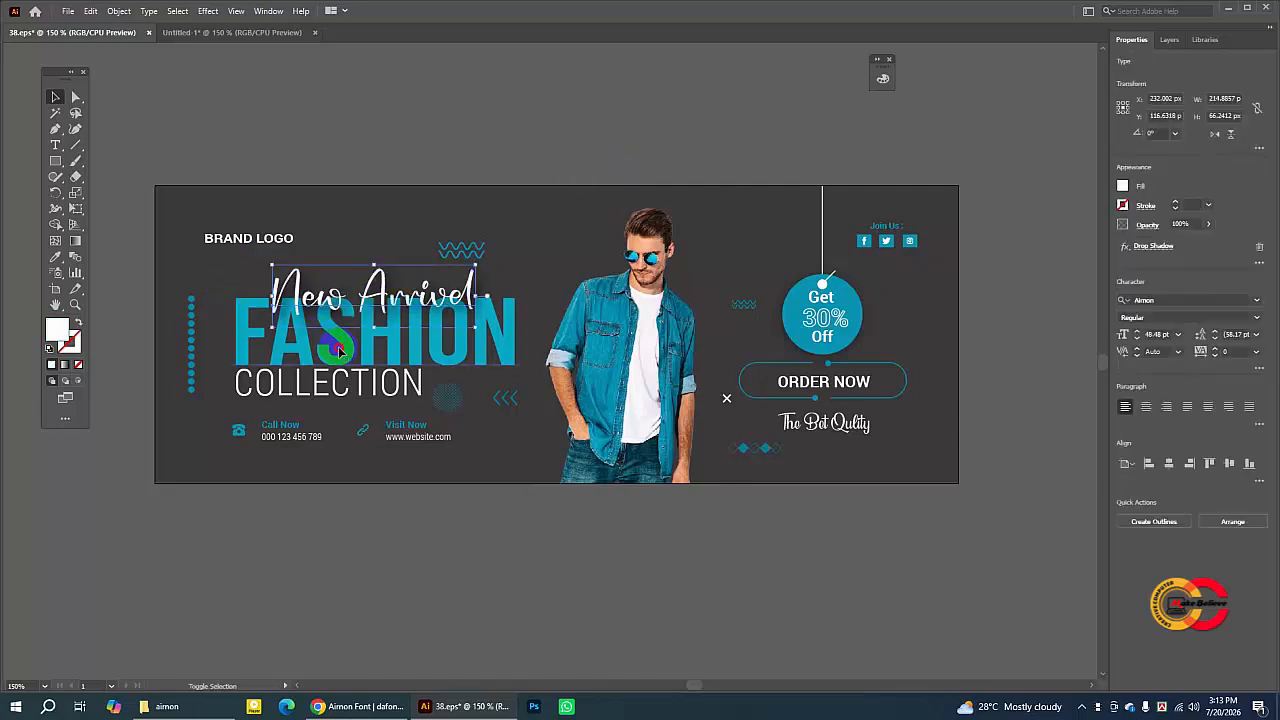
{"action": "left_click", "coordinate": [339, 349], "text": "shift"}
{"action": "left_click", "coordinate": [336, 388], "text": "shift"}
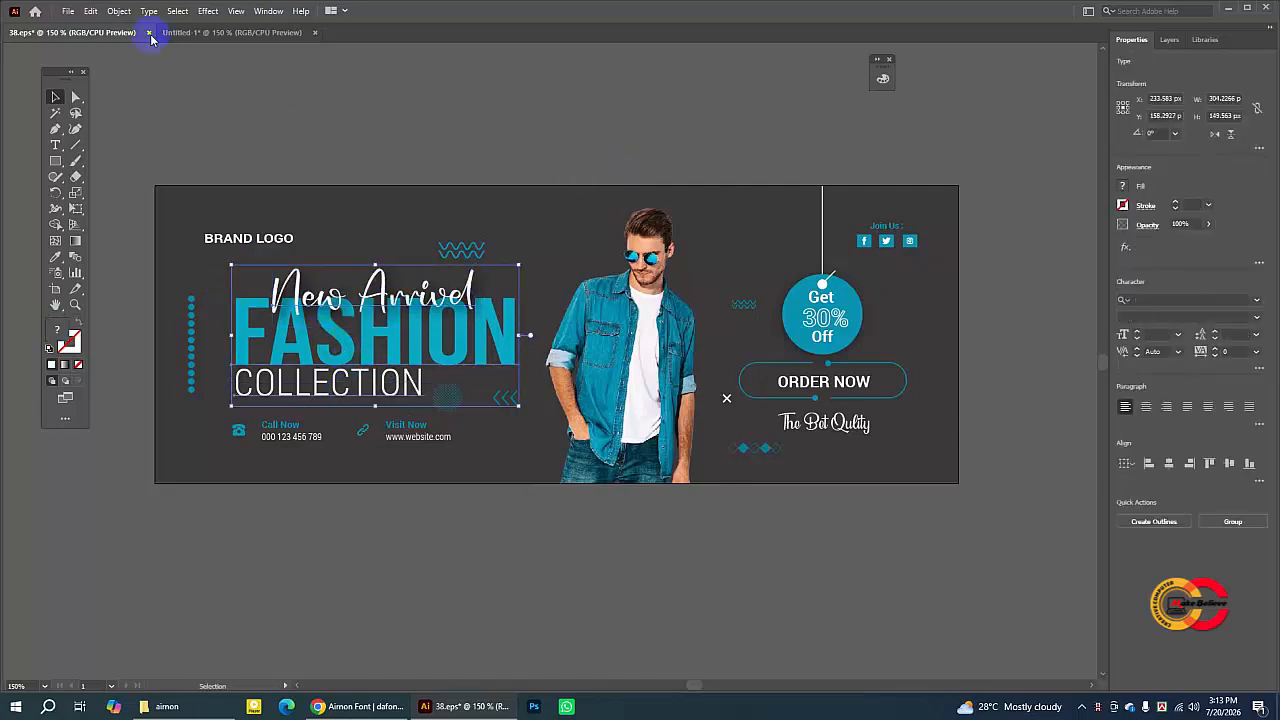
{"action": "left_click", "coordinate": [91, 11]}
{"action": "left_click", "coordinate": [108, 76]}
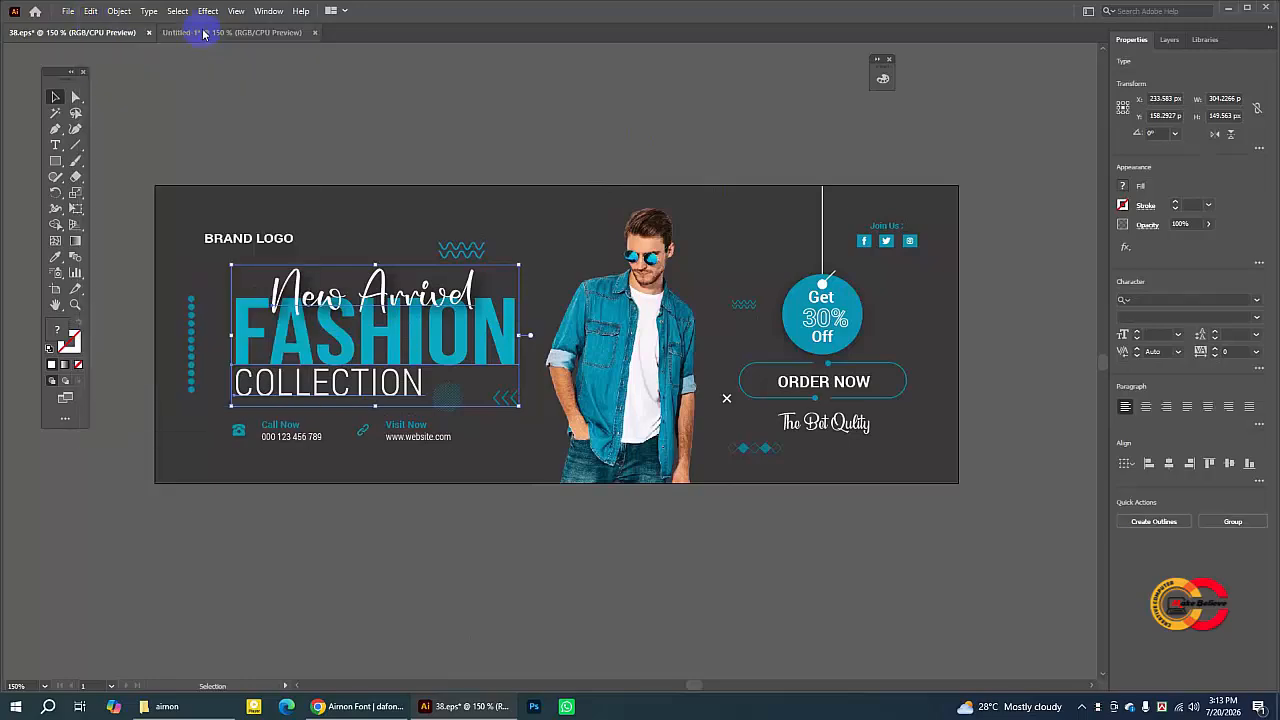
- Paste the headline text into the banner document, move it to the left side, and scale it down slightly
{"action": "left_click", "coordinate": [206, 32]}
{"action": "left_click", "coordinate": [91, 11]}
{"action": "left_click", "coordinate": [88, 87]}
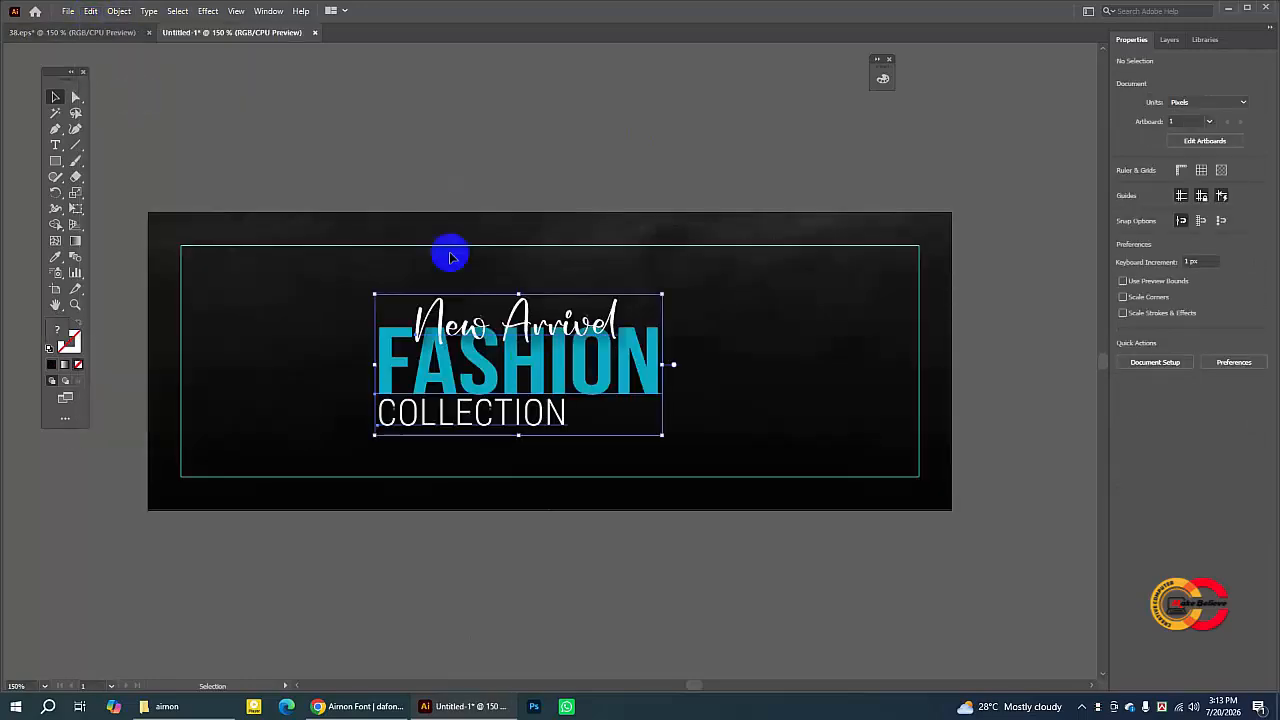
{"action": "left_click_drag", "start_coordinate": [513, 368], "coordinate": [380, 366]}
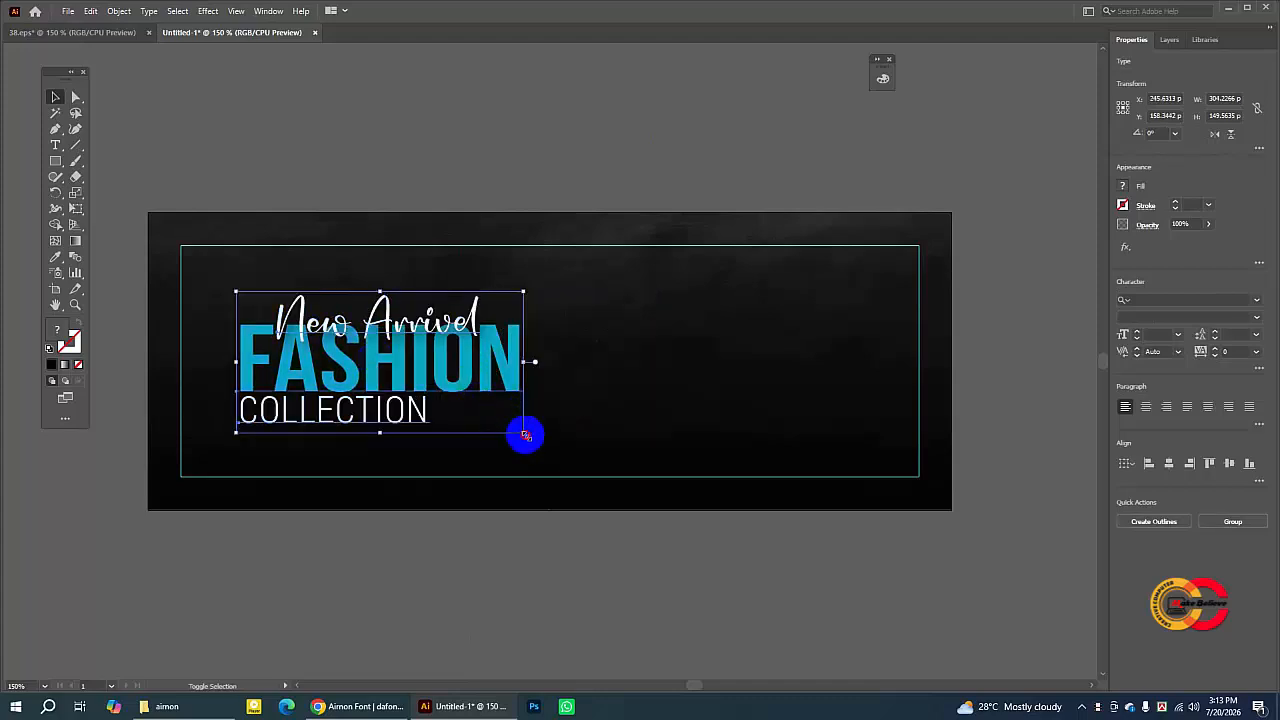
{"action": "left_click_drag", "start_coordinate": [524, 434], "coordinate": [503, 423]}
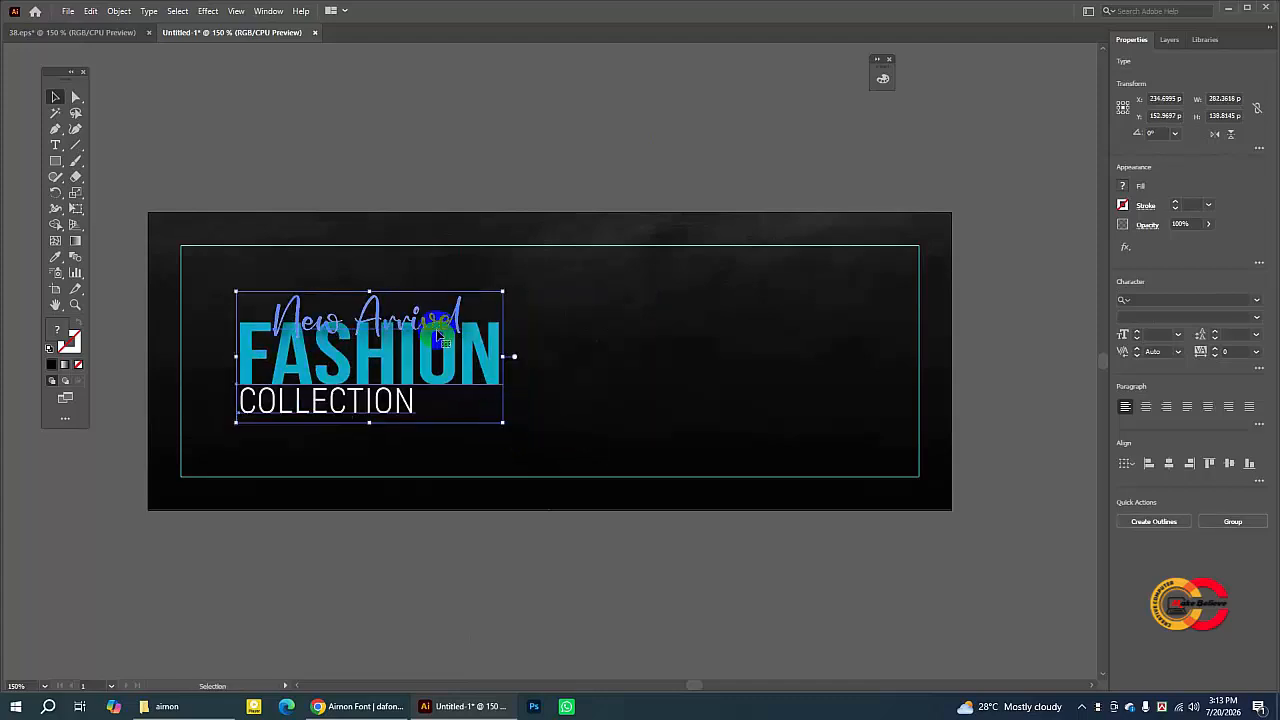
{"action": "left_click_drag", "start_coordinate": [447, 335], "coordinate": [445, 338]}
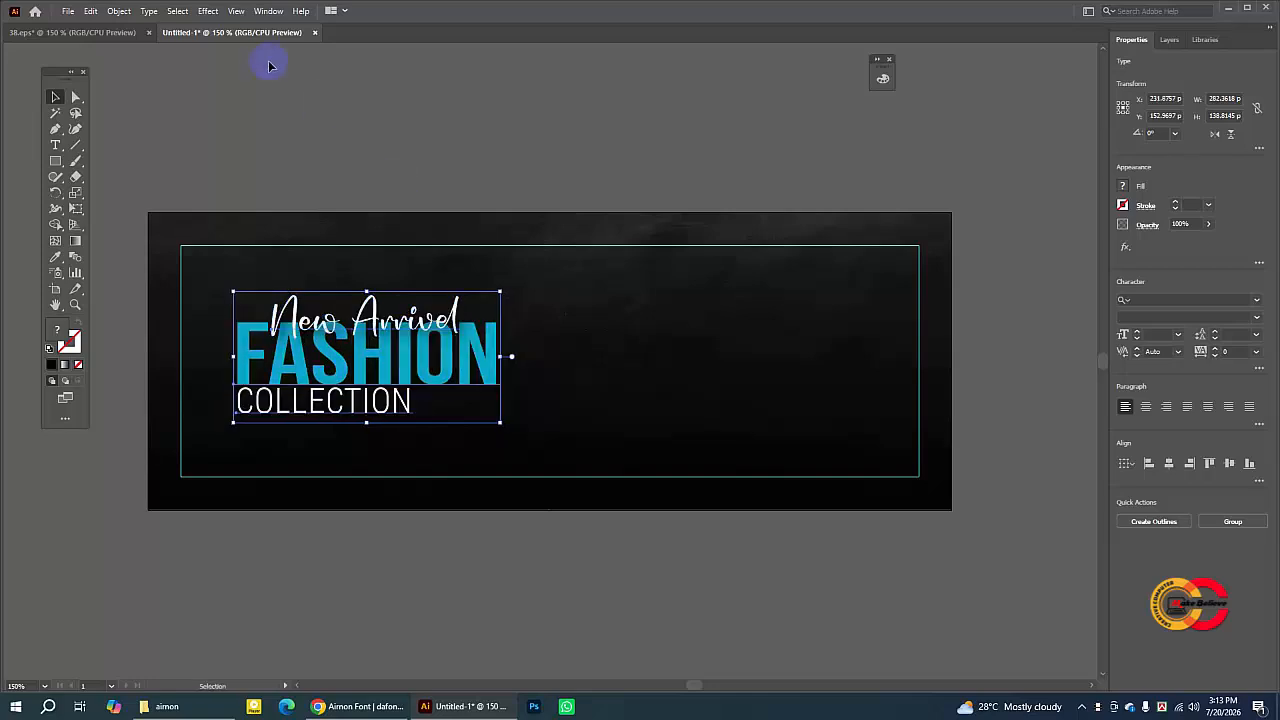
- In the reference design, select the Call Now and Visit Now contact block and copy it
{"action": "left_click", "coordinate": [120, 32]}
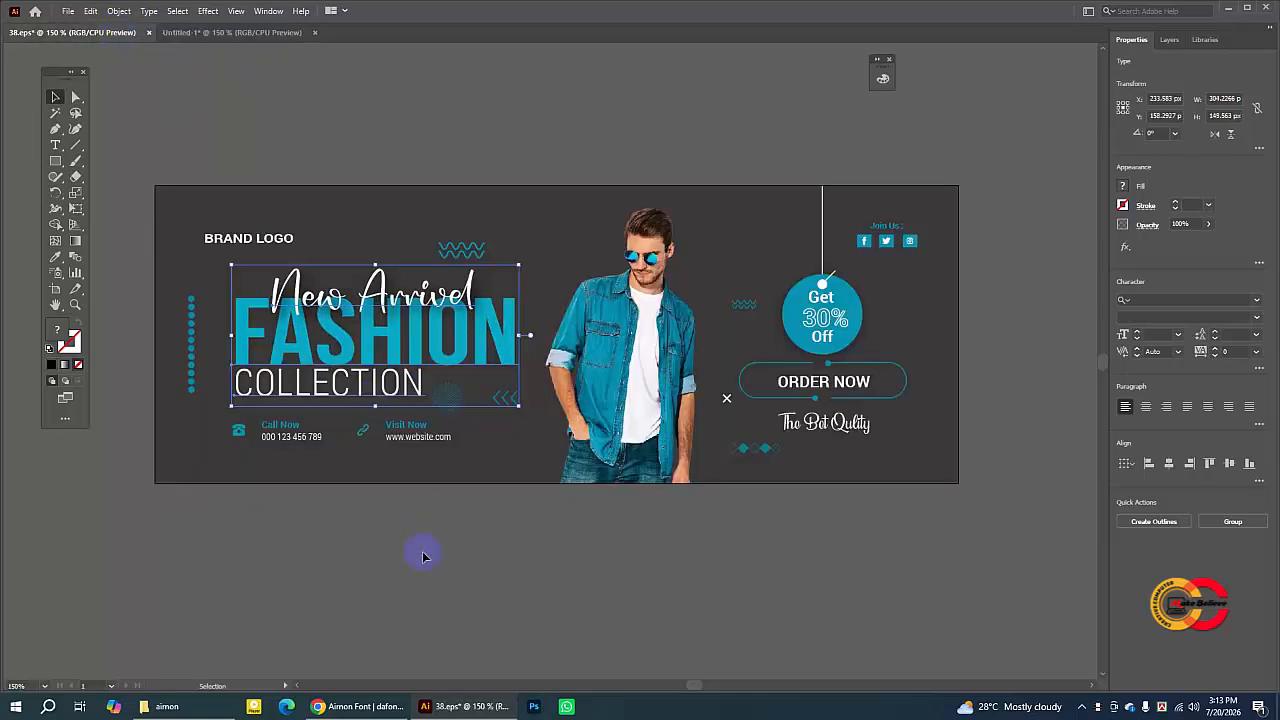
{"action": "left_click", "coordinate": [282, 472]}
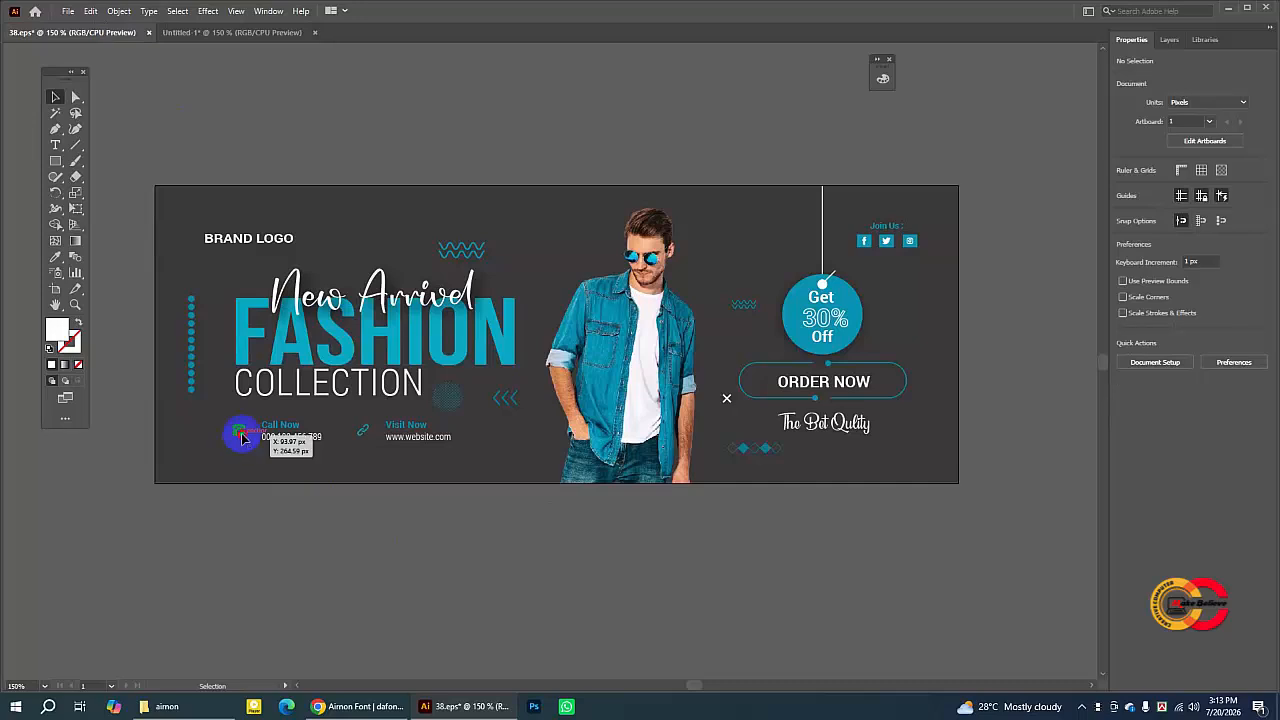
{"action": "left_click", "coordinate": [239, 431]}
{"action": "left_click", "coordinate": [252, 457]}
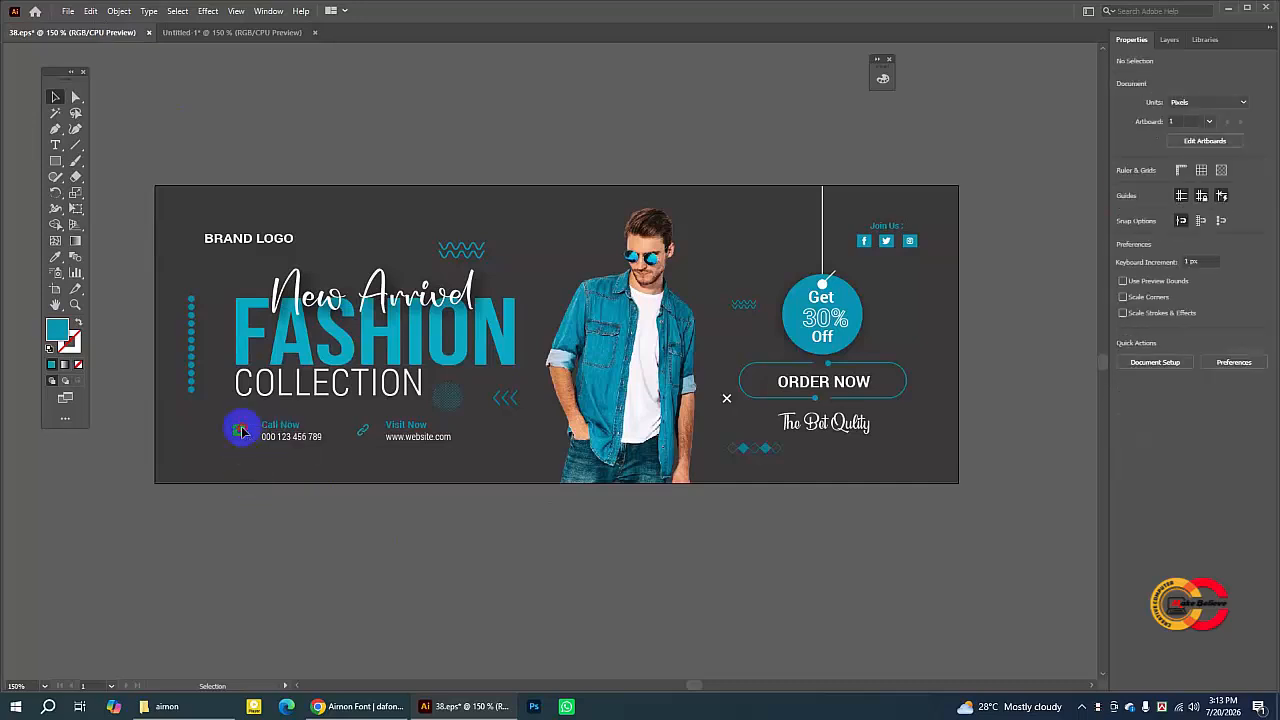
{"action": "left_click", "coordinate": [242, 430]}
{"action": "left_click", "coordinate": [352, 512]}
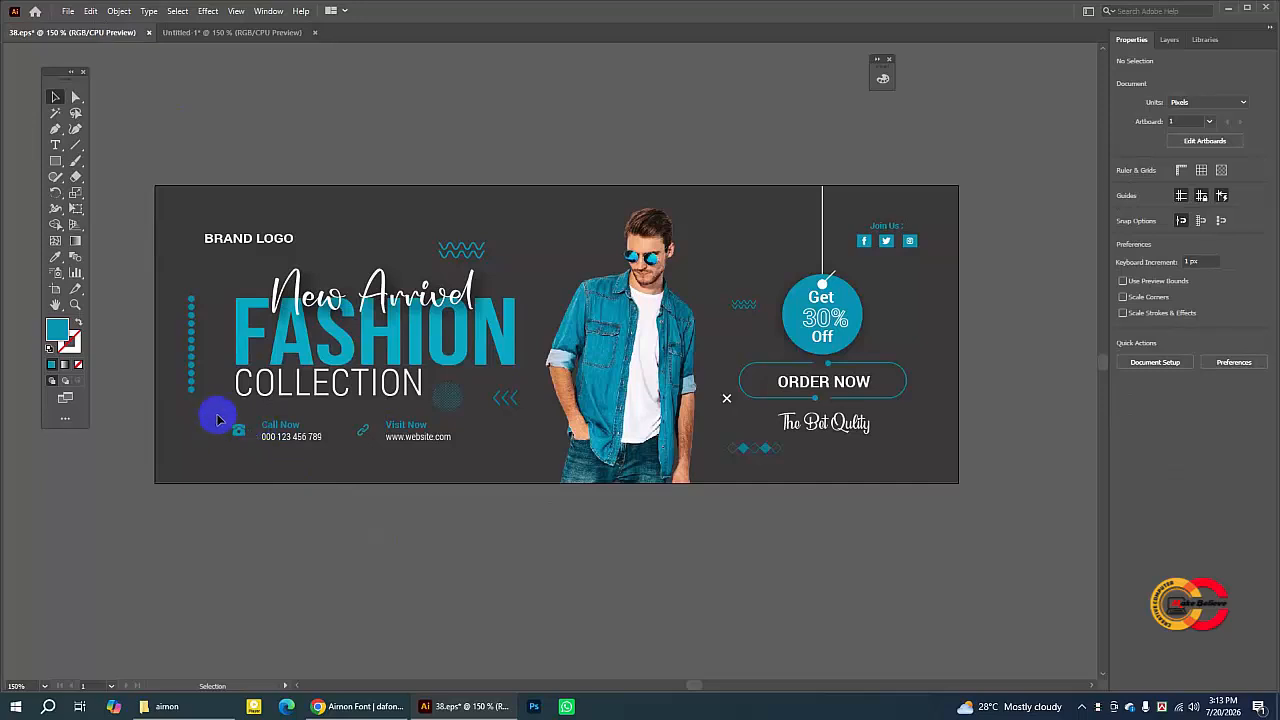
{"action": "left_click_drag", "start_coordinate": [219, 420], "coordinate": [449, 445]}
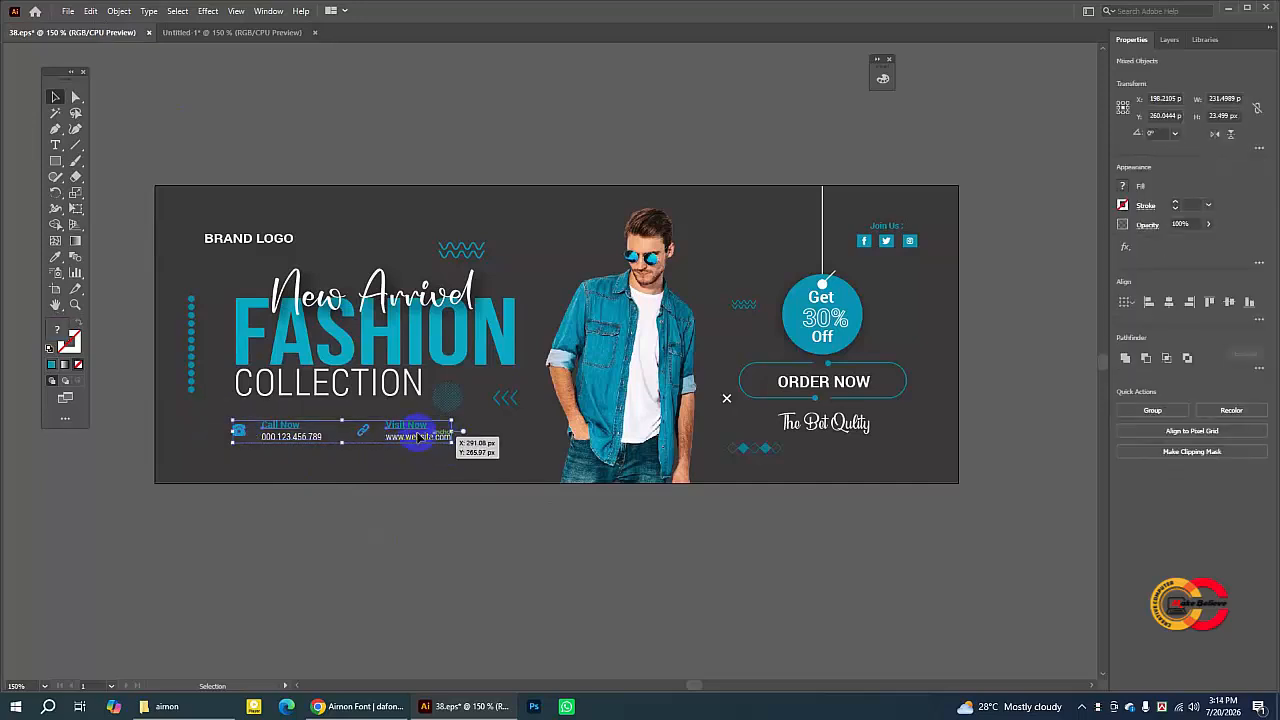
{"action": "left_click", "coordinate": [90, 11]}
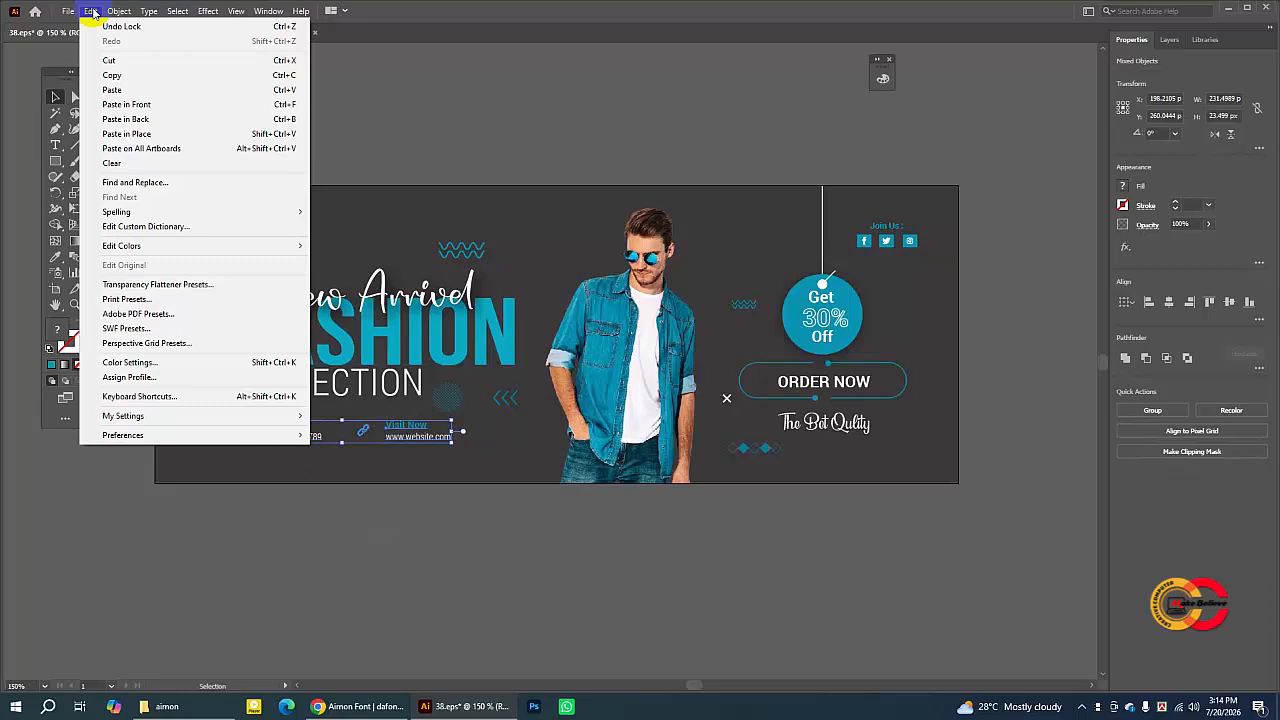
{"action": "left_click", "coordinate": [114, 74]}
- Paste the contact block into the banner and place it below the COLLECTION text
{"action": "left_click", "coordinate": [179, 33]}
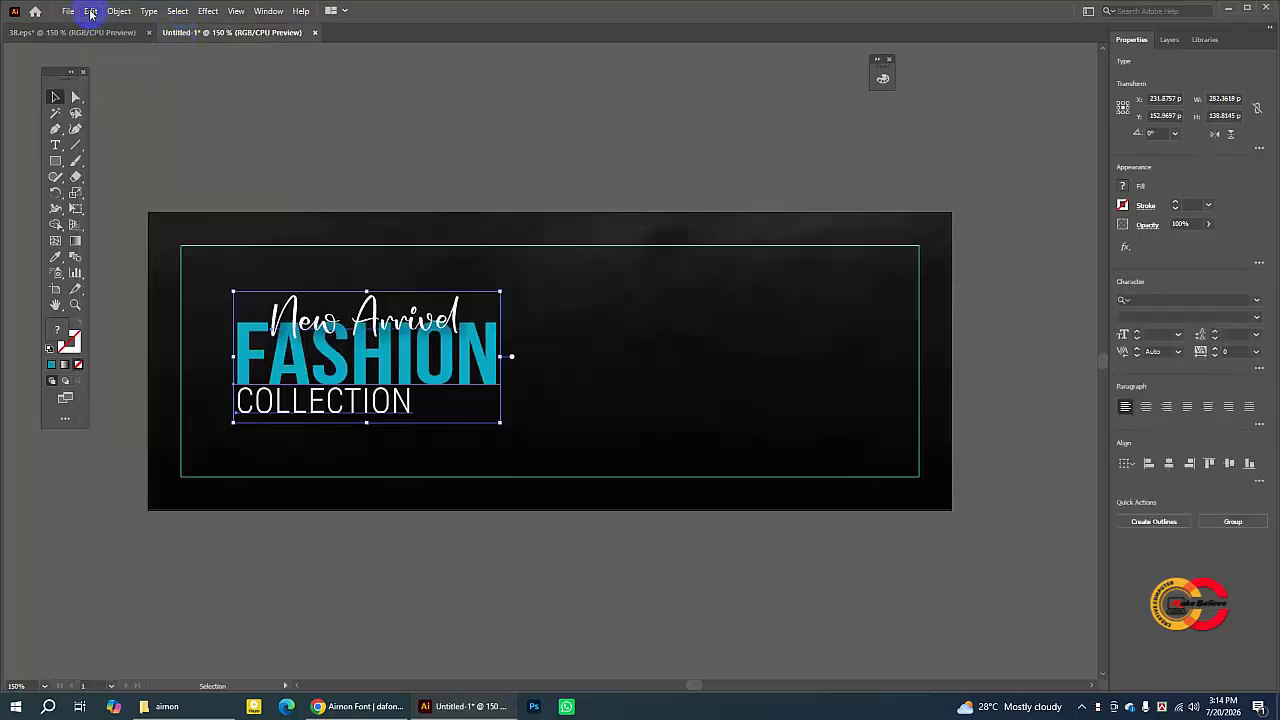
{"action": "left_click", "coordinate": [90, 11]}
{"action": "left_click", "coordinate": [112, 91]}
{"action": "left_click_drag", "start_coordinate": [605, 348], "coordinate": [424, 444]}
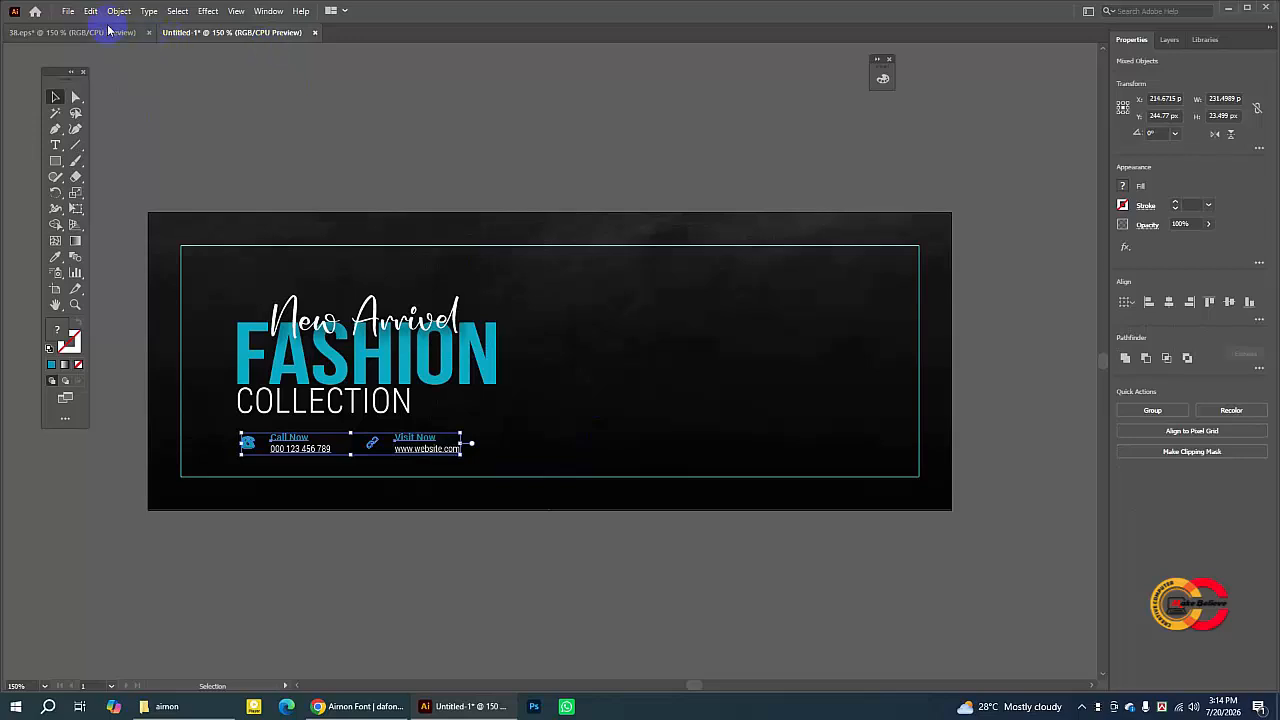
{"action": "left_click", "coordinate": [370, 187]}
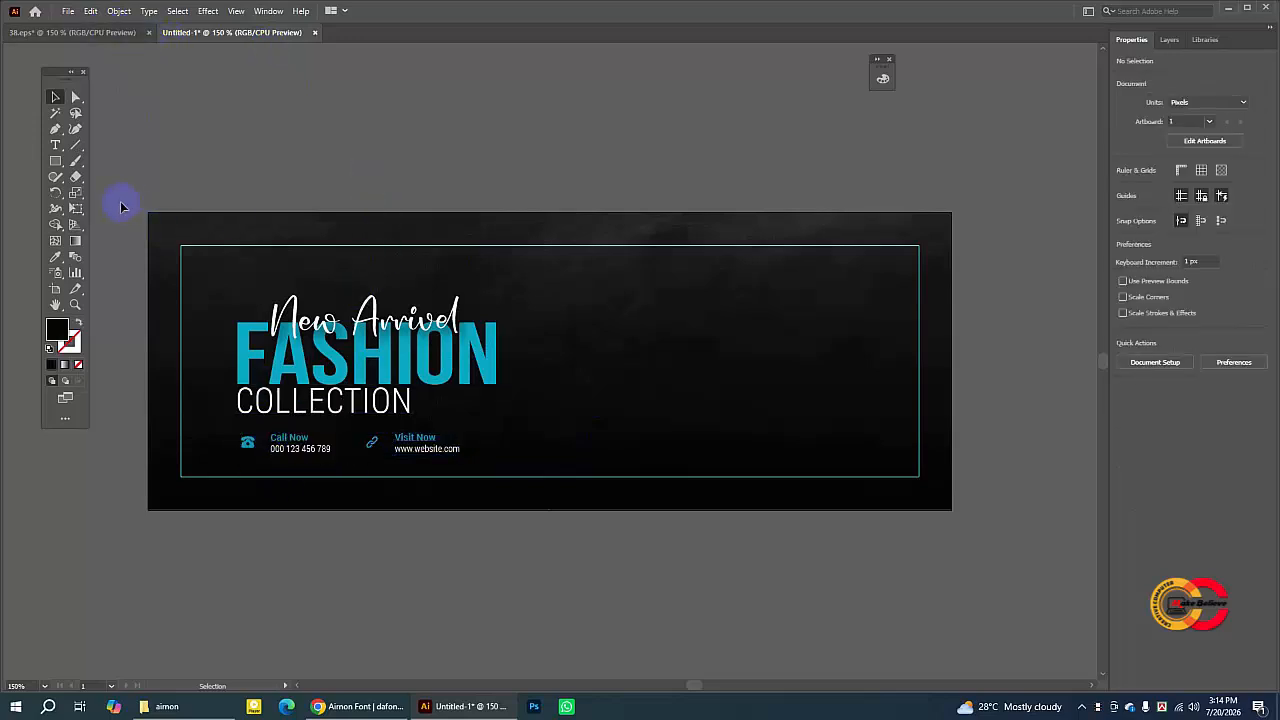
- Create a point text above the artboard set in Roboto Regular reading Call Now
{"action": "left_click", "coordinate": [766, 294]}
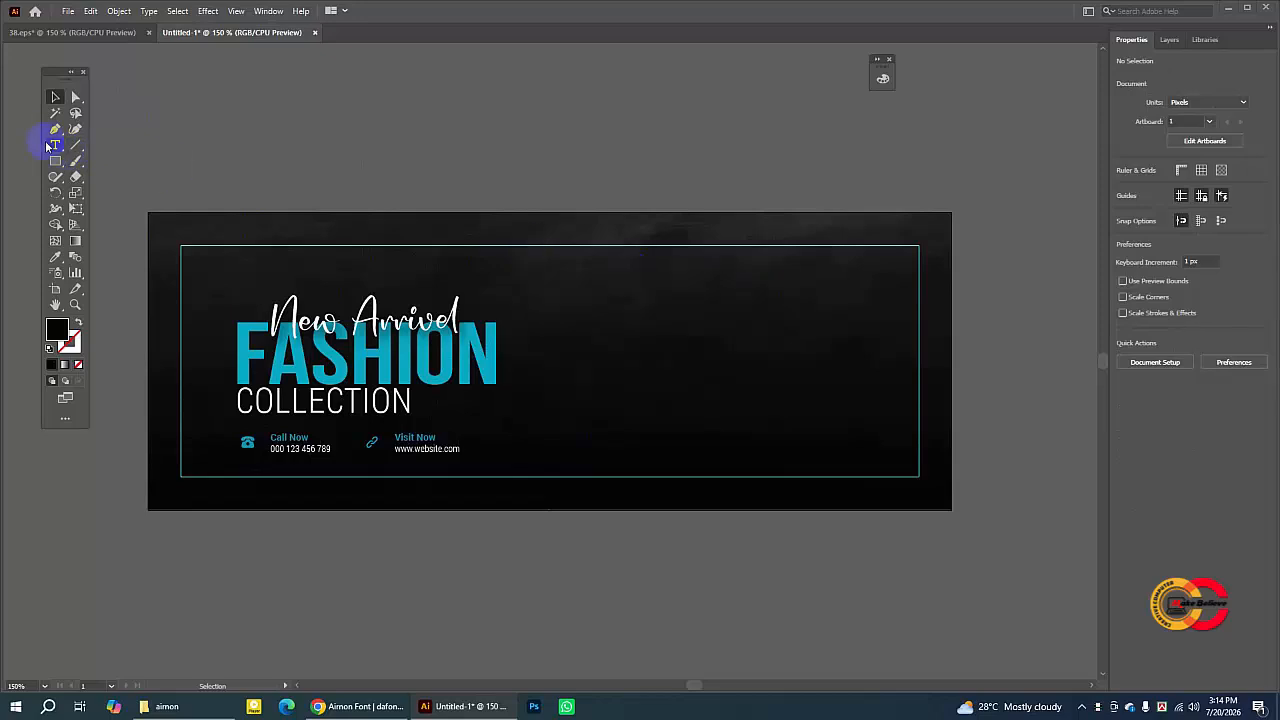
{"action": "left_click", "coordinate": [56, 145]}
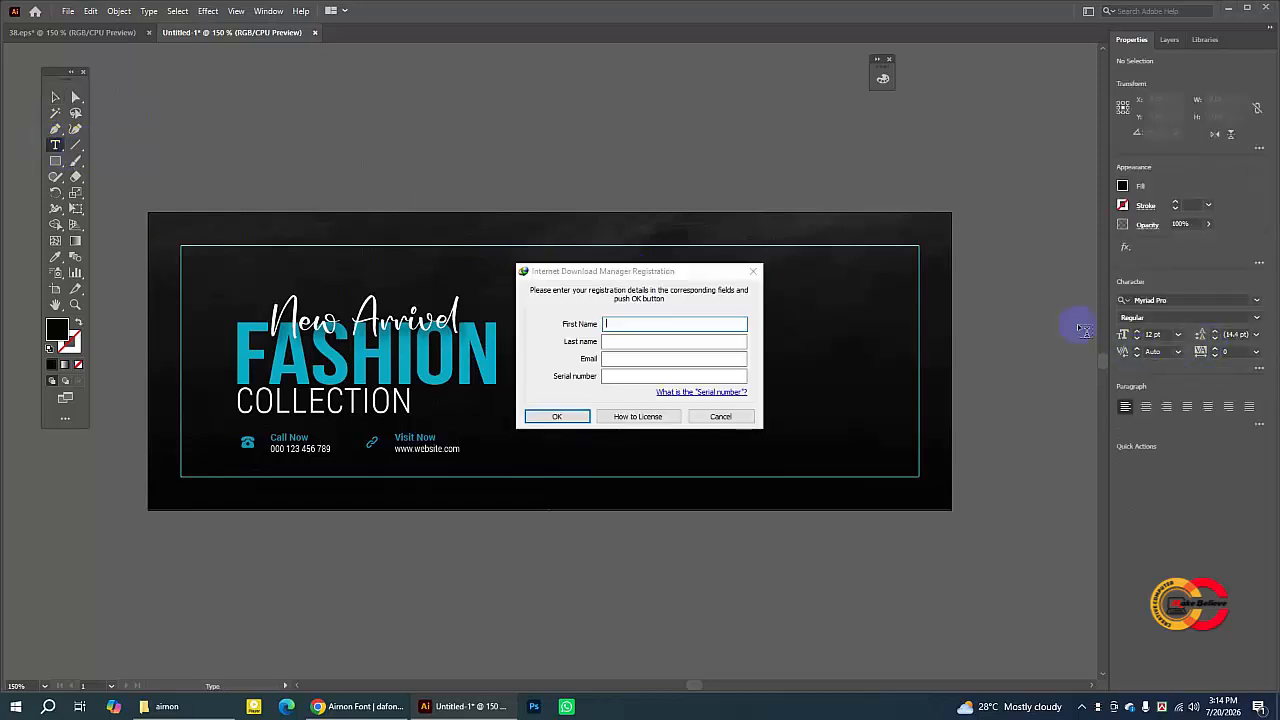
{"action": "left_click", "coordinate": [728, 416]}
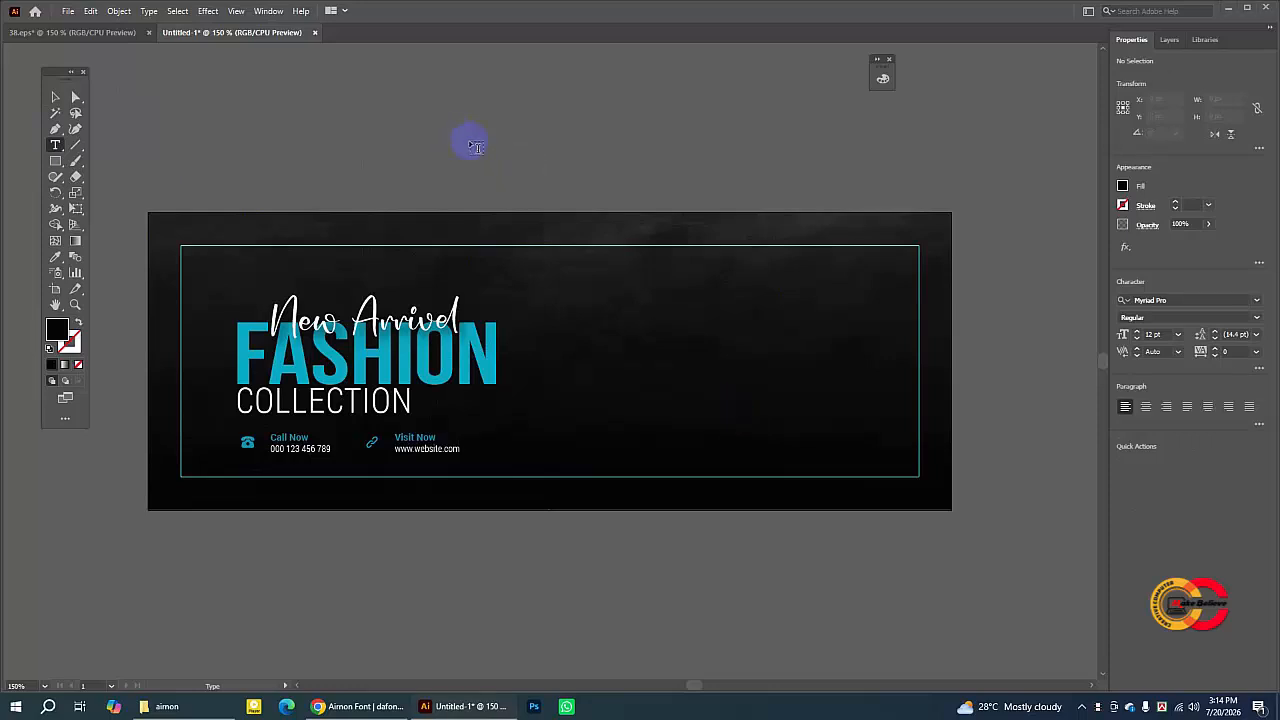
{"action": "left_click", "coordinate": [424, 143]}
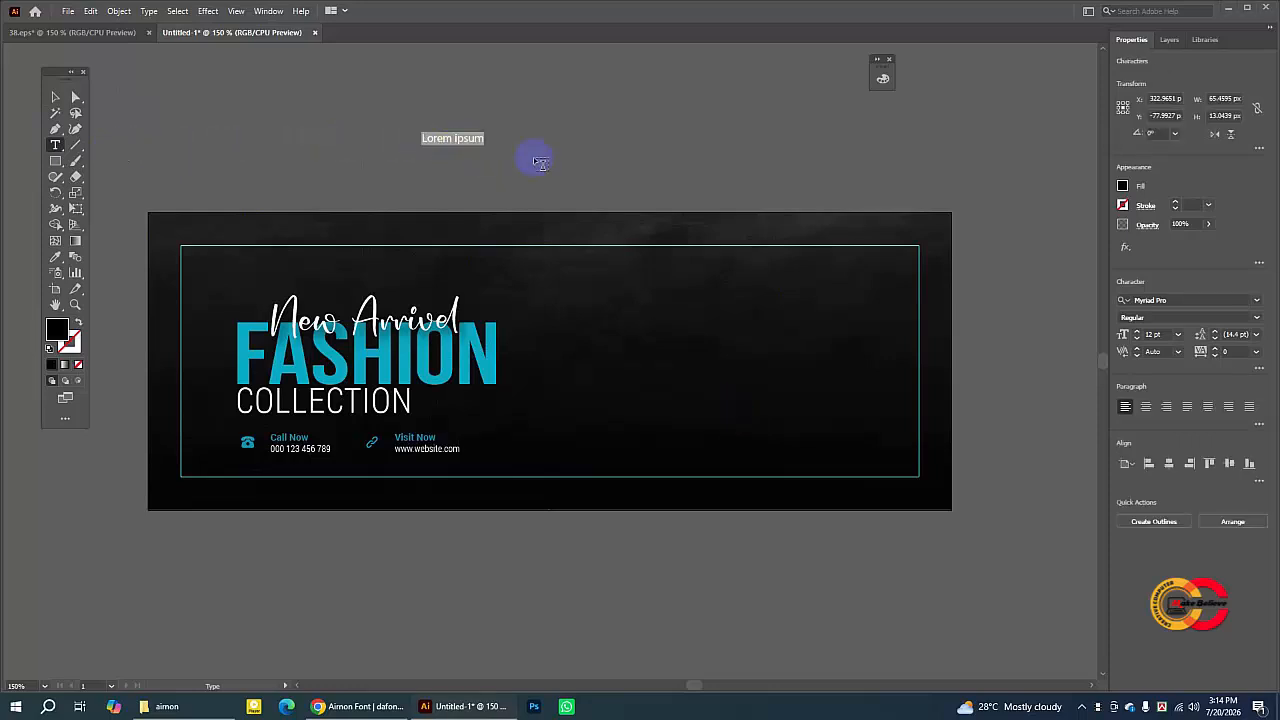
{"action": "left_click", "coordinate": [1174, 298]}
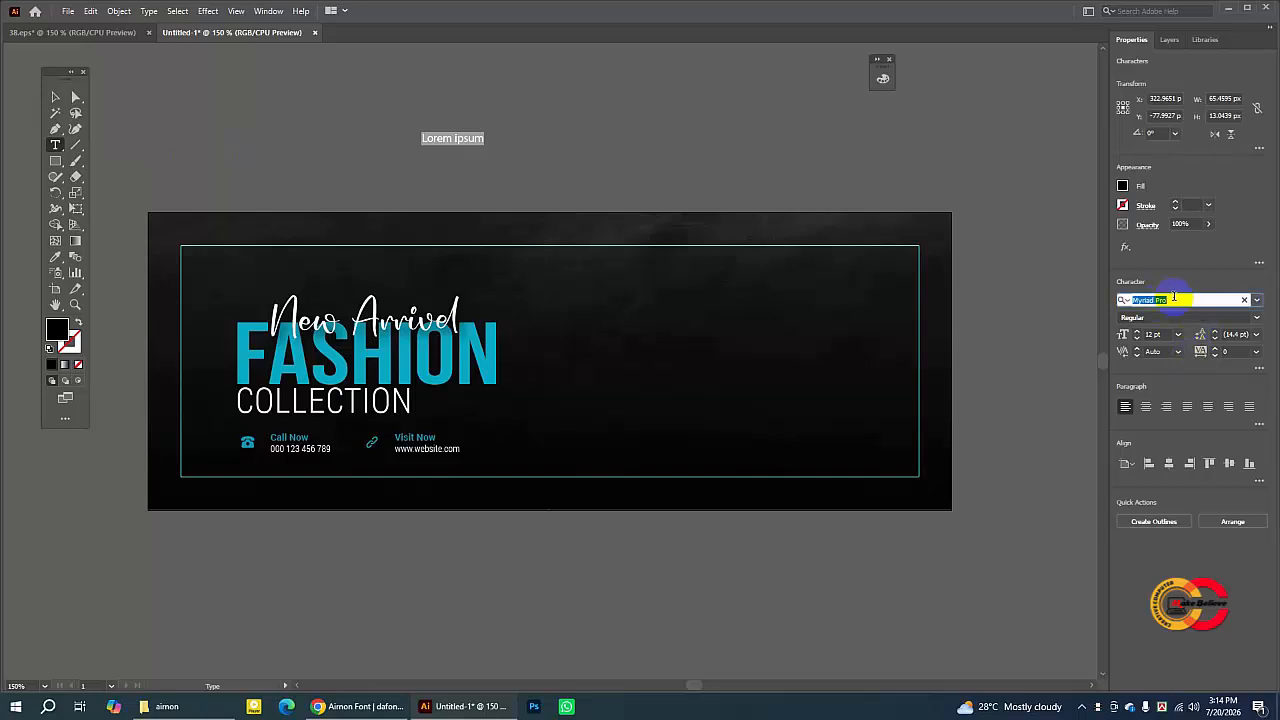
{"action": "type", "text": "robo"}
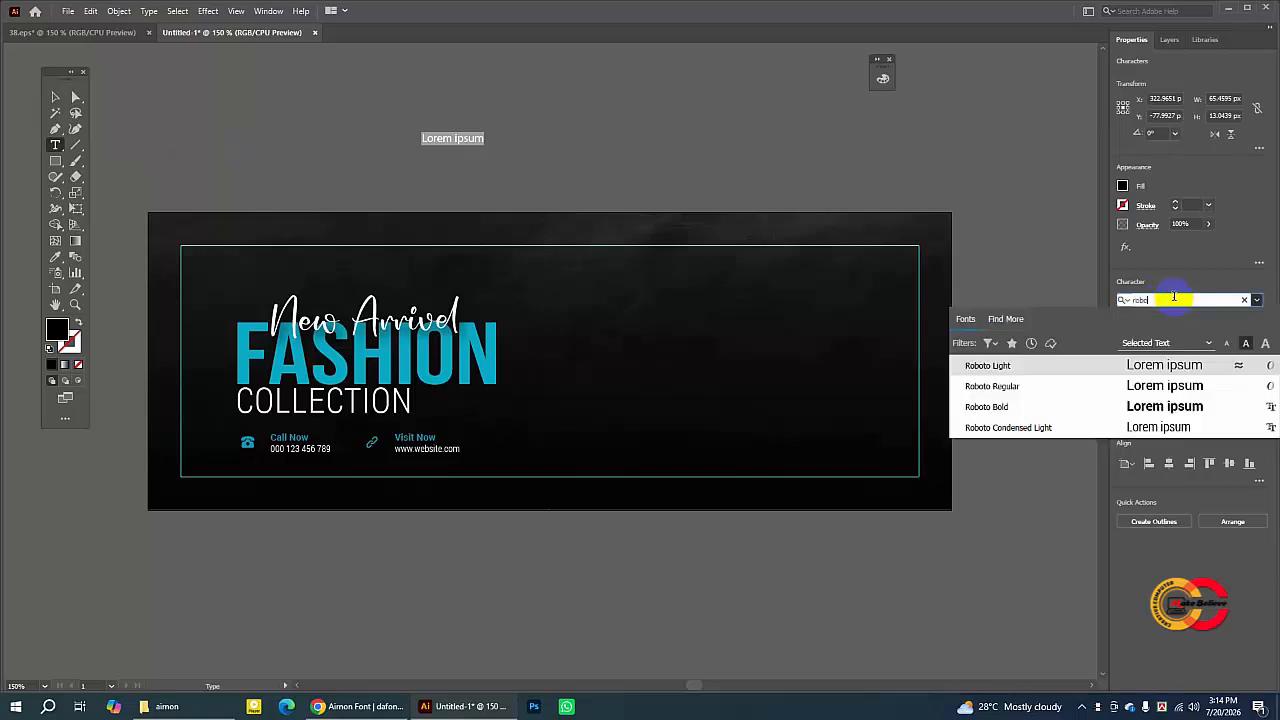
{"action": "left_click", "coordinate": [1173, 390]}
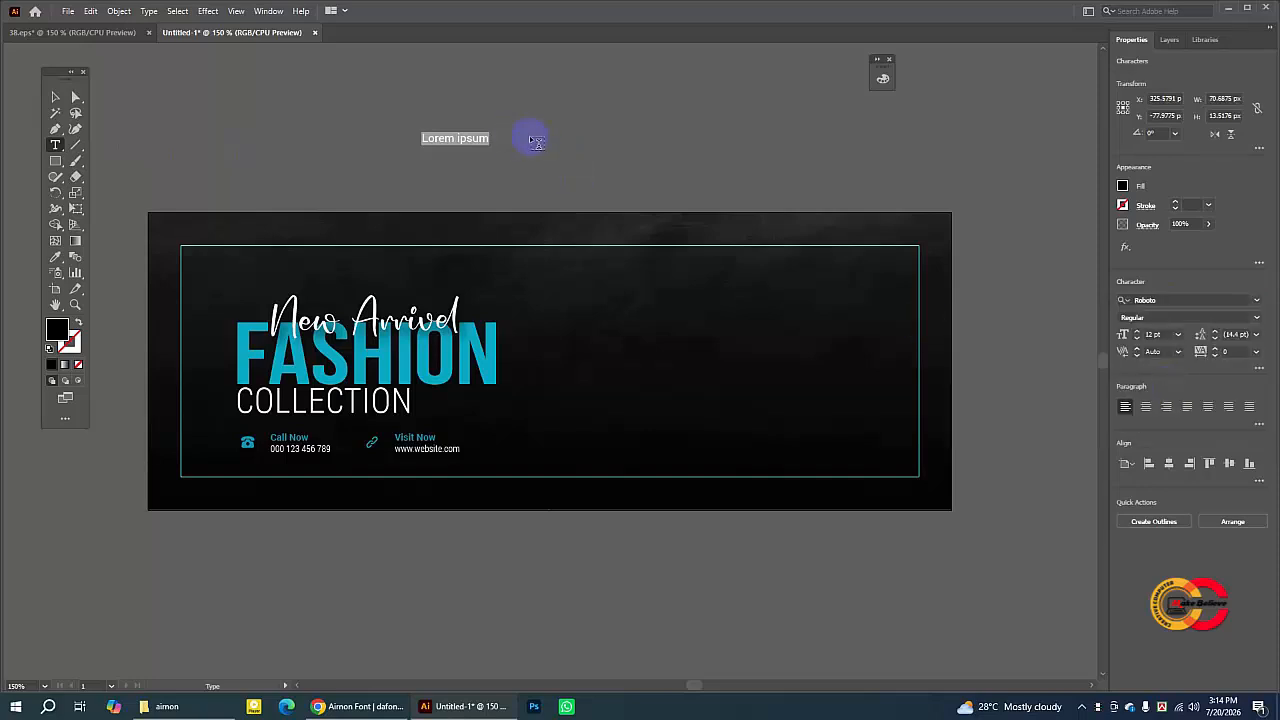
{"action": "type", "text": "c"}
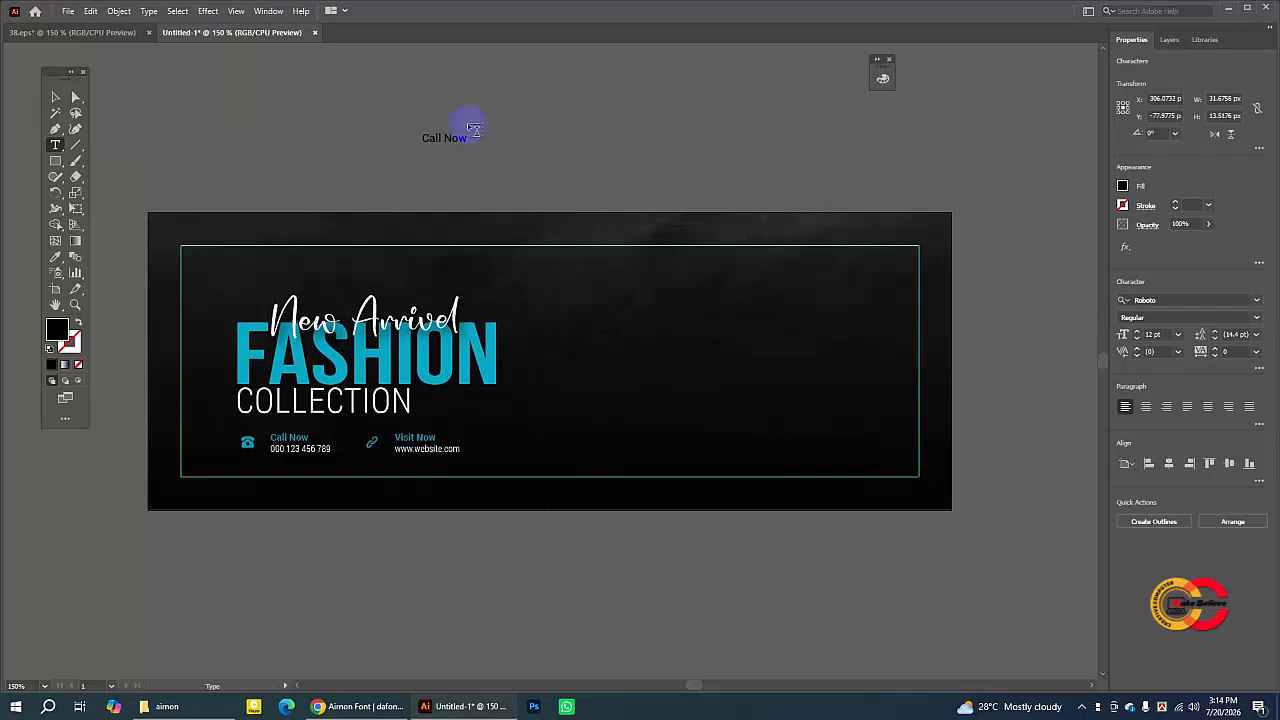
{"action": "left_click", "coordinate": [570, 142]}
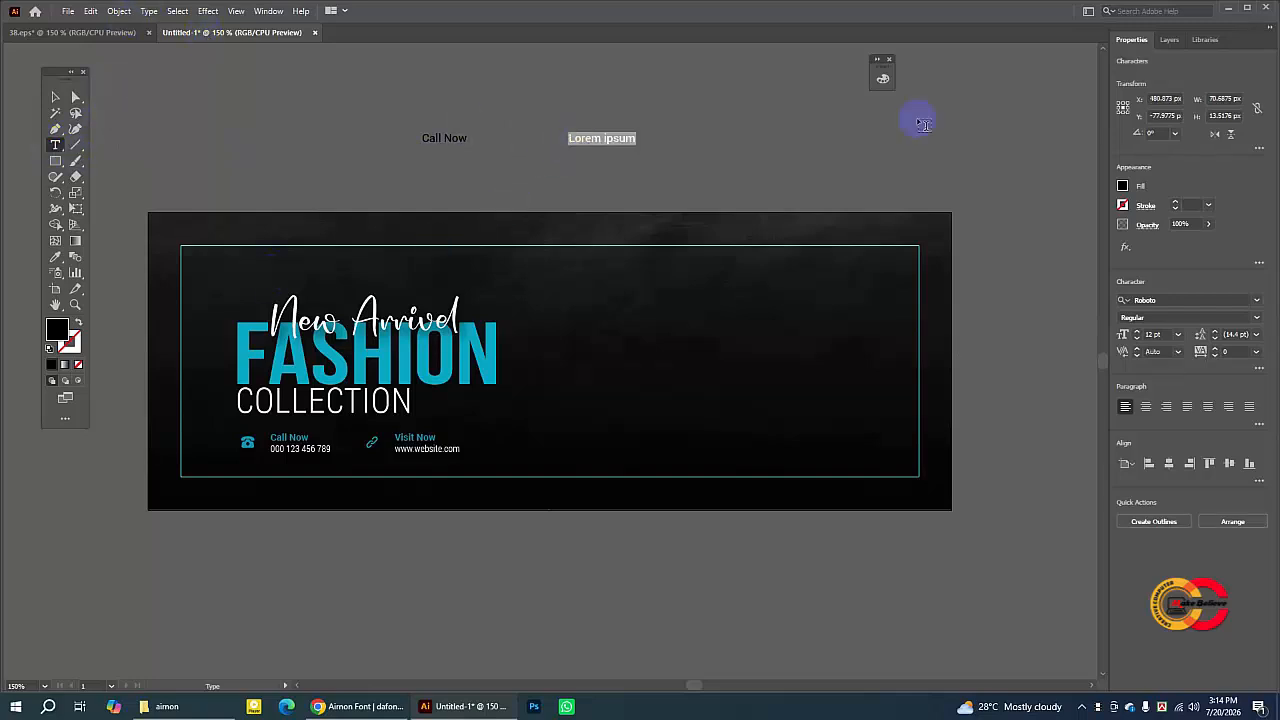
{"action": "type", "text": "000 123 456 789"}
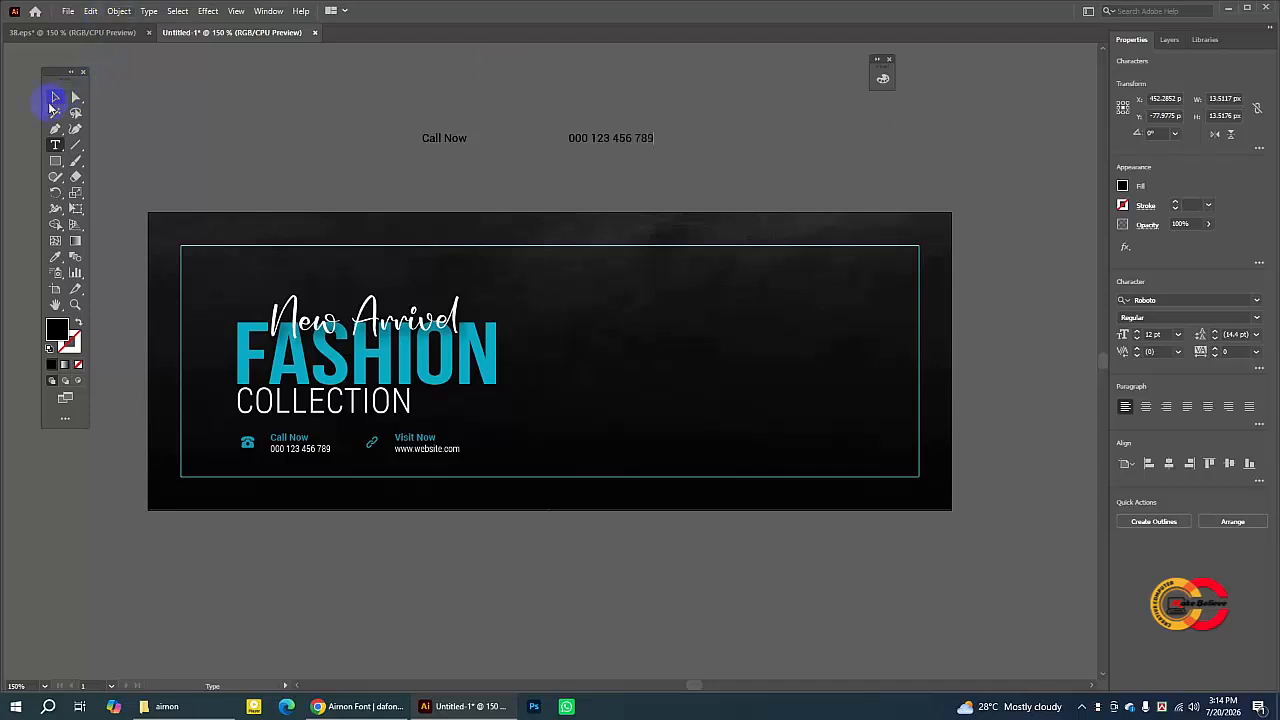
- Select both new texts and left-align them so the number sits under Call Now
{"action": "left_click", "coordinate": [54, 98]}
{"action": "left_click_drag", "start_coordinate": [625, 149], "coordinate": [516, 189]}
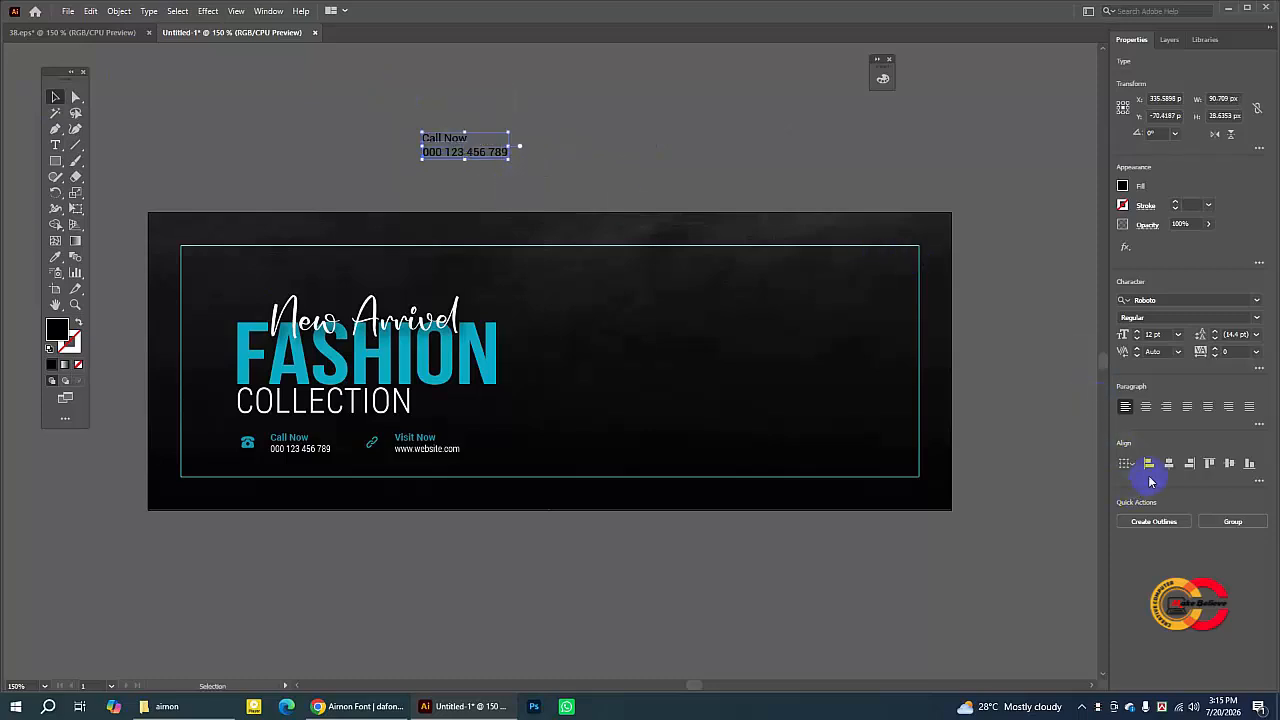
{"action": "left_click", "coordinate": [1148, 465]}
{"action": "left_click", "coordinate": [543, 114]}
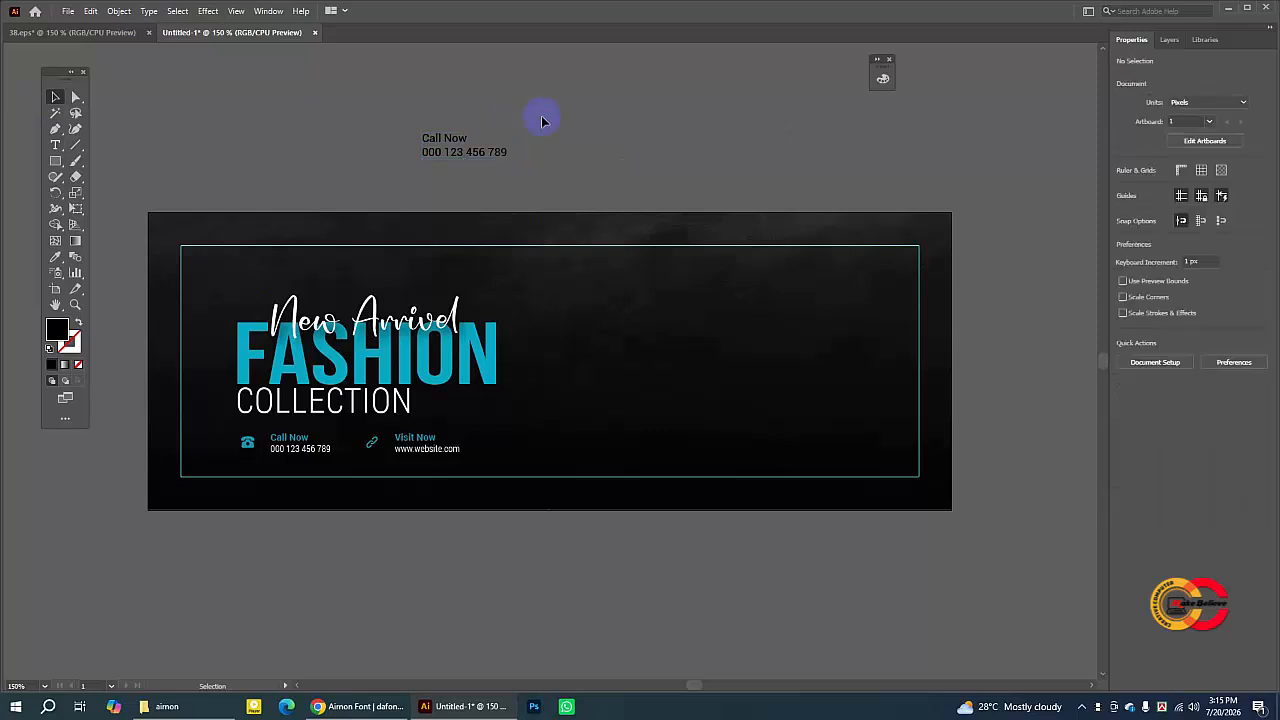
- Color the Call Now text teal by sampling the FASHION text with the Eyedropper
{"action": "left_click", "coordinate": [448, 148]}
{"action": "left_click_drag", "start_coordinate": [448, 148], "coordinate": [448, 148]}
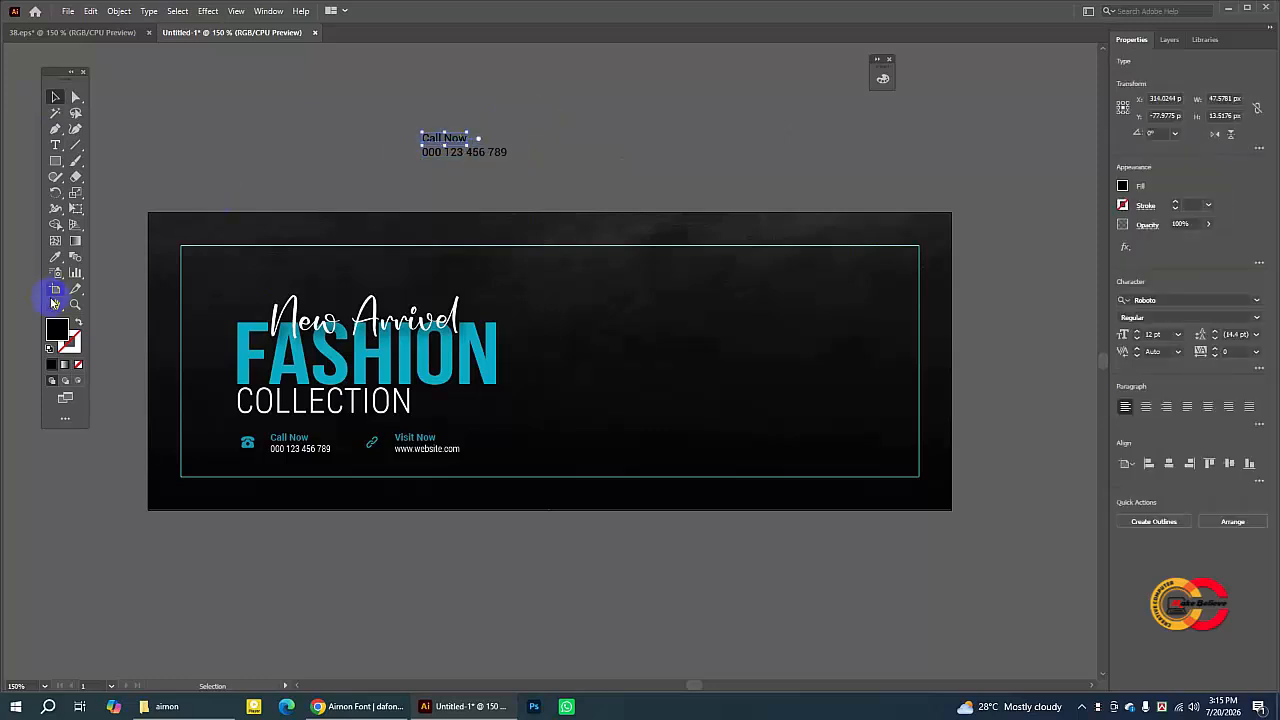
{"action": "left_click", "coordinate": [498, 346]}
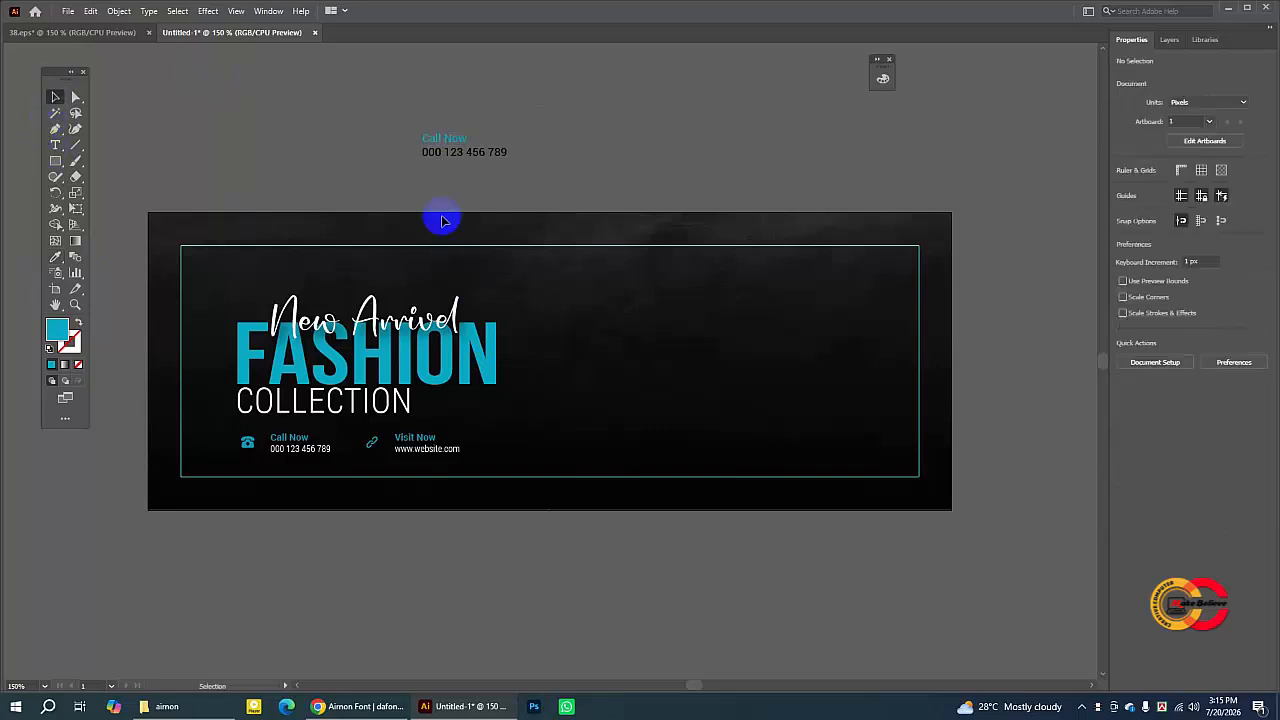
- Select the two-line Call Now block and scale it down
{"action": "left_click_drag", "start_coordinate": [397, 114], "coordinate": [484, 151]}
{"action": "left_click", "coordinate": [511, 151]}
{"action": "left_click_drag", "start_coordinate": [409, 110], "coordinate": [476, 163]}
{"action": "left_click", "coordinate": [606, 160]}
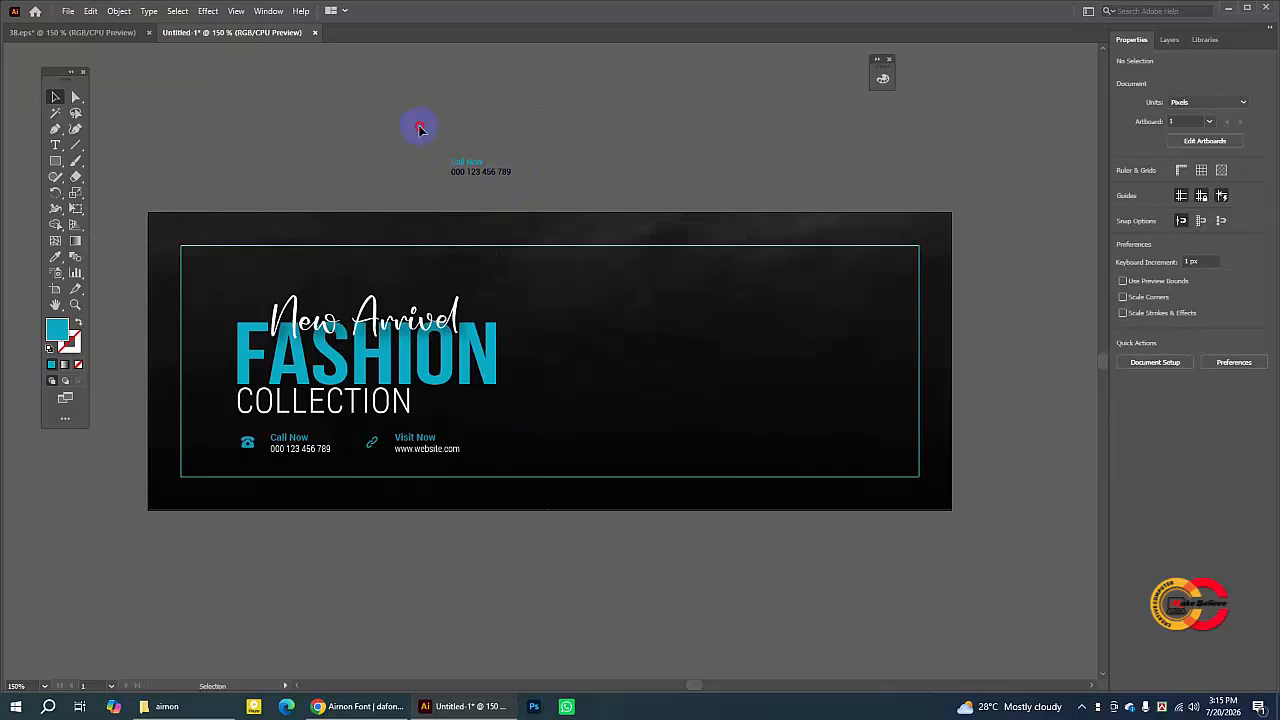
{"action": "left_click_drag", "start_coordinate": [547, 187], "coordinate": [548, 185]}
{"action": "left_click", "coordinate": [541, 174]}
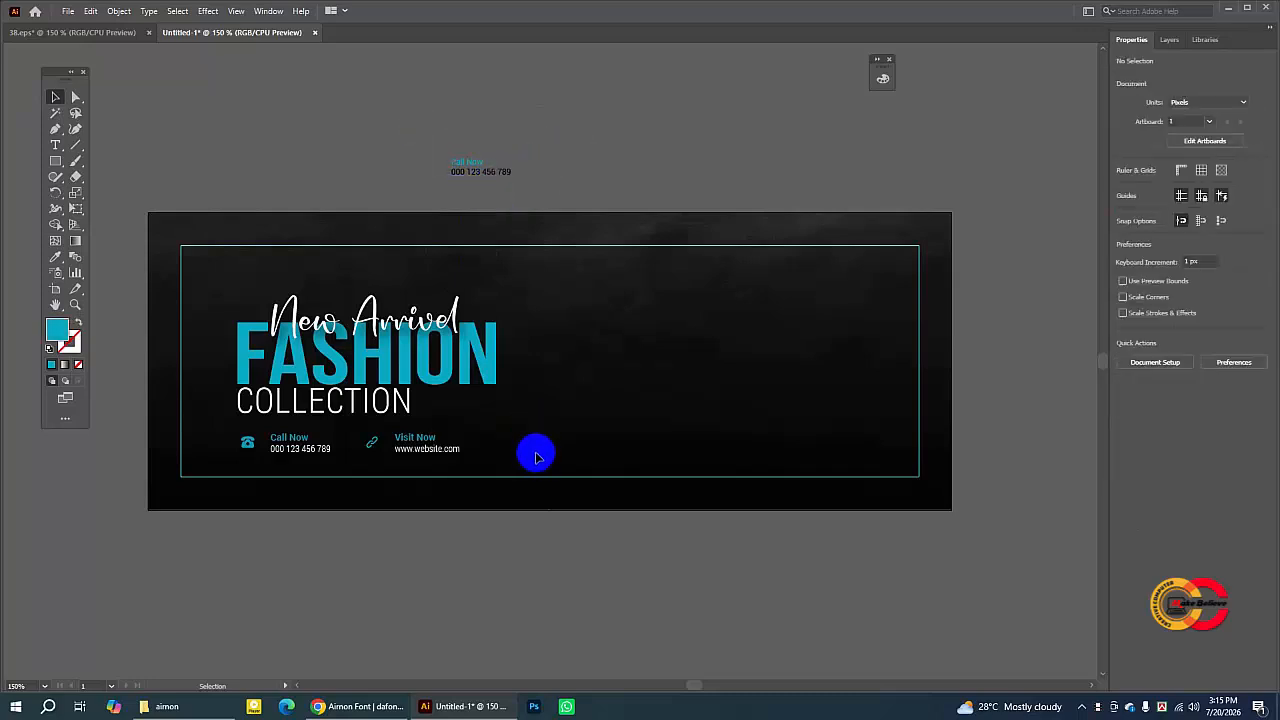
- Set the phone number text's fill to near-white F9F9F9
{"action": "left_click_drag", "start_coordinate": [423, 161], "coordinate": [488, 179]}
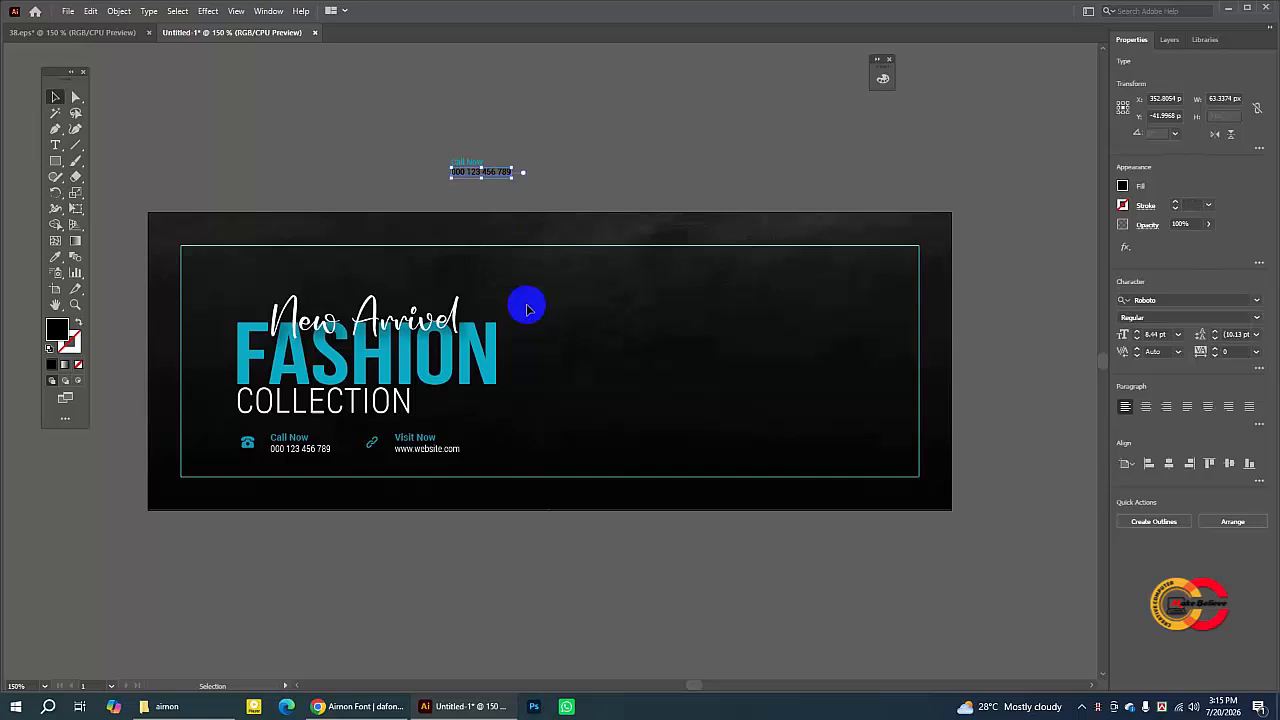
{"action": "left_click", "coordinate": [512, 180]}
{"action": "left_click_drag", "start_coordinate": [466, 162], "coordinate": [498, 183]}
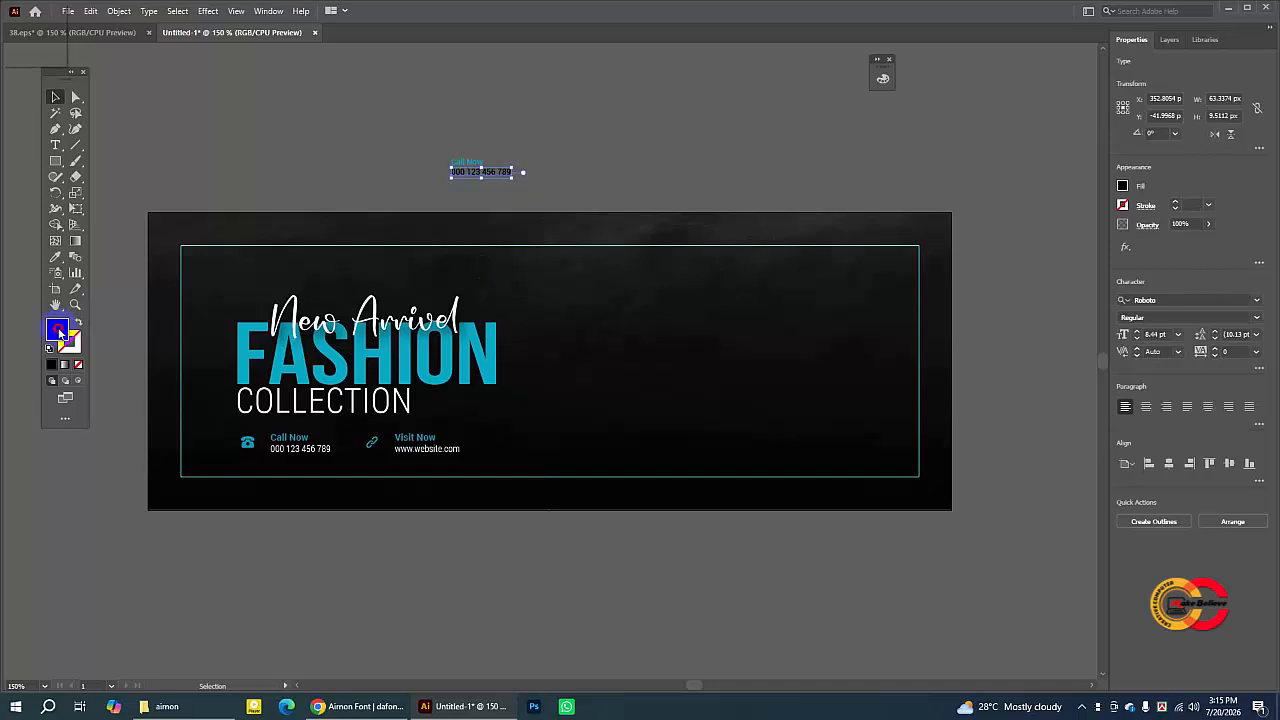
{"action": "double_click", "coordinate": [57, 329]}
{"action": "left_click", "coordinate": [418, 180]}
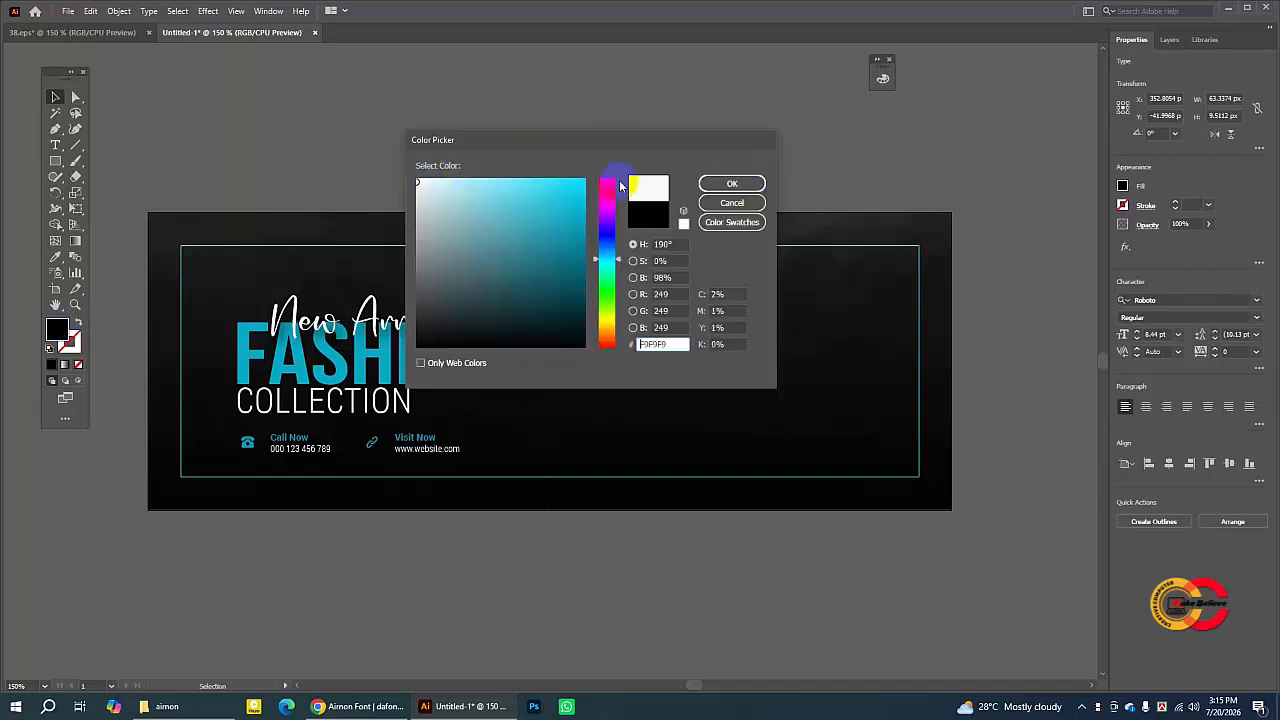
{"action": "left_click", "coordinate": [728, 183]}
- Move the Call Now and phone number texts into the banner's contact area
{"action": "left_click_drag", "start_coordinate": [437, 138], "coordinate": [620, 200]}
{"action": "left_click", "coordinate": [625, 210]}
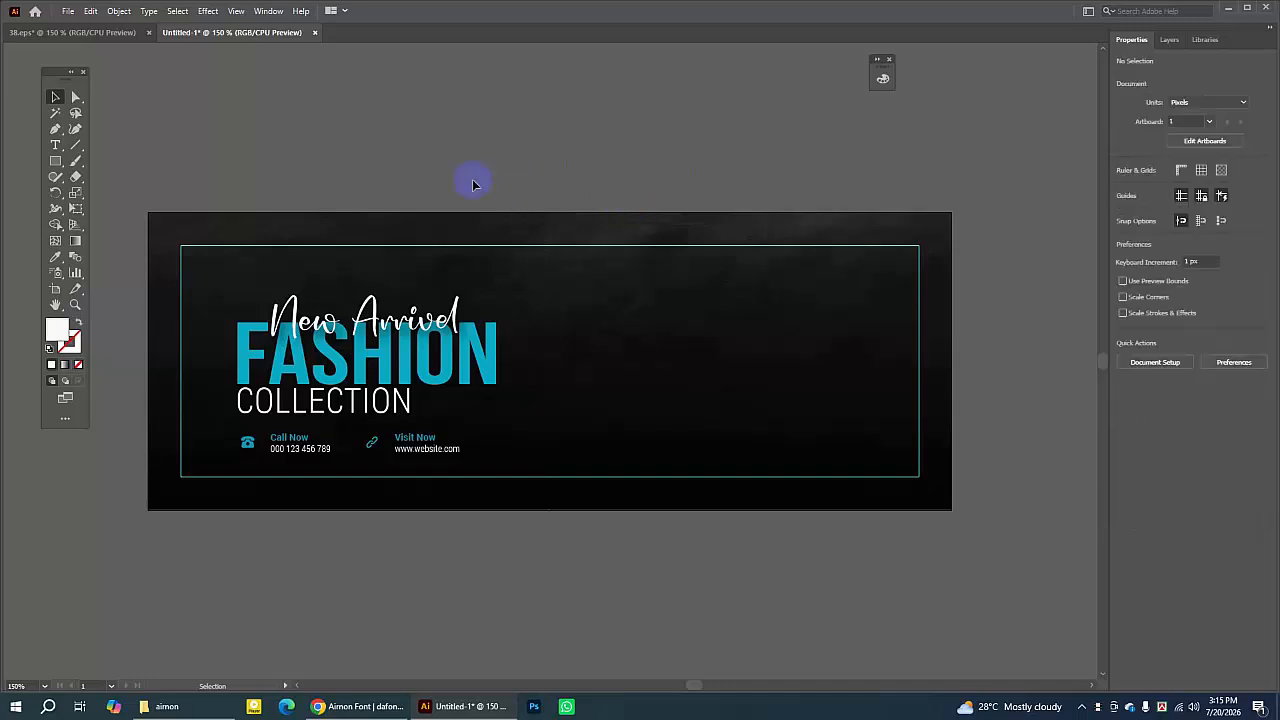
{"action": "left_click_drag", "start_coordinate": [471, 178], "coordinate": [250, 443]}
{"action": "left_click", "coordinate": [438, 183]}
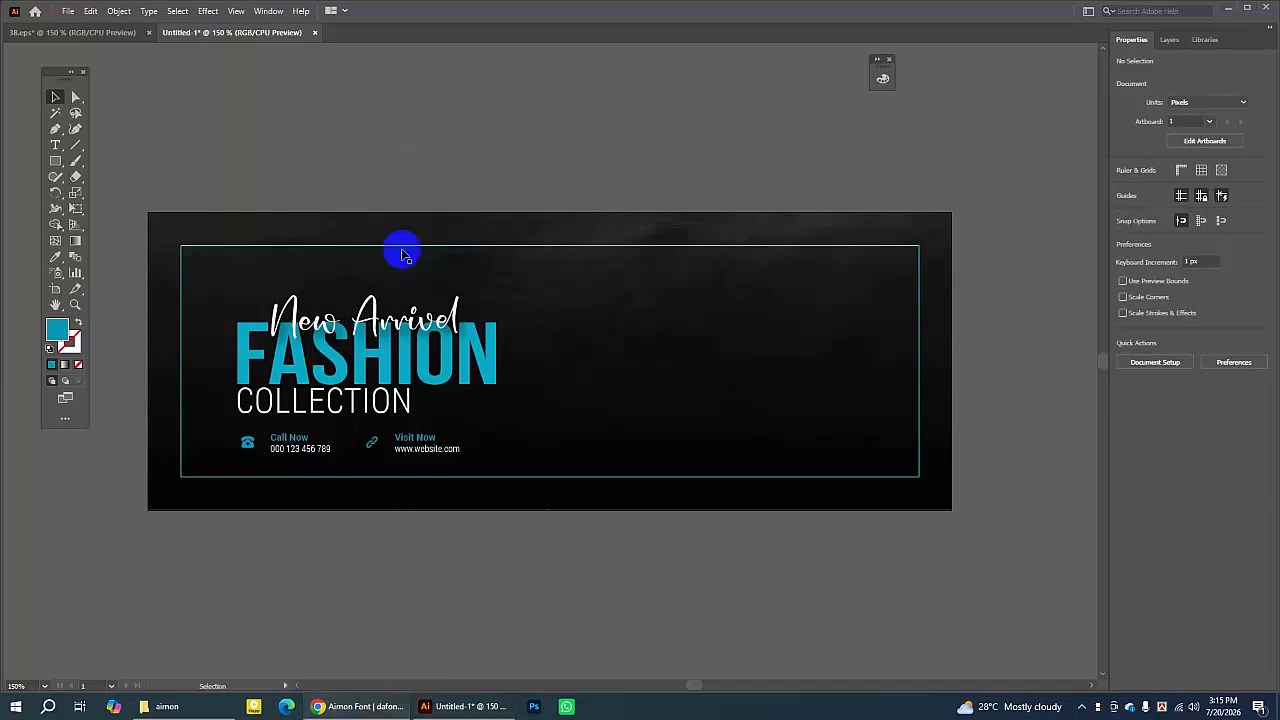
- Switch to the browser, open a new tab and search Google for flat icon
{"action": "left_click", "coordinate": [376, 710]}
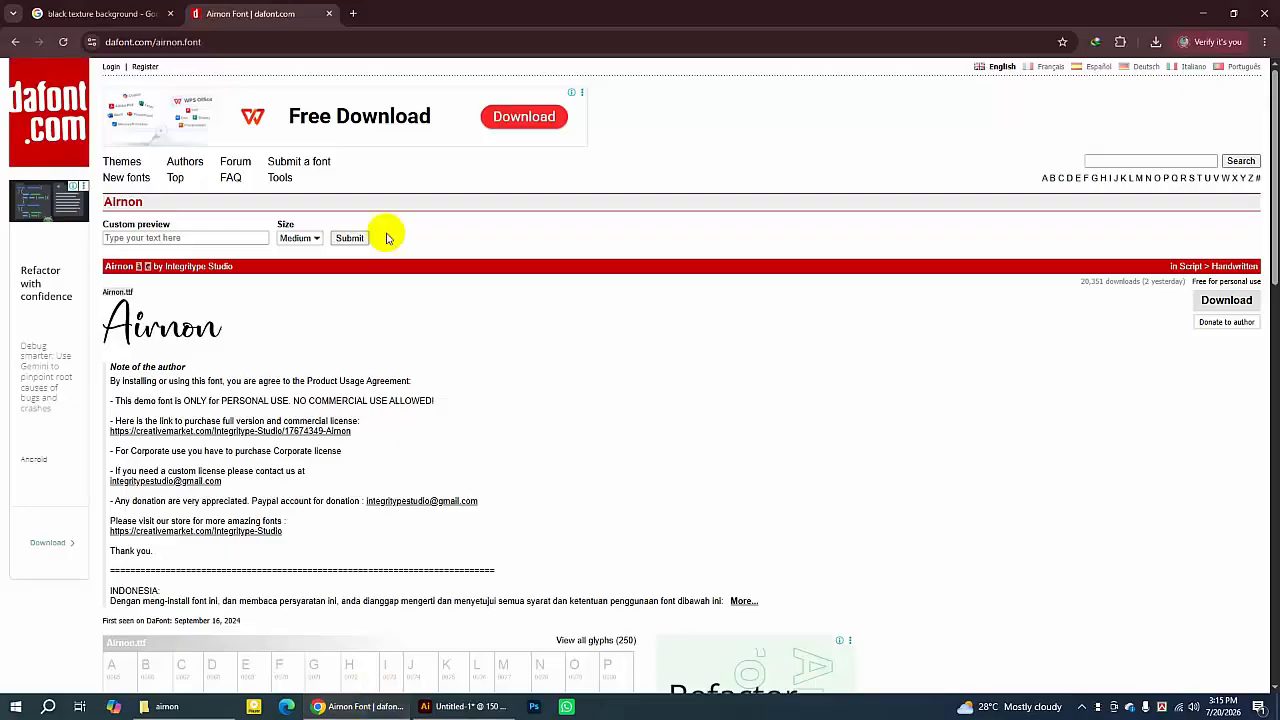
{"action": "left_click", "coordinate": [353, 13]}
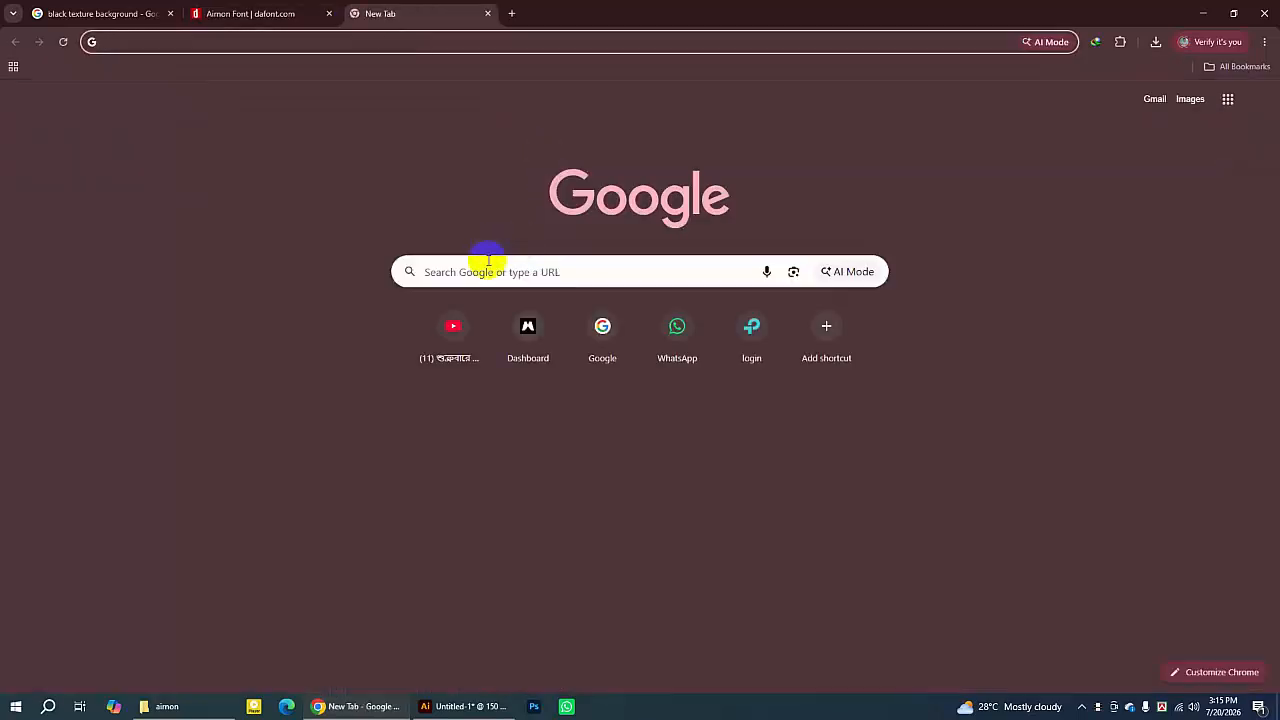
{"action": "left_click", "coordinate": [487, 268]}
{"action": "type", "text": "fla"}
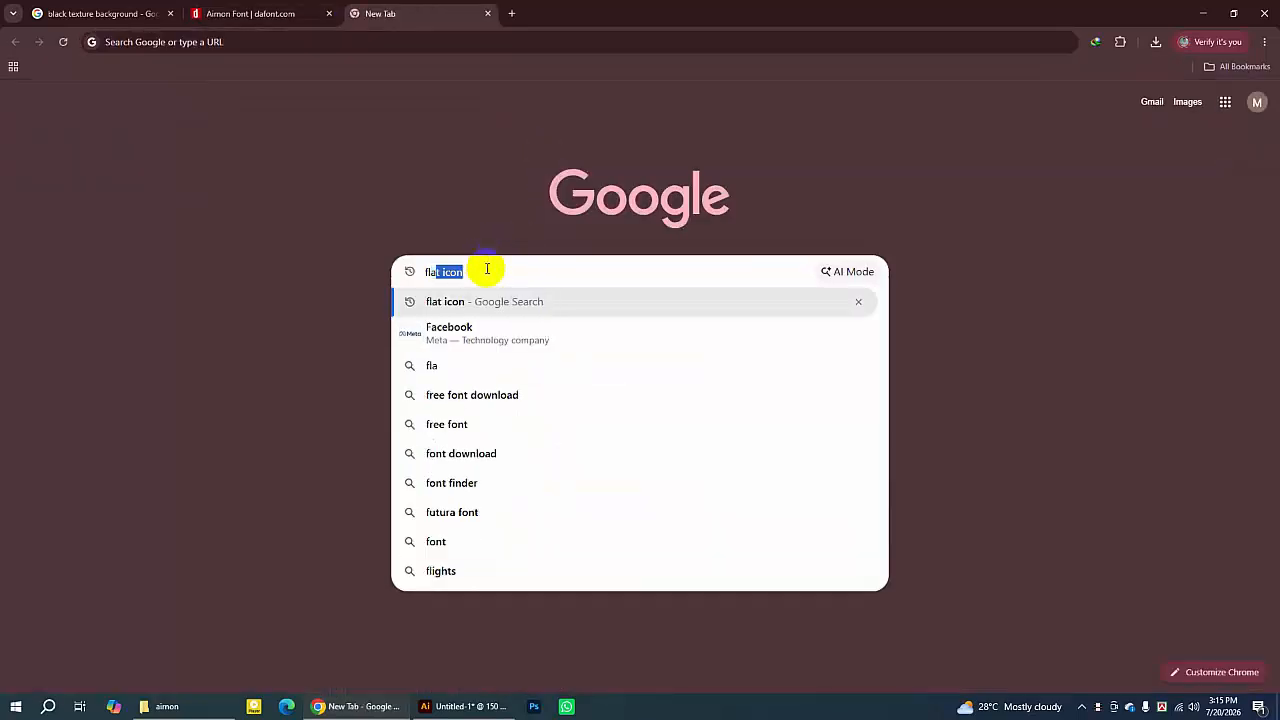
{"action": "key", "text": "Return"}
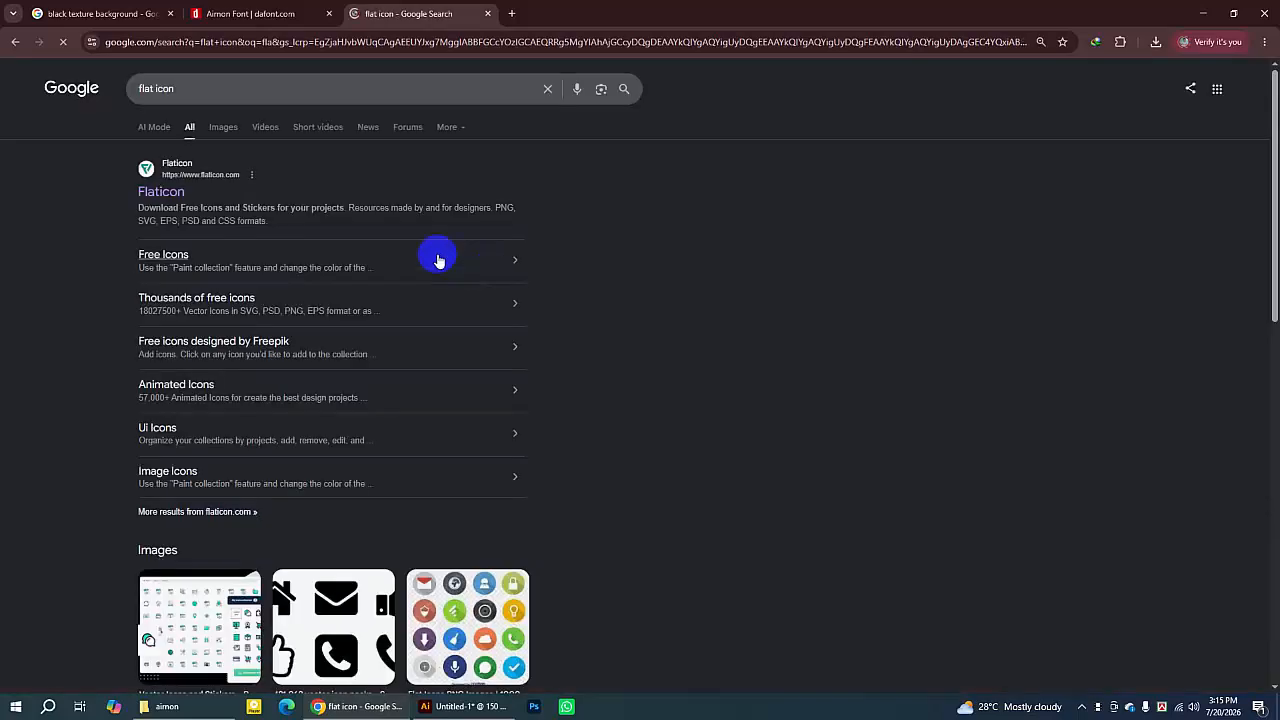
- Open Flaticon, search icons for call and browse the results
{"action": "left_click", "coordinate": [177, 170]}
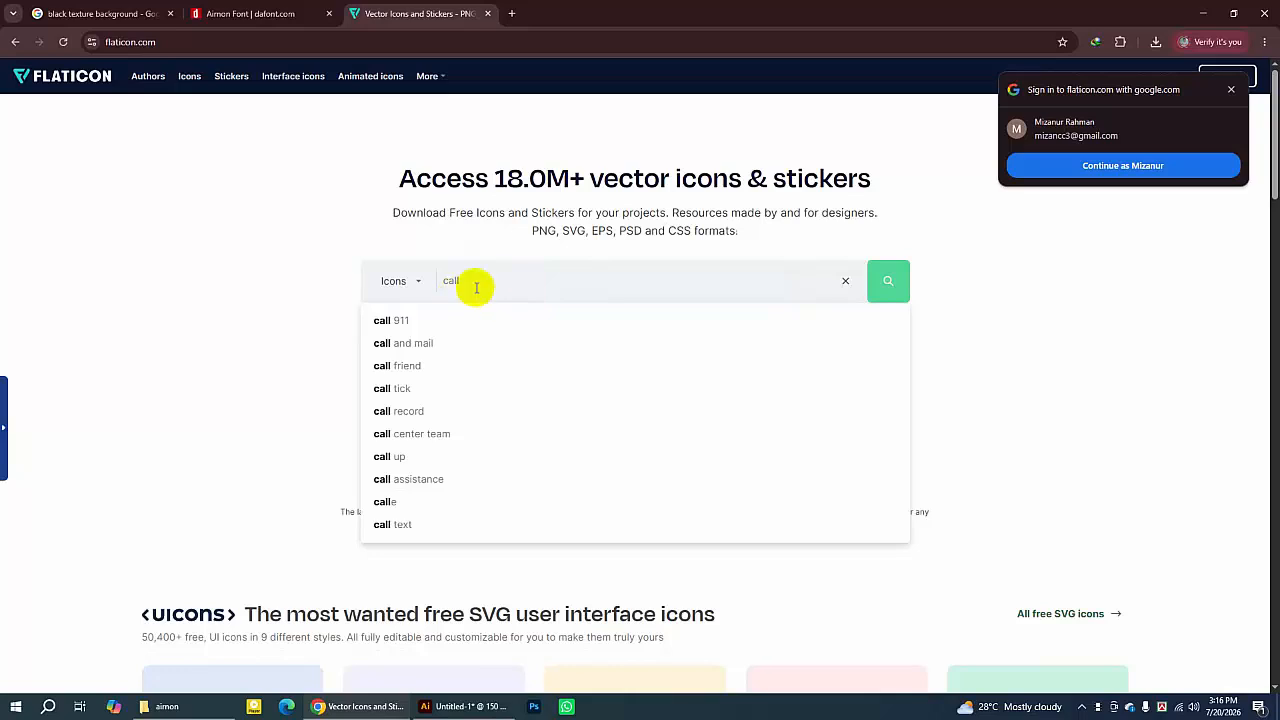
{"action": "key", "text": "Return"}
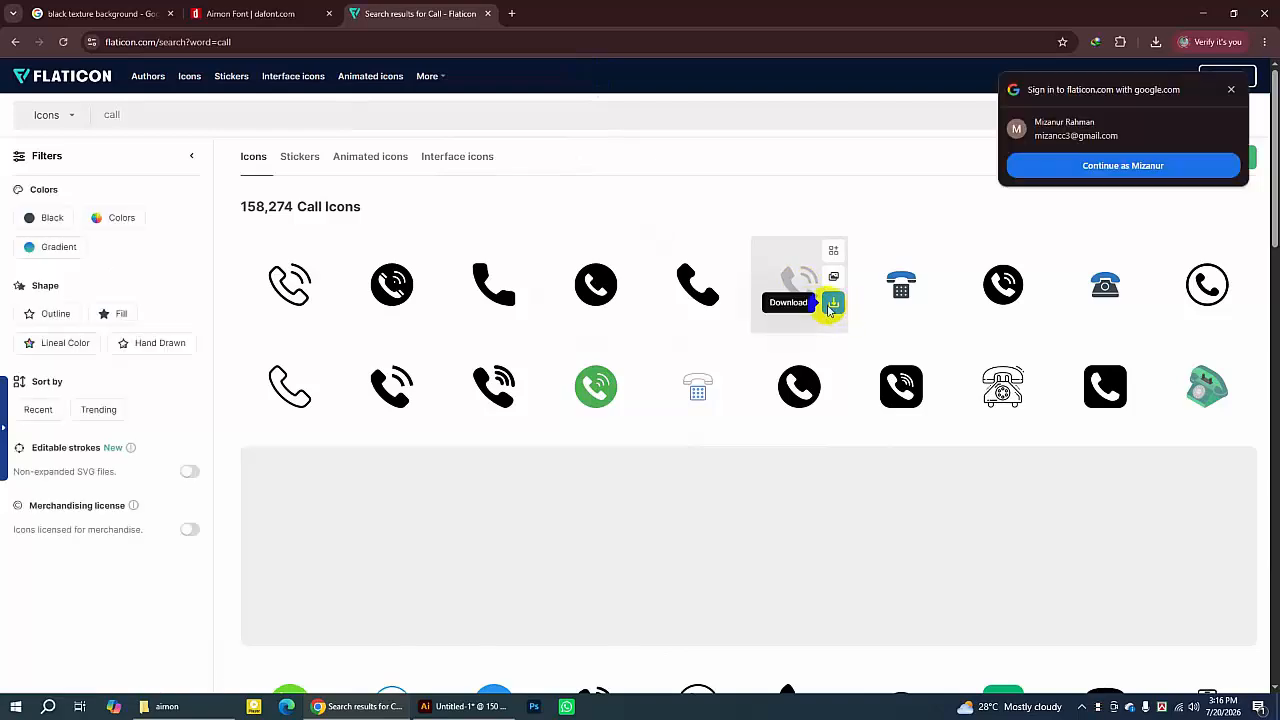
{"action": "scroll", "coordinate": [805, 345], "scroll_direction": "down", "scroll_amount": 1}
{"action": "scroll", "coordinate": [789, 360], "scroll_direction": "down", "scroll_amount": 3}
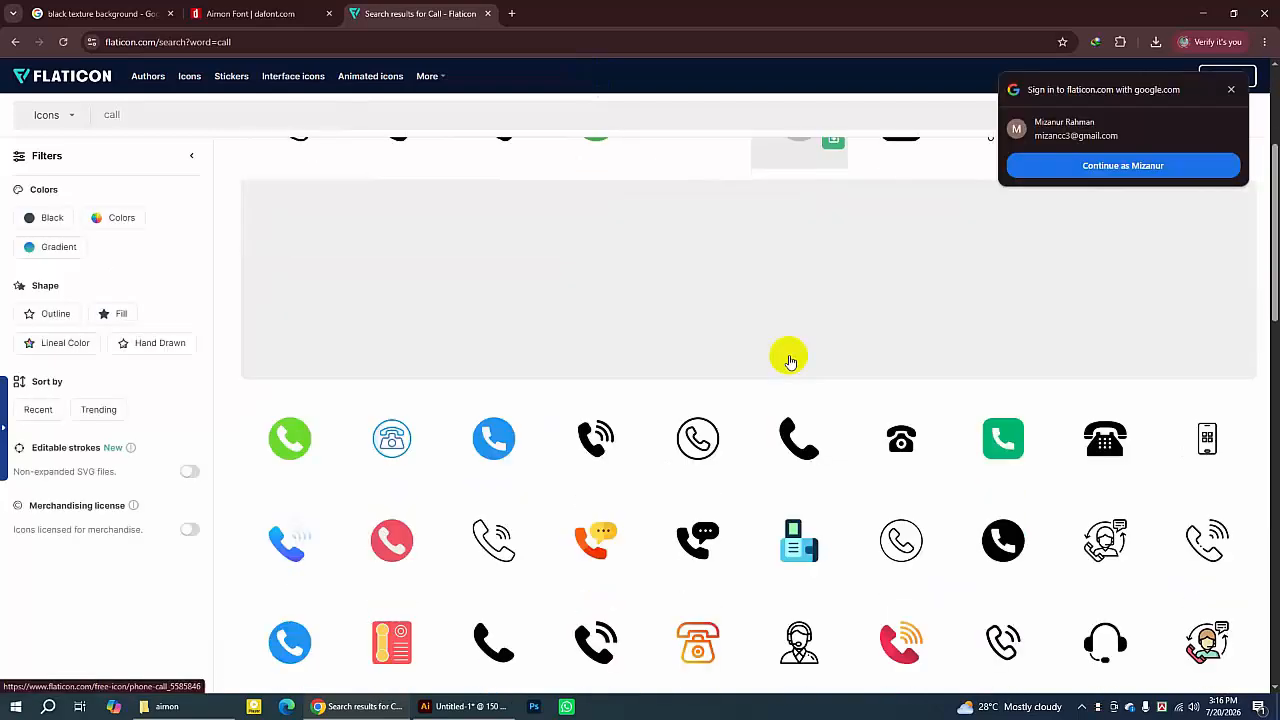
{"action": "scroll", "coordinate": [730, 452], "scroll_direction": "down", "scroll_amount": 2}
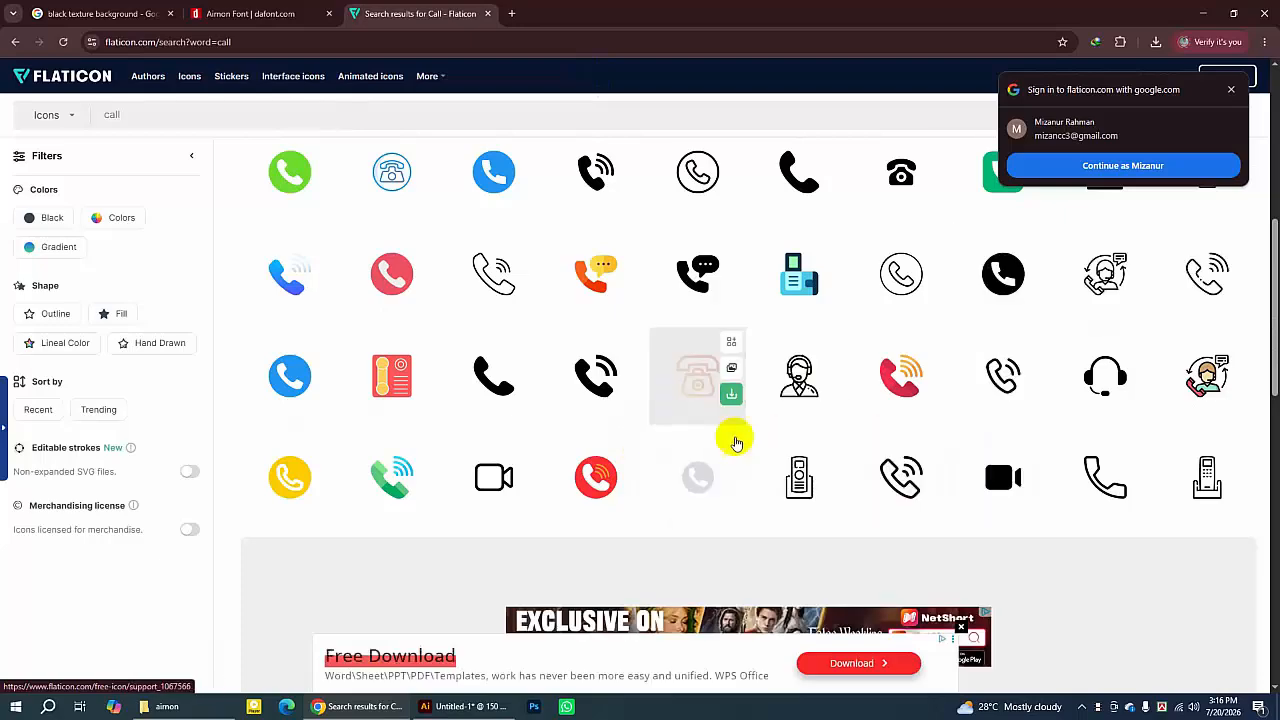
{"action": "scroll", "coordinate": [663, 443], "scroll_direction": "down", "scroll_amount": 2}
{"action": "scroll", "coordinate": [663, 449], "scroll_direction": "down", "scroll_amount": 2}
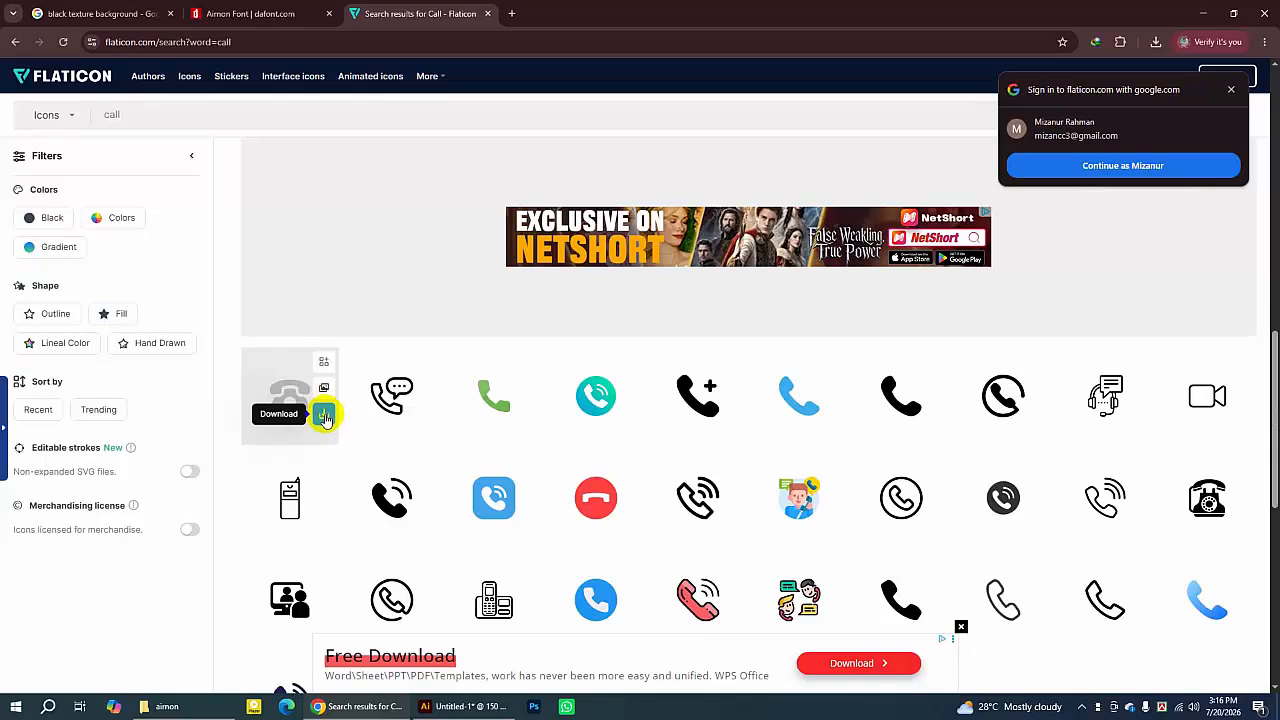
- Download the classic telephone icon as a PNG and close the attribution popup
{"action": "left_click", "coordinate": [323, 418]}
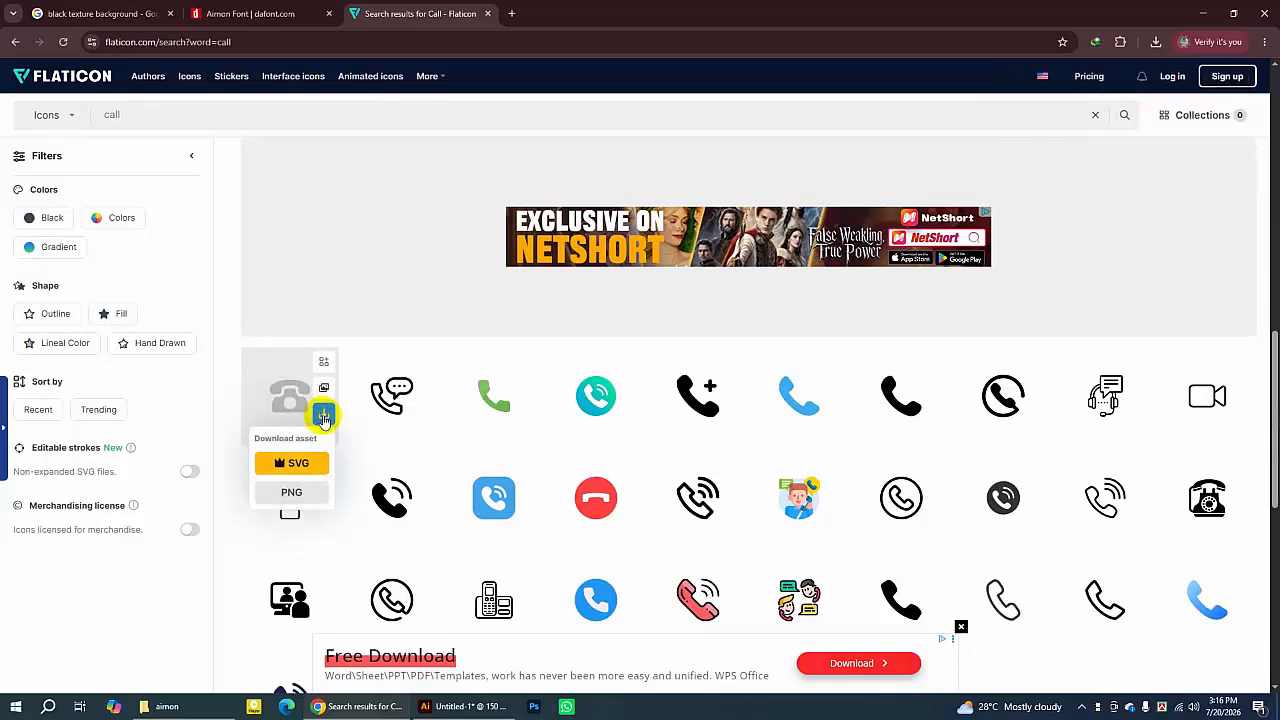
{"action": "left_click", "coordinate": [291, 492]}
{"action": "left_click", "coordinate": [818, 338]}
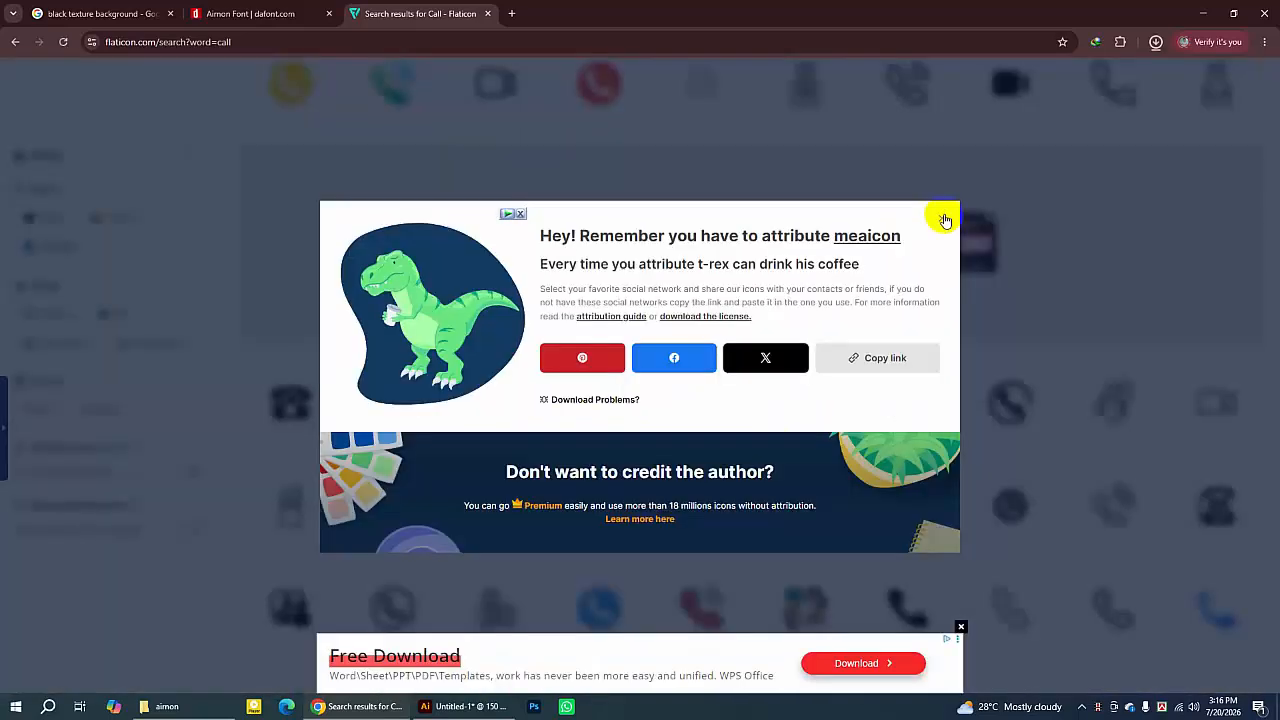
{"action": "left_click", "coordinate": [945, 220]}
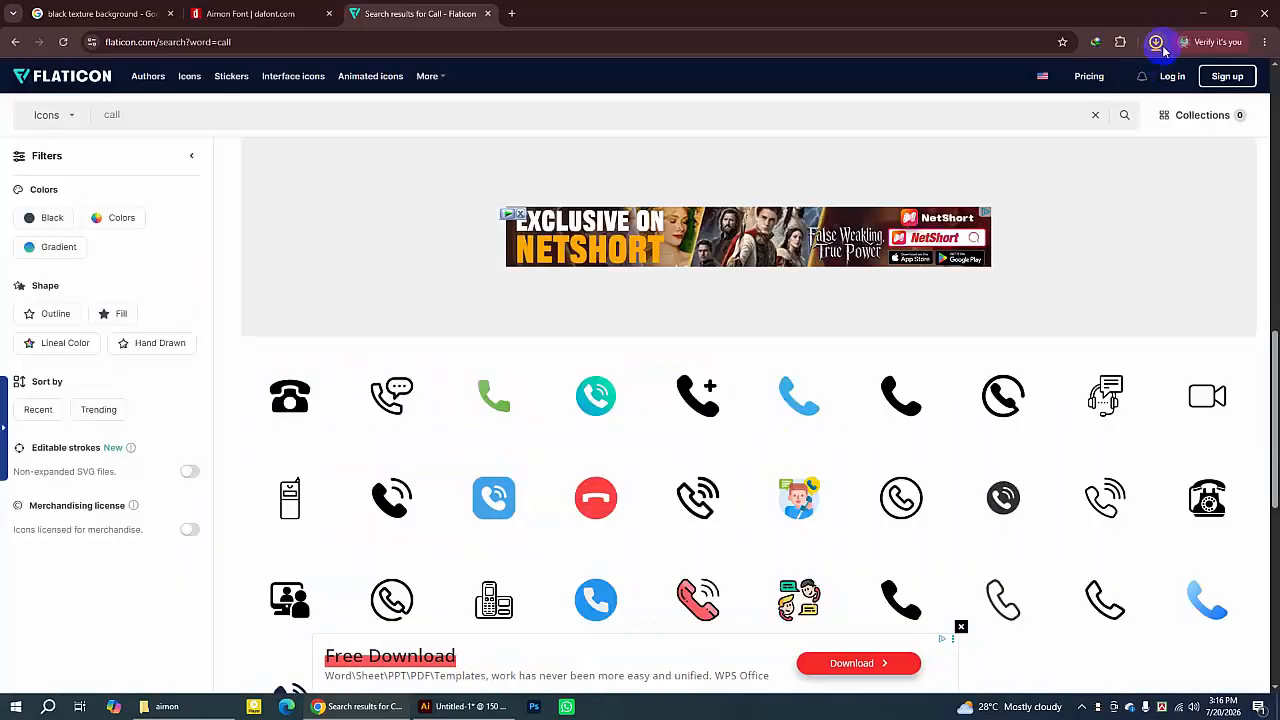
- Open the downloads folder and drop phone.png into the Illustrator document above the artboard
{"action": "left_click", "coordinate": [1157, 45]}
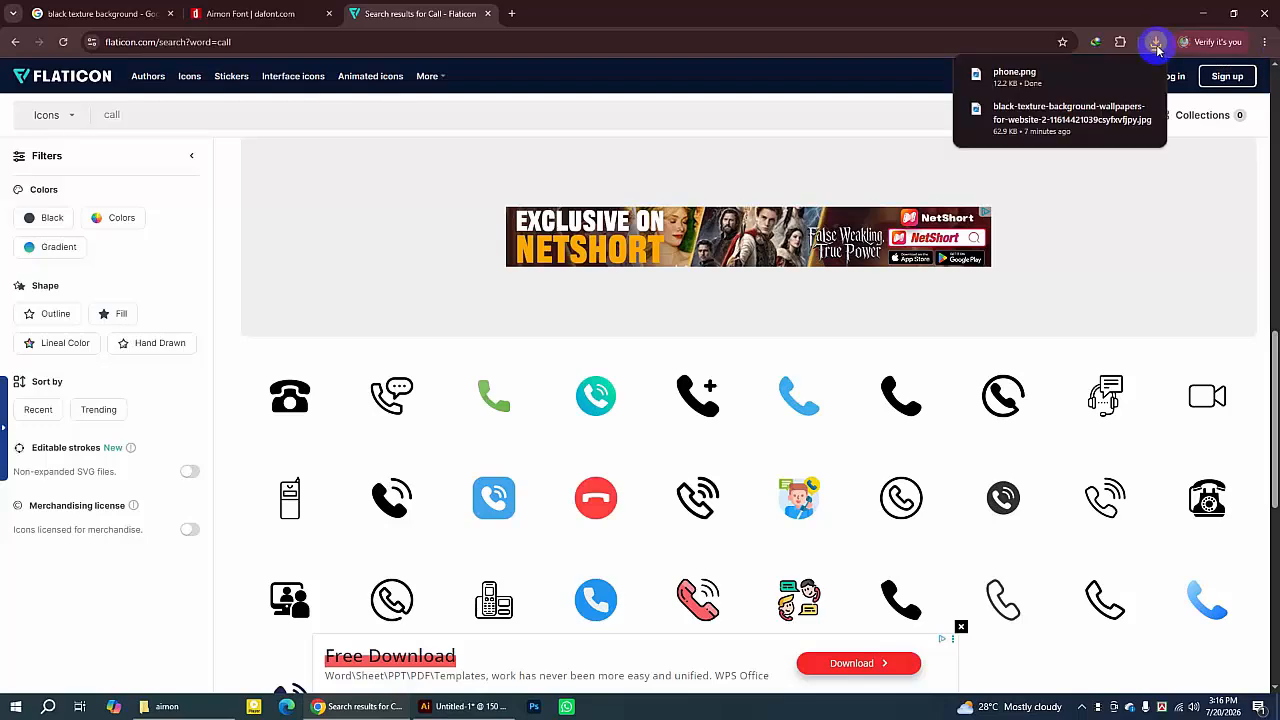
{"action": "left_click", "coordinate": [1120, 76]}
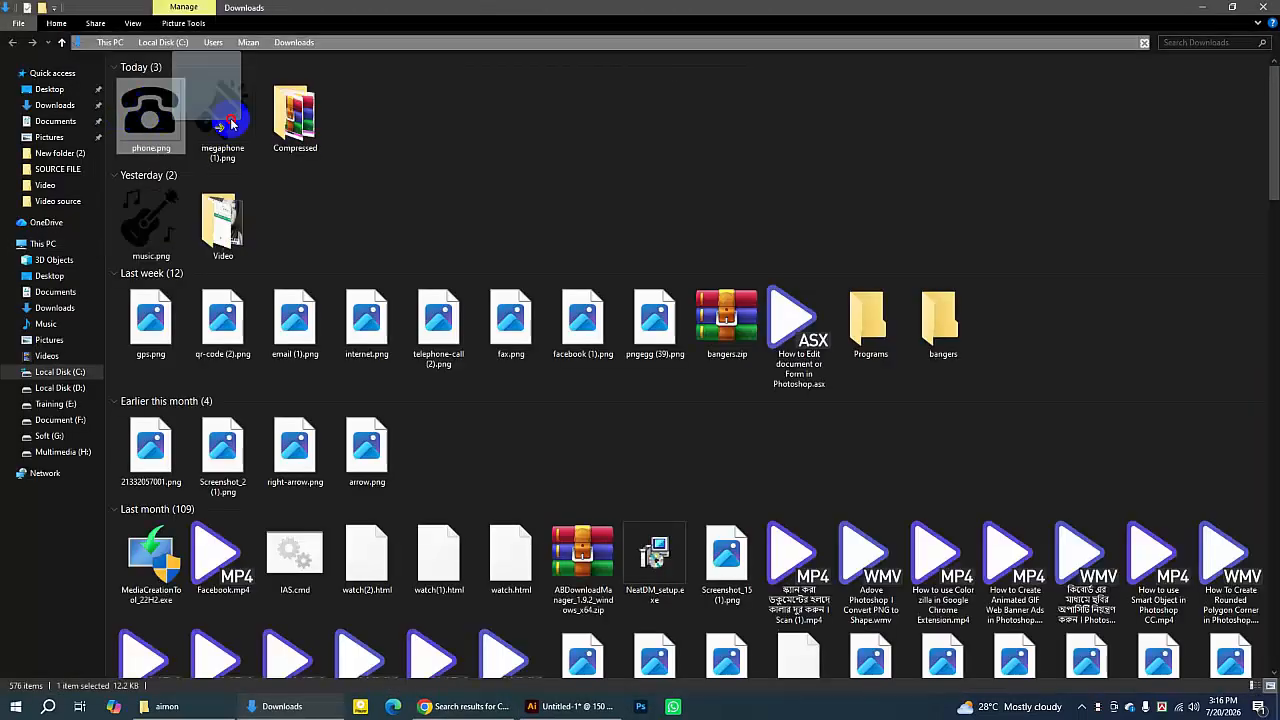
{"action": "left_click_drag", "start_coordinate": [153, 110], "coordinate": [540, 692]}
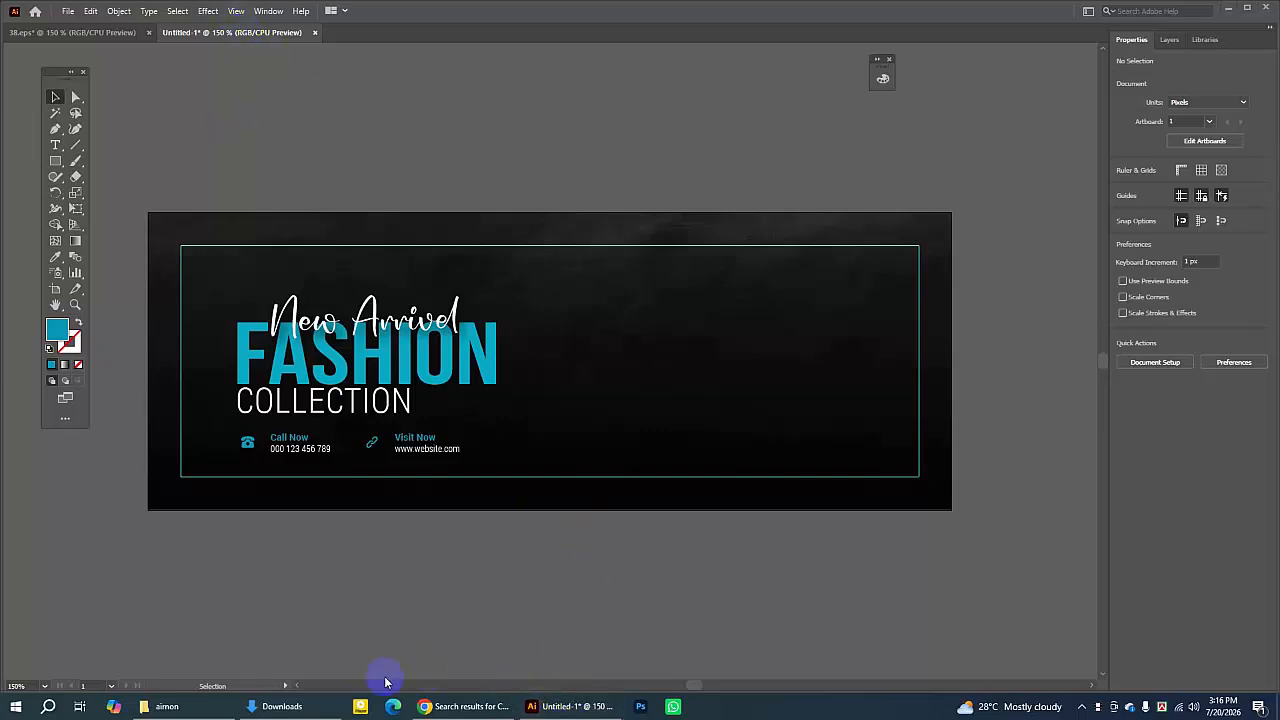
{"action": "left_click", "coordinate": [268, 704]}
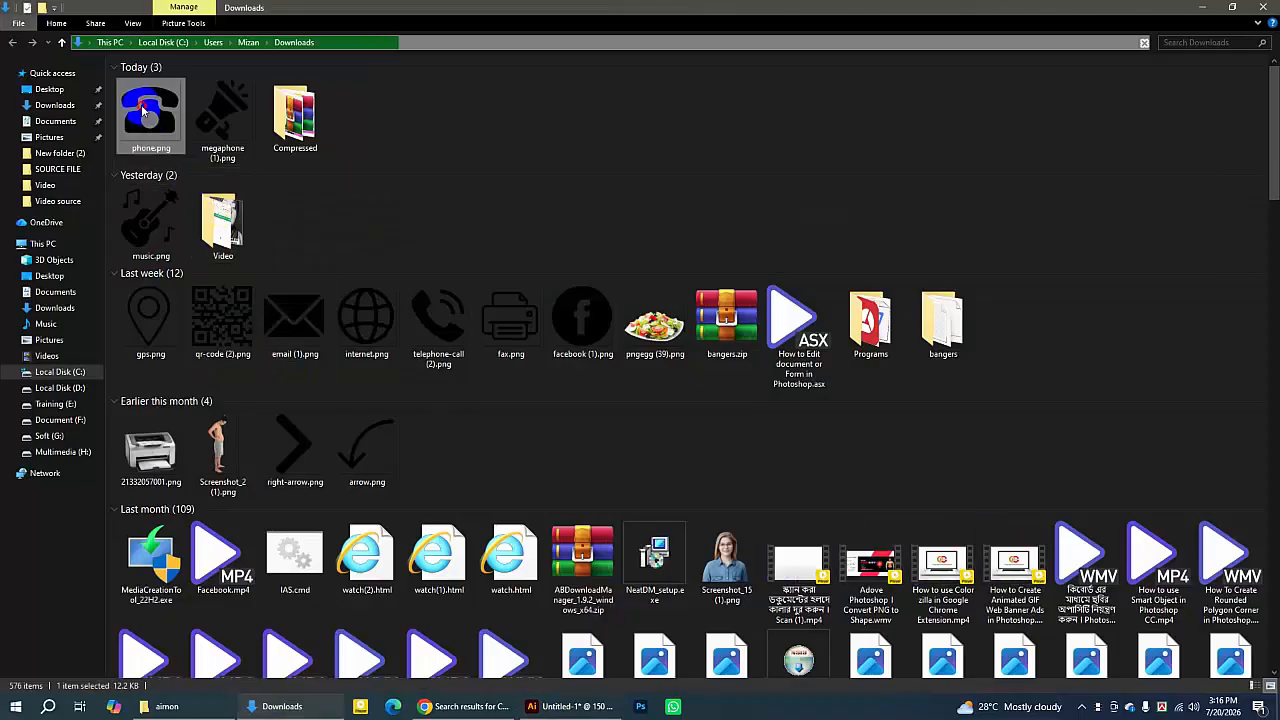
{"action": "left_click_drag", "start_coordinate": [148, 108], "coordinate": [744, 128]}
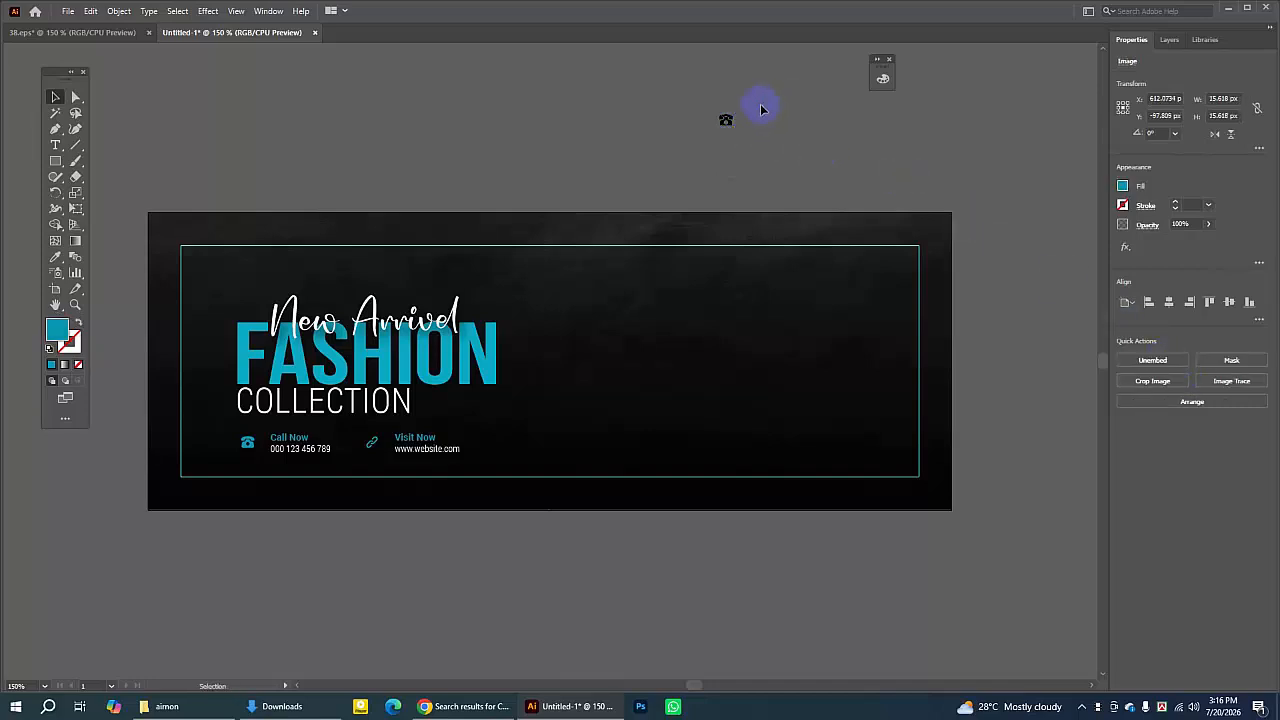
- Move the phone icon above the artboard and enlarge it to about 110 px
{"action": "left_click", "coordinate": [752, 111]}
{"action": "left_click_drag", "start_coordinate": [726, 121], "coordinate": [524, 153]}
{"action": "left_click", "coordinate": [633, 157]}
{"action": "left_click", "coordinate": [564, 146]}
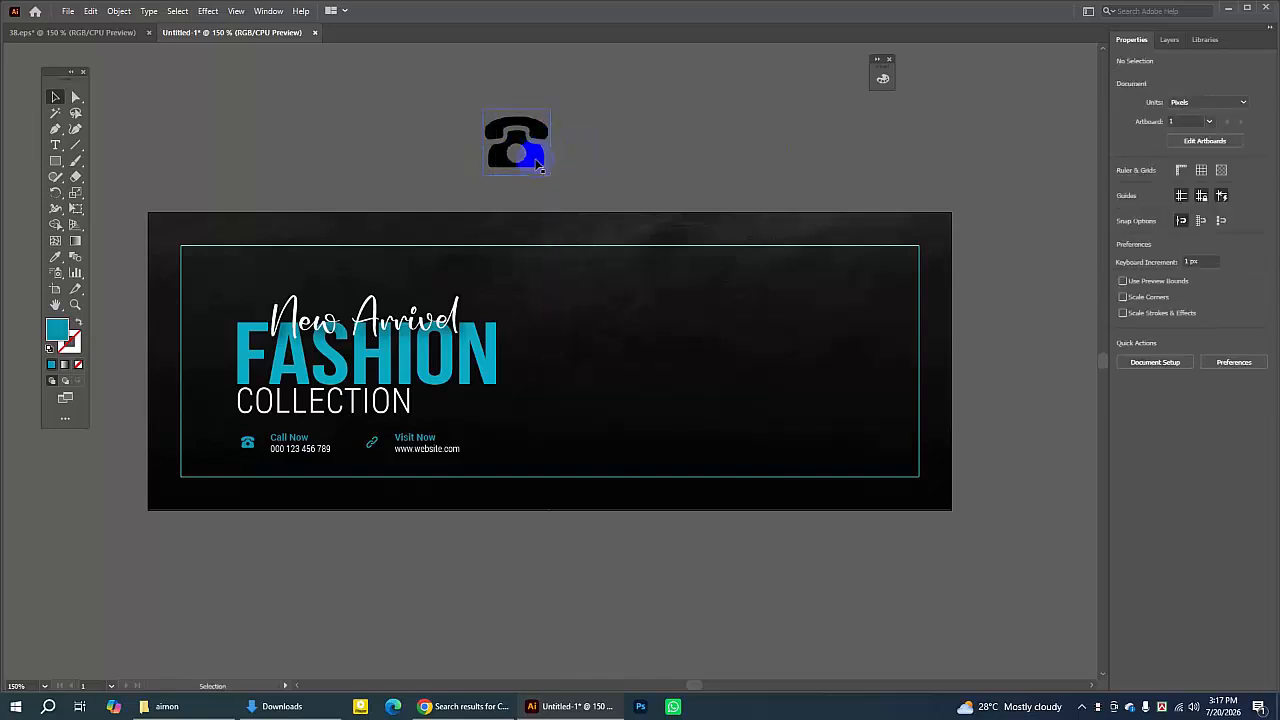
{"action": "left_click", "coordinate": [540, 166]}
{"action": "left_click", "coordinate": [591, 155]}
{"action": "left_click", "coordinate": [542, 160]}
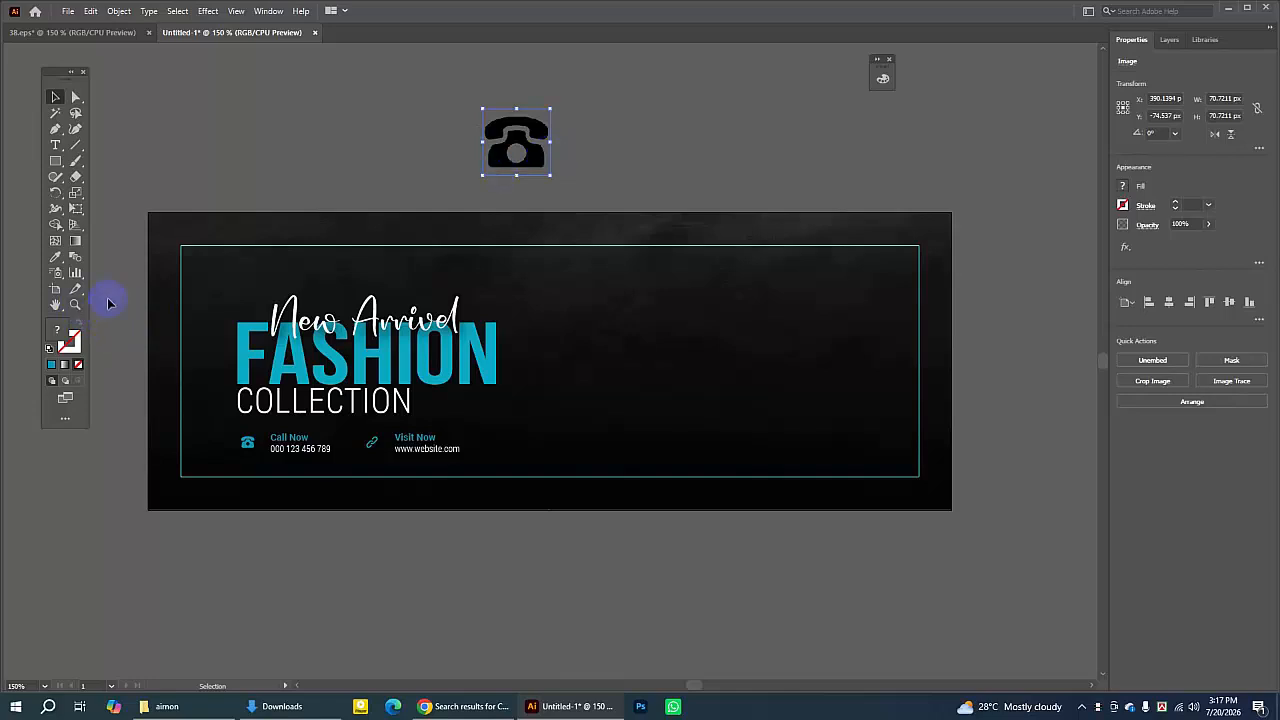
{"action": "left_click_drag", "start_coordinate": [550, 177], "coordinate": [535, 152]}
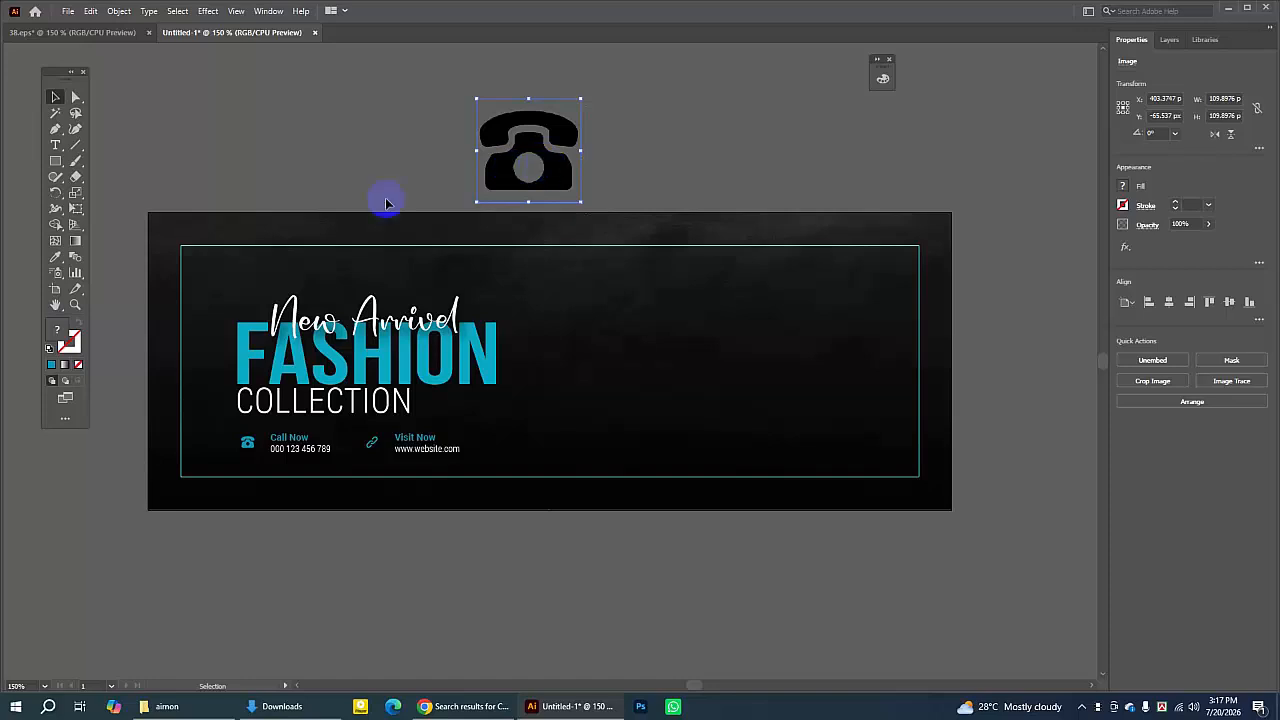
- Try to set the phone icon's fill to a bright cyan color
{"action": "double_click", "coordinate": [57, 330]}
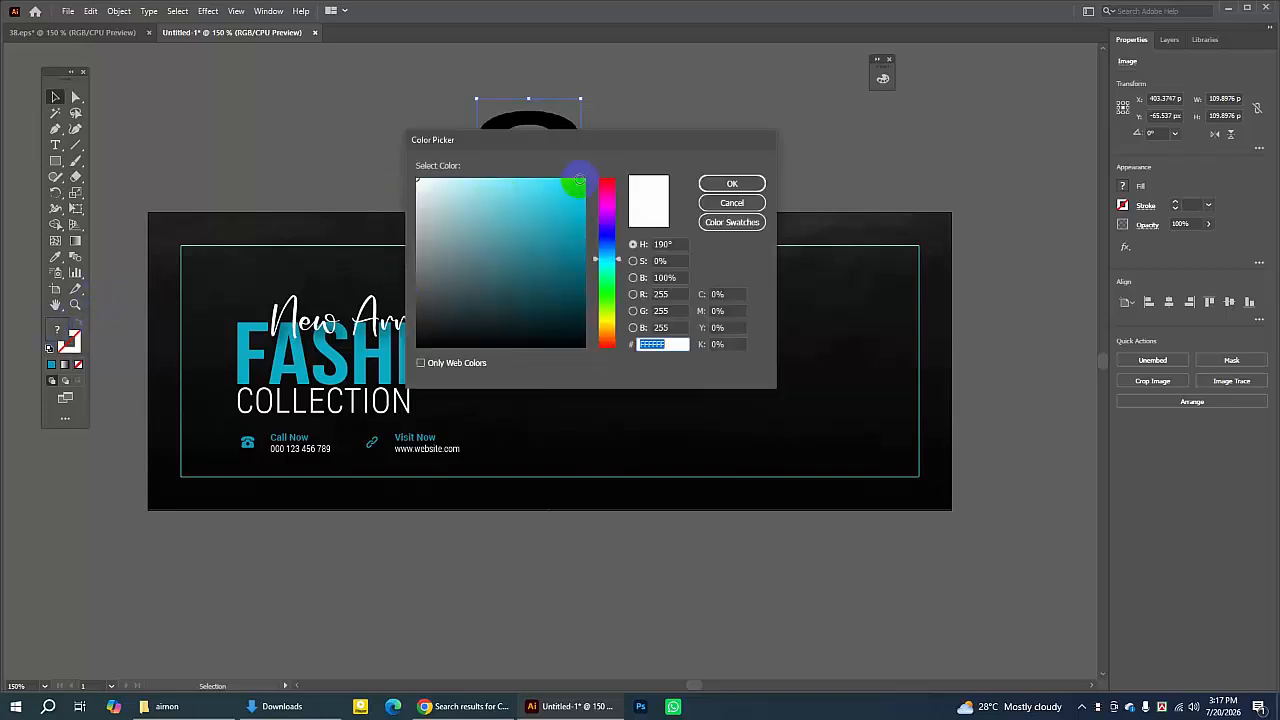
{"action": "left_click", "coordinate": [579, 180]}
{"action": "left_click", "coordinate": [732, 184]}
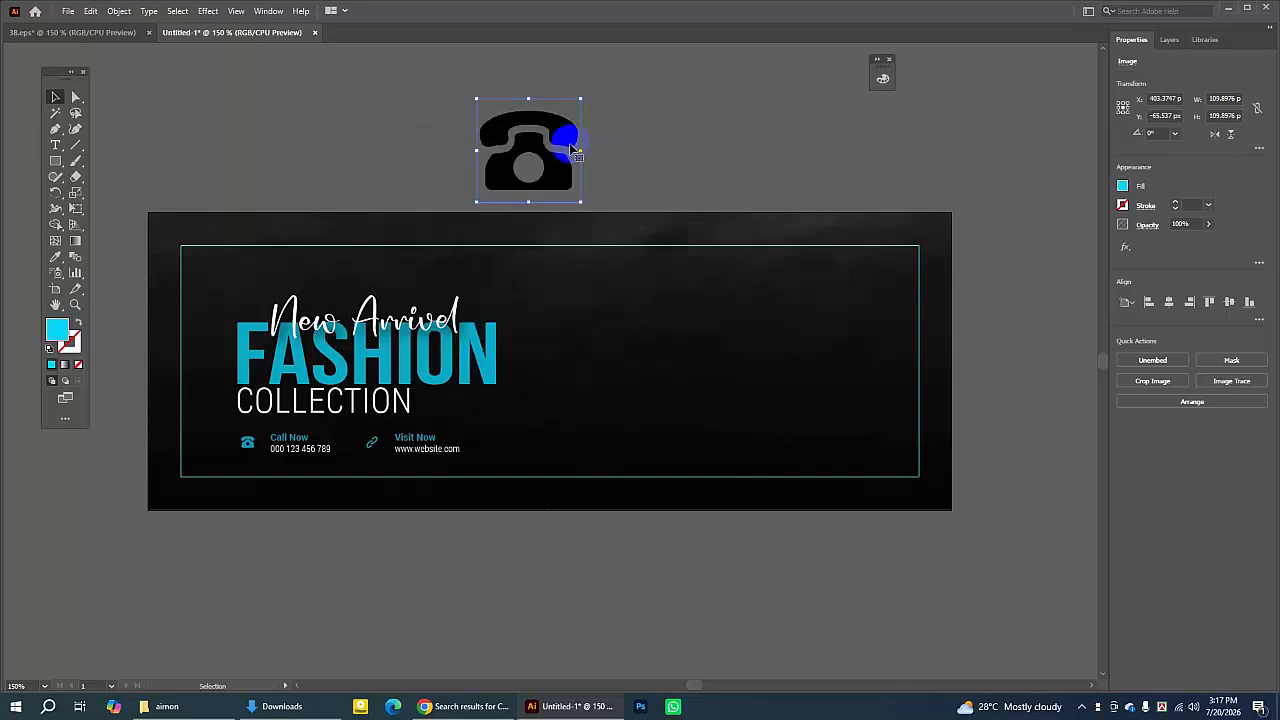
{"action": "left_click", "coordinate": [678, 144]}
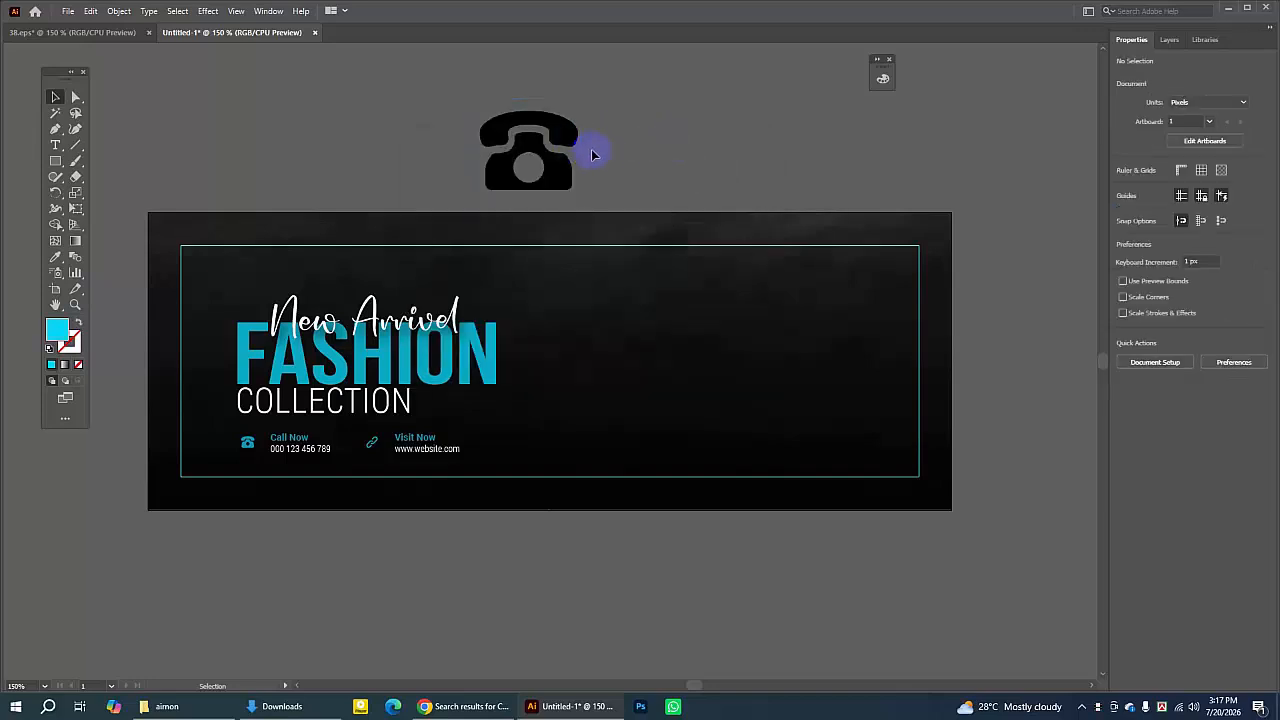
- Image Trace the phone icon with the Silhouettes preset and expand it into vector shapes
{"action": "left_click", "coordinate": [561, 135]}
{"action": "left_click_drag", "start_coordinate": [578, 140], "coordinate": [562, 131]}
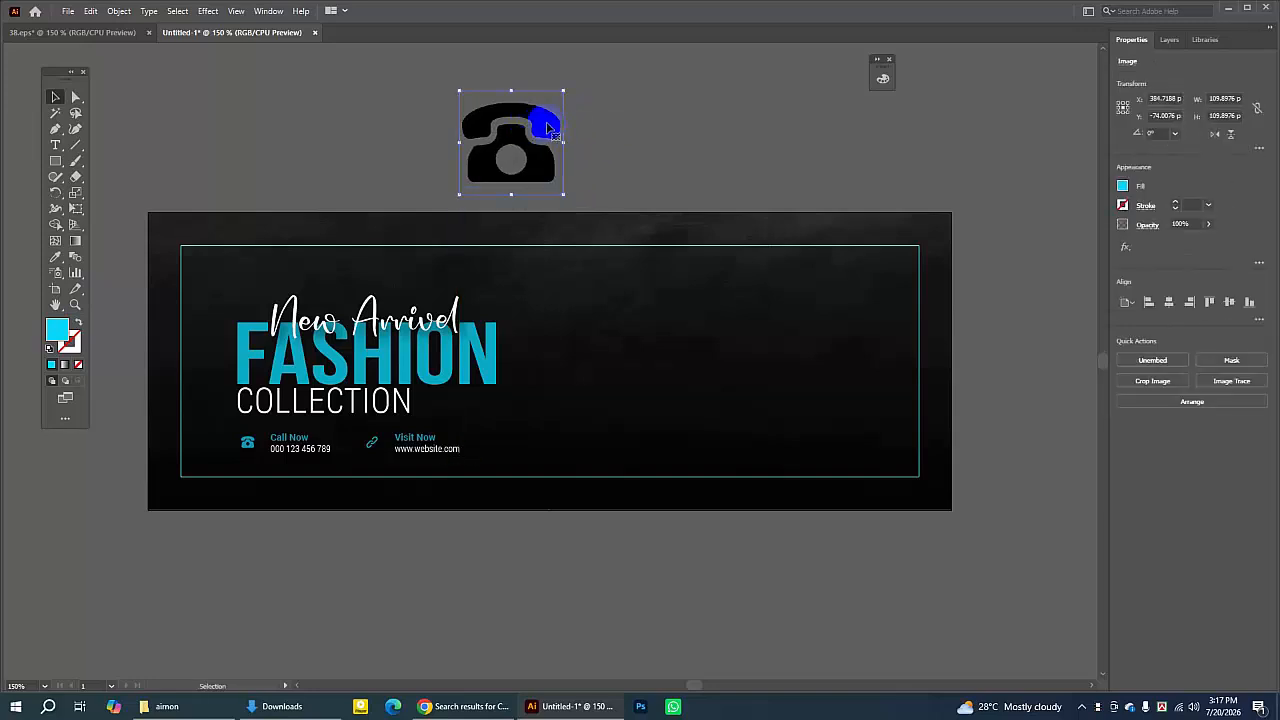
{"action": "left_click", "coordinate": [1248, 387]}
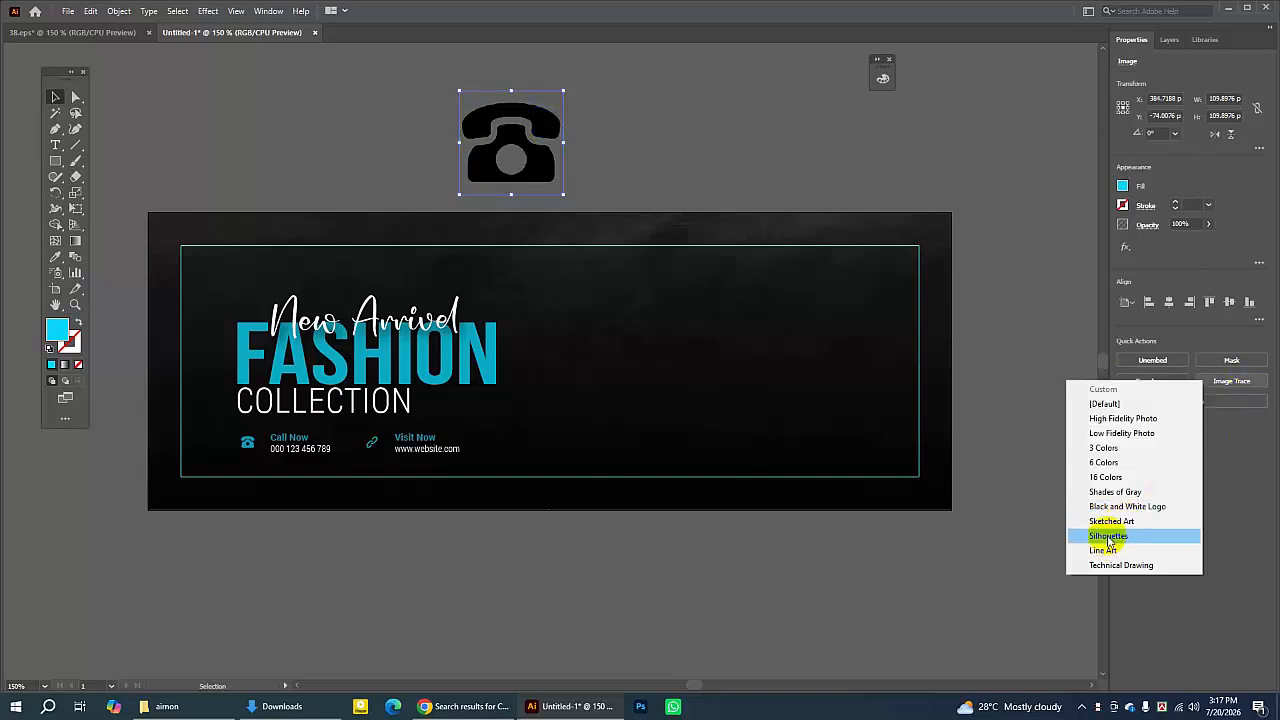
{"action": "left_click", "coordinate": [1107, 537]}
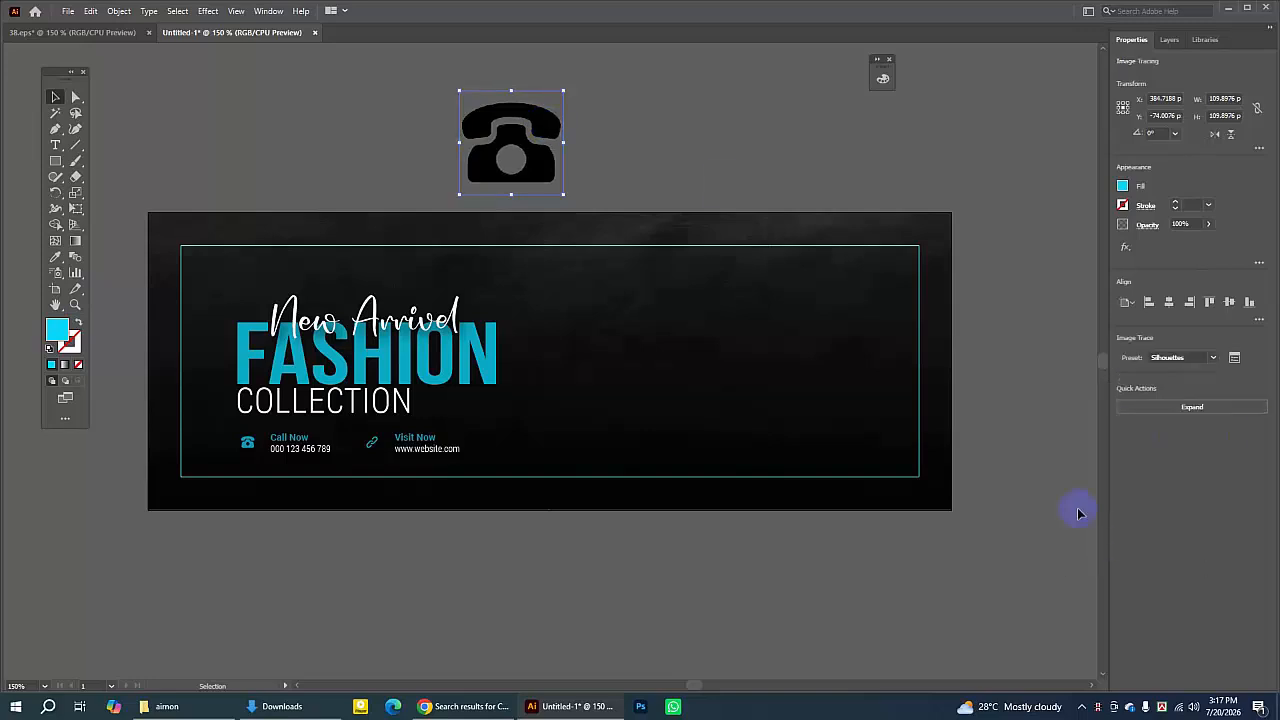
{"action": "left_click", "coordinate": [1160, 410]}
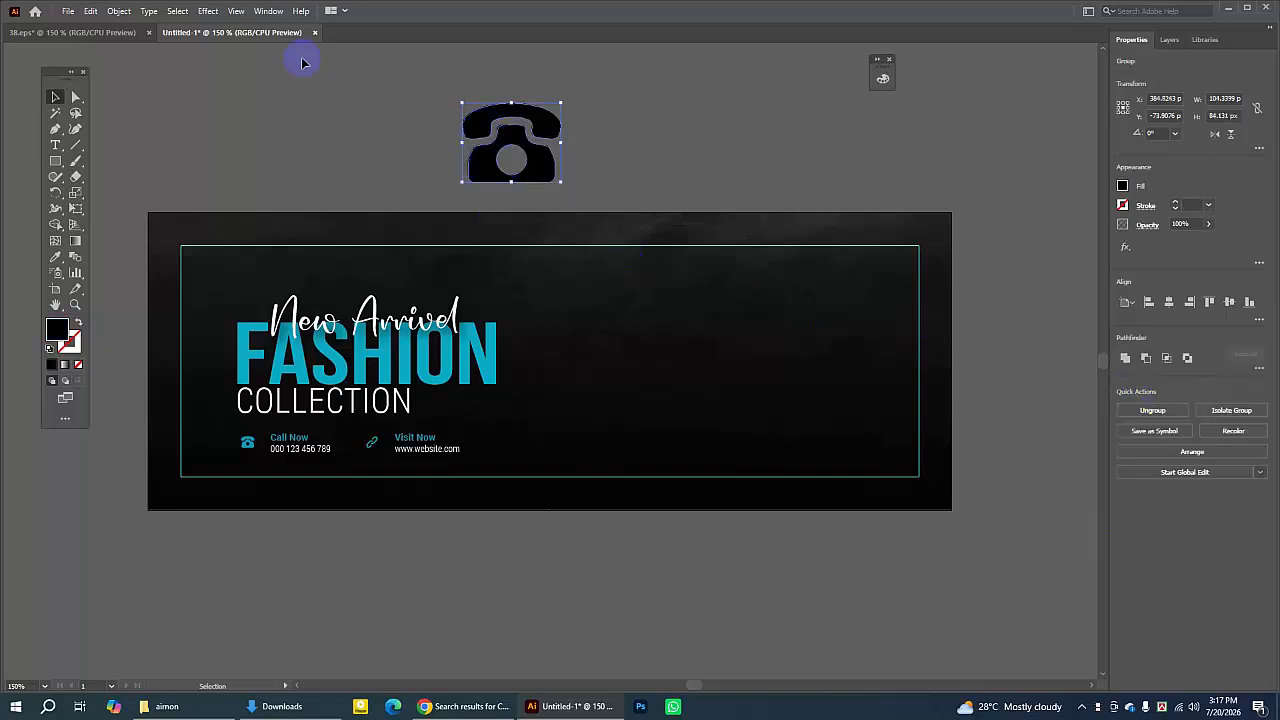
{"action": "left_click", "coordinate": [266, 11]}
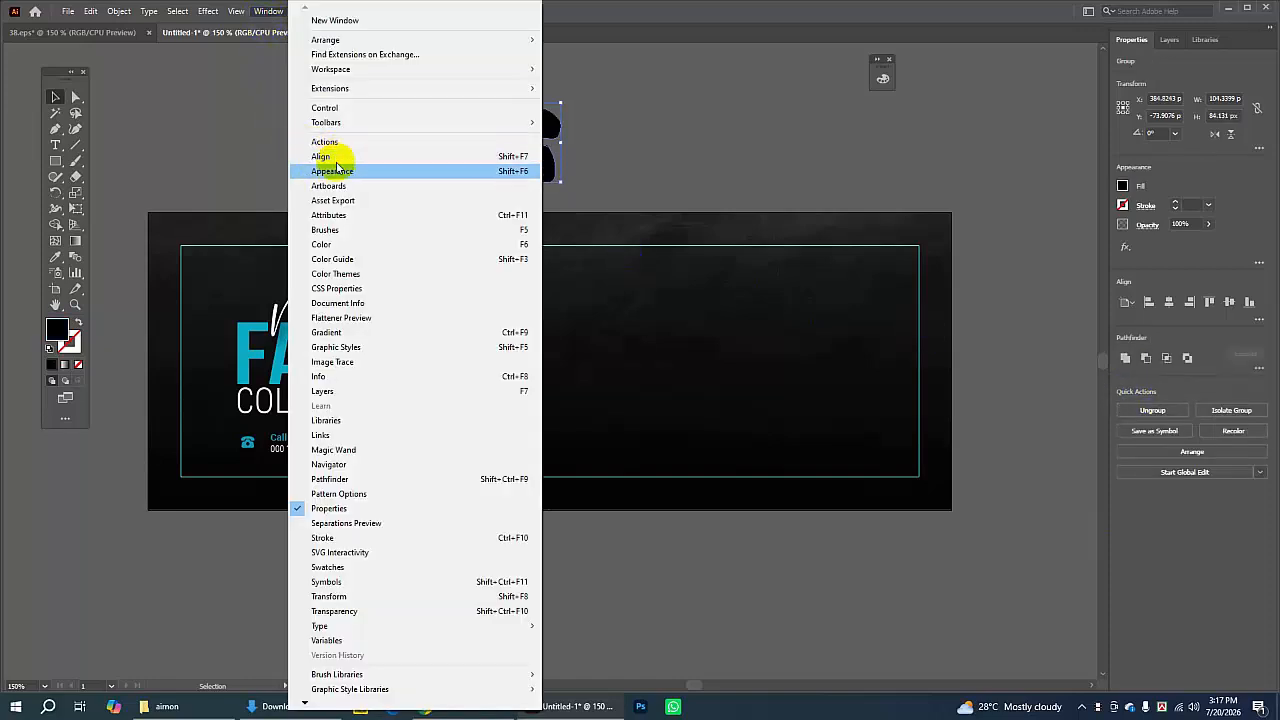
{"action": "left_click", "coordinate": [324, 246]}
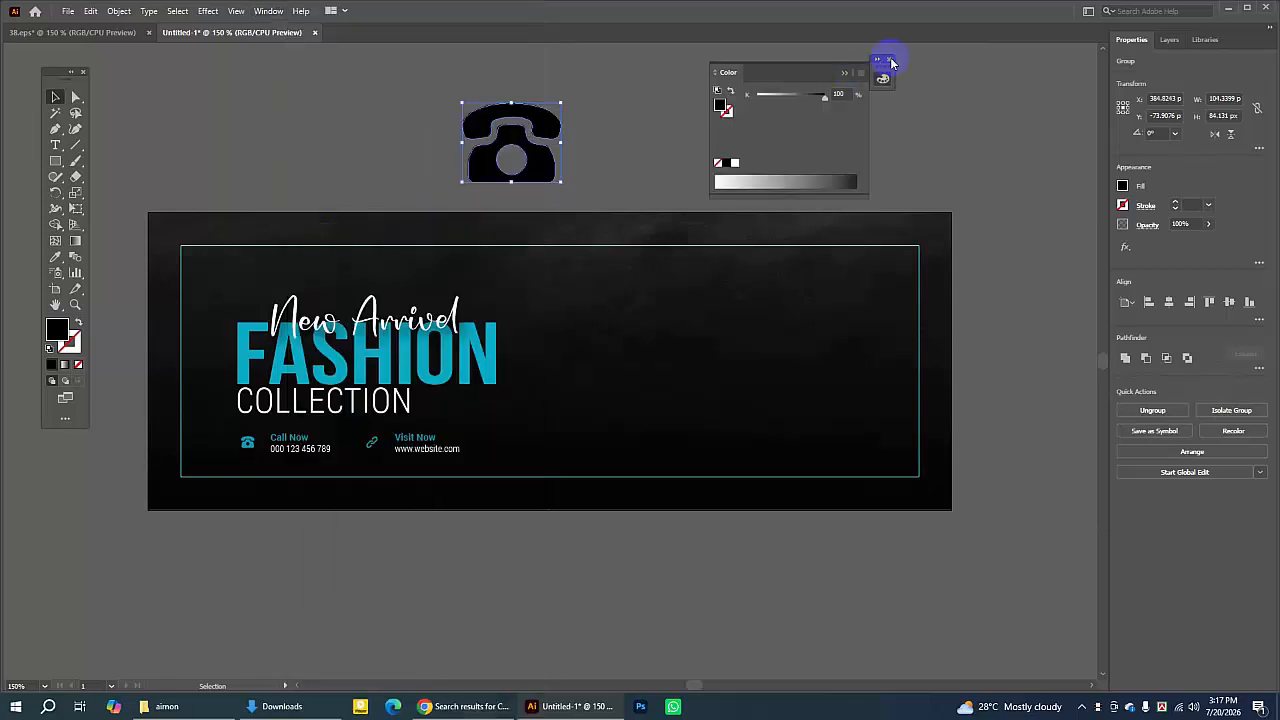
{"action": "left_click", "coordinate": [891, 62]}
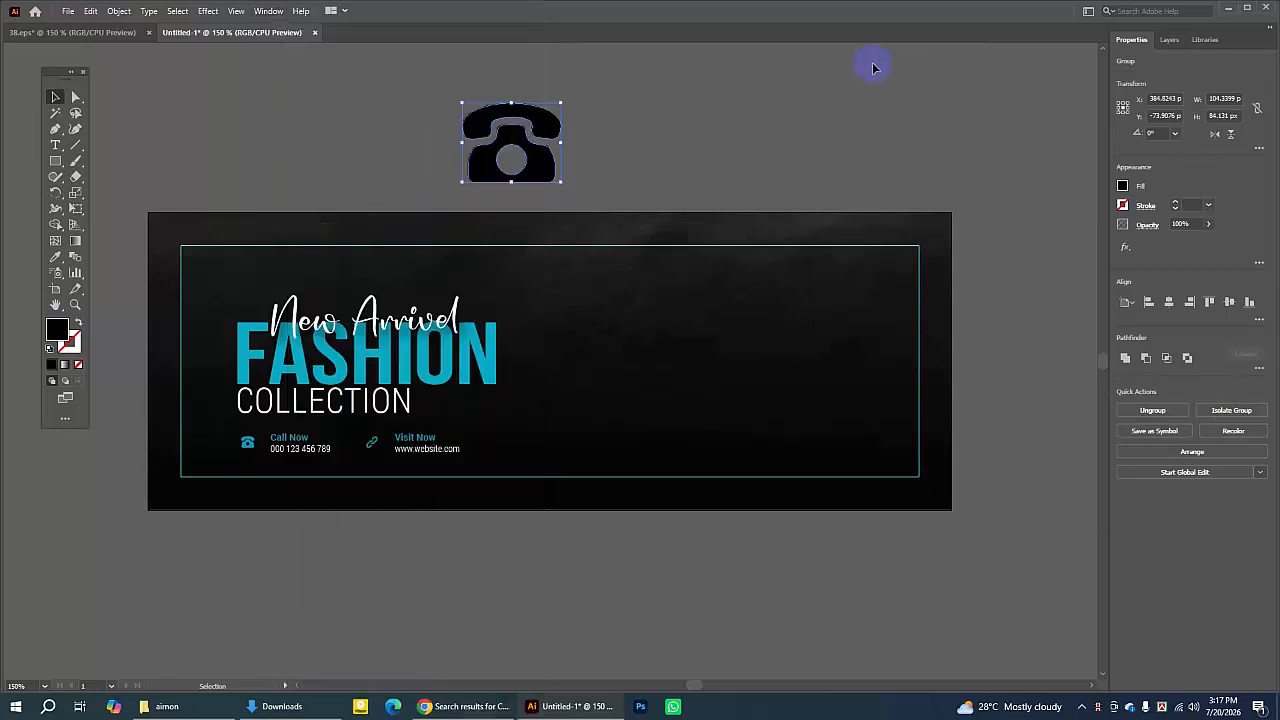
- Open the Color panel in RGB mode and eyedrop the cyan of the FASHION text onto the phone icon
{"action": "left_click", "coordinate": [266, 11]}
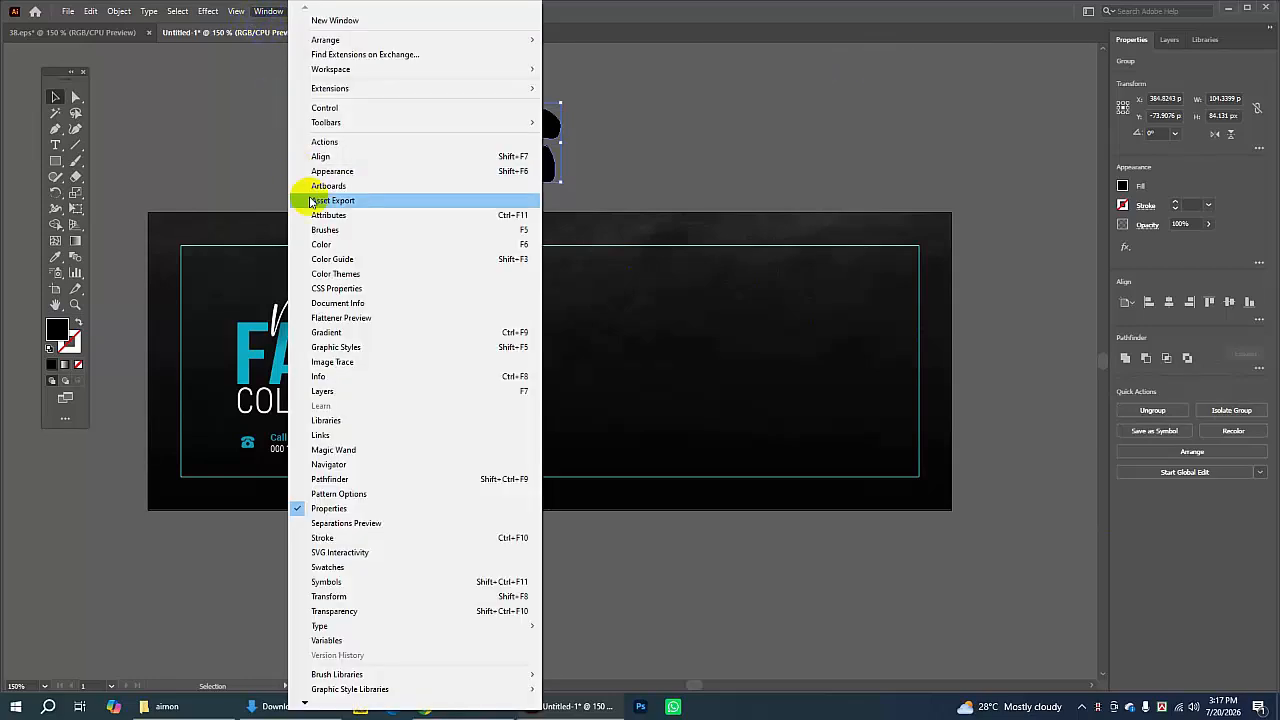
{"action": "left_click", "coordinate": [354, 247]}
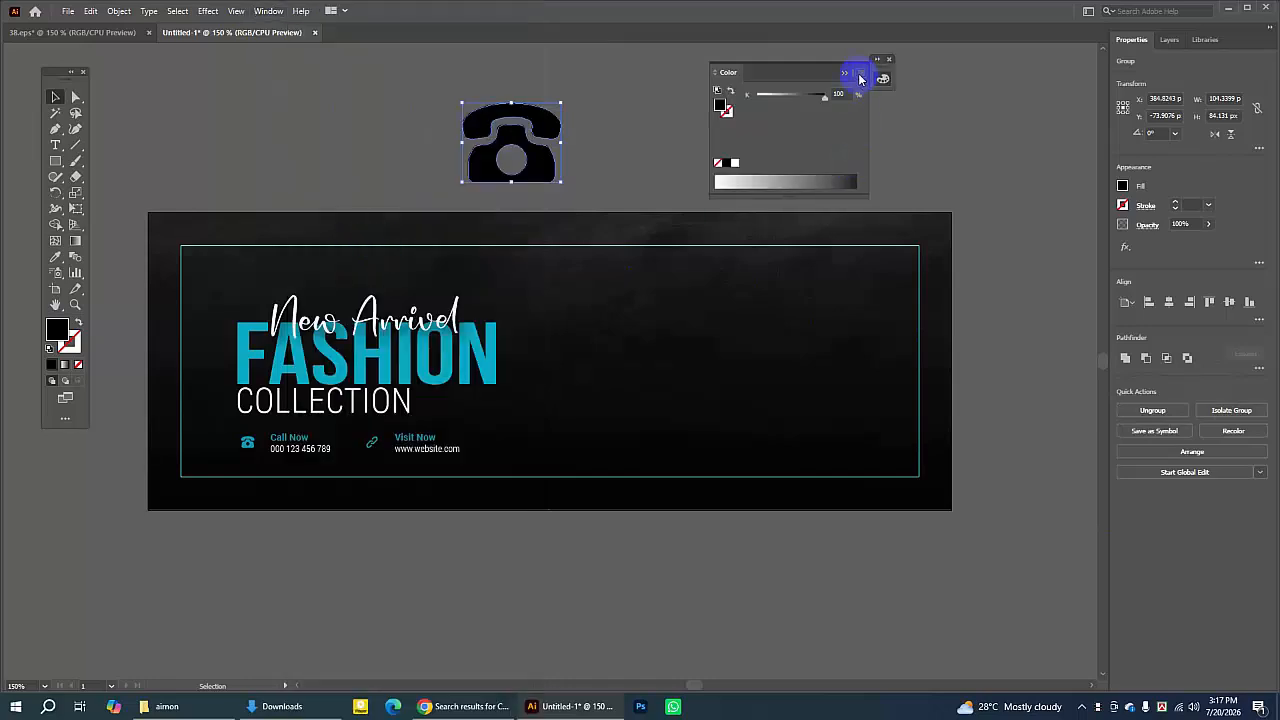
{"action": "left_click", "coordinate": [863, 77]}
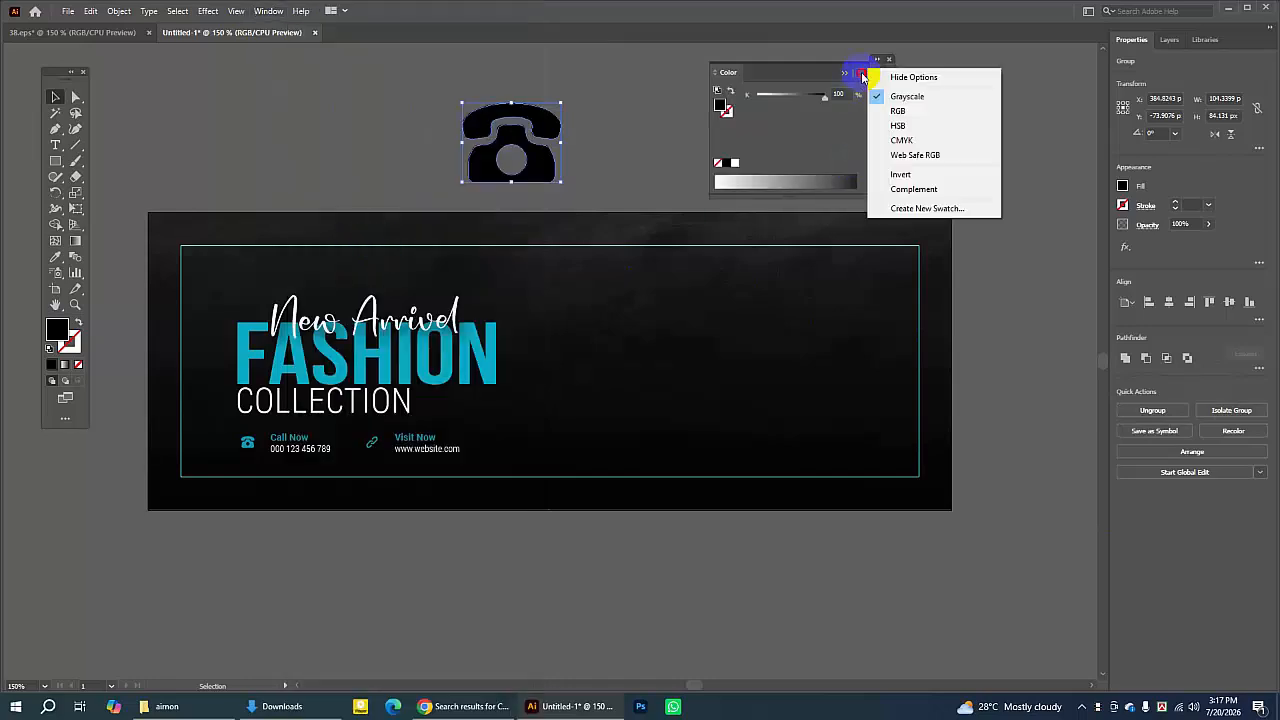
{"action": "left_click", "coordinate": [895, 114]}
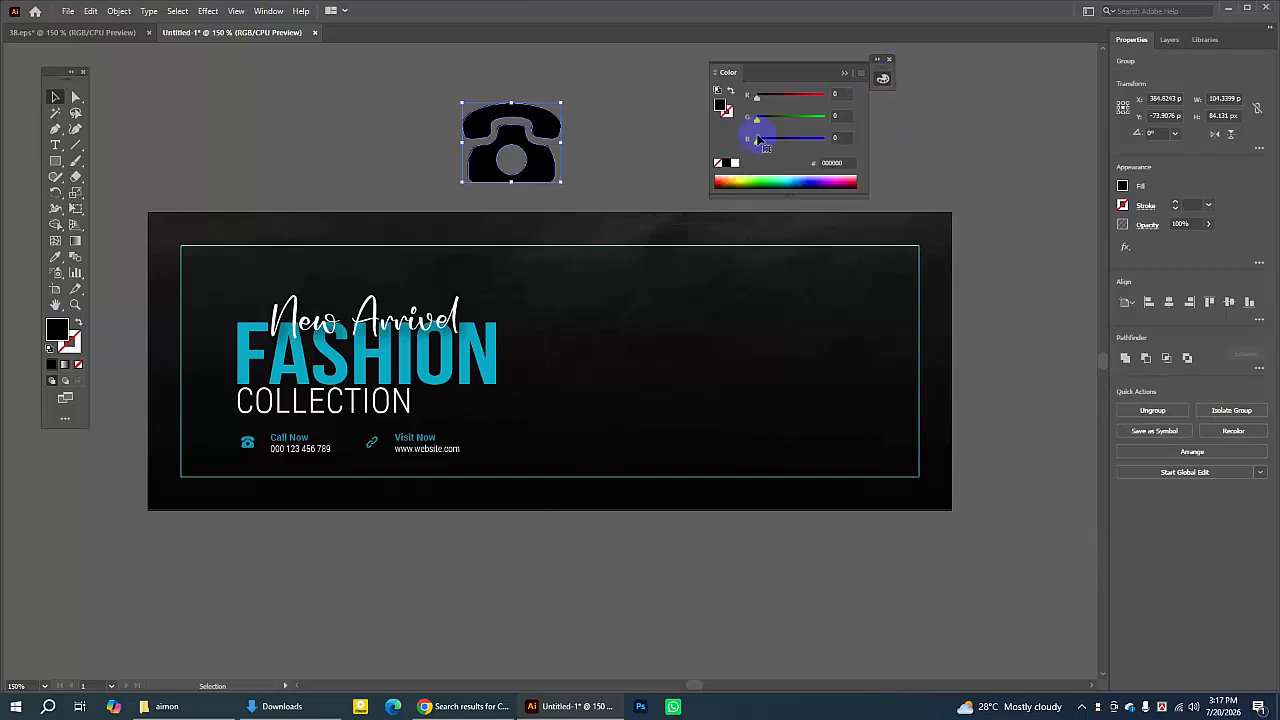
{"action": "left_click", "coordinate": [56, 258]}
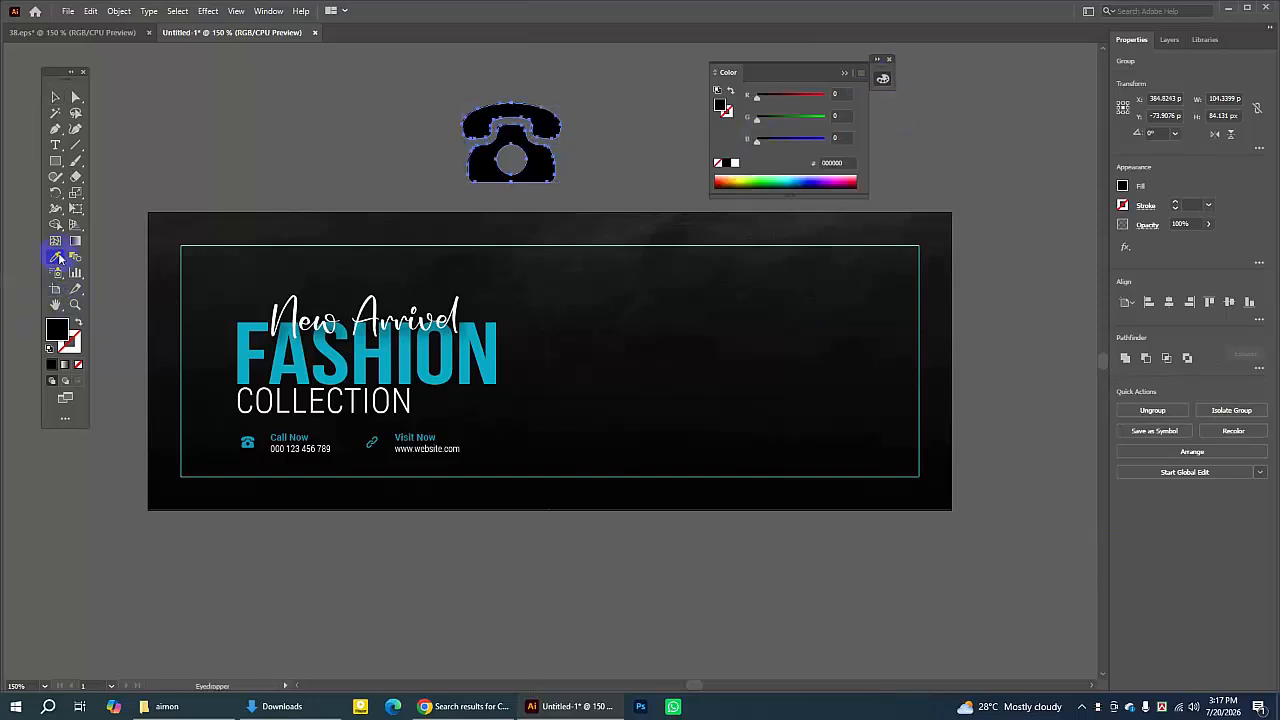
{"action": "left_click", "coordinate": [492, 330]}
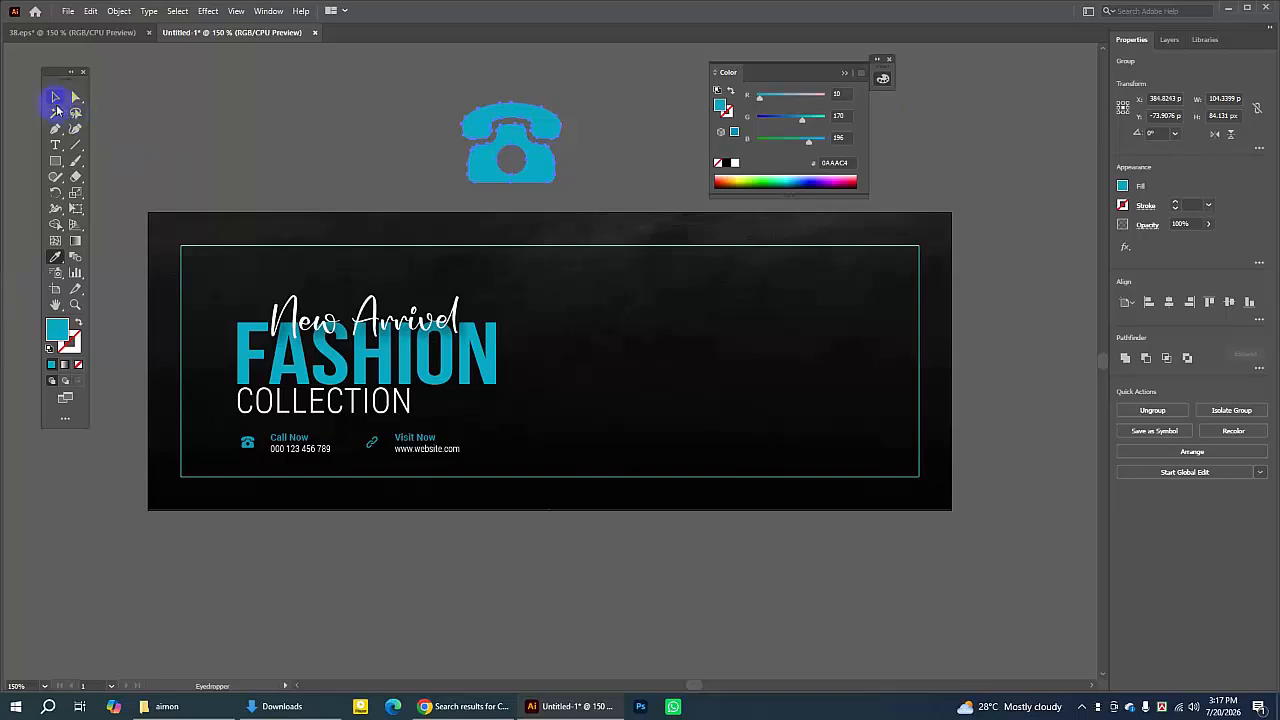
- Shrink the traced phone icon to a tiny size, then select and delete it
{"action": "left_click", "coordinate": [248, 97]}
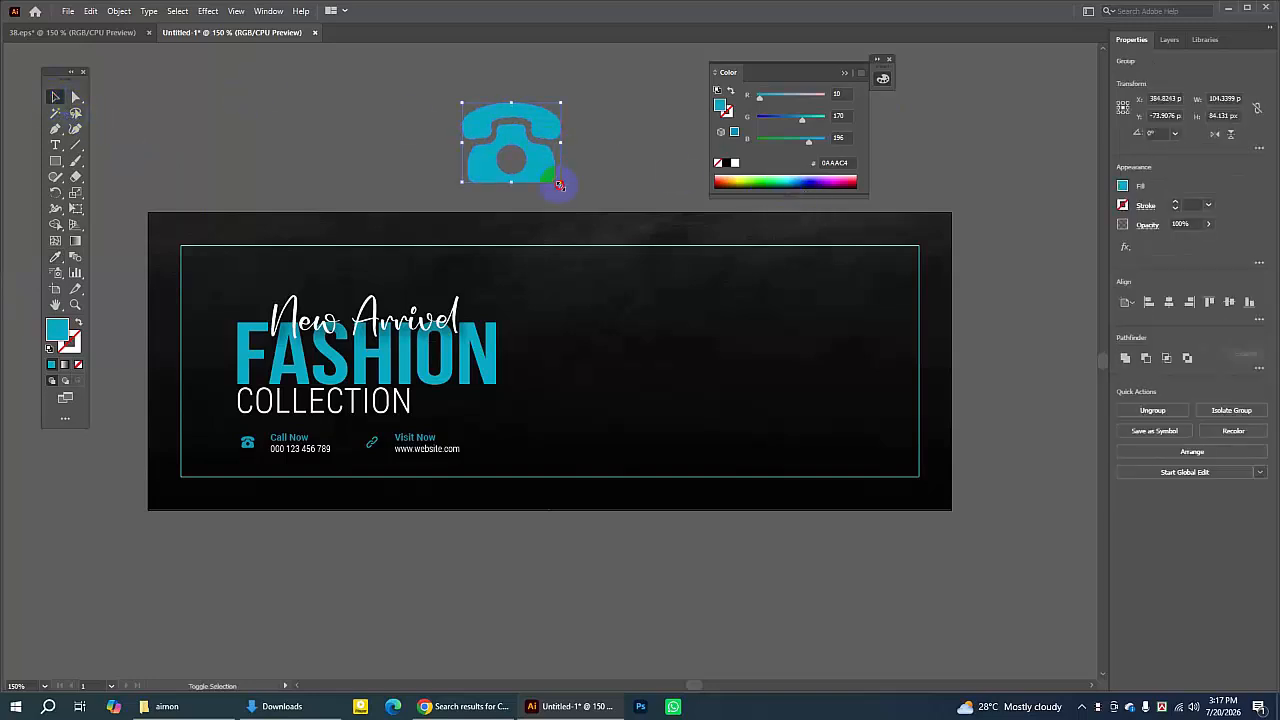
{"action": "left_click_drag", "start_coordinate": [560, 185], "coordinate": [408, 107]}
{"action": "left_click", "coordinate": [500, 126]}
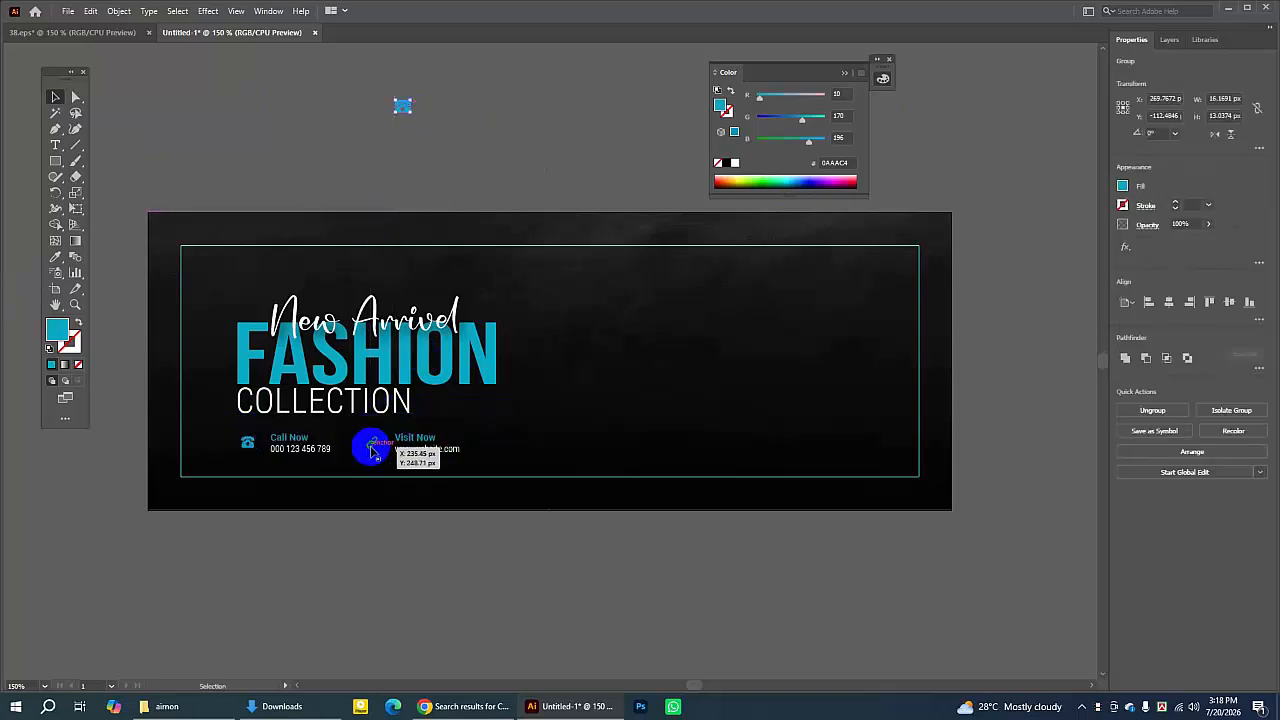
{"action": "left_click", "coordinate": [442, 108]}
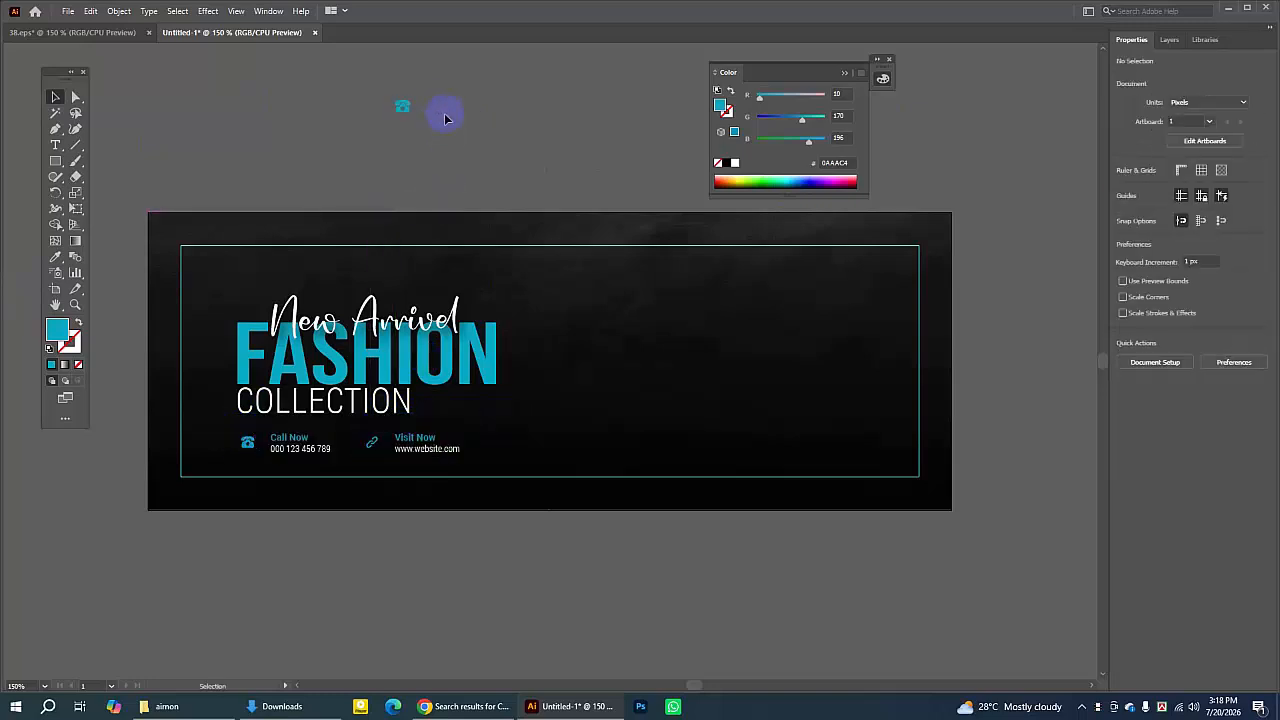
{"action": "left_click", "coordinate": [405, 108]}
{"action": "key", "text": "Delete"}
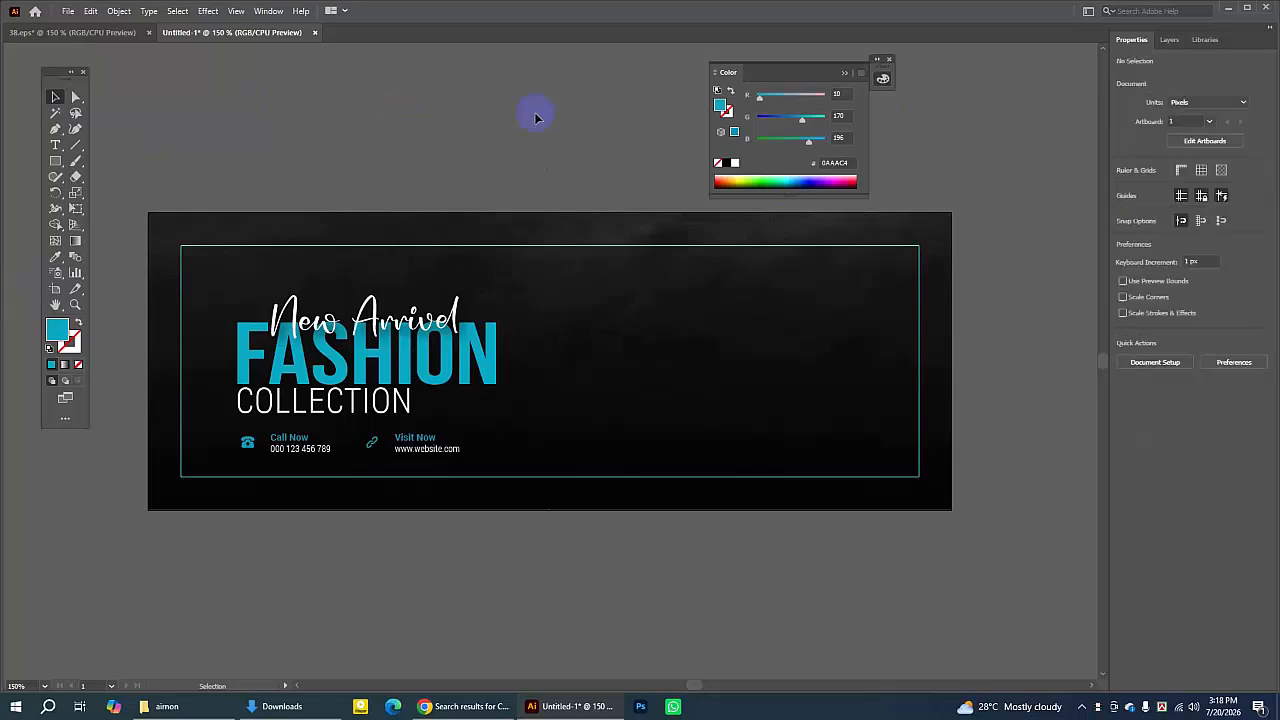
- Switch to the browser and search Flaticon for link icons
{"action": "left_click", "coordinate": [455, 708]}
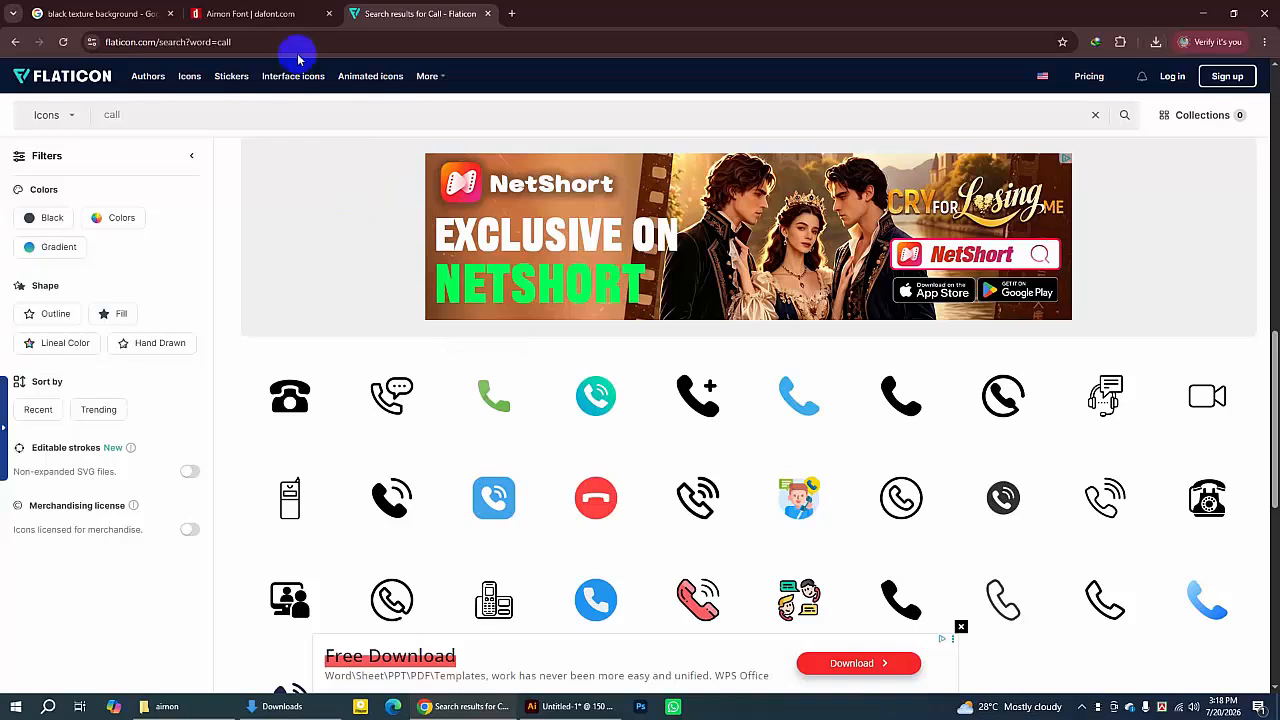
{"action": "left_click_drag", "start_coordinate": [183, 114], "coordinate": [38, 95]}
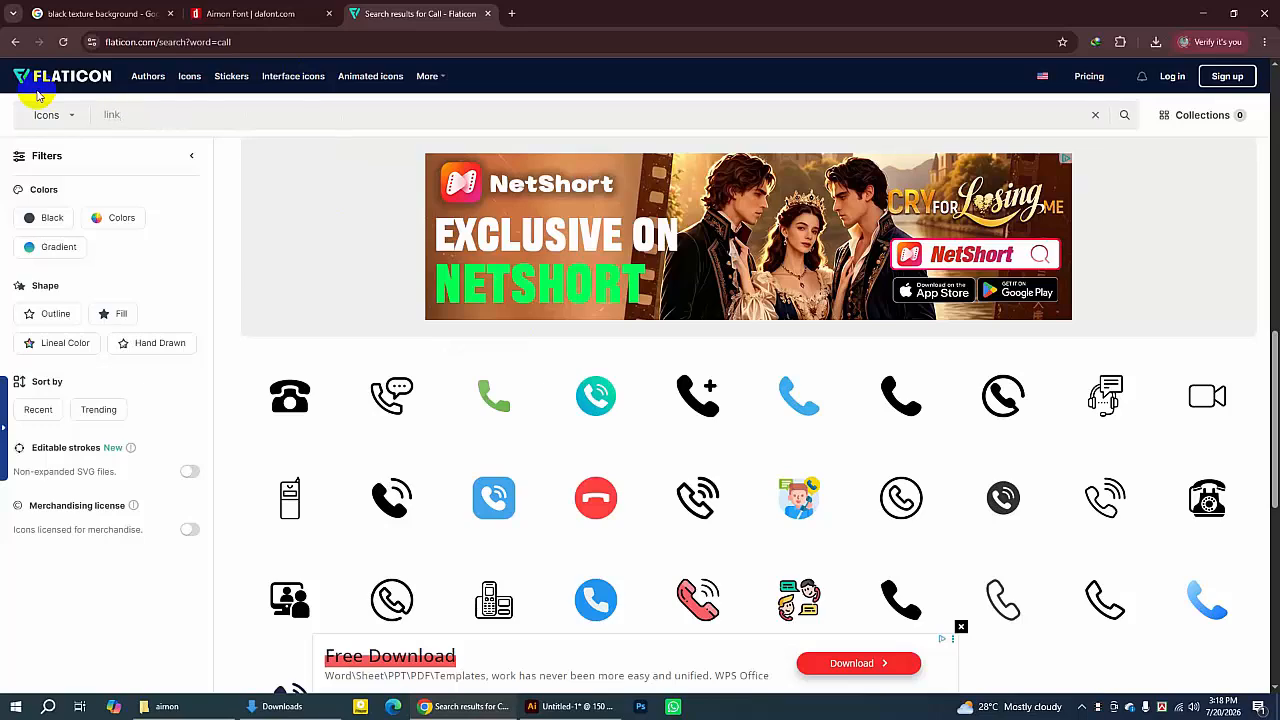
{"action": "key", "text": "Return"}
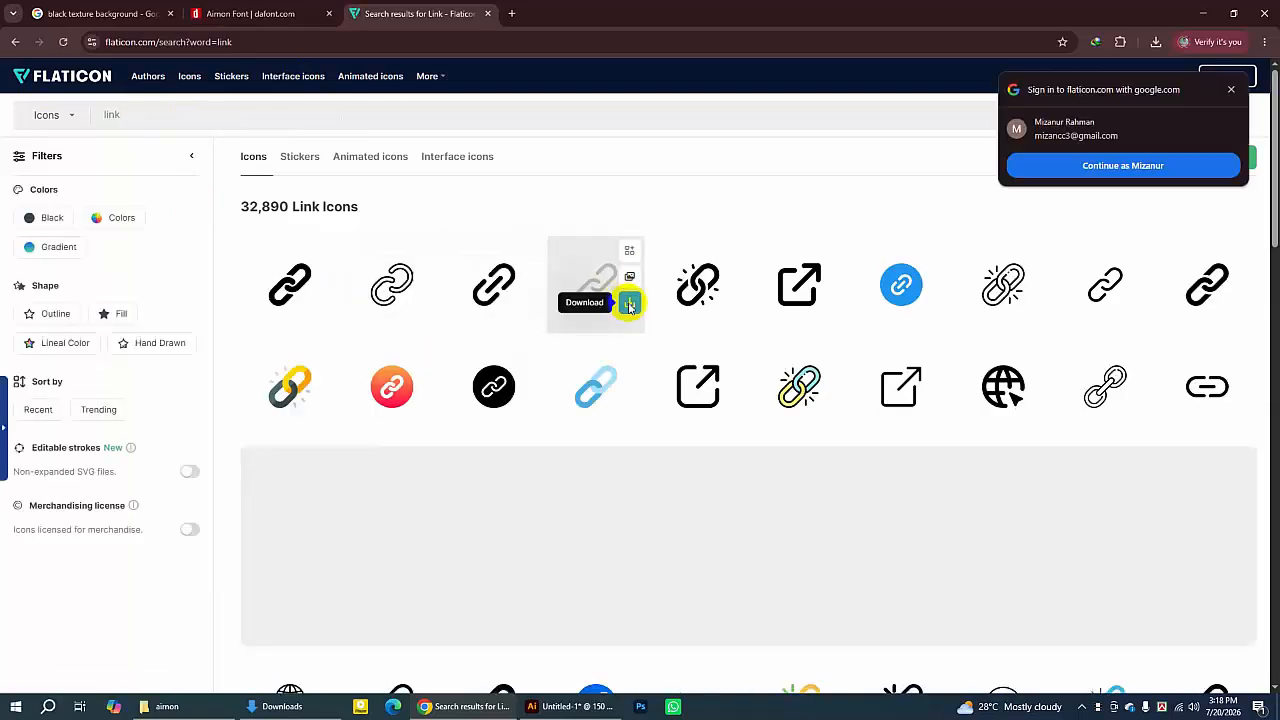
- Download the outline chain-link icon as a PNG and show link.png in the Downloads folder
{"action": "left_click", "coordinate": [629, 305]}
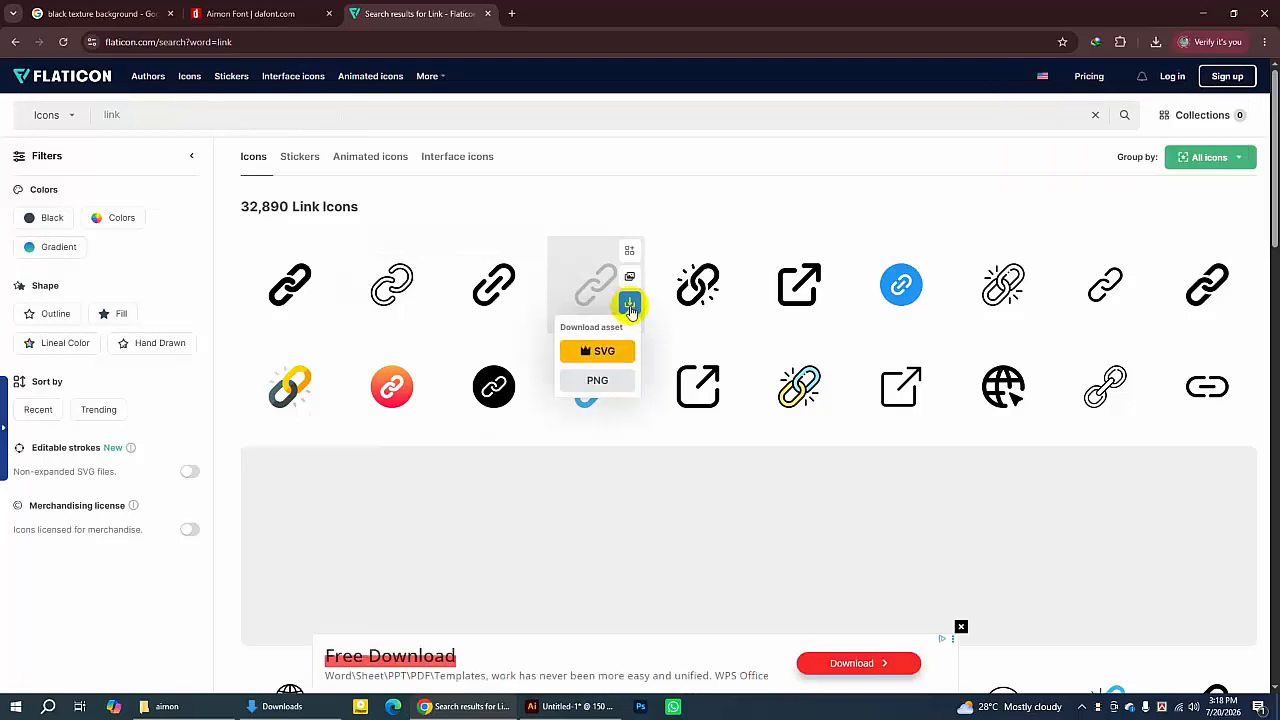
{"action": "left_click", "coordinate": [596, 378]}
{"action": "left_click", "coordinate": [787, 325]}
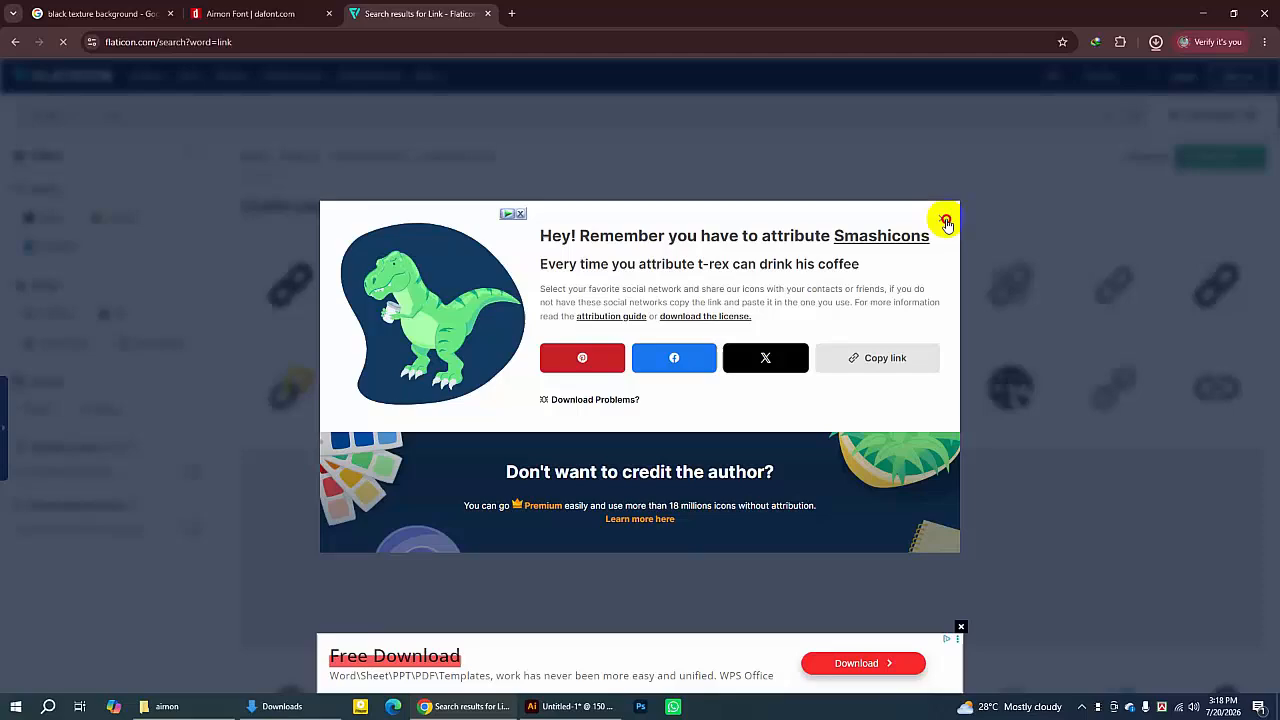
{"action": "left_click", "coordinate": [946, 222]}
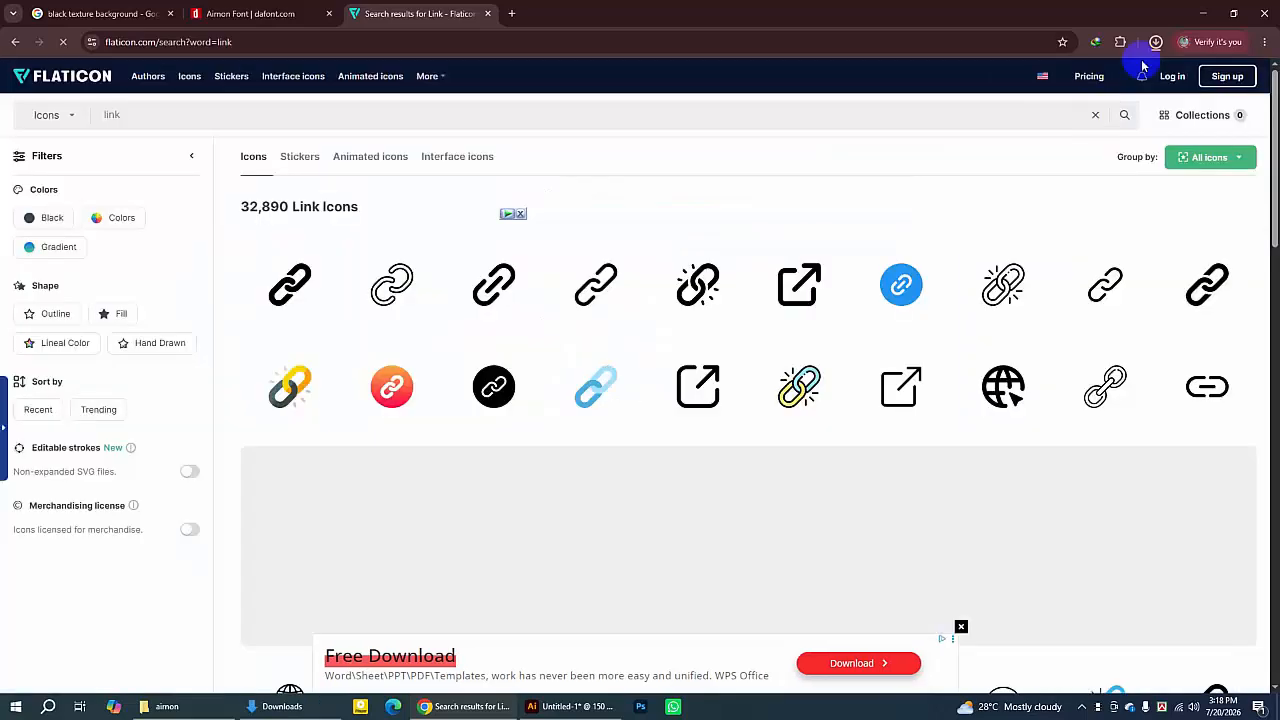
{"action": "left_click", "coordinate": [1155, 43]}
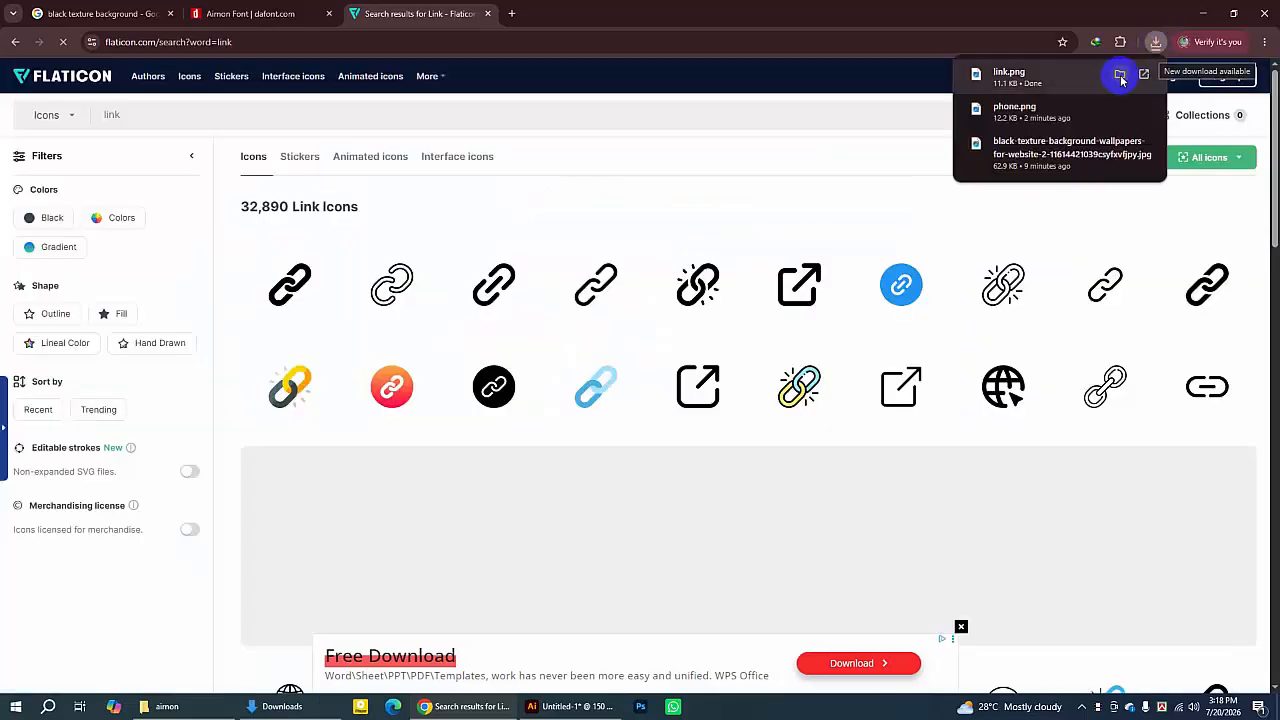
{"action": "left_click", "coordinate": [1122, 84]}
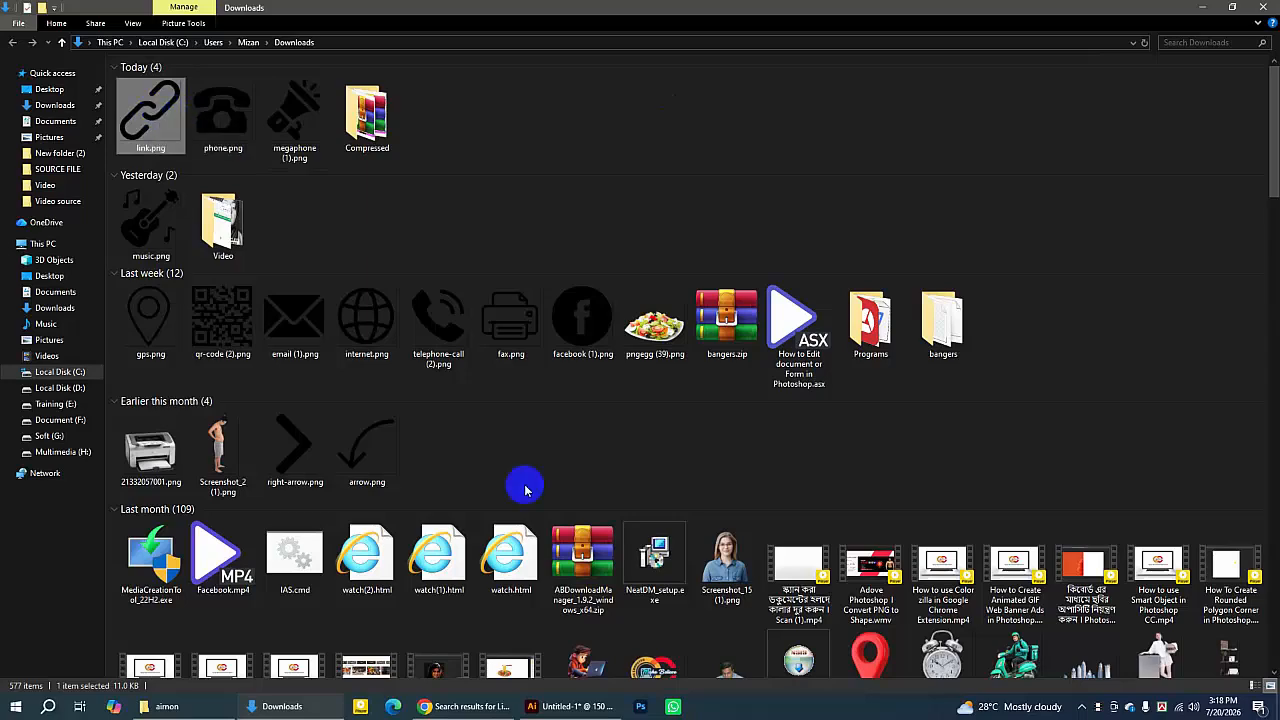
- Switch back to Illustrator and collapse the Color panel
{"action": "left_click", "coordinate": [462, 707]}
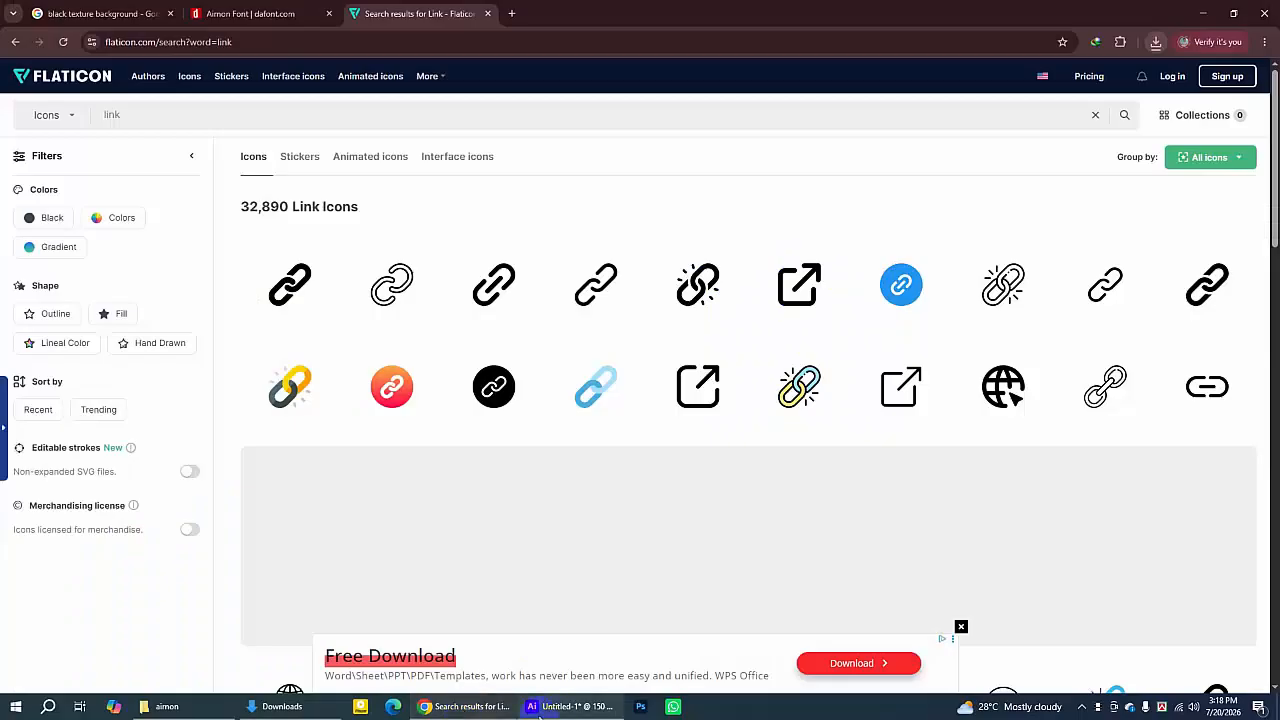
{"action": "left_click", "coordinate": [560, 707]}
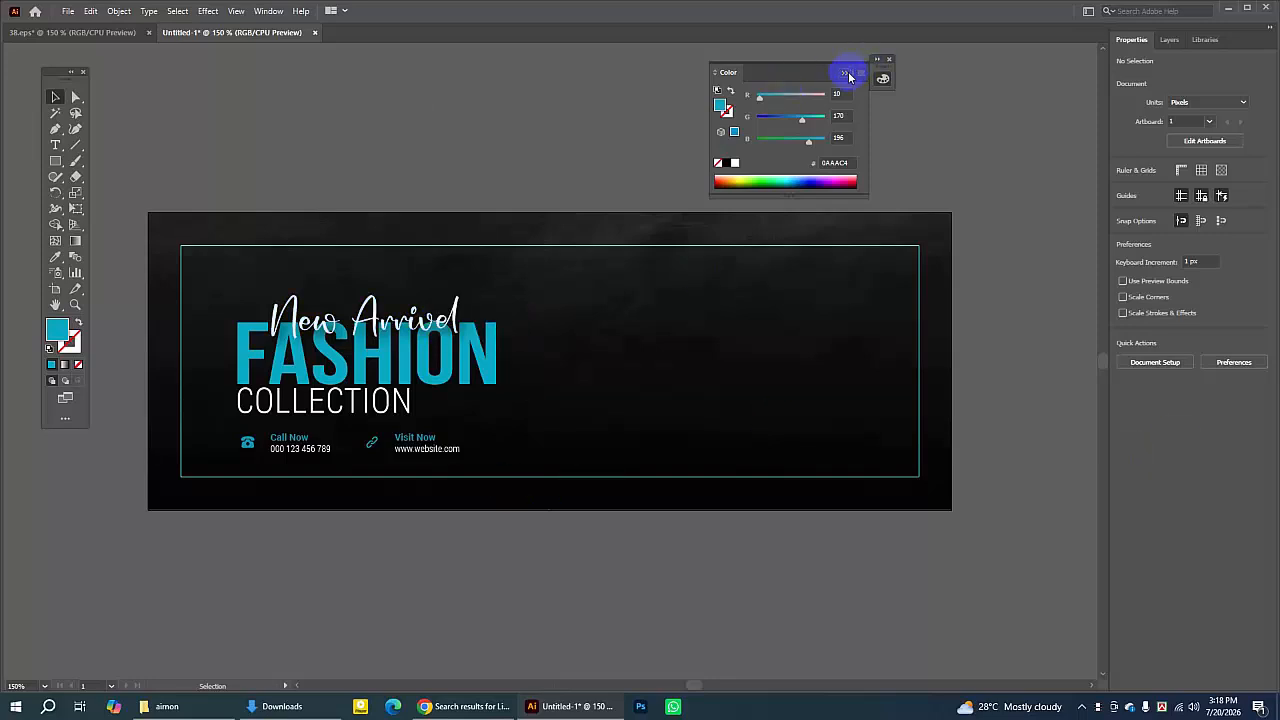
{"action": "left_click", "coordinate": [846, 75]}
- Copy the model photo from the 38.eps reference document
{"action": "left_click", "coordinate": [78, 32]}
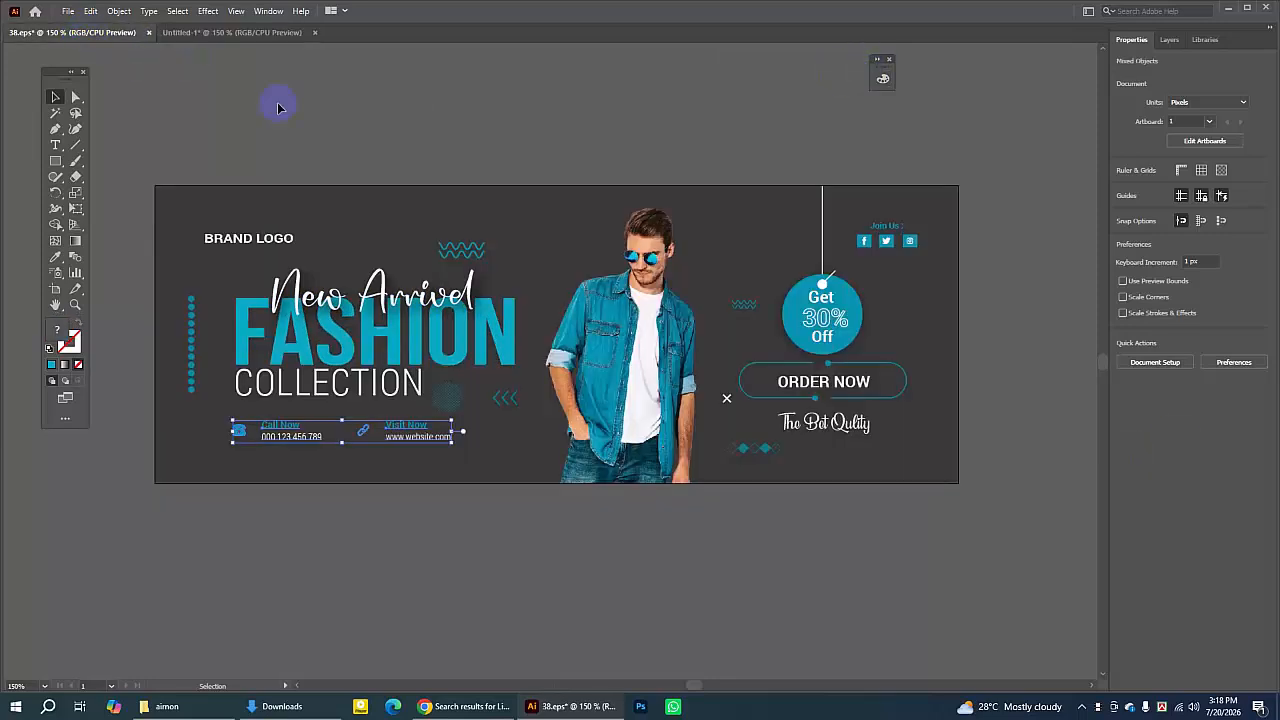
{"action": "left_click", "coordinate": [655, 300]}
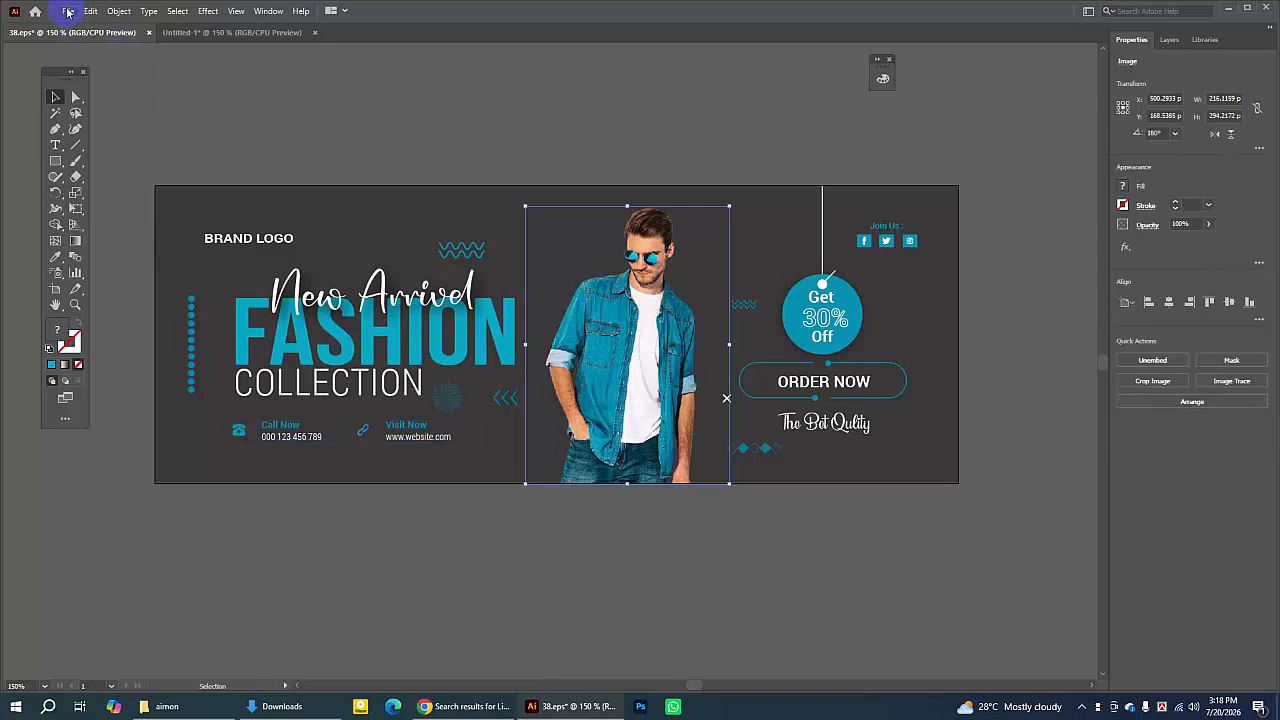
{"action": "left_click", "coordinate": [90, 11]}
{"action": "left_click", "coordinate": [114, 73]}
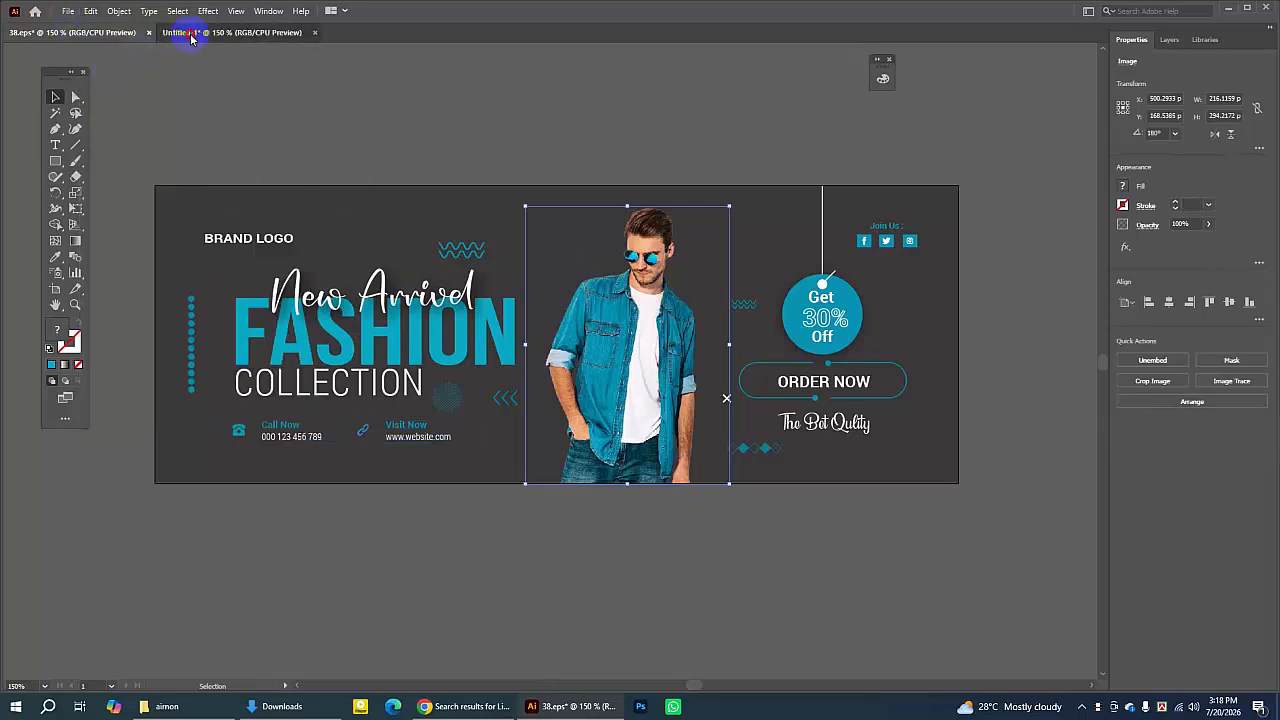
- Paste the model photo into the banner document and position it at the artboard's centre, about 224 px wide
{"action": "left_click", "coordinate": [191, 33]}
{"action": "left_click", "coordinate": [90, 11]}
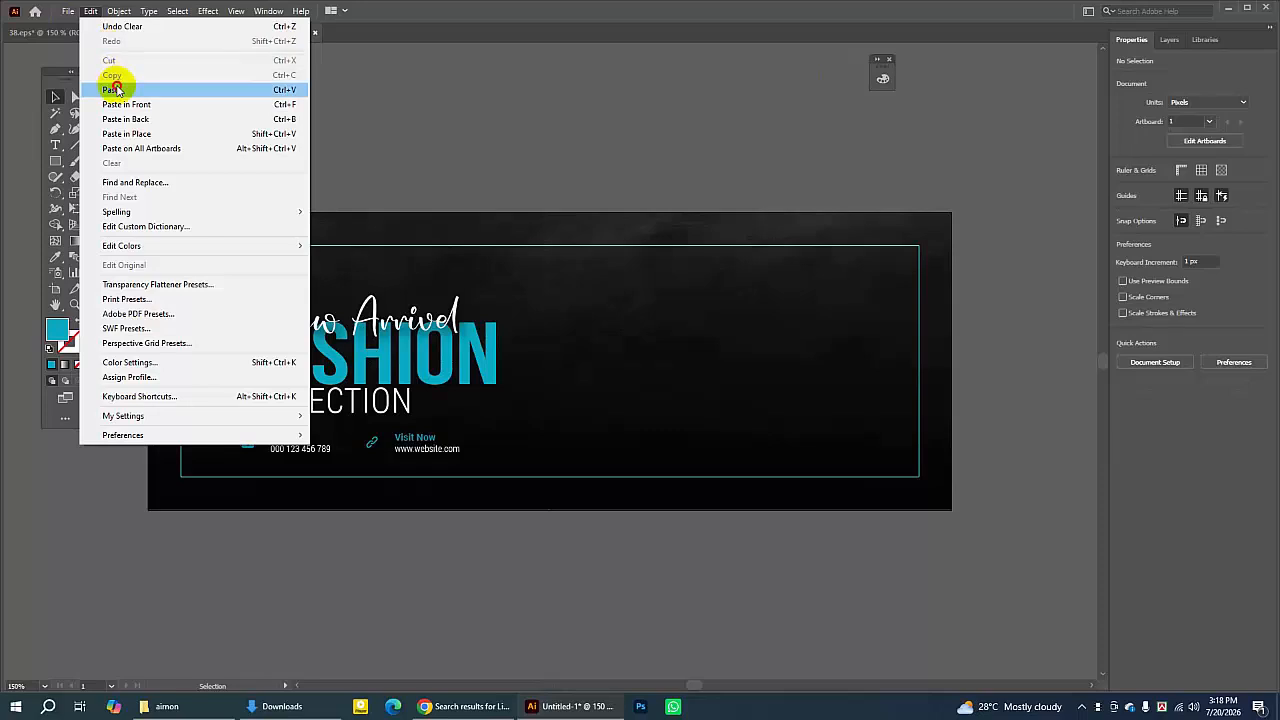
{"action": "left_click", "coordinate": [114, 89]}
{"action": "left_click_drag", "start_coordinate": [571, 380], "coordinate": [649, 390]}
{"action": "left_click_drag", "start_coordinate": [731, 233], "coordinate": [738, 219]}
{"action": "left_click_drag", "start_coordinate": [647, 318], "coordinate": [635, 325]}
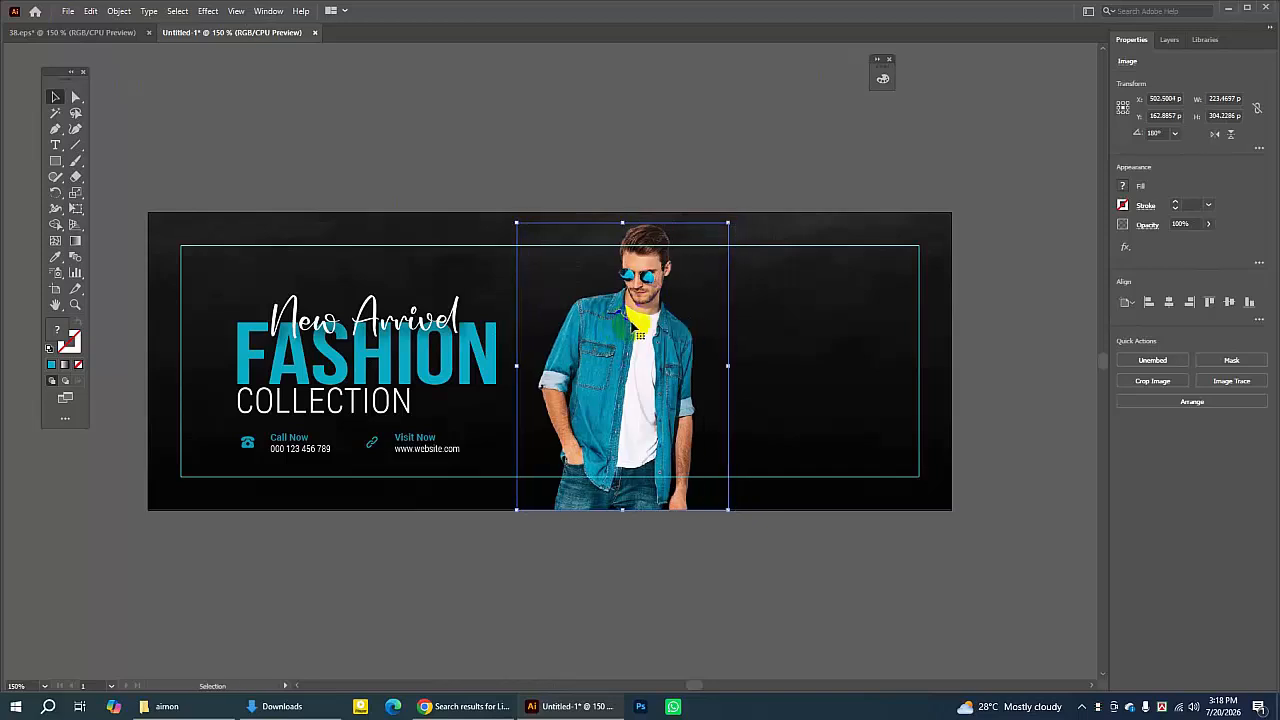
{"action": "left_click_drag", "start_coordinate": [724, 219], "coordinate": [722, 231]}
- Copy the "Join Us" heading and social icons block from the 38.eps reference document
{"action": "left_click", "coordinate": [138, 32]}
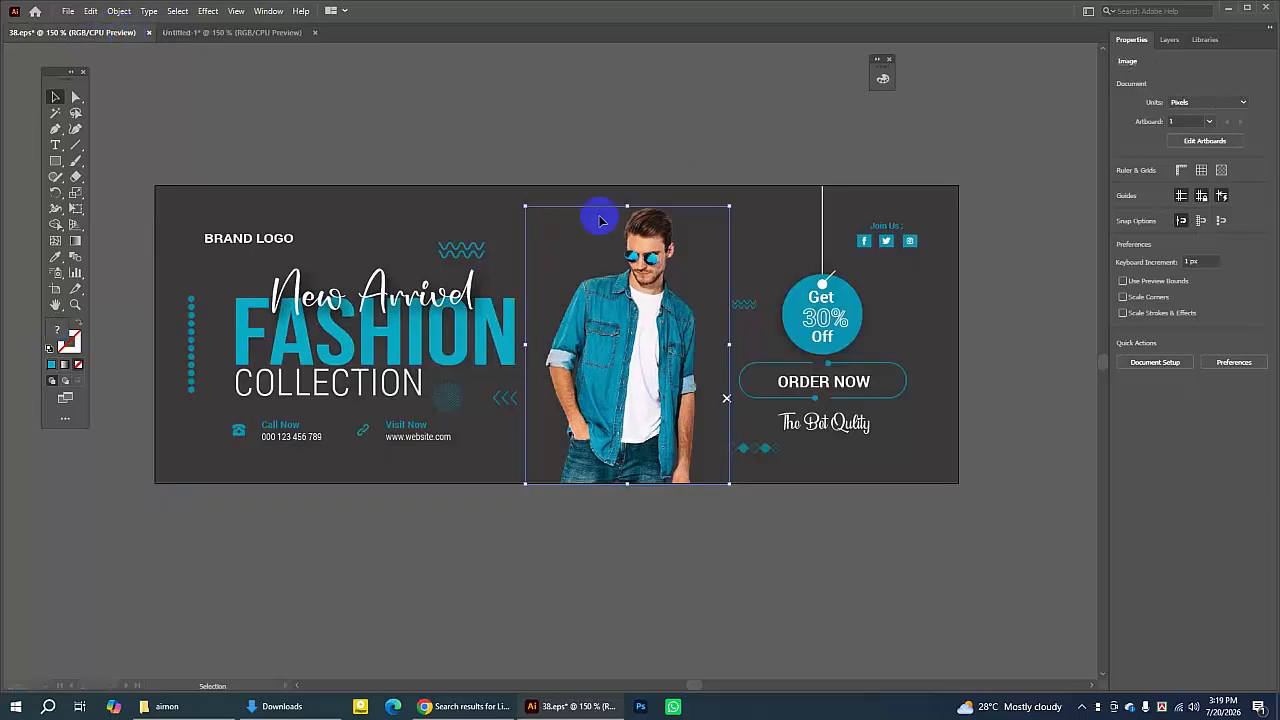
{"action": "left_click", "coordinate": [1008, 349]}
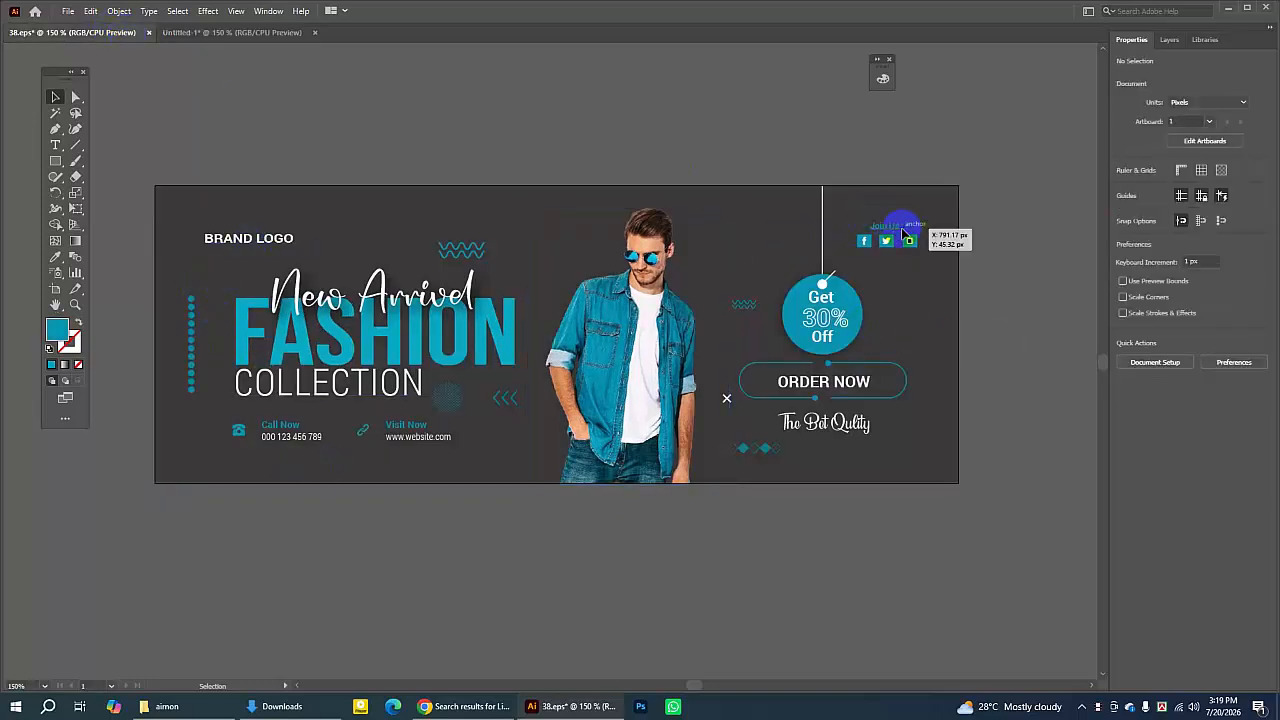
{"action": "left_click_drag", "start_coordinate": [853, 211], "coordinate": [929, 252]}
{"action": "left_click", "coordinate": [90, 11]}
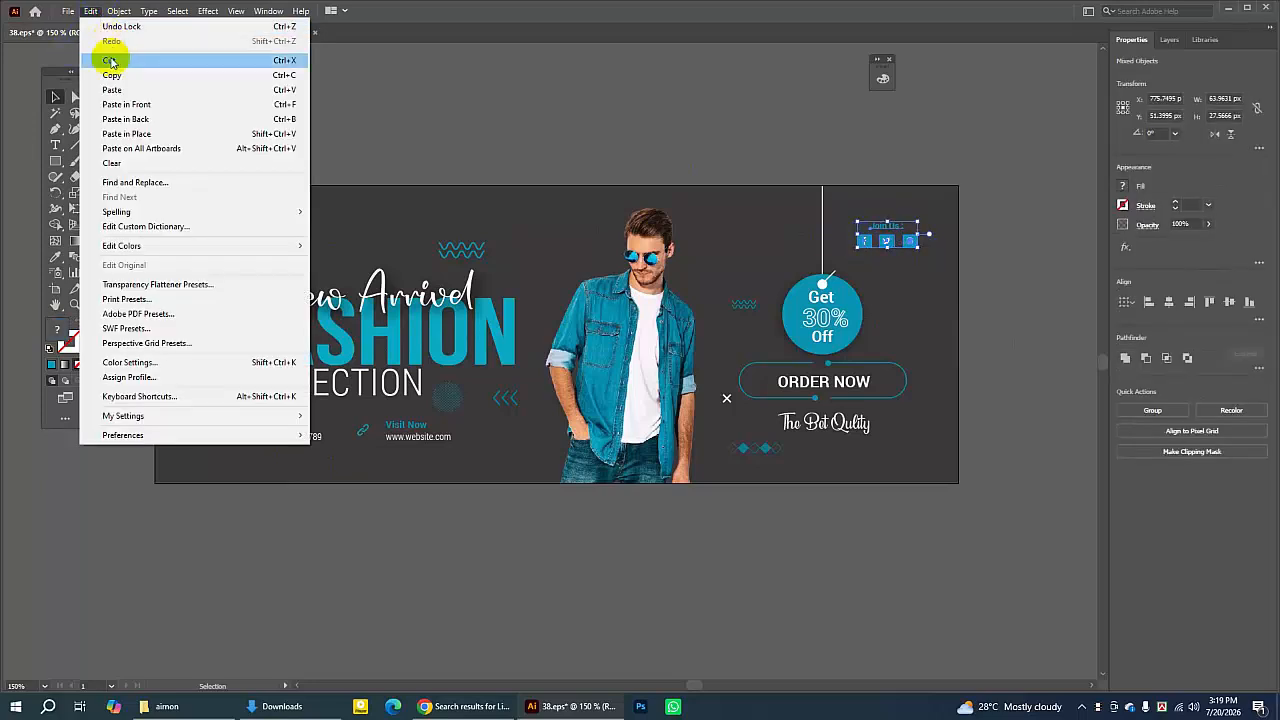
{"action": "left_click", "coordinate": [118, 76]}
- Paste the "Join Us" social block into the banner and position it in the frame's upper-right corner
{"action": "left_click", "coordinate": [229, 32]}
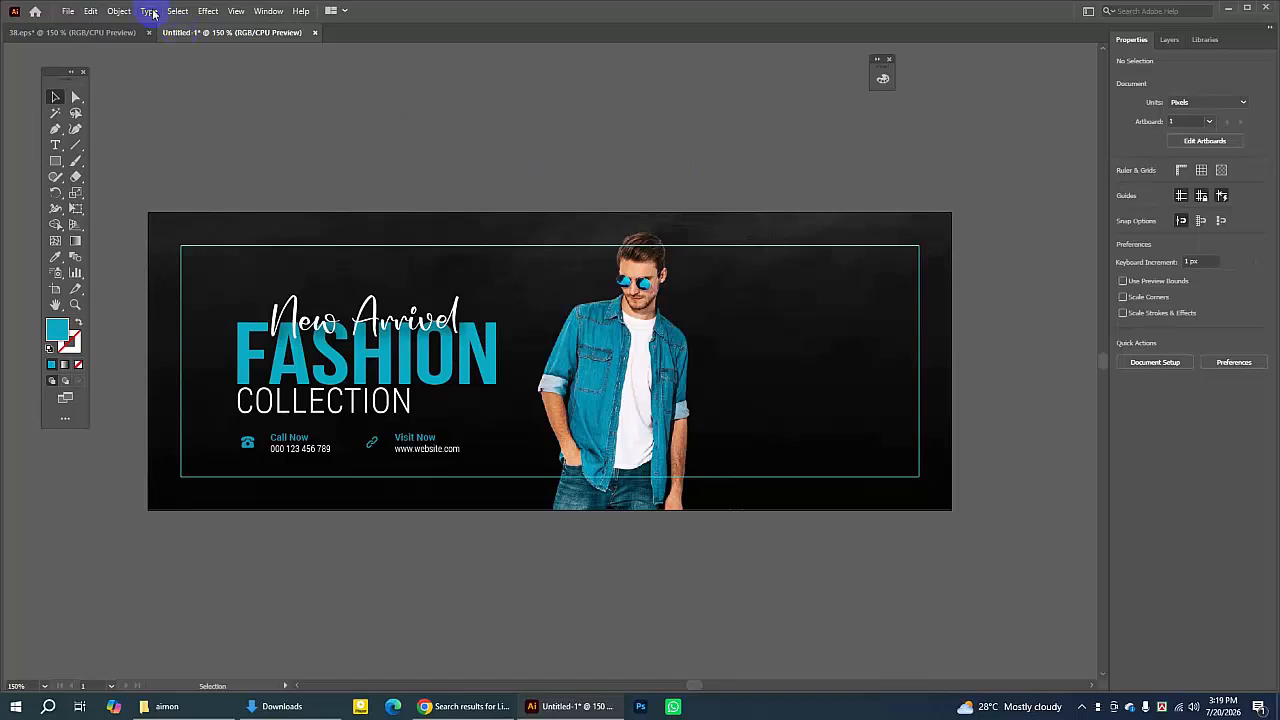
{"action": "left_click", "coordinate": [90, 11]}
{"action": "left_click", "coordinate": [106, 87]}
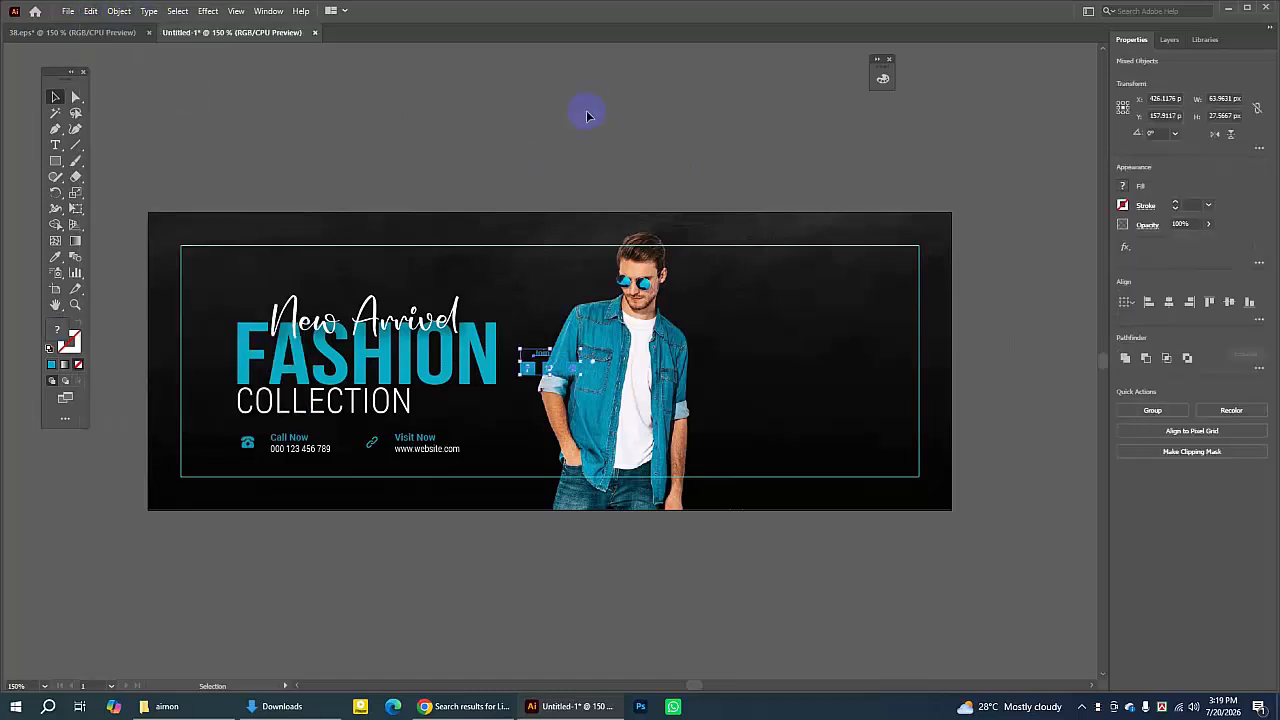
{"action": "left_click_drag", "start_coordinate": [528, 372], "coordinate": [852, 279]}
{"action": "left_click", "coordinate": [788, 160]}
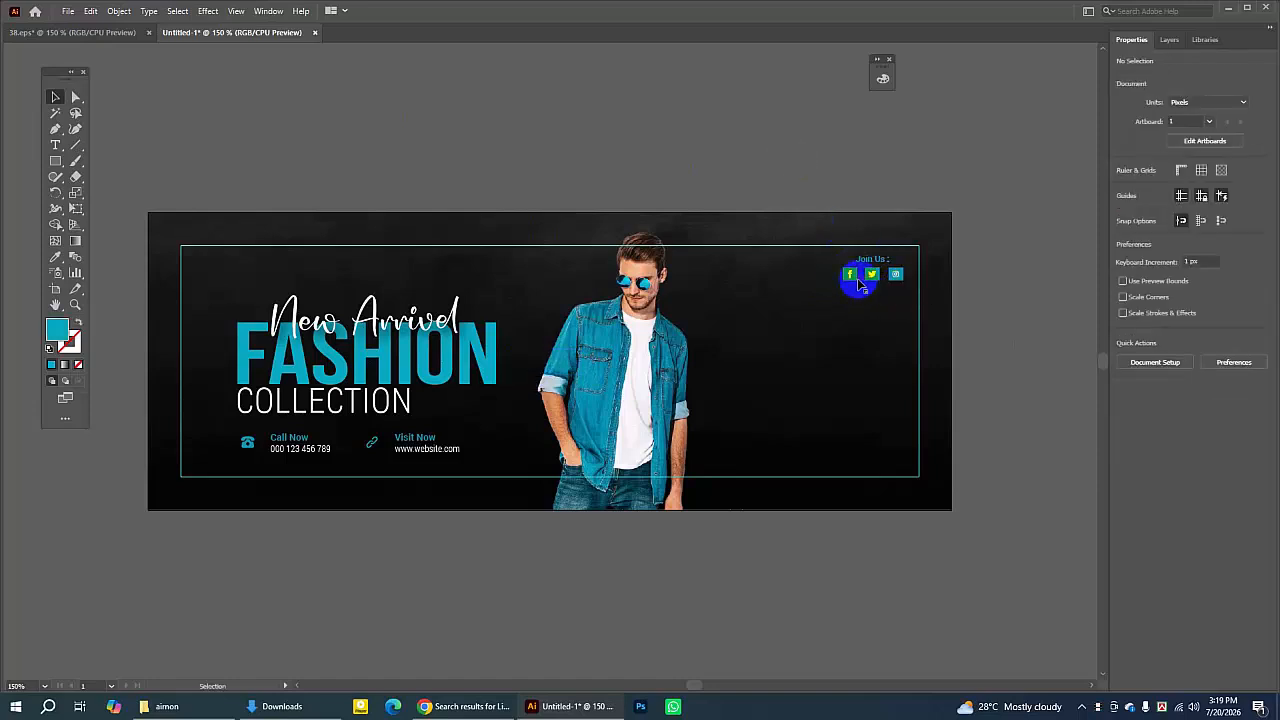
- Draw a small teal square about 20 px wide off the artboard with the Rectangle tool
{"action": "left_click", "coordinate": [56, 162]}
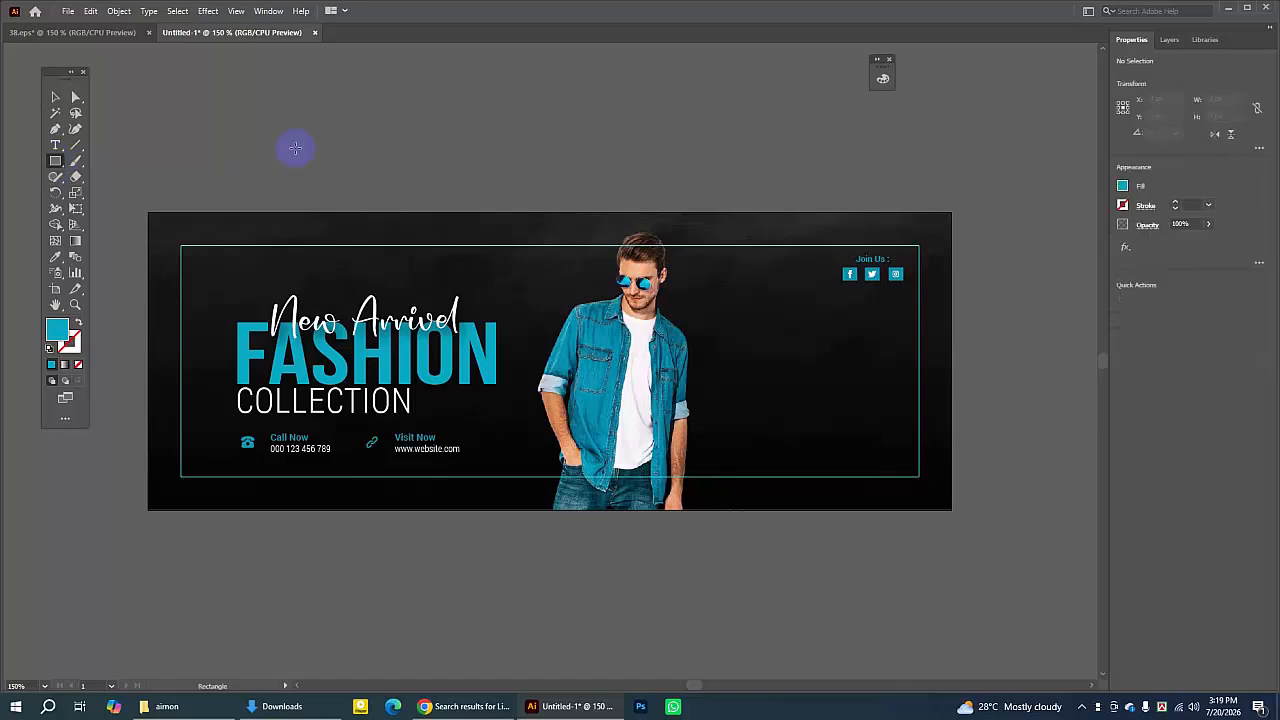
{"action": "left_click_drag", "start_coordinate": [295, 148], "coordinate": [320, 172]}
{"action": "left_click", "coordinate": [153, 89]}
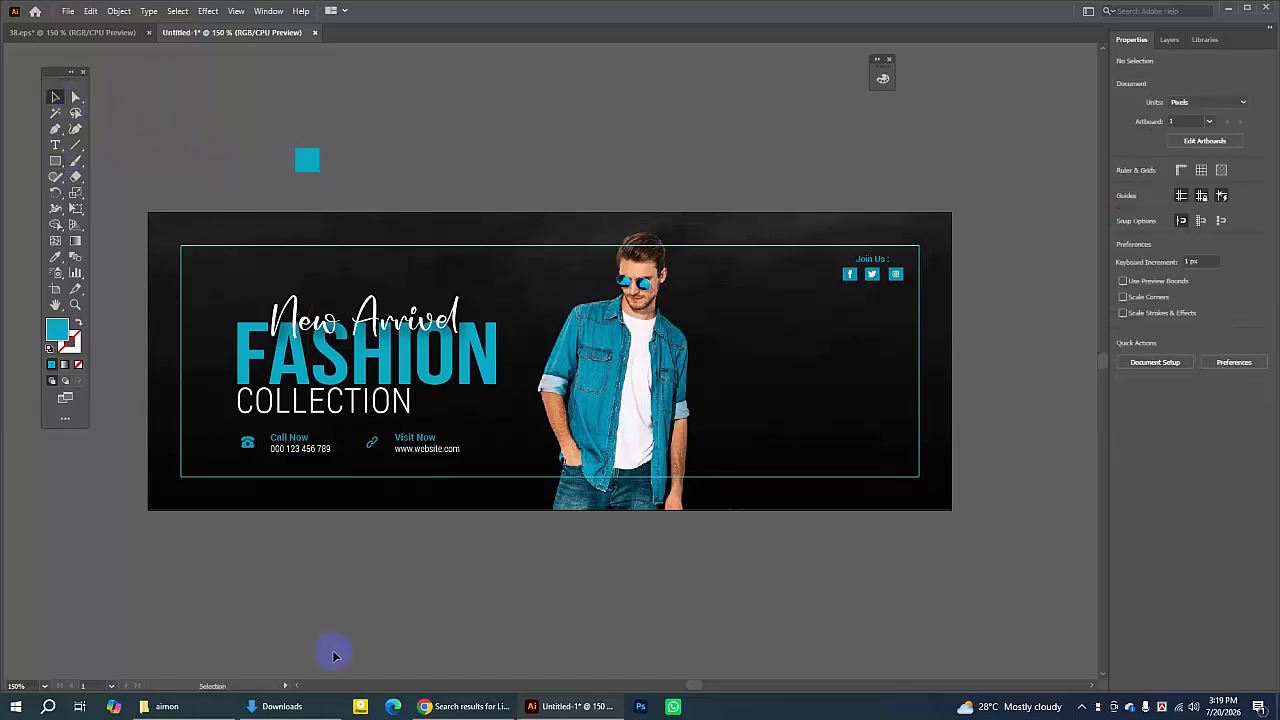
- Switch to the browser and search Flaticon for facebook icons
{"action": "left_click", "coordinate": [459, 707]}
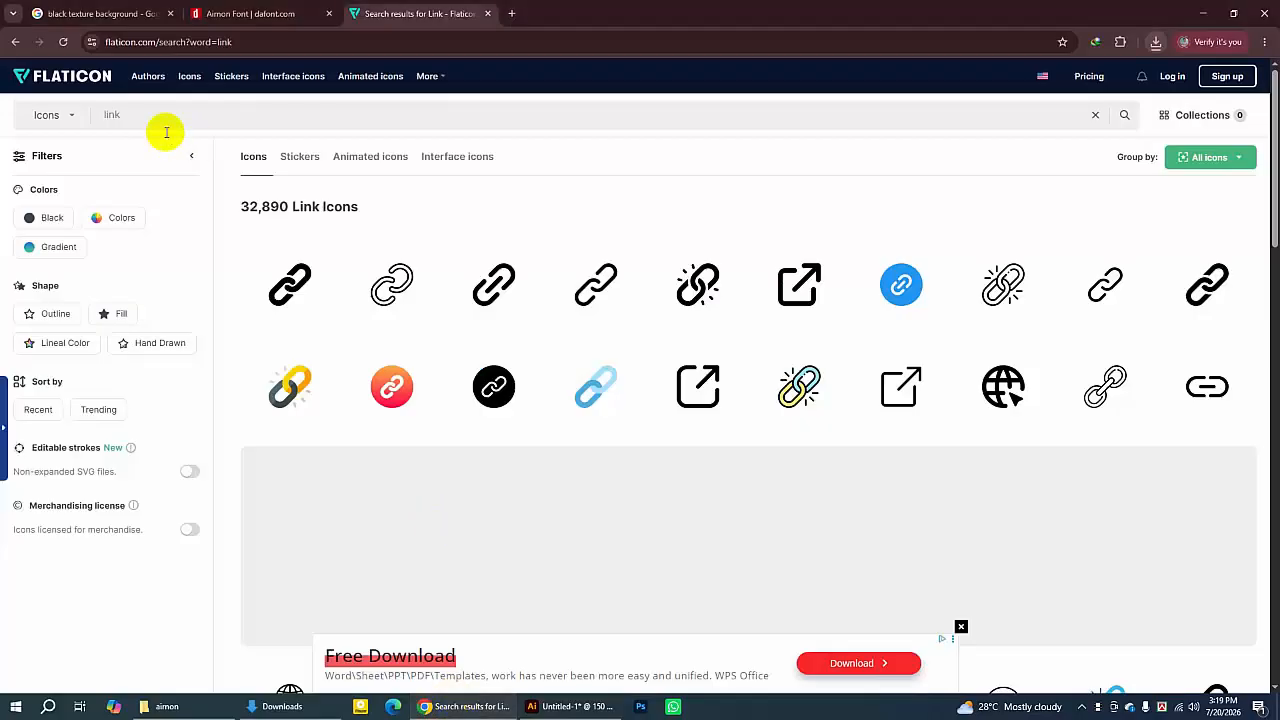
{"action": "left_click_drag", "start_coordinate": [140, 117], "coordinate": [2, 104]}
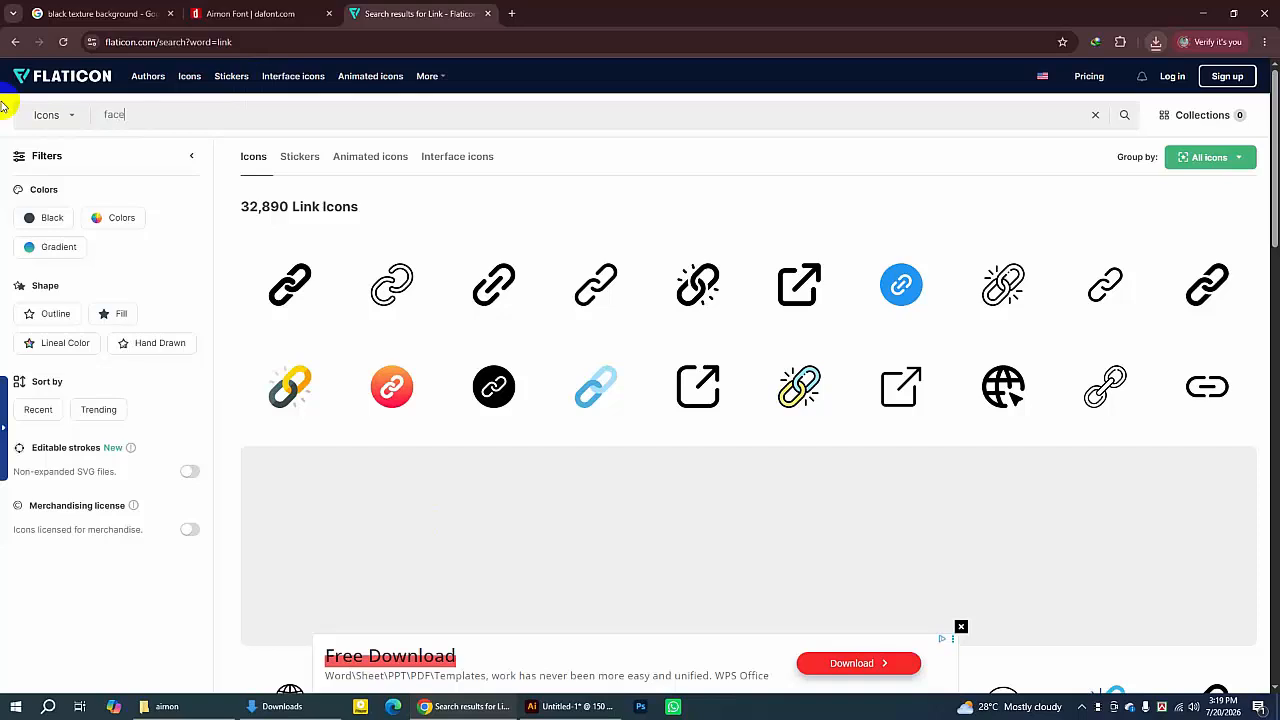
{"action": "type", "text": "facebo"}
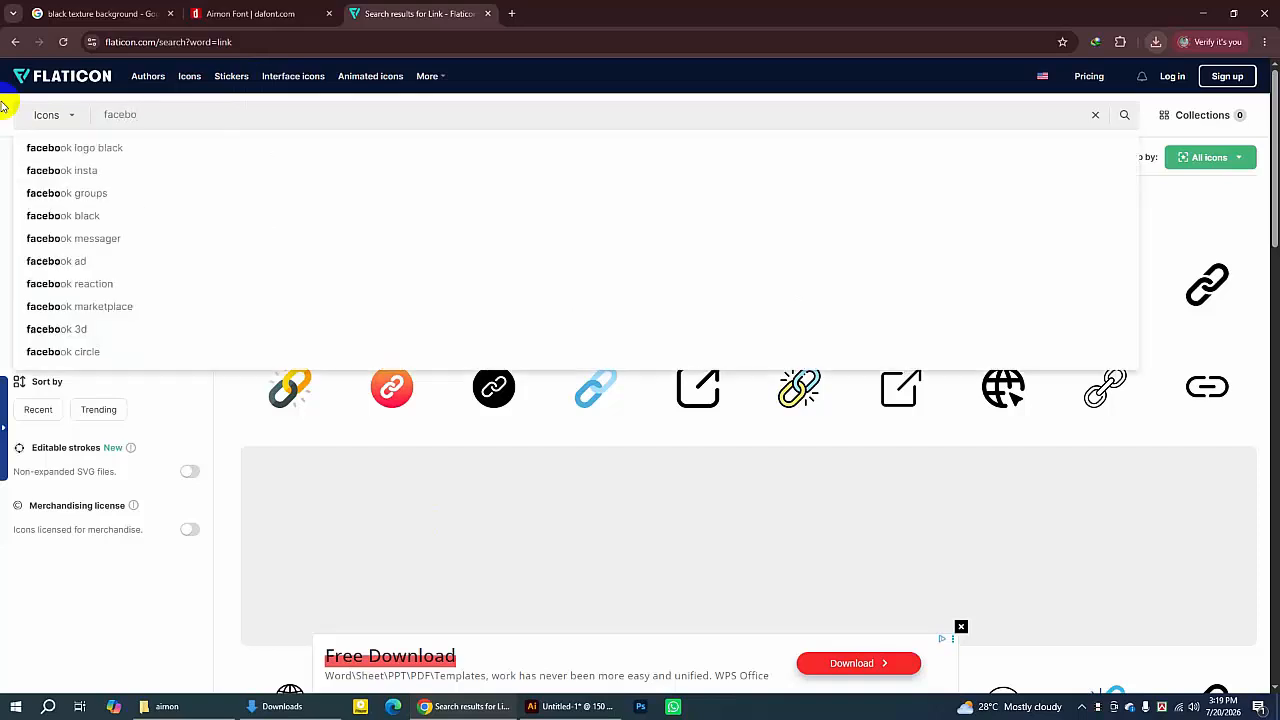
{"action": "type", "text": "ok"}
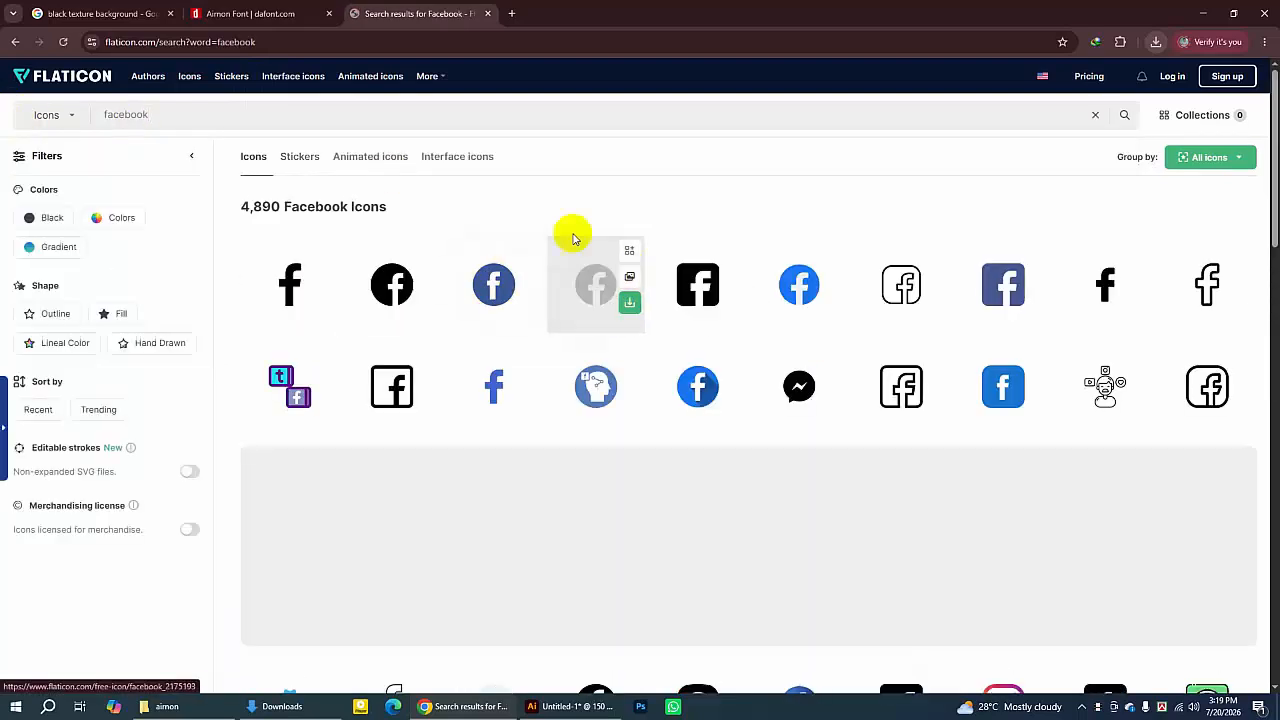
- Download the plain Facebook "f" icon as a PNG and show it in the Downloads folder
{"action": "left_click", "coordinate": [566, 707]}
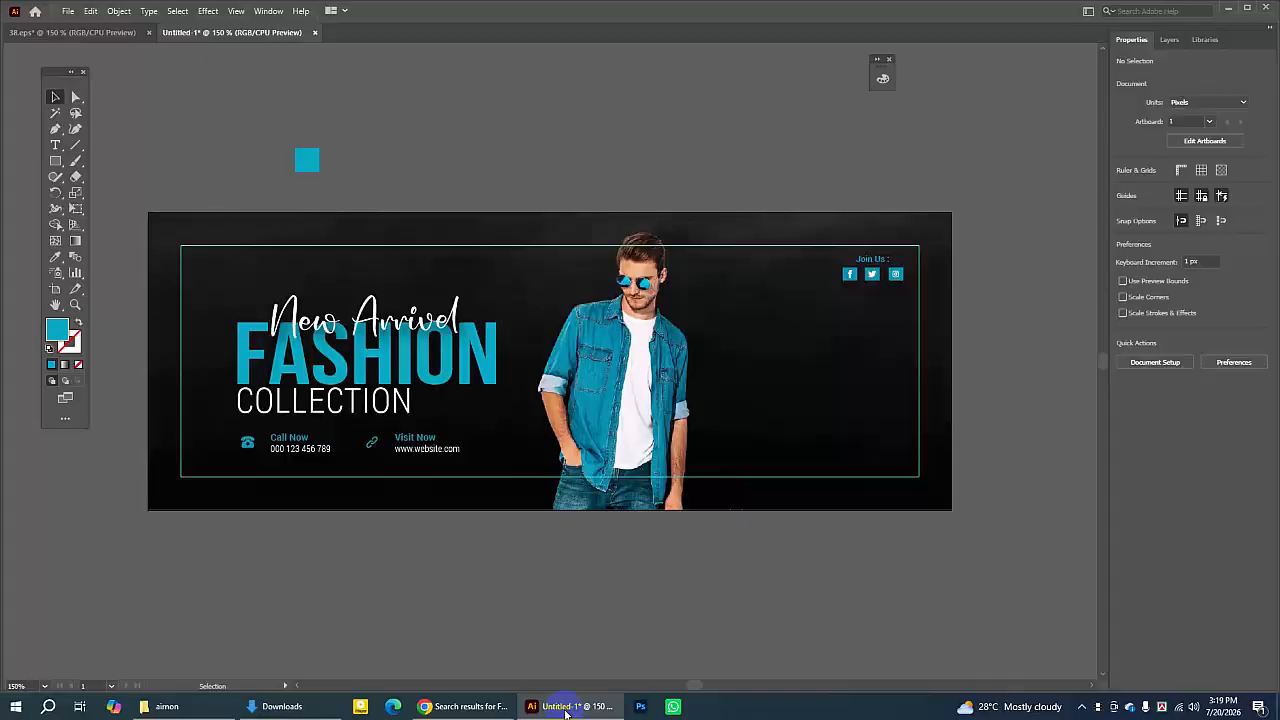
{"action": "left_click", "coordinate": [566, 707]}
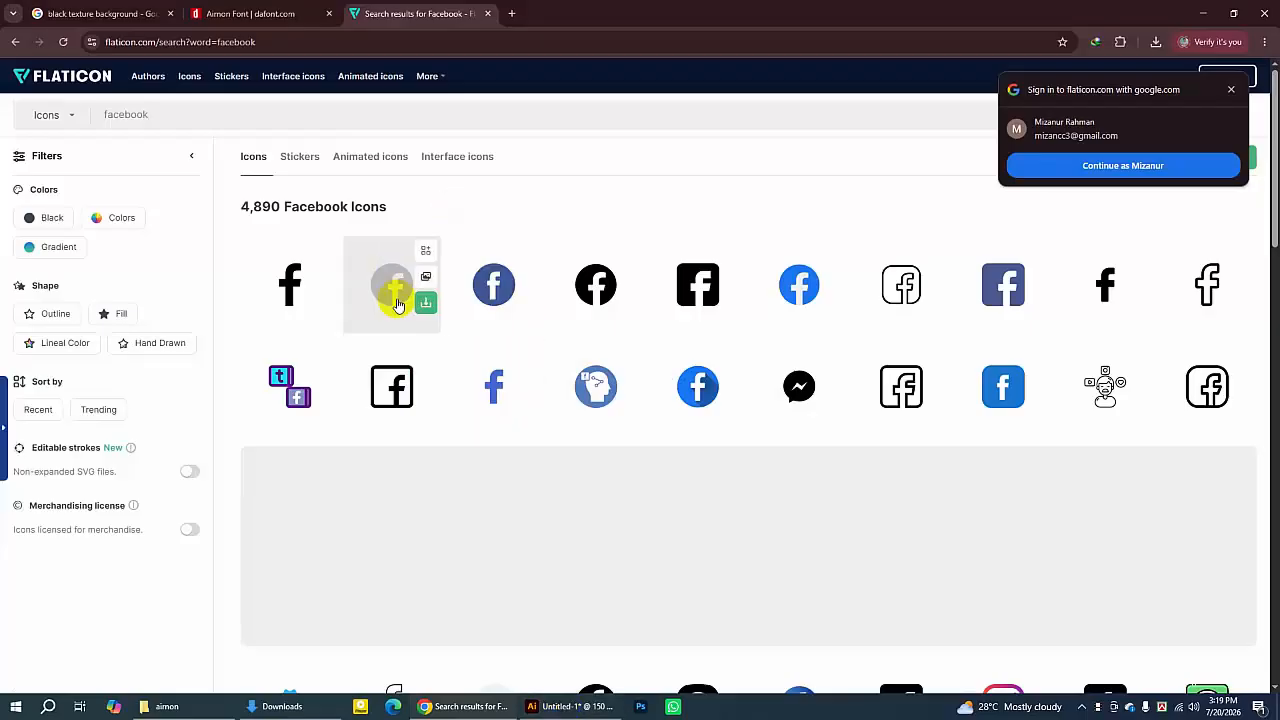
{"action": "left_click", "coordinate": [321, 305]}
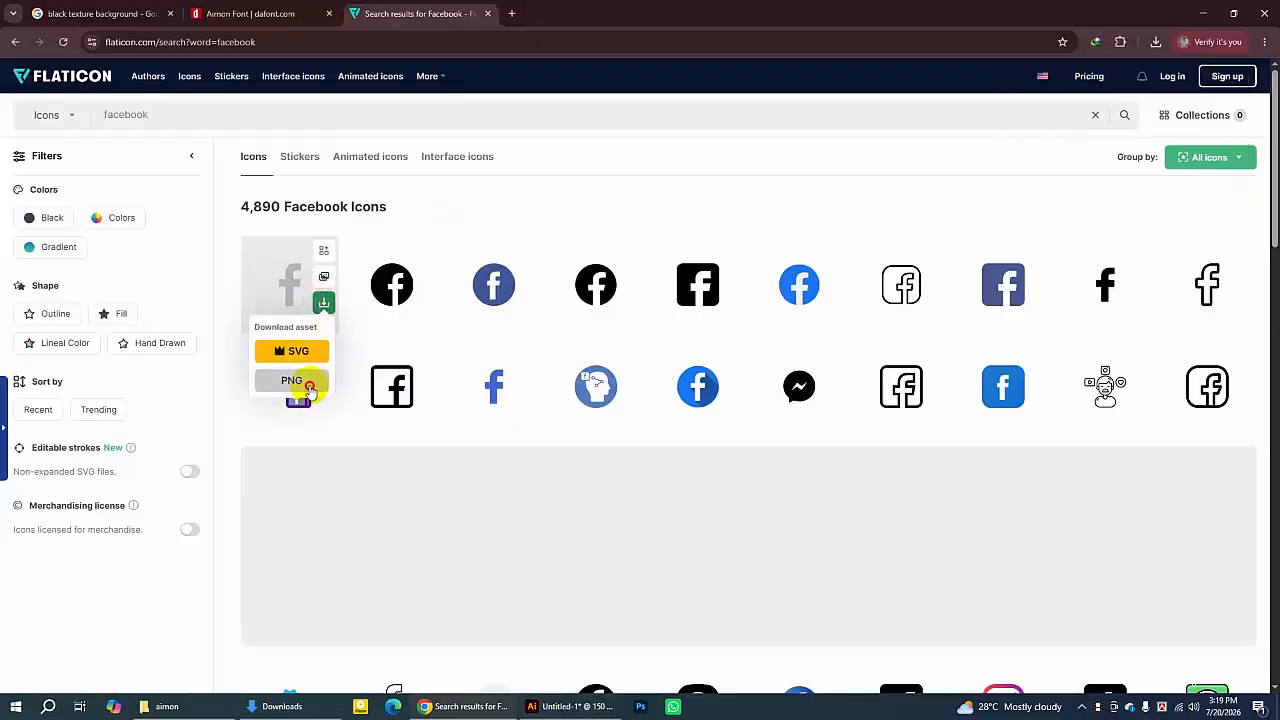
{"action": "left_click", "coordinate": [294, 382]}
{"action": "left_click", "coordinate": [797, 340]}
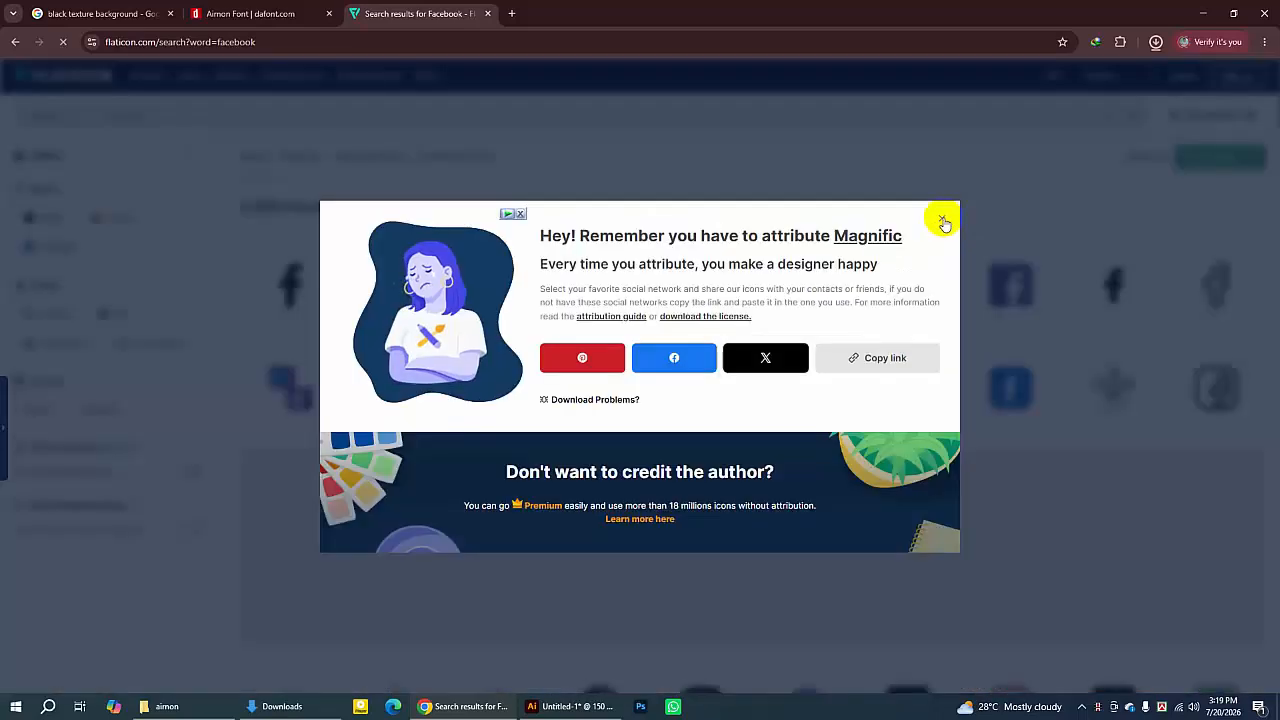
{"action": "left_click", "coordinate": [942, 219]}
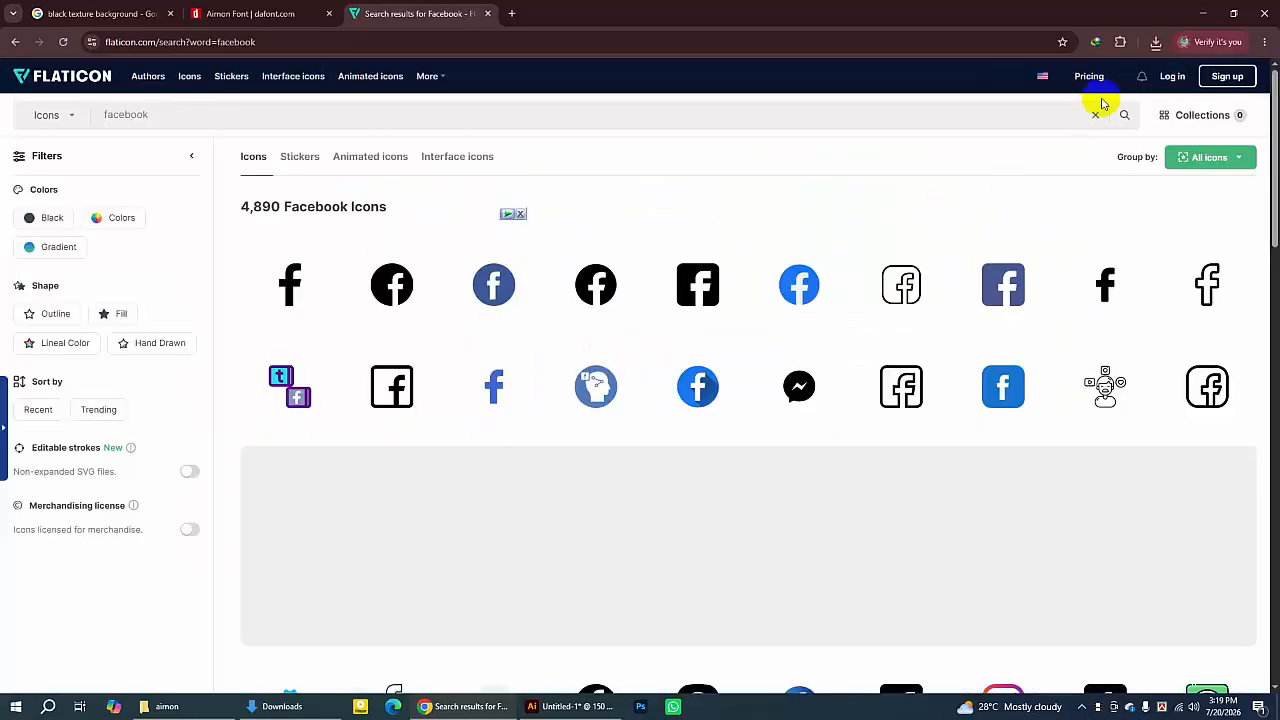
{"action": "left_click", "coordinate": [1156, 44]}
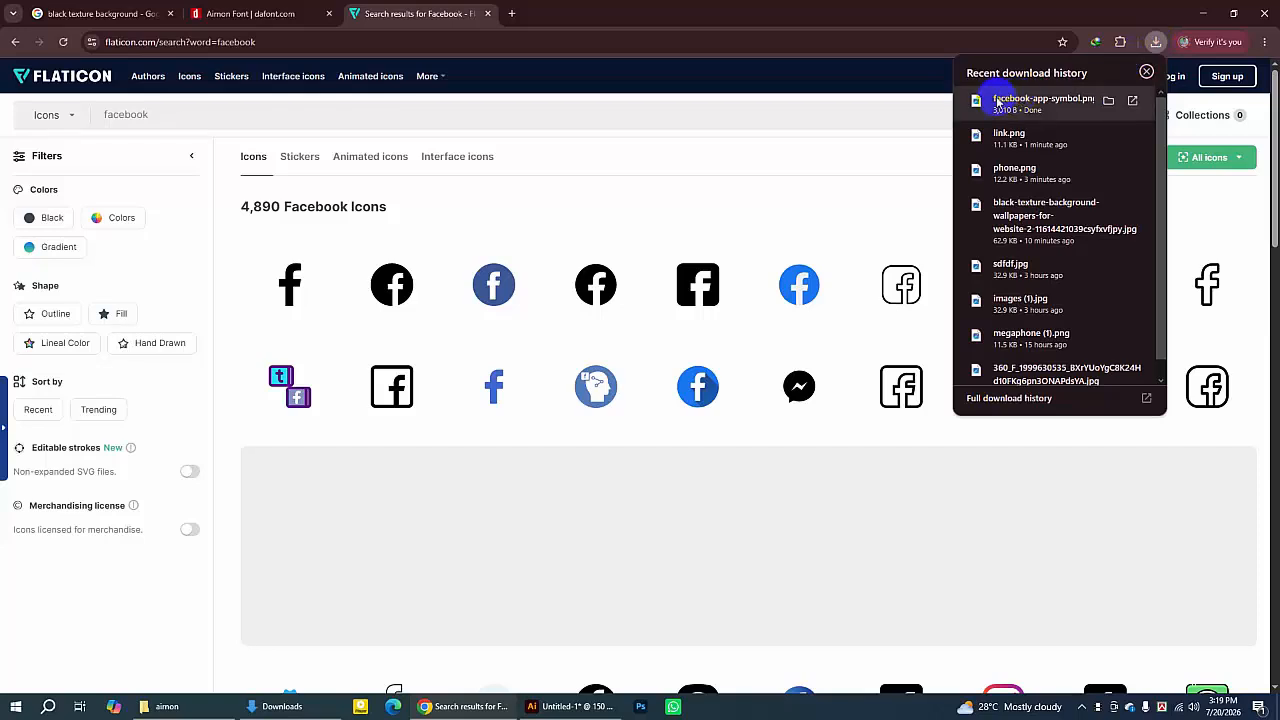
{"action": "left_click", "coordinate": [1110, 102]}
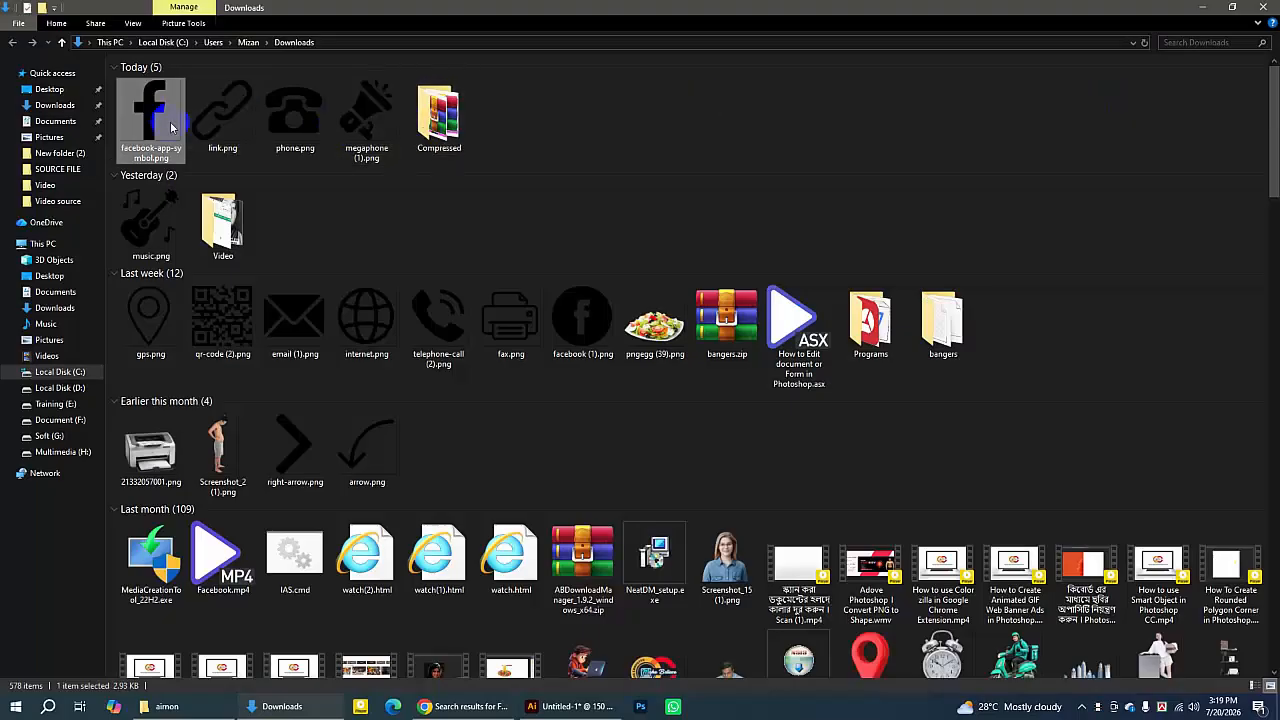
- Place facebook-app-symbol.png into the banner document, scale it to about 40 px, and embed it
{"action": "left_click_drag", "start_coordinate": [155, 106], "coordinate": [644, 147]}
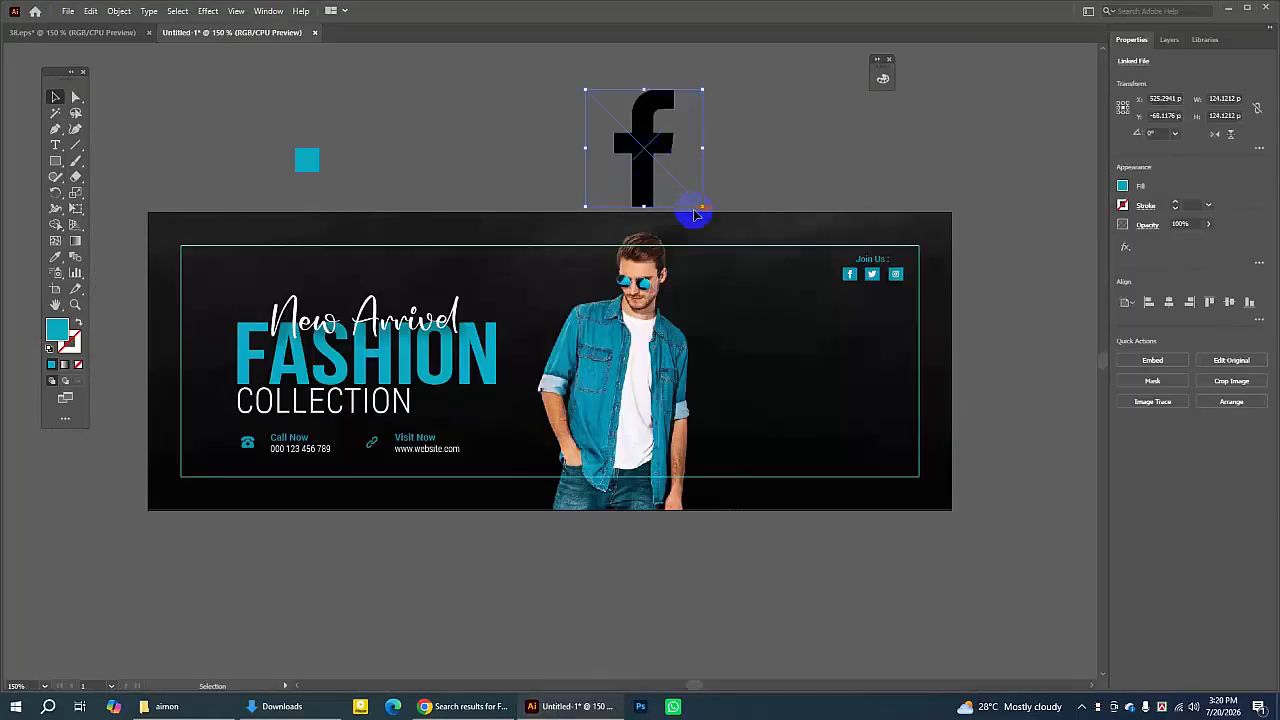
{"action": "left_click_drag", "start_coordinate": [701, 210], "coordinate": [624, 127]}
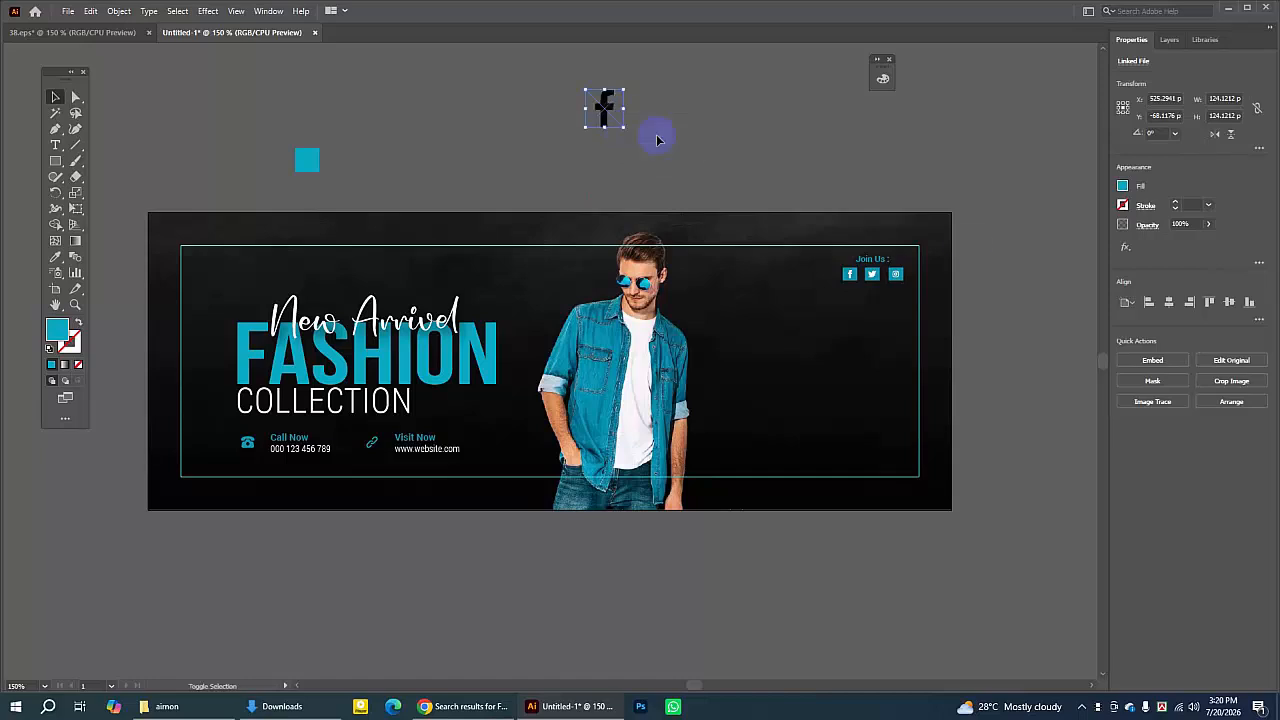
{"action": "left_click", "coordinate": [1149, 362]}
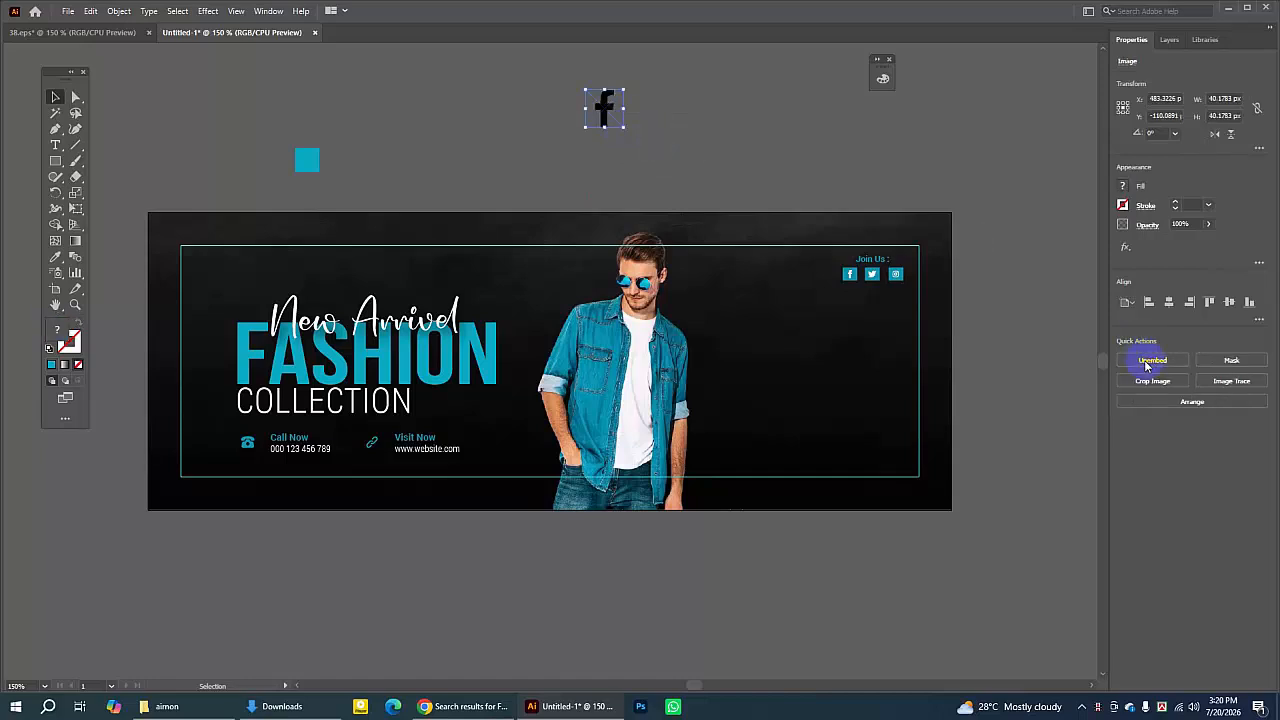
- Image Trace the Facebook icon with the Silhouettes preset and expand the result
{"action": "left_click", "coordinate": [1250, 388]}
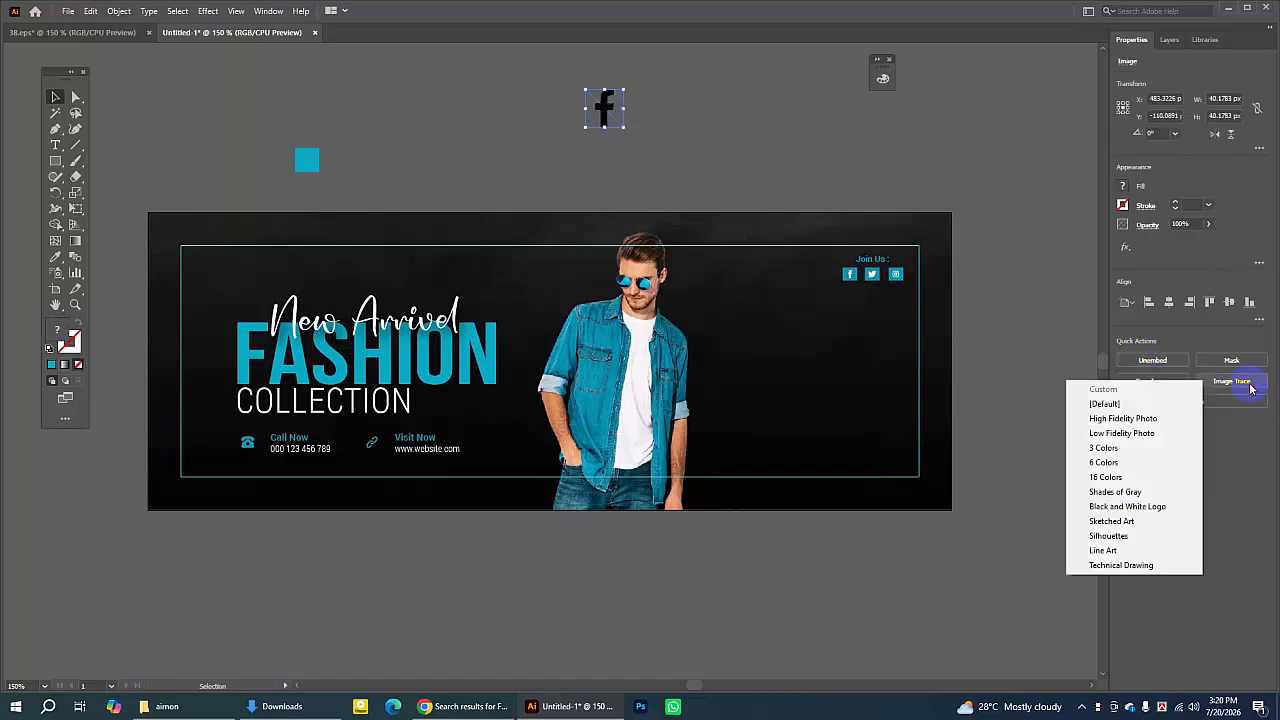
{"action": "left_click", "coordinate": [1108, 536]}
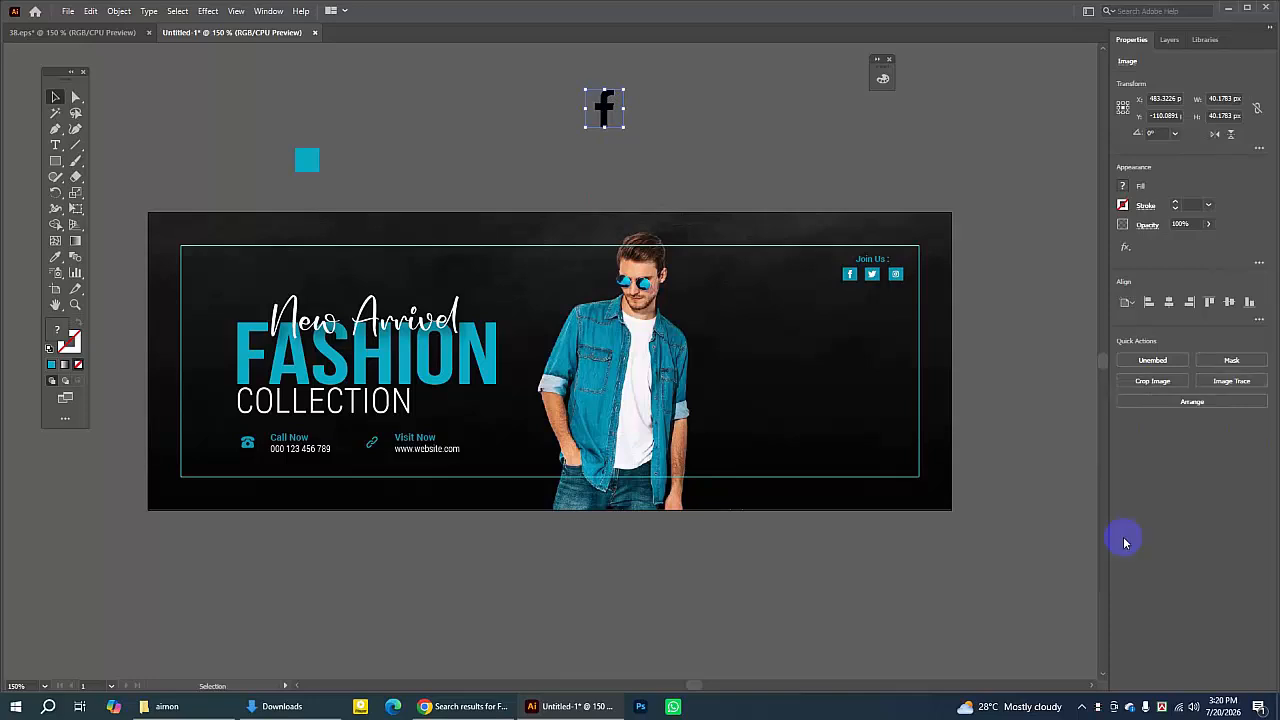
{"action": "left_click", "coordinate": [1194, 408]}
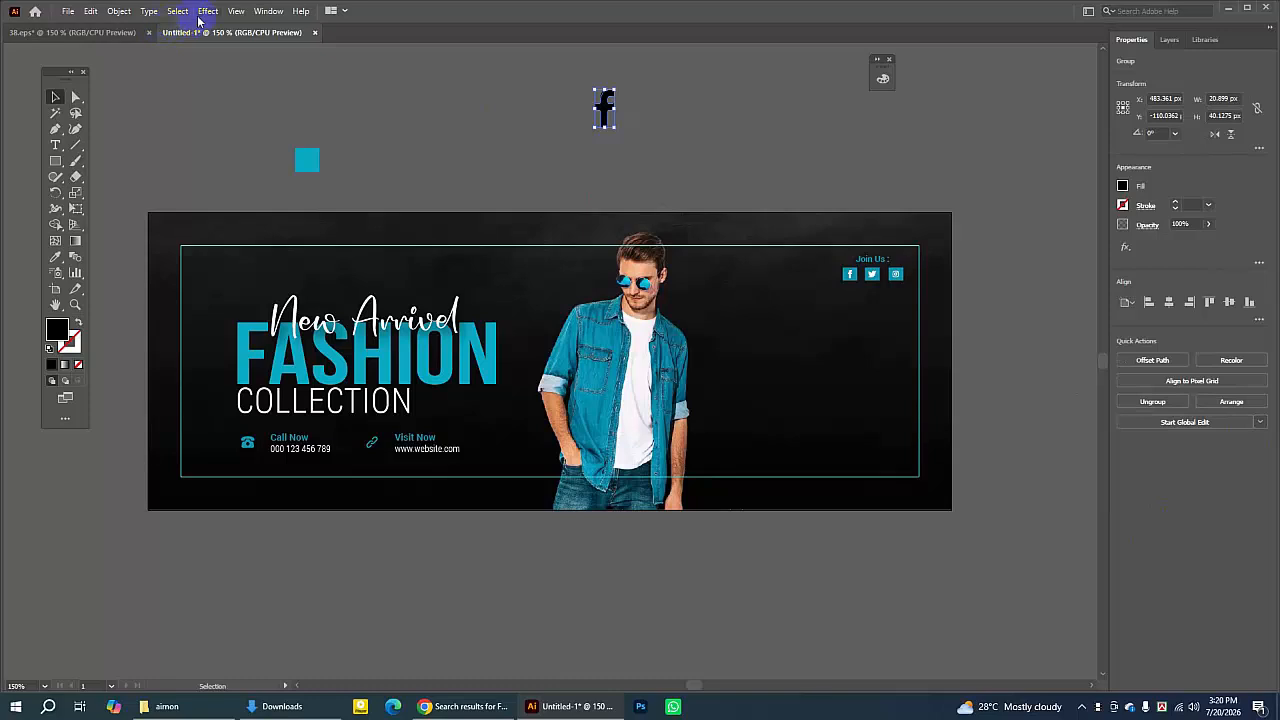
- Open the Color panel in RGB mode and set the traced icon's fill to white F9F9F9
{"action": "left_click", "coordinate": [268, 11]}
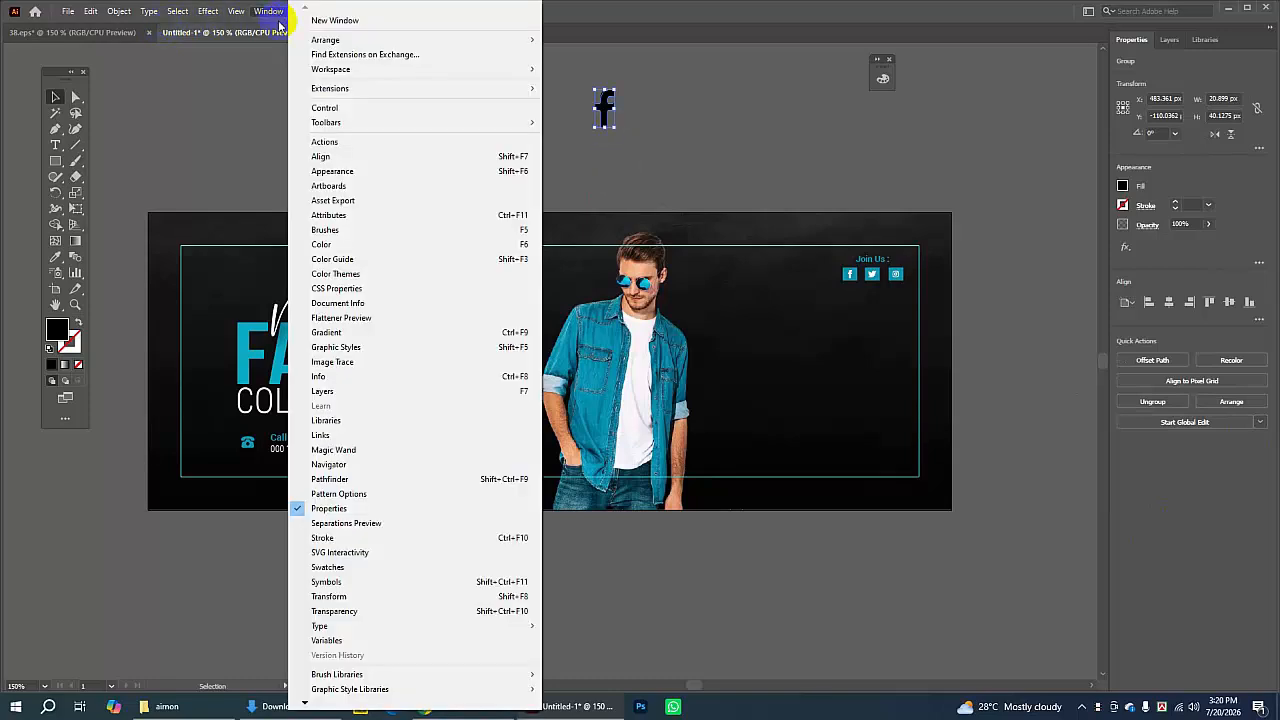
{"action": "left_click", "coordinate": [326, 243]}
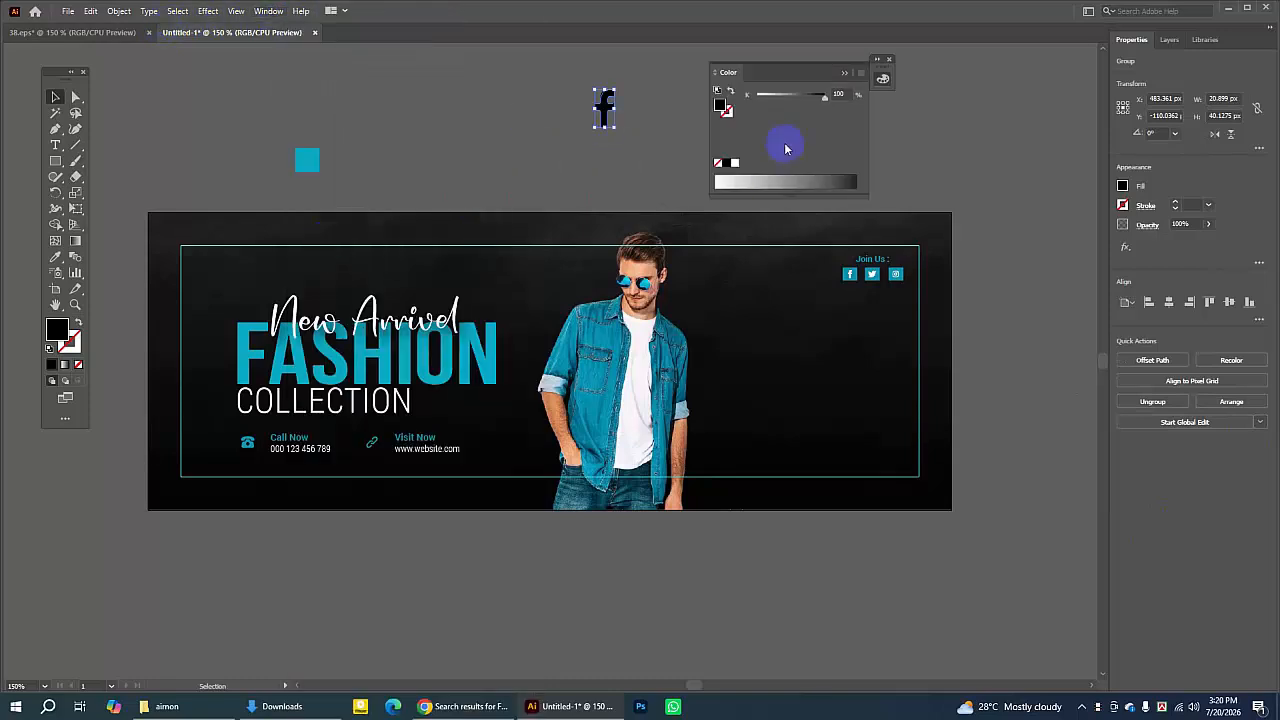
{"action": "left_click", "coordinate": [858, 75]}
{"action": "left_click", "coordinate": [900, 111]}
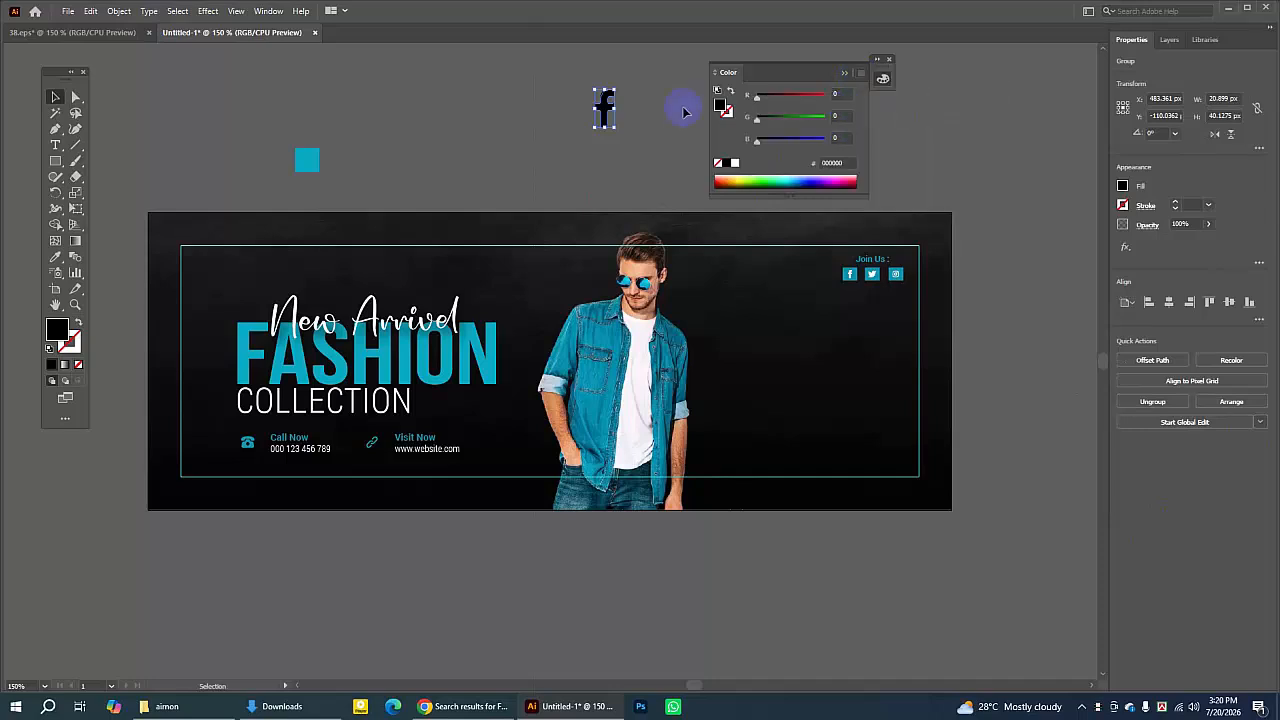
{"action": "double_click", "coordinate": [56, 330]}
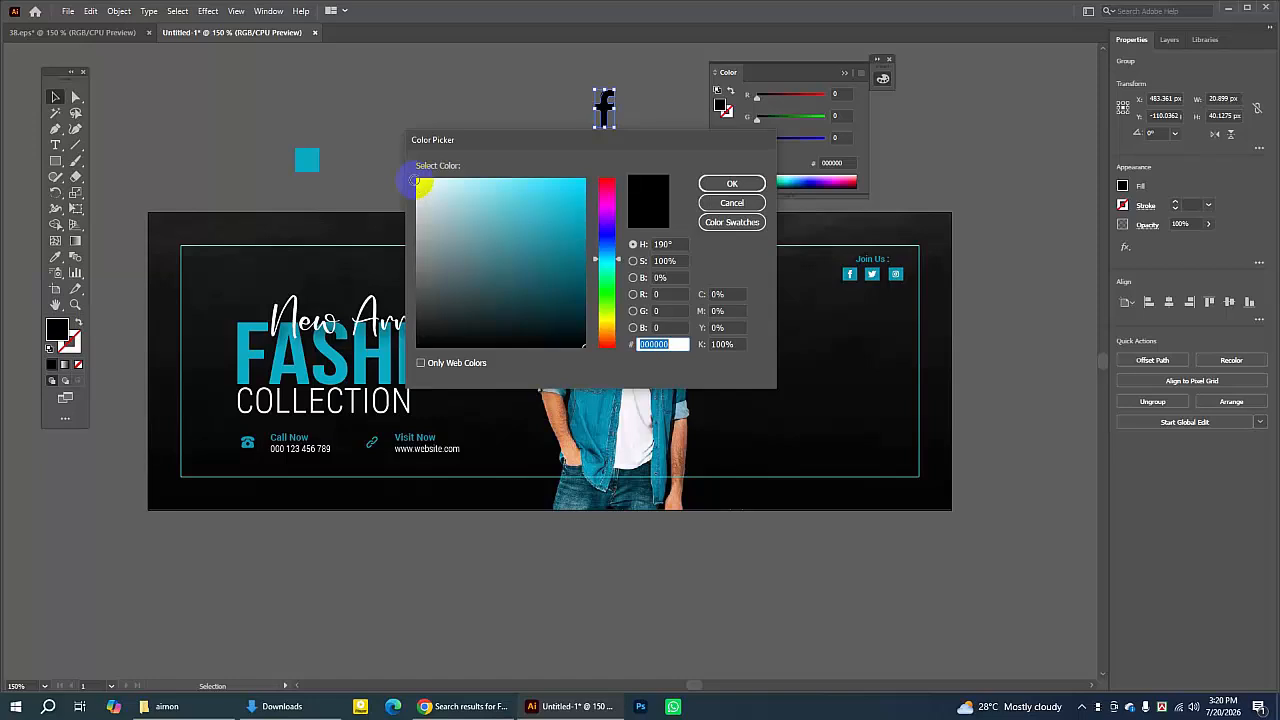
{"action": "left_click", "coordinate": [416, 180]}
{"action": "left_click", "coordinate": [731, 184]}
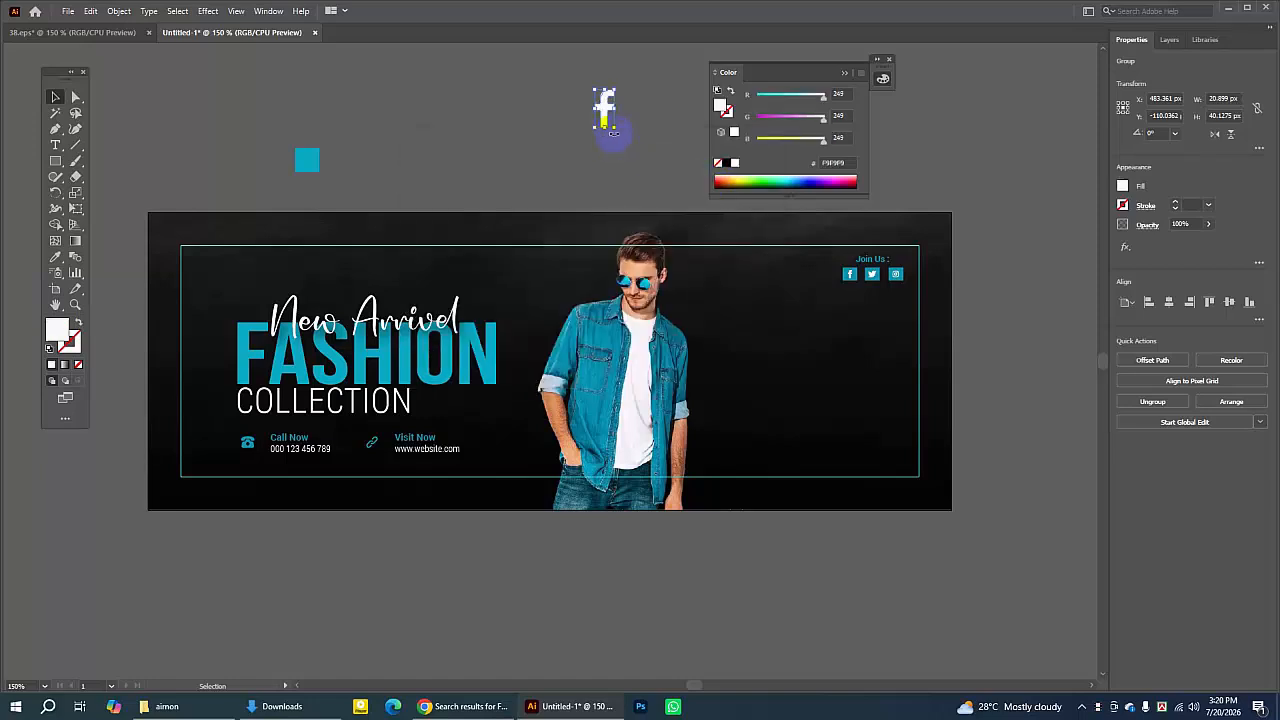
- Move the white "f" icon onto the small teal square
{"action": "left_click_drag", "start_coordinate": [615, 130], "coordinate": [310, 162]}
{"action": "left_click", "coordinate": [620, 109]}
{"action": "left_click", "coordinate": [358, 150]}
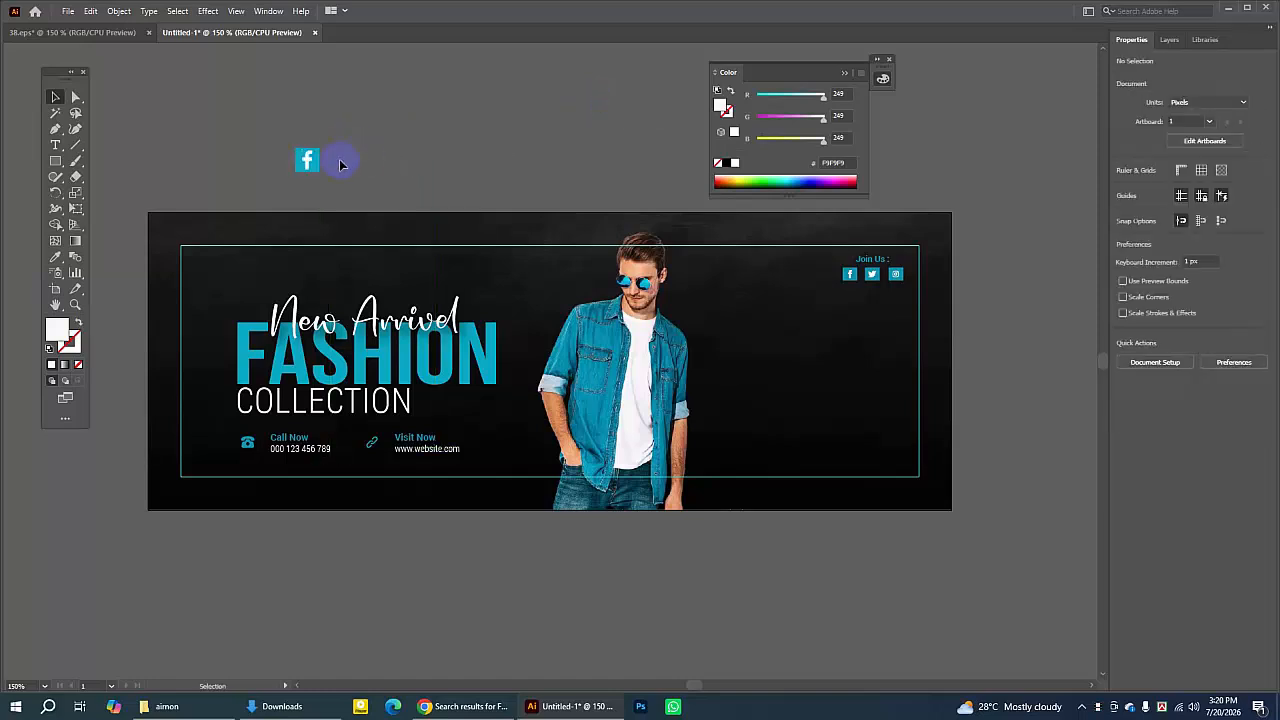
- Bring the white "f" icon to the front above the teal square
{"action": "left_click", "coordinate": [307, 160]}
{"action": "right_click", "coordinate": [307, 159]}
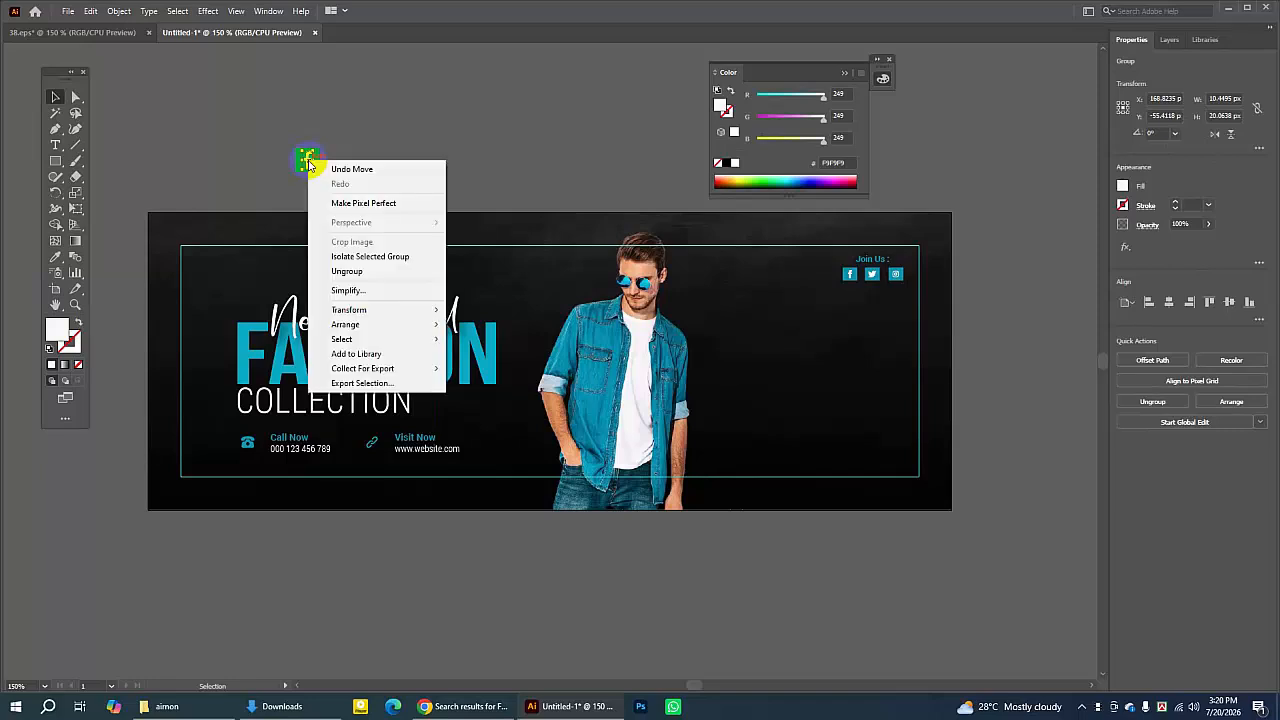
{"action": "mouse_move", "coordinate": [345, 324]}
{"action": "left_click", "coordinate": [476, 326]}
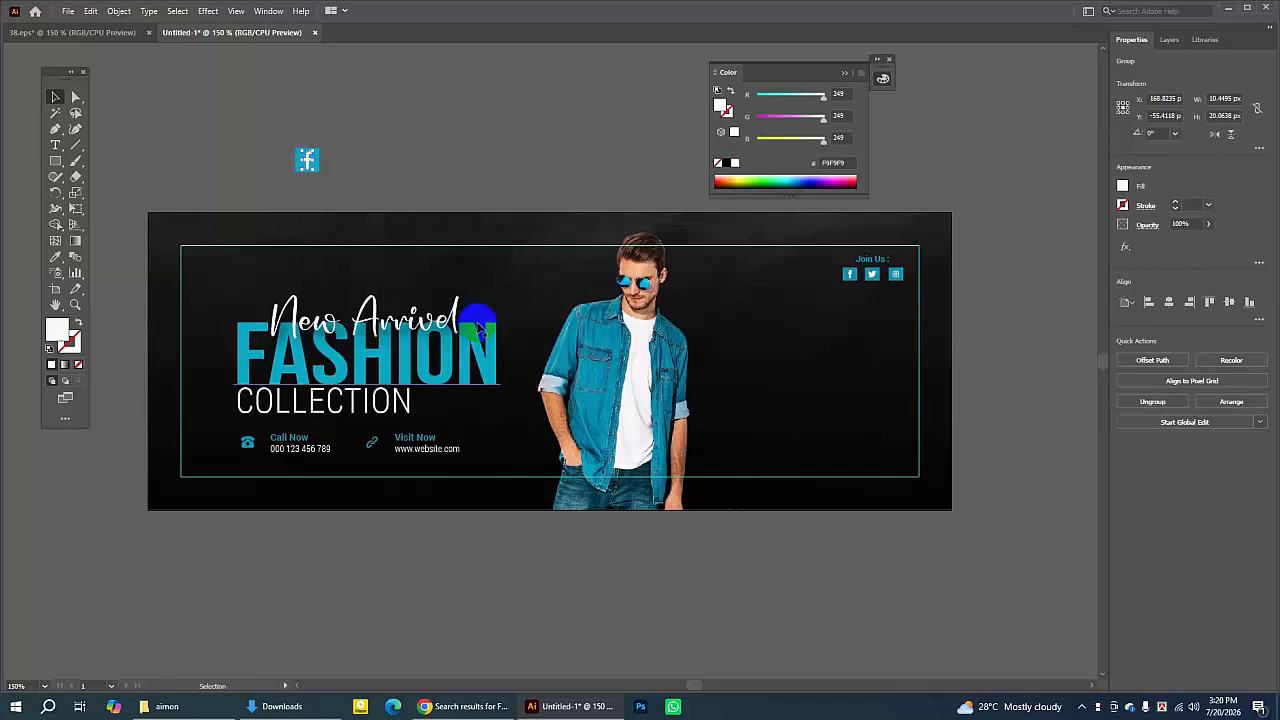
- Group the stray white Facebook icon with its teal square and delete it from the pasteboard
{"action": "left_click_drag", "start_coordinate": [277, 117], "coordinate": [316, 164]}
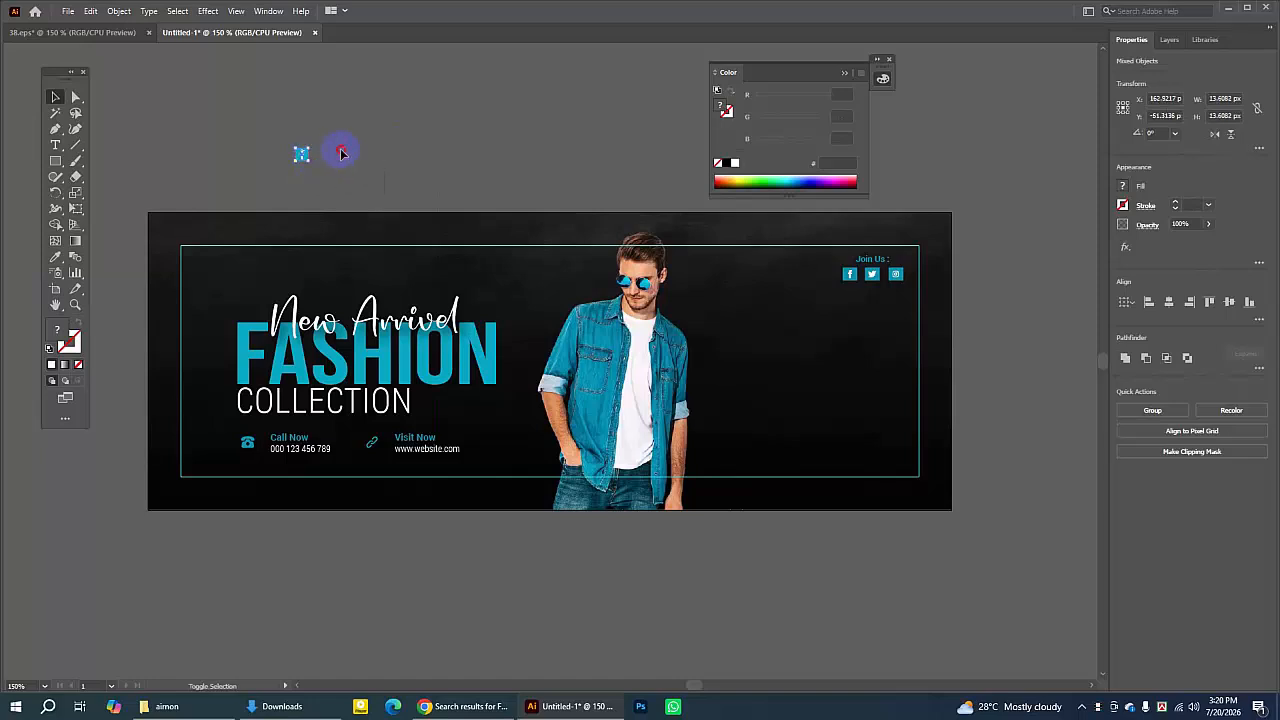
{"action": "left_click", "coordinate": [286, 128]}
{"action": "left_click", "coordinate": [301, 156]}
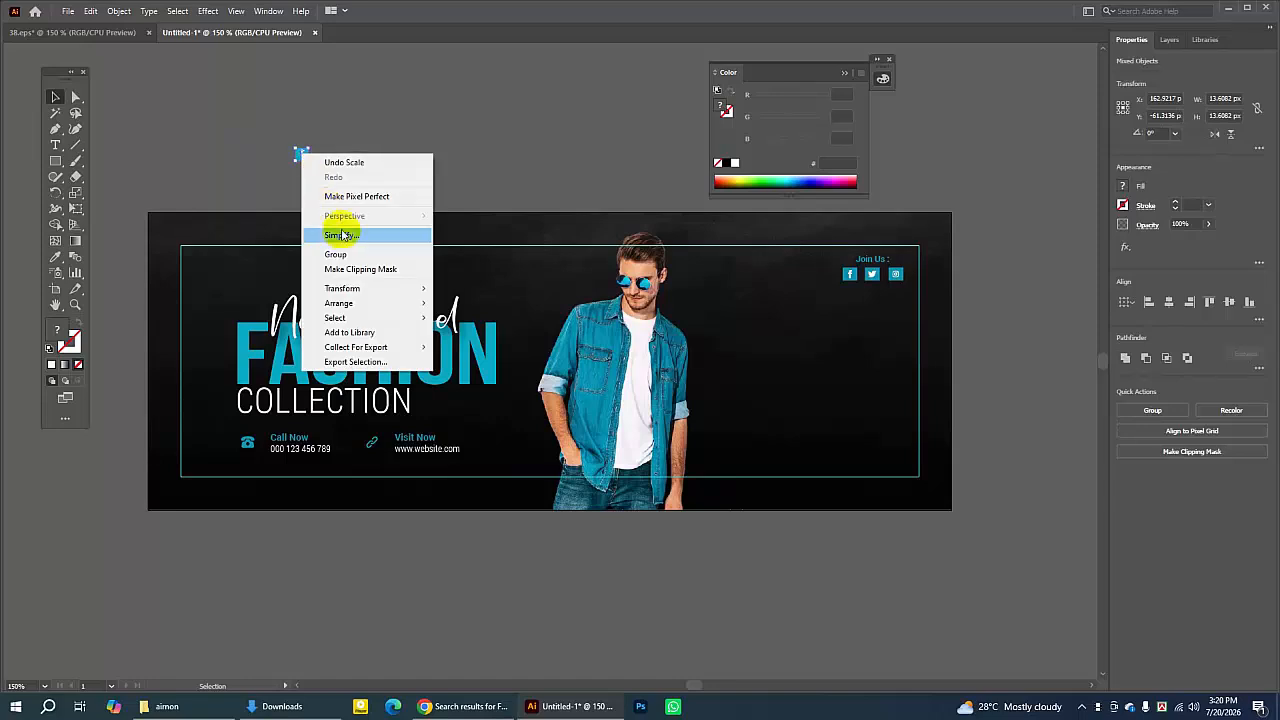
{"action": "left_click", "coordinate": [350, 254]}
{"action": "left_click", "coordinate": [352, 167]}
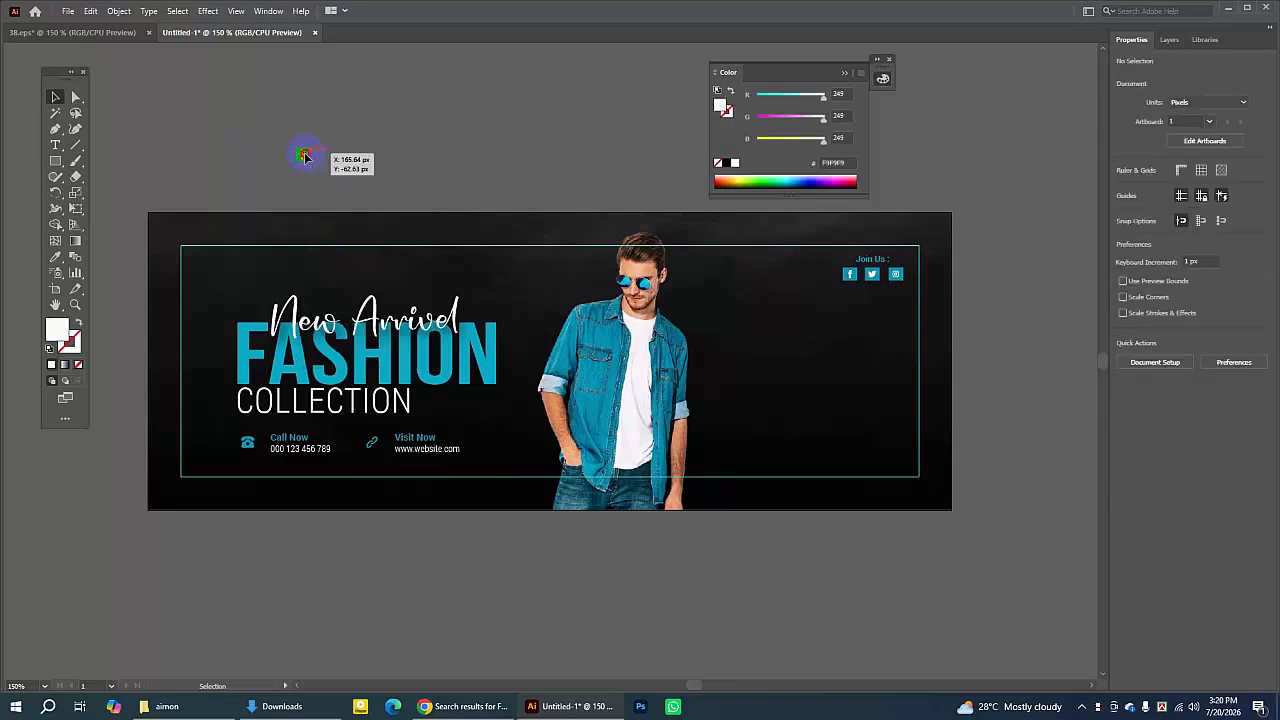
{"action": "left_click", "coordinate": [305, 152]}
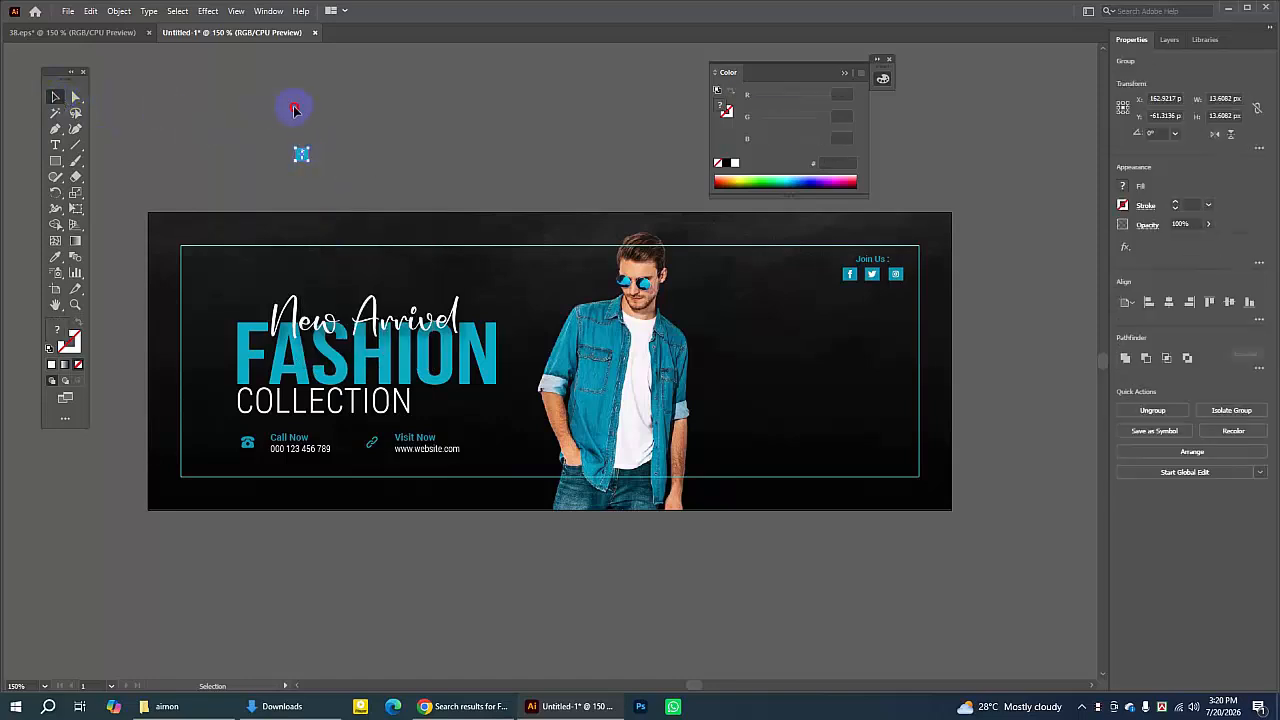
{"action": "left_click", "coordinate": [295, 110]}
{"action": "left_click_drag", "start_coordinate": [303, 157], "coordinate": [472, 126]}
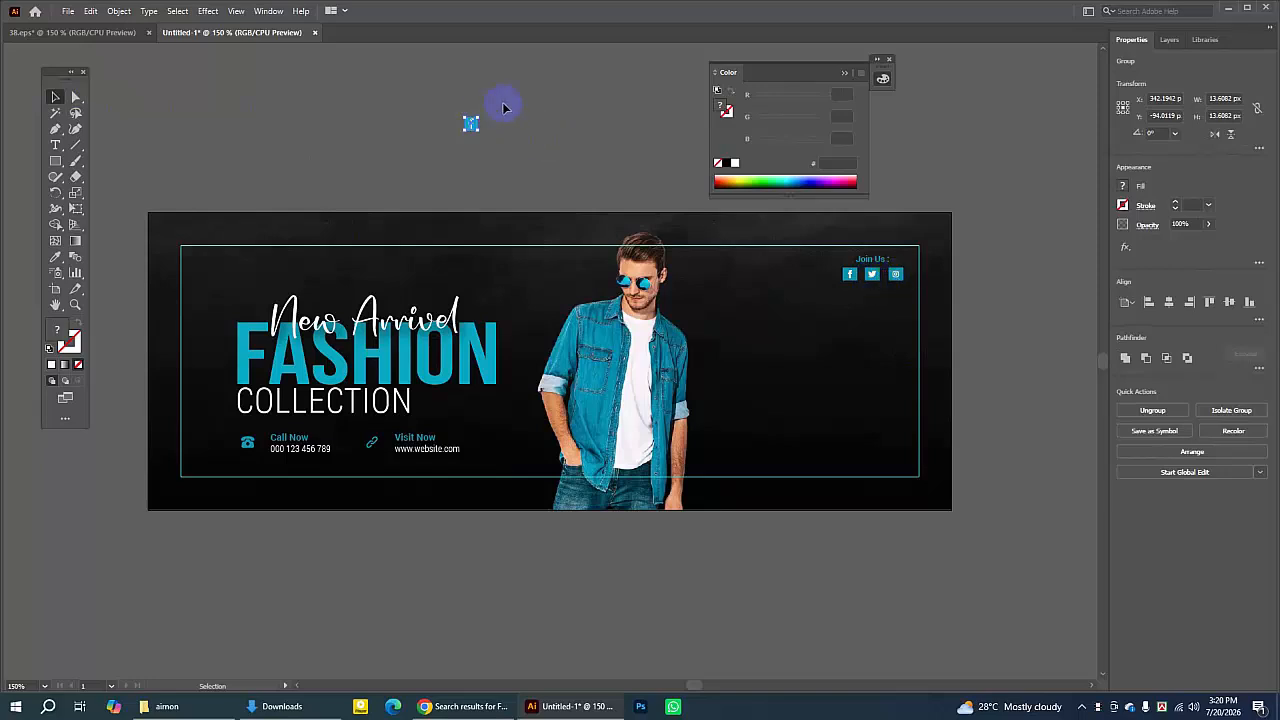
{"action": "key", "text": "Delete"}
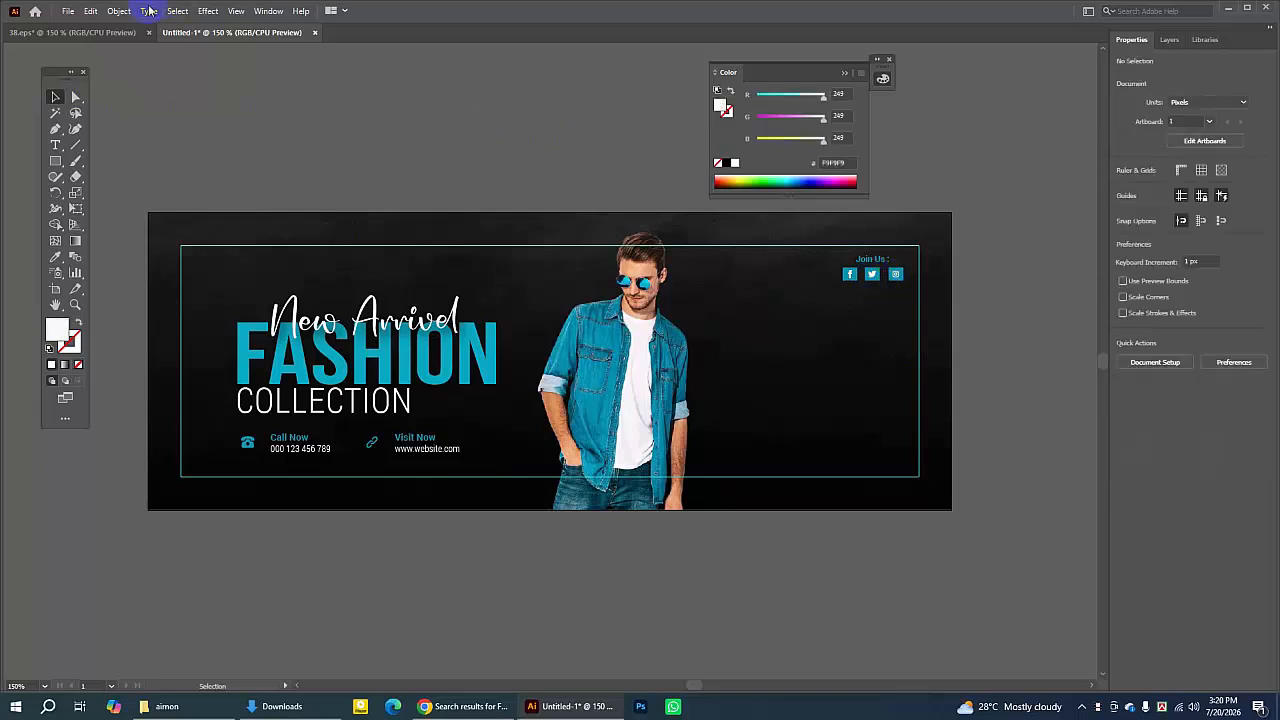
- In the reference file, select and copy the hanging "Get 30% Off" tag with its string
{"action": "left_click", "coordinate": [110, 32]}
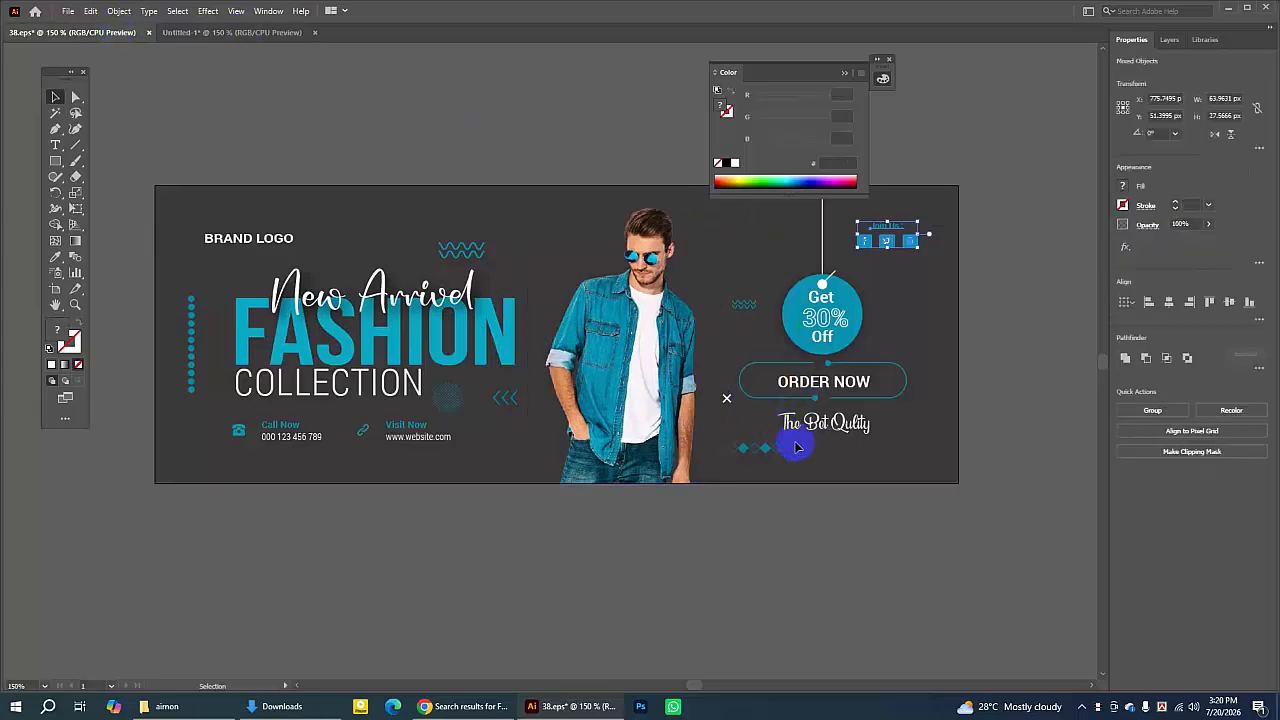
{"action": "left_click", "coordinate": [845, 74]}
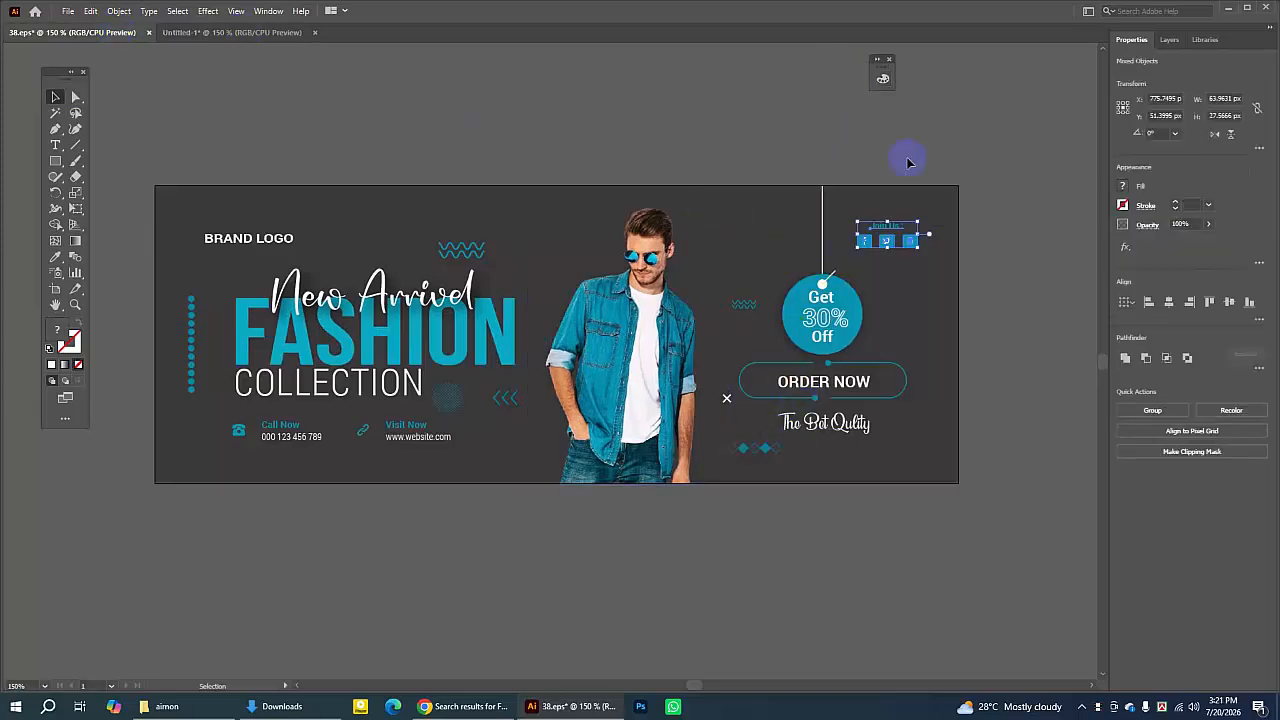
{"action": "left_click", "coordinate": [825, 216]}
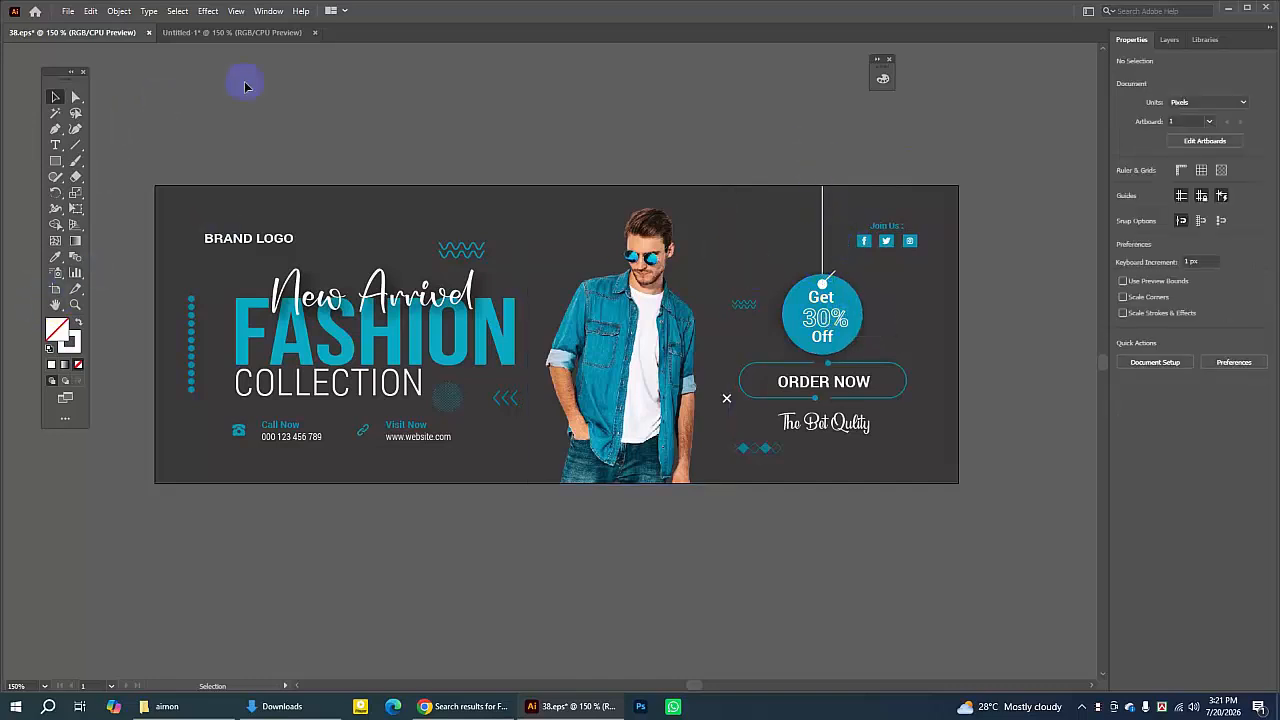
{"action": "left_click", "coordinate": [823, 283]}
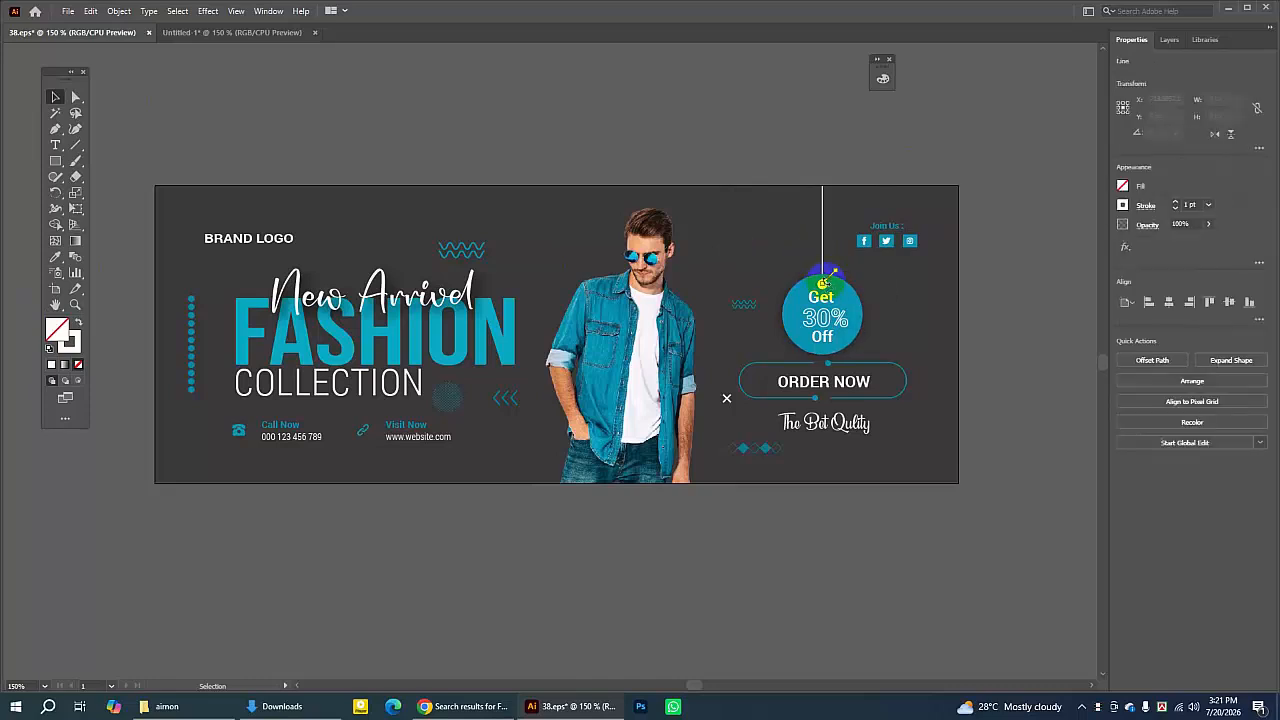
{"action": "left_click_drag", "start_coordinate": [787, 212], "coordinate": [838, 345]}
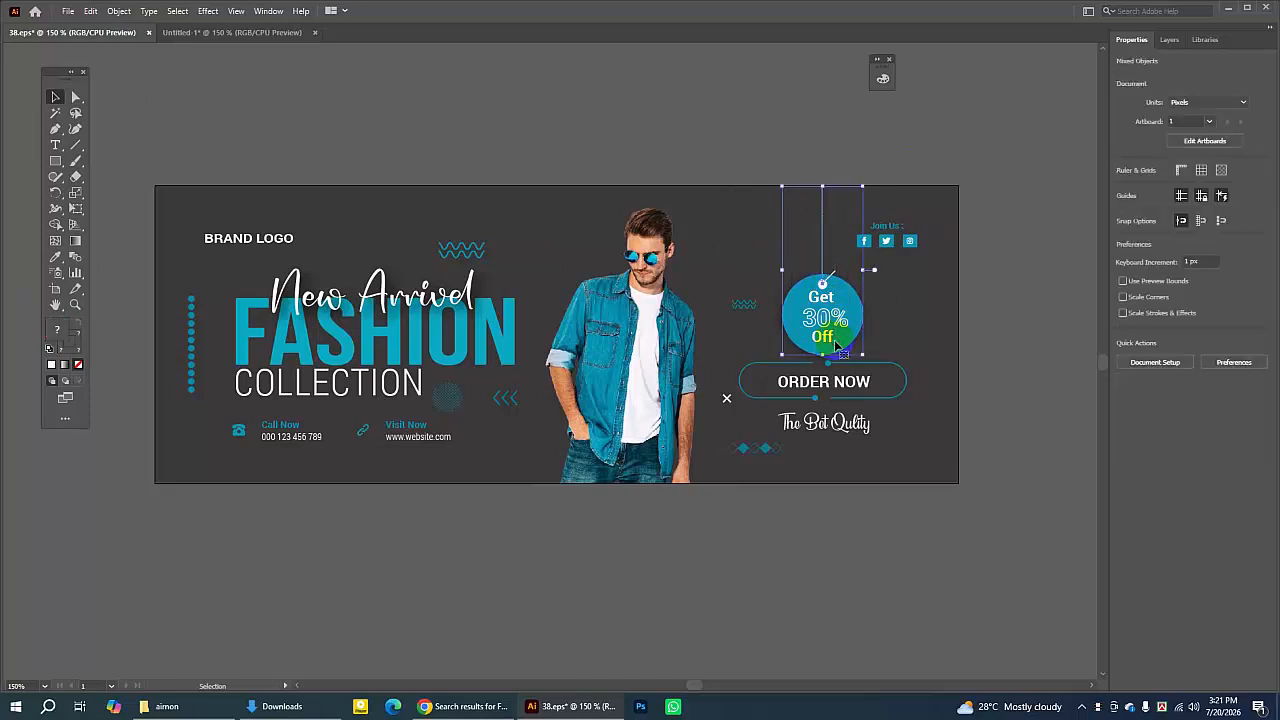
{"action": "left_click", "coordinate": [90, 11]}
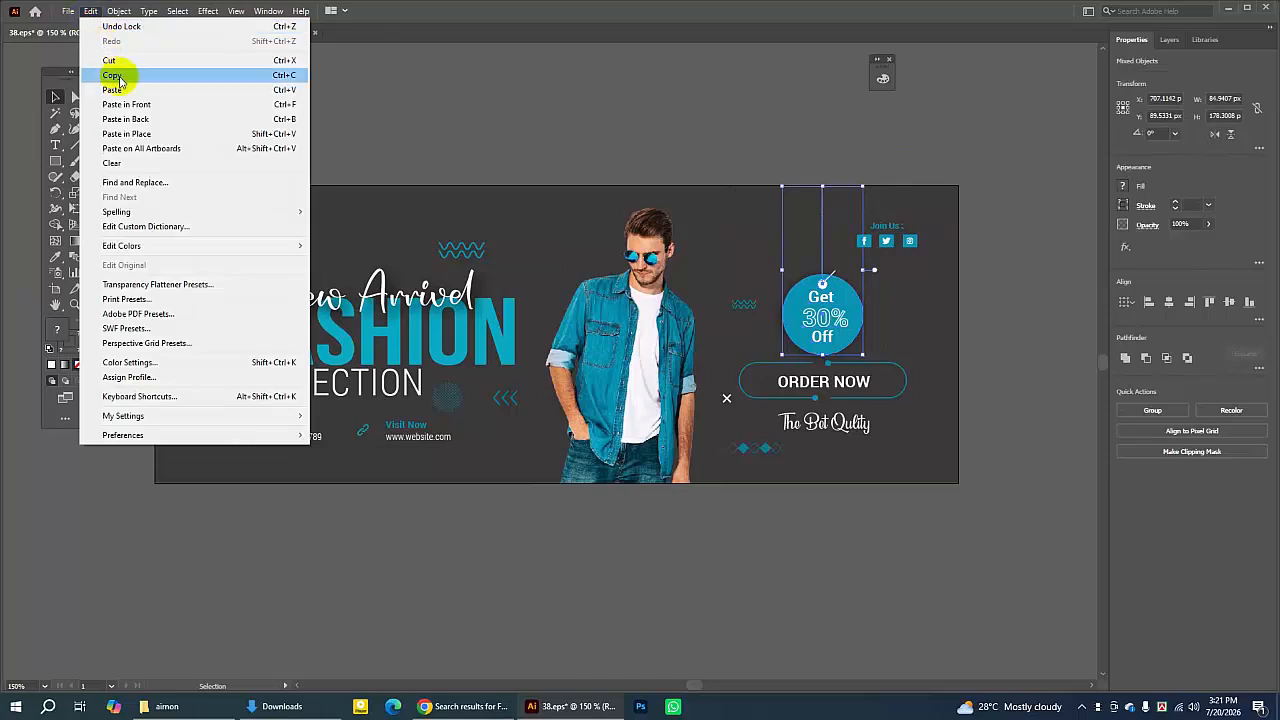
{"action": "left_click", "coordinate": [112, 77]}
- Paste the tag into the banner document and position it to the right of the model
{"action": "left_click", "coordinate": [191, 32]}
{"action": "left_click", "coordinate": [90, 11]}
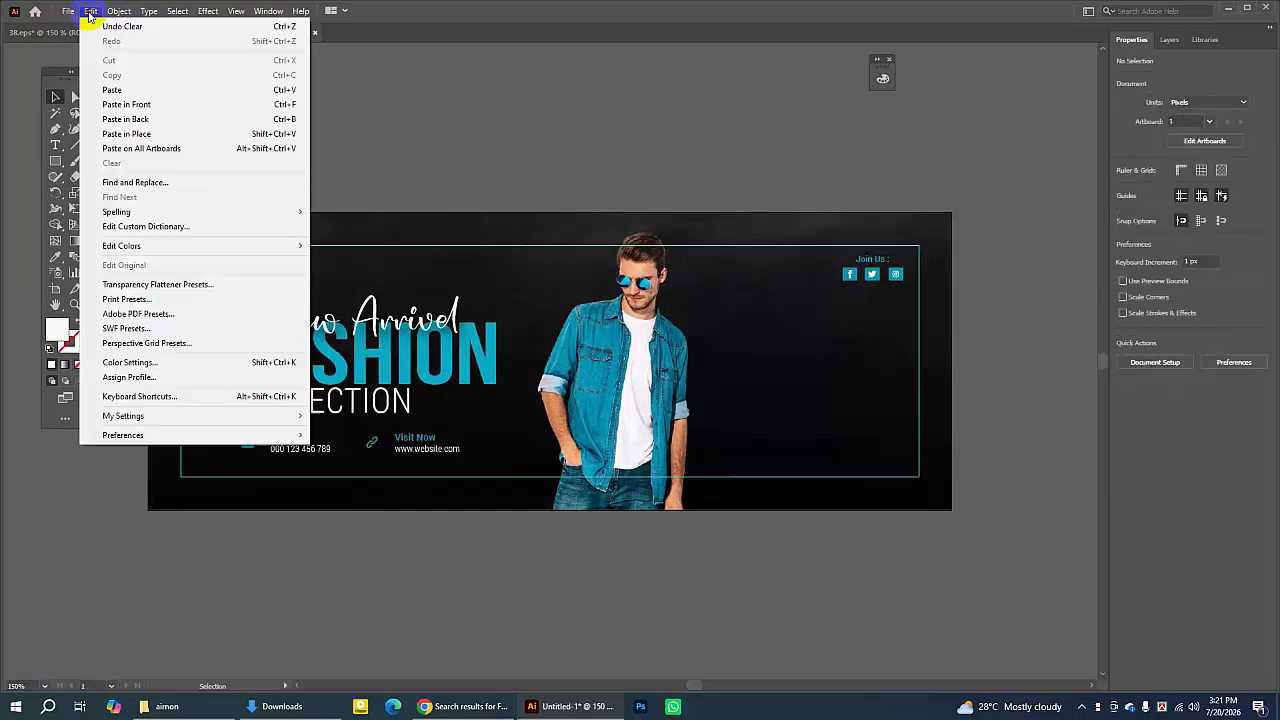
{"action": "left_click", "coordinate": [112, 90]}
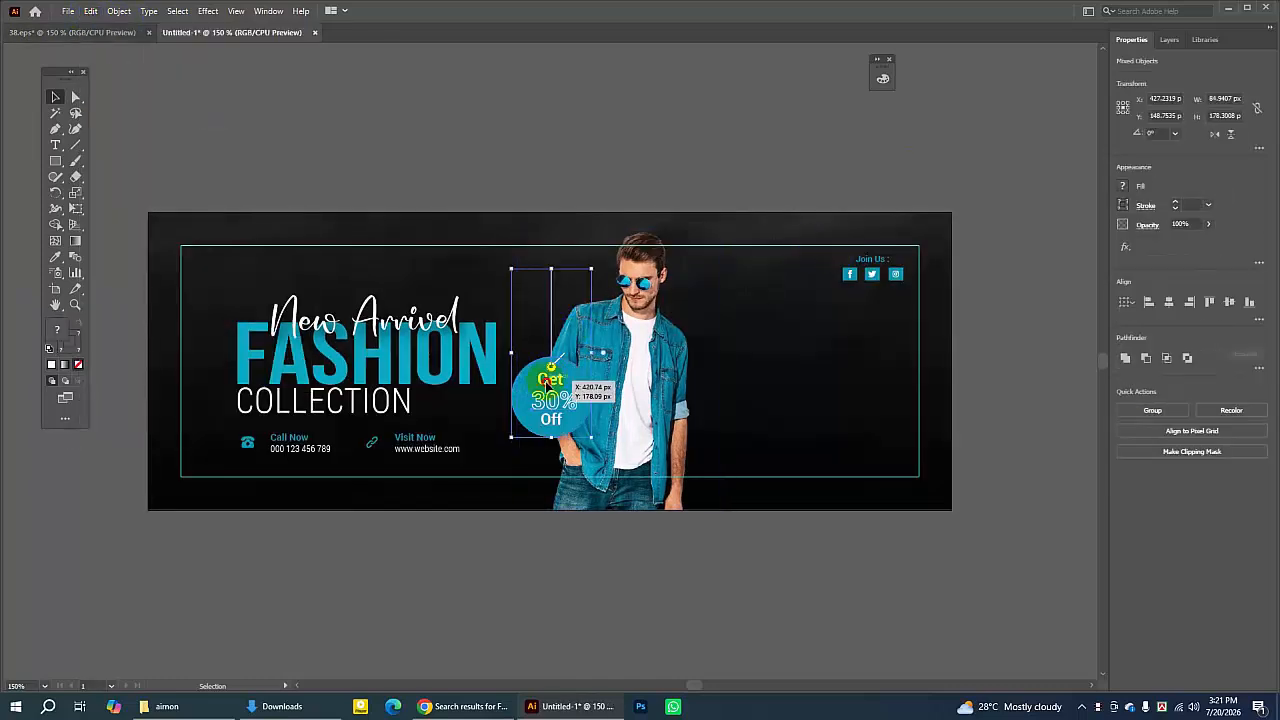
{"action": "left_click_drag", "start_coordinate": [546, 378], "coordinate": [789, 325]}
- Draw a circle about 80 px wide beside the banner and sample the tag's teal colour as its fill
{"action": "left_click", "coordinate": [57, 306]}
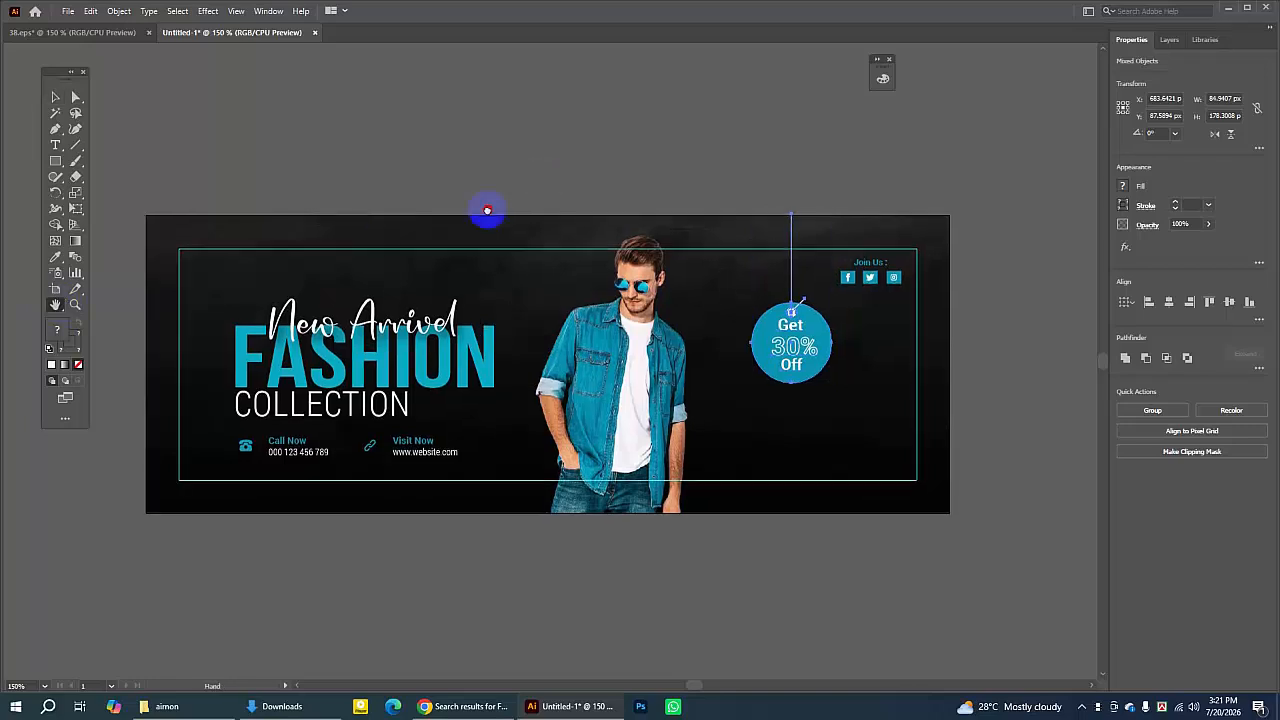
{"action": "mouse_move", "coordinate": [486, 209]}
{"action": "left_mouse_down"}
{"action": "mouse_move", "coordinate": [477, 229]}
{"action": "mouse_move", "coordinate": [477, 209]}
{"action": "left_mouse_up"}
{"action": "left_click", "coordinate": [55, 97]}
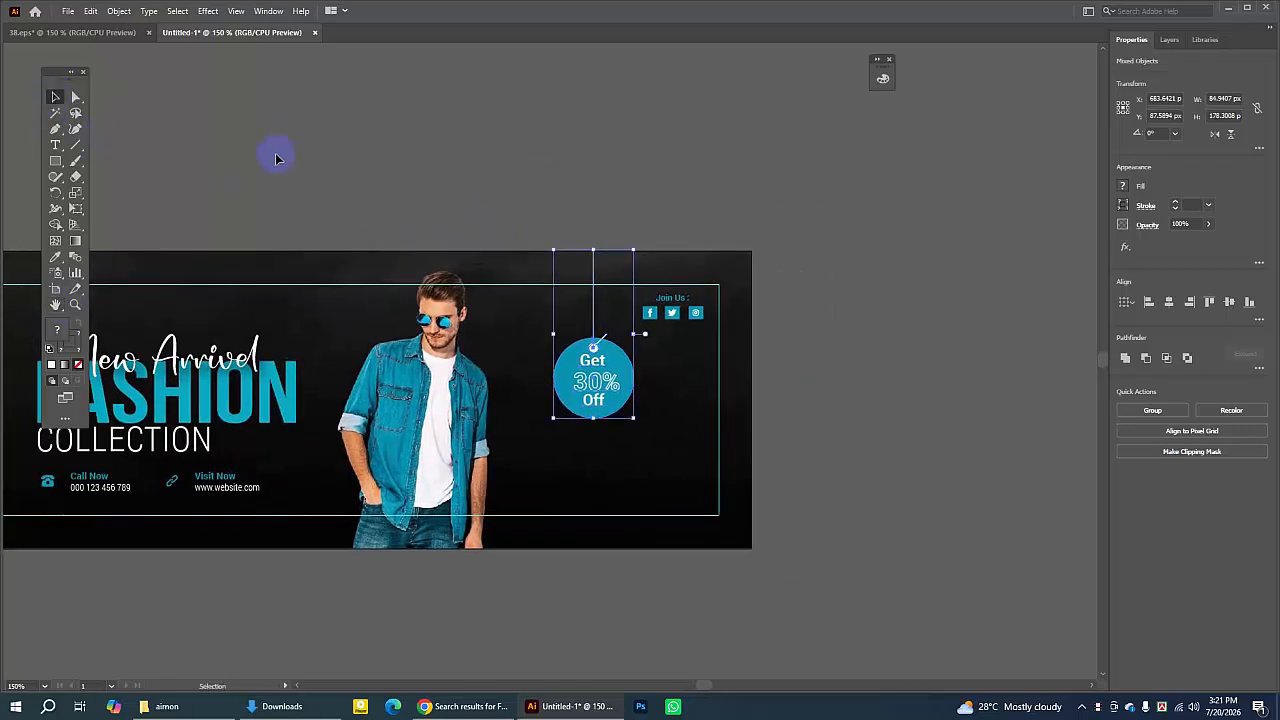
{"action": "left_click", "coordinate": [151, 184]}
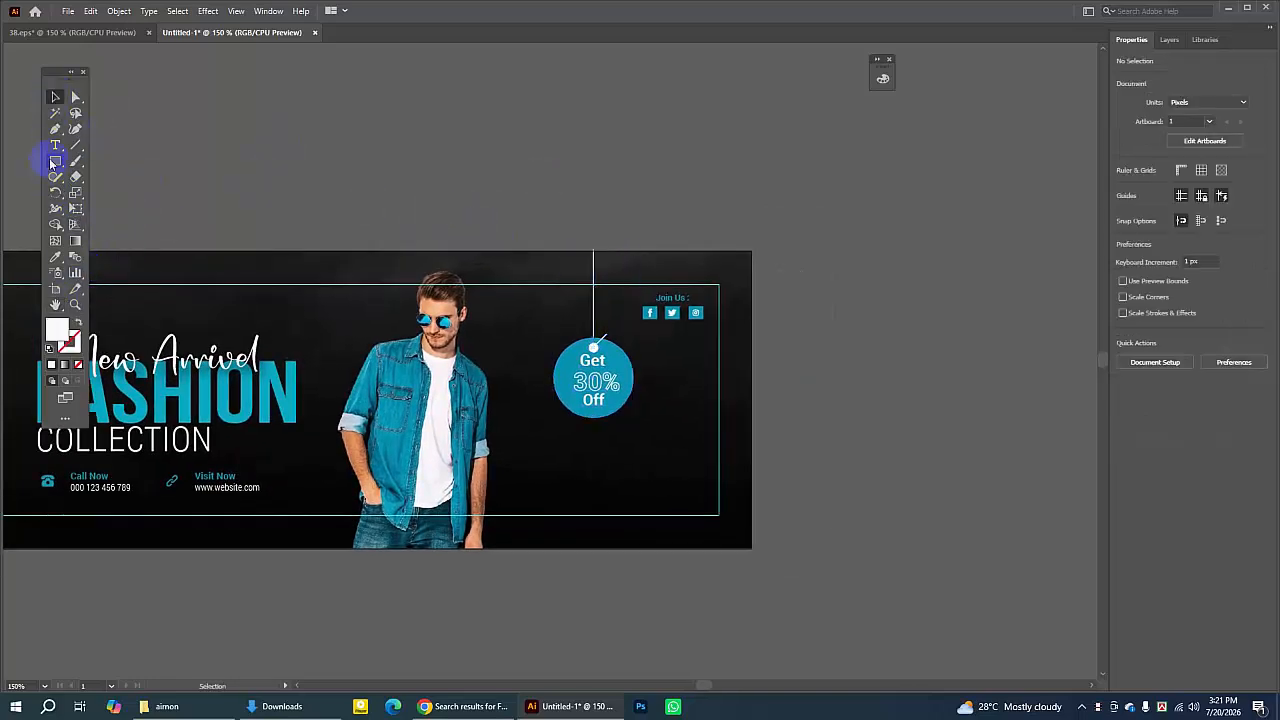
{"action": "left_click", "coordinate": [54, 162]}
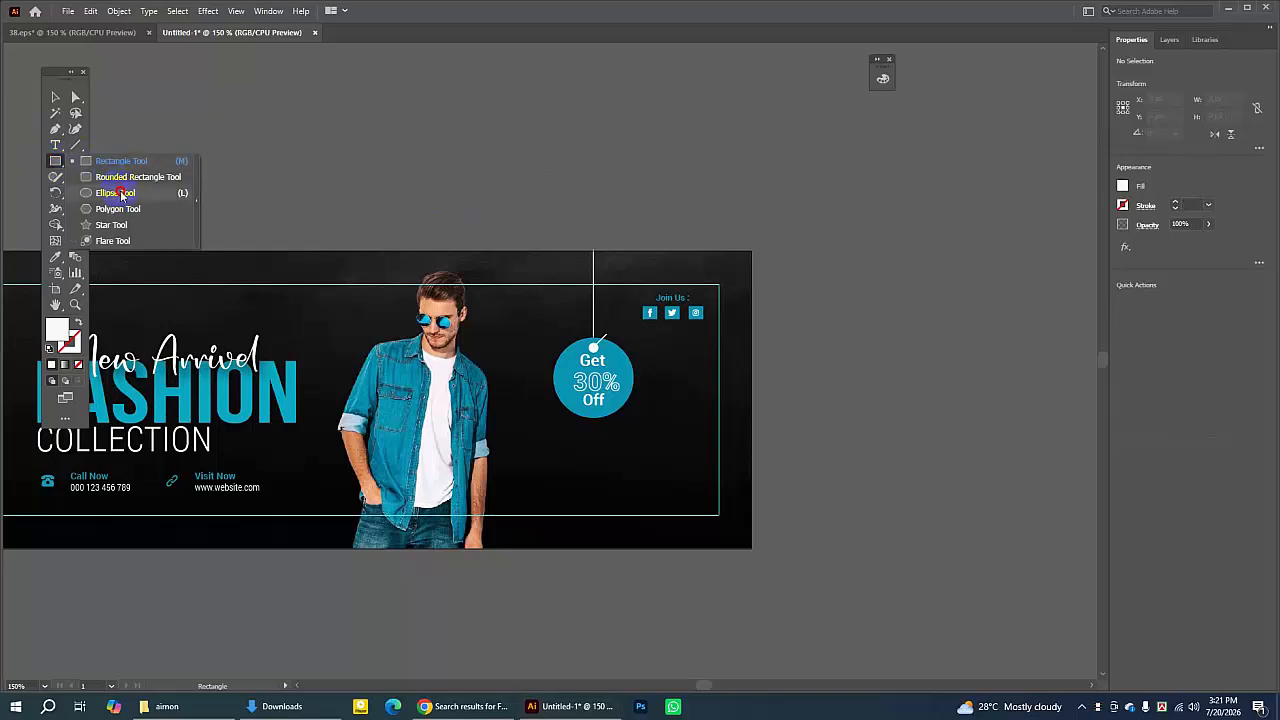
{"action": "left_click", "coordinate": [115, 193]}
{"action": "left_click_drag", "start_coordinate": [553, 141], "coordinate": [838, 405]}
{"action": "left_click", "coordinate": [55, 97]}
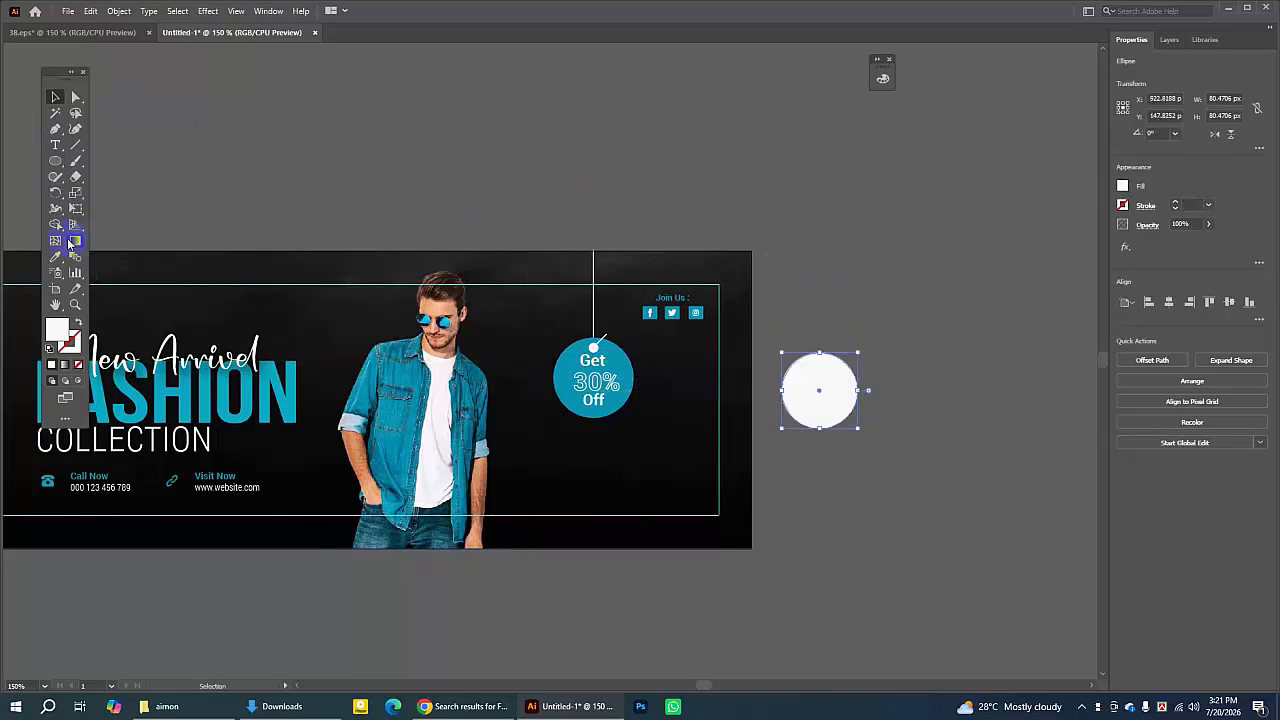
{"action": "left_click", "coordinate": [55, 257]}
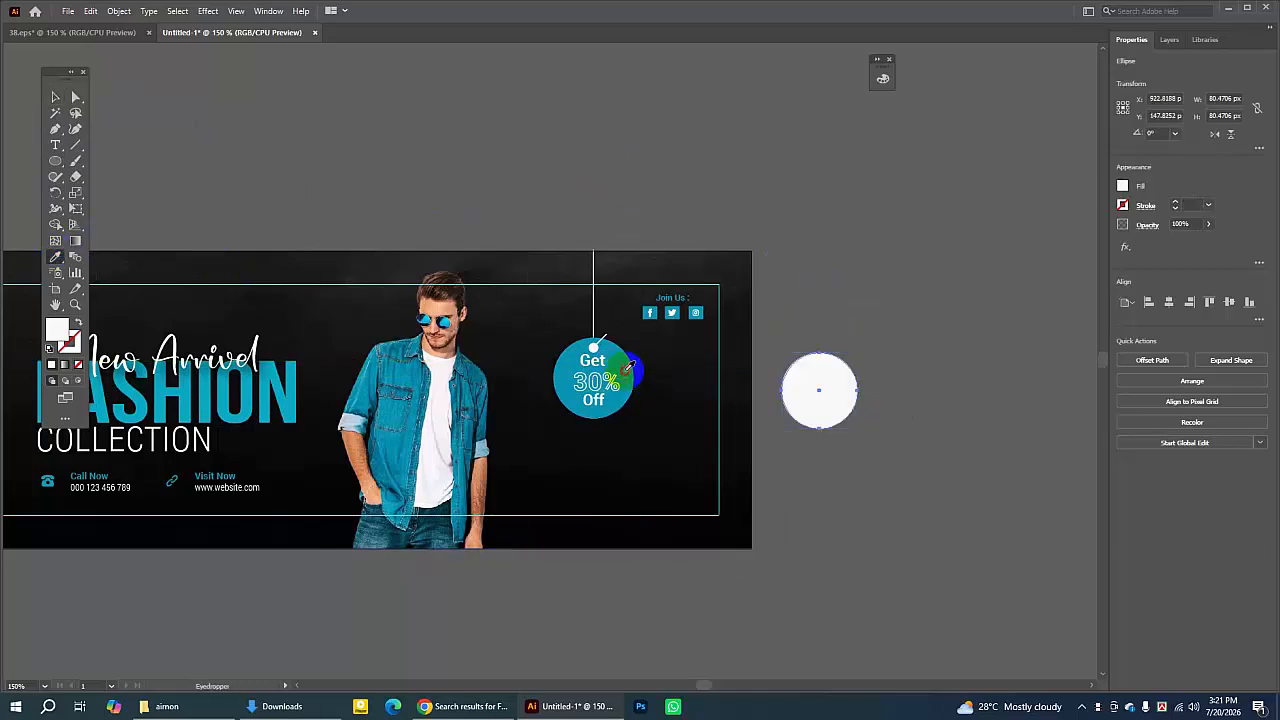
{"action": "left_click", "coordinate": [588, 348]}
{"action": "left_click", "coordinate": [53, 98]}
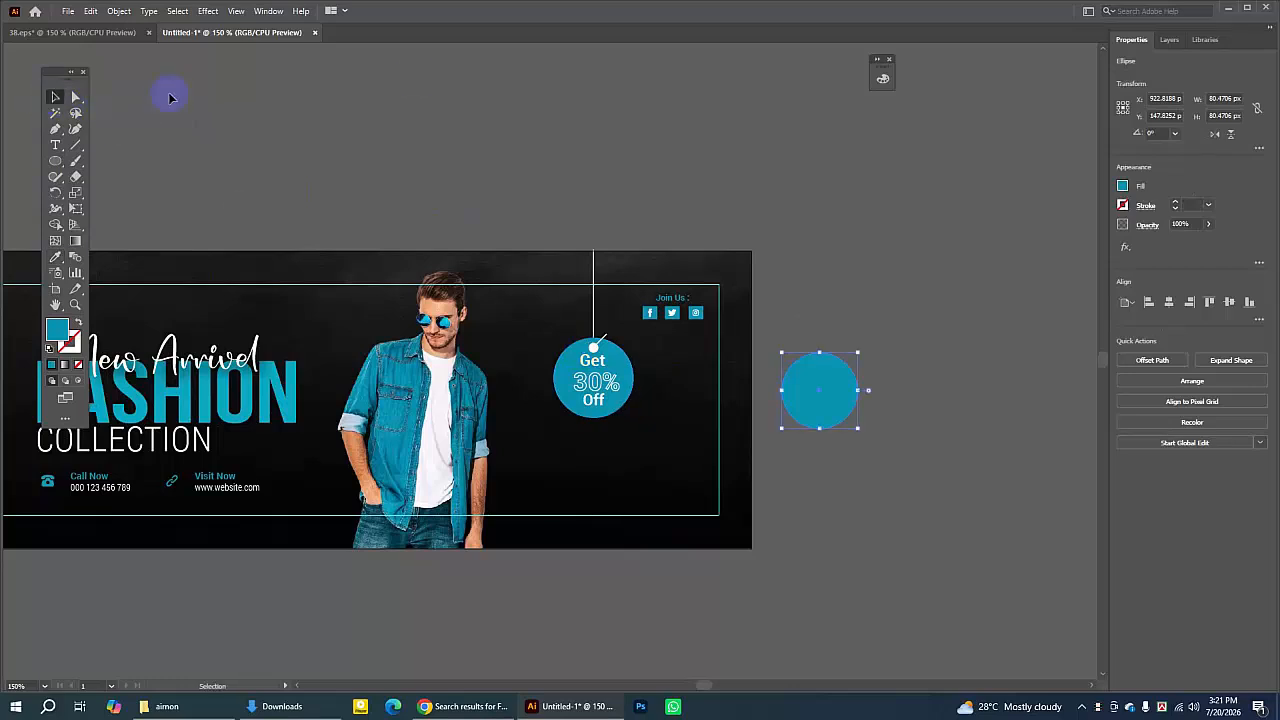
{"action": "left_click", "coordinate": [419, 83]}
- Draw a vertical line about 126 px tall down to the circle with a white FCFCFC stroke of 2 pt
{"action": "left_click", "coordinate": [77, 145]}
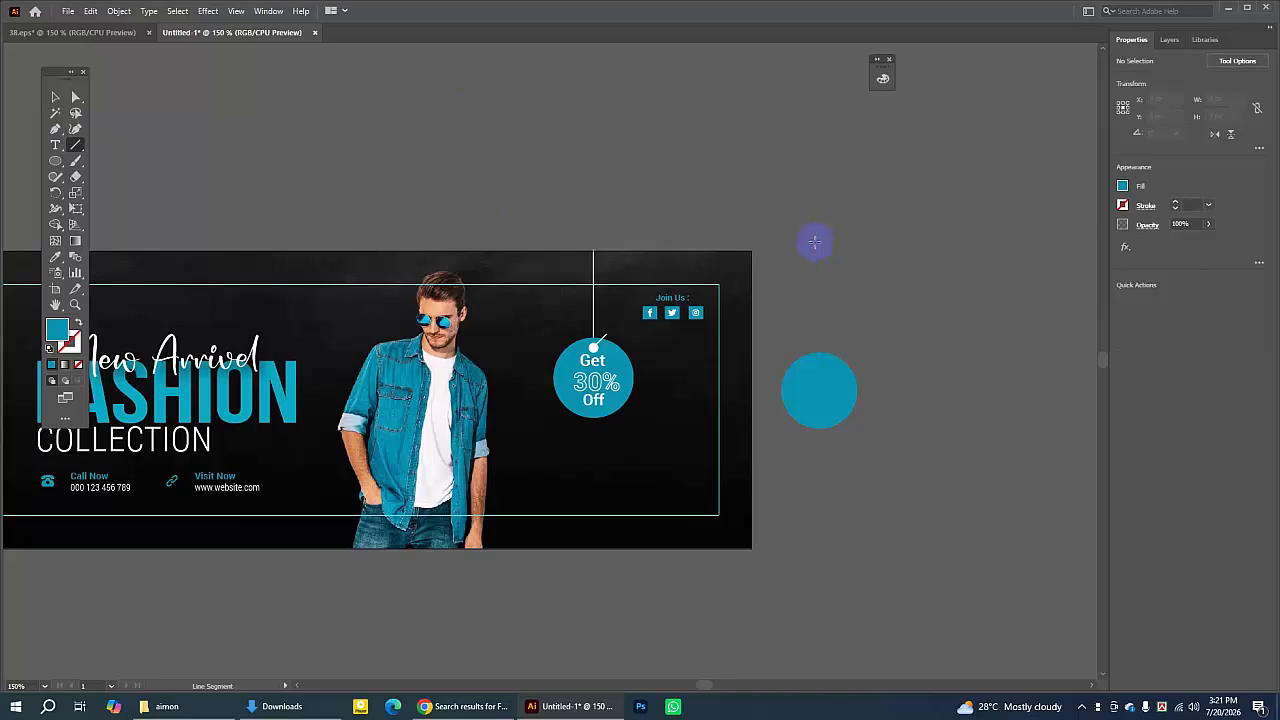
{"action": "left_click_drag", "start_coordinate": [814, 242], "coordinate": [826, 364]}
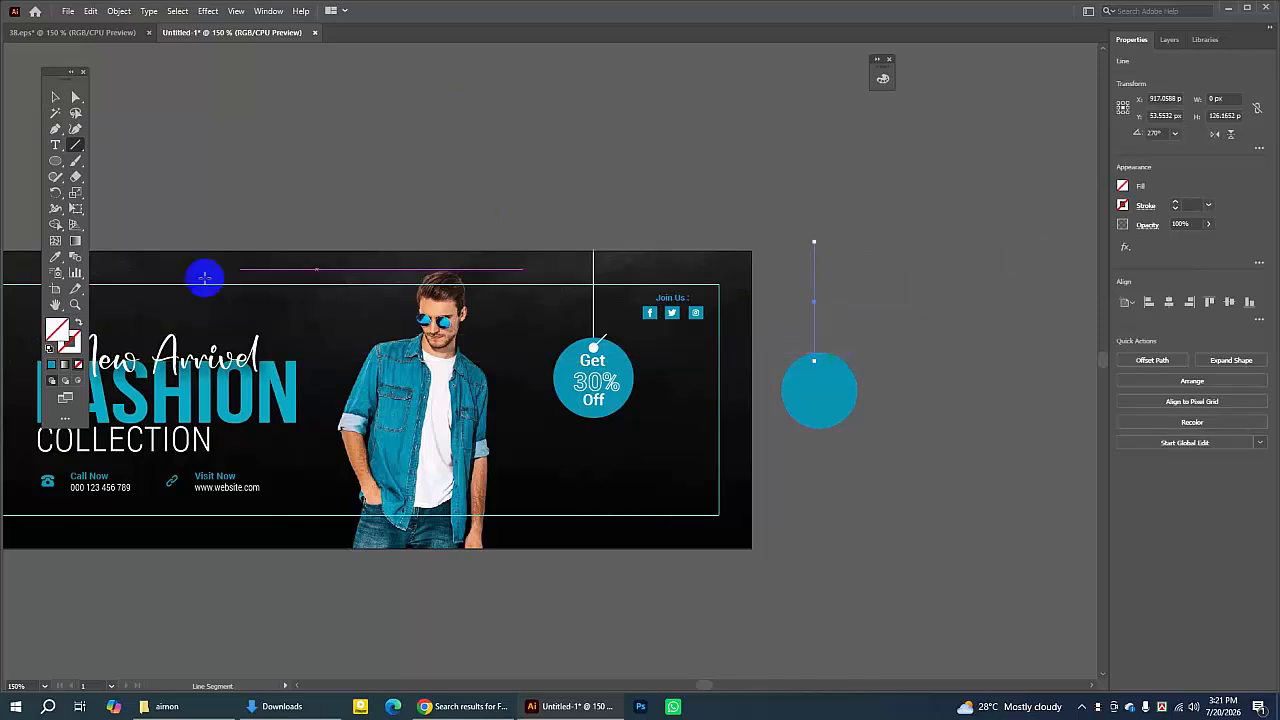
{"action": "double_click", "coordinate": [68, 340]}
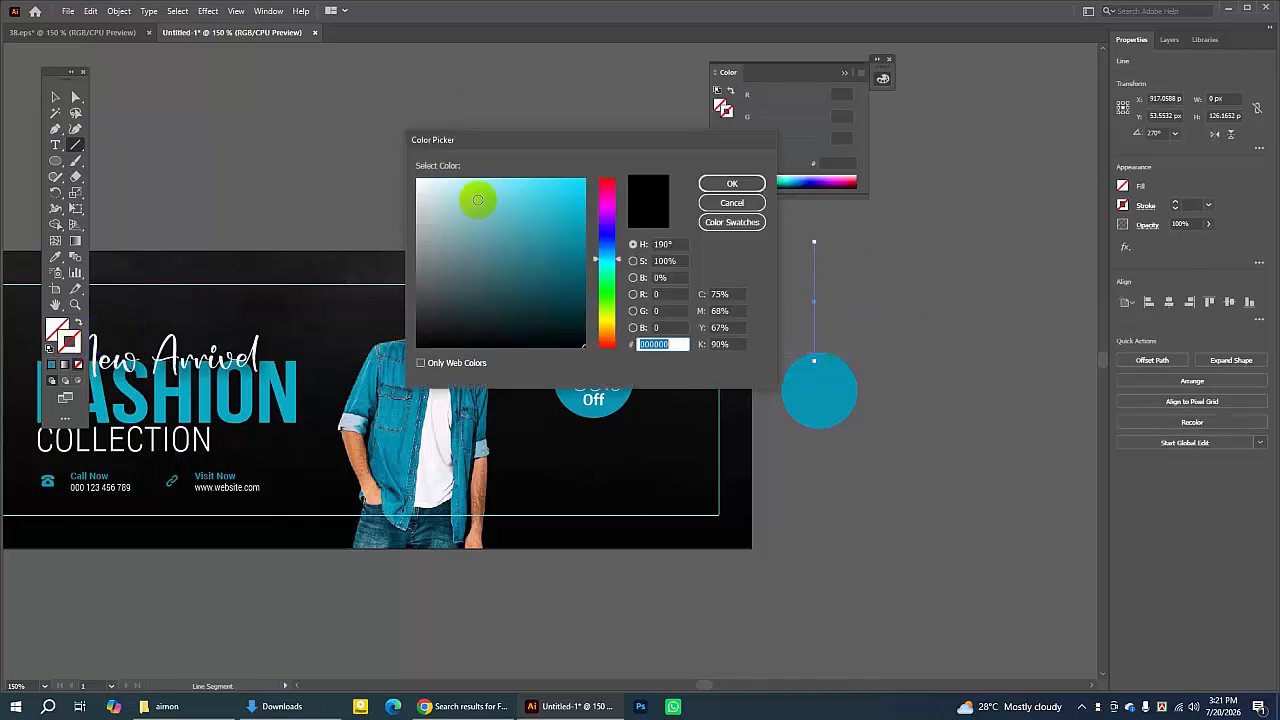
{"action": "left_click", "coordinate": [416, 181]}
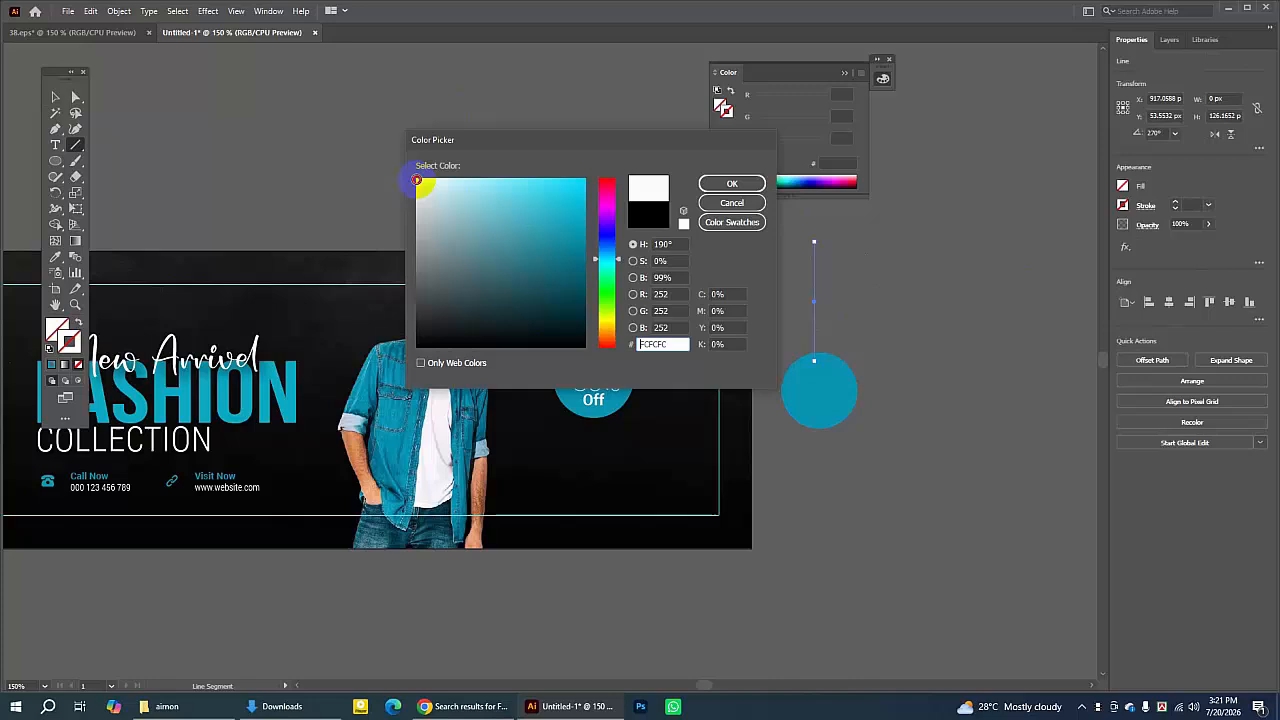
{"action": "left_click", "coordinate": [716, 185]}
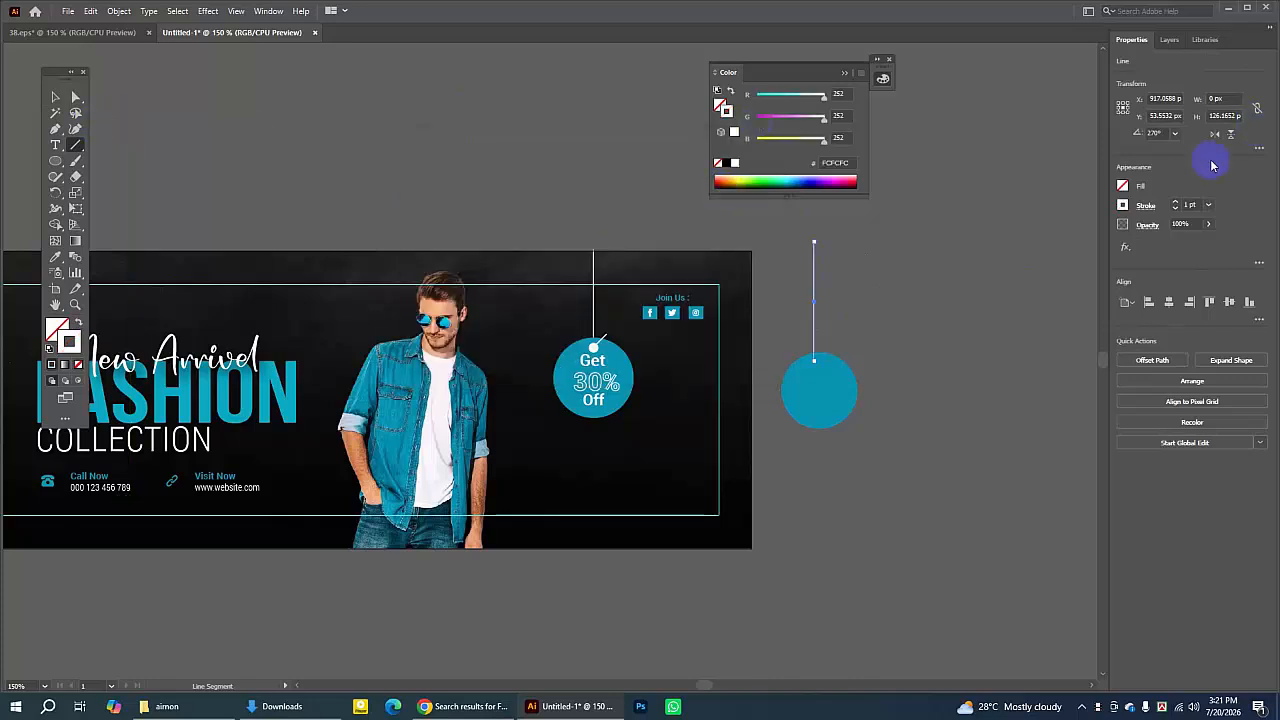
{"action": "left_click", "coordinate": [1176, 205]}
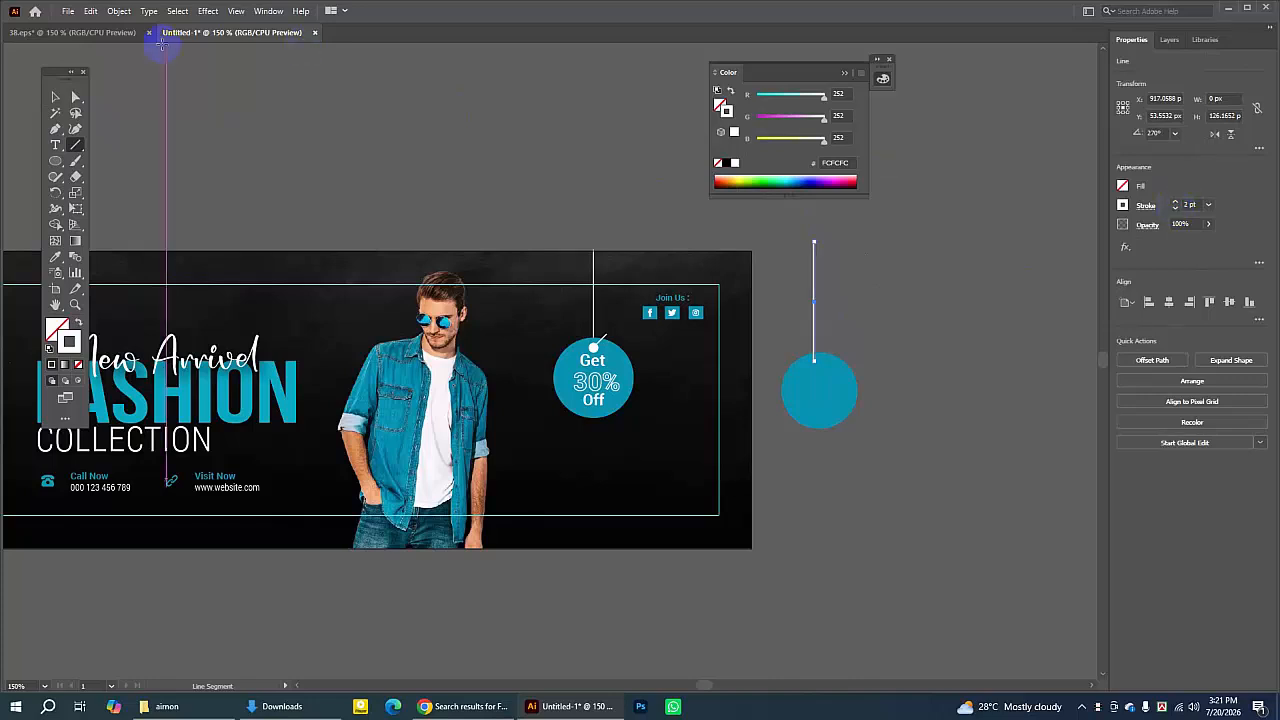
- Center the white line horizontally above the teal circle
{"action": "left_click", "coordinate": [55, 97]}
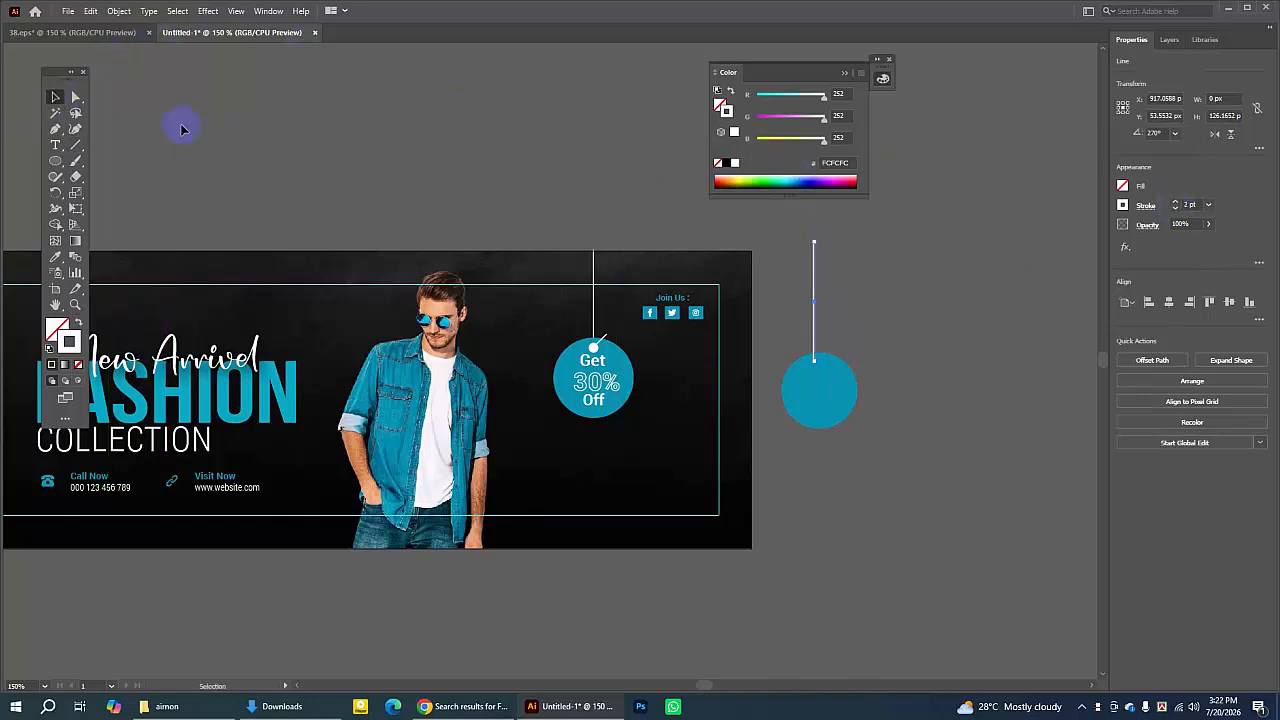
{"action": "left_click", "coordinate": [820, 271]}
{"action": "left_click", "coordinate": [818, 273]}
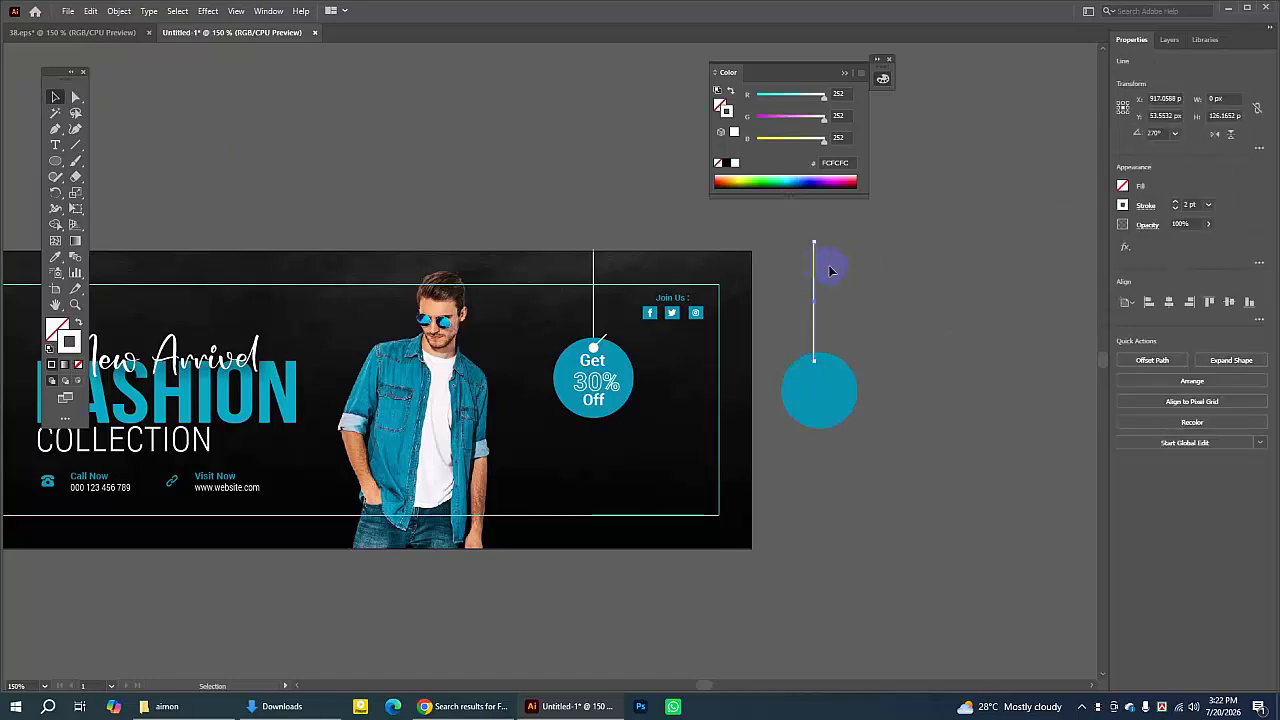
{"action": "left_click", "coordinate": [873, 269]}
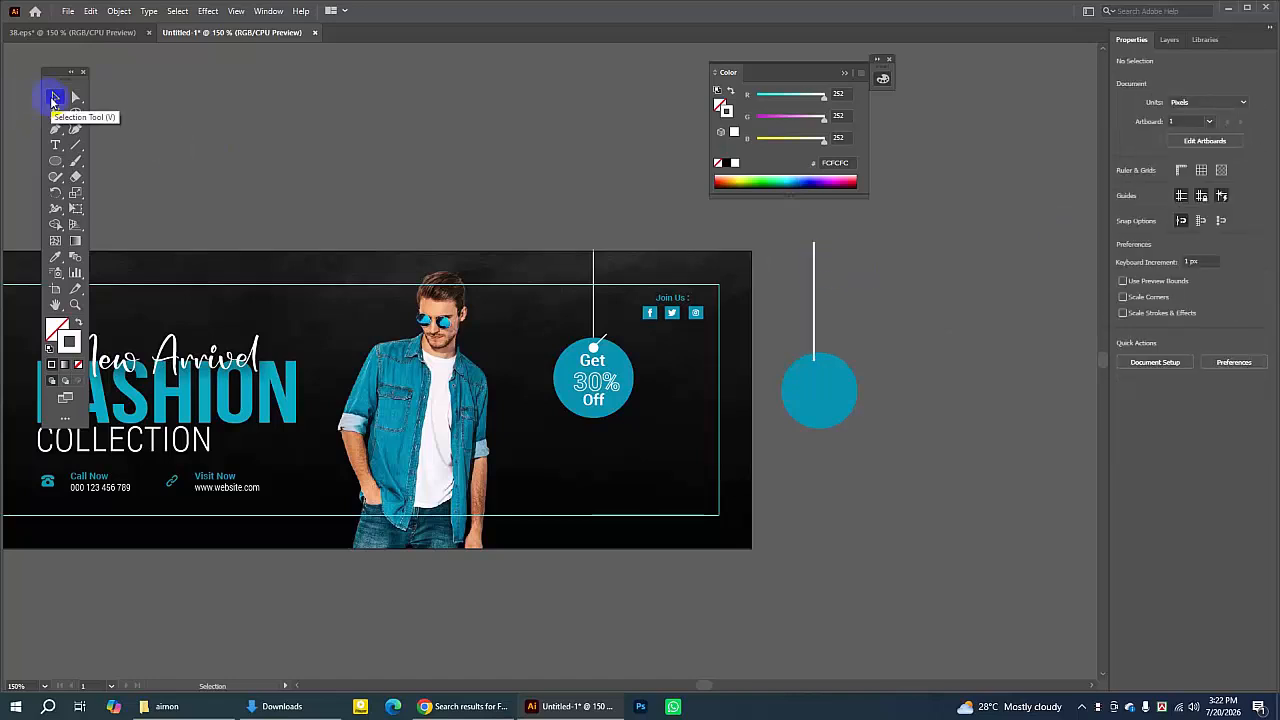
{"action": "left_click", "coordinate": [815, 300]}
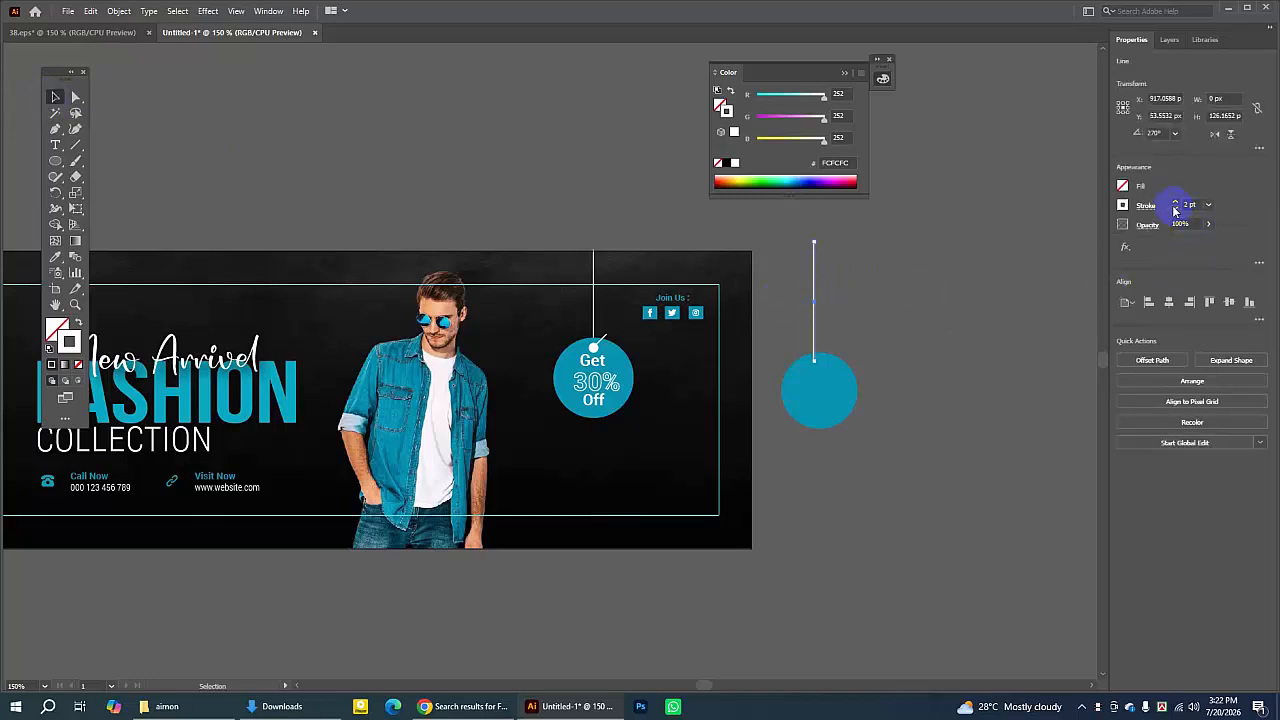
{"action": "left_click", "coordinate": [972, 253]}
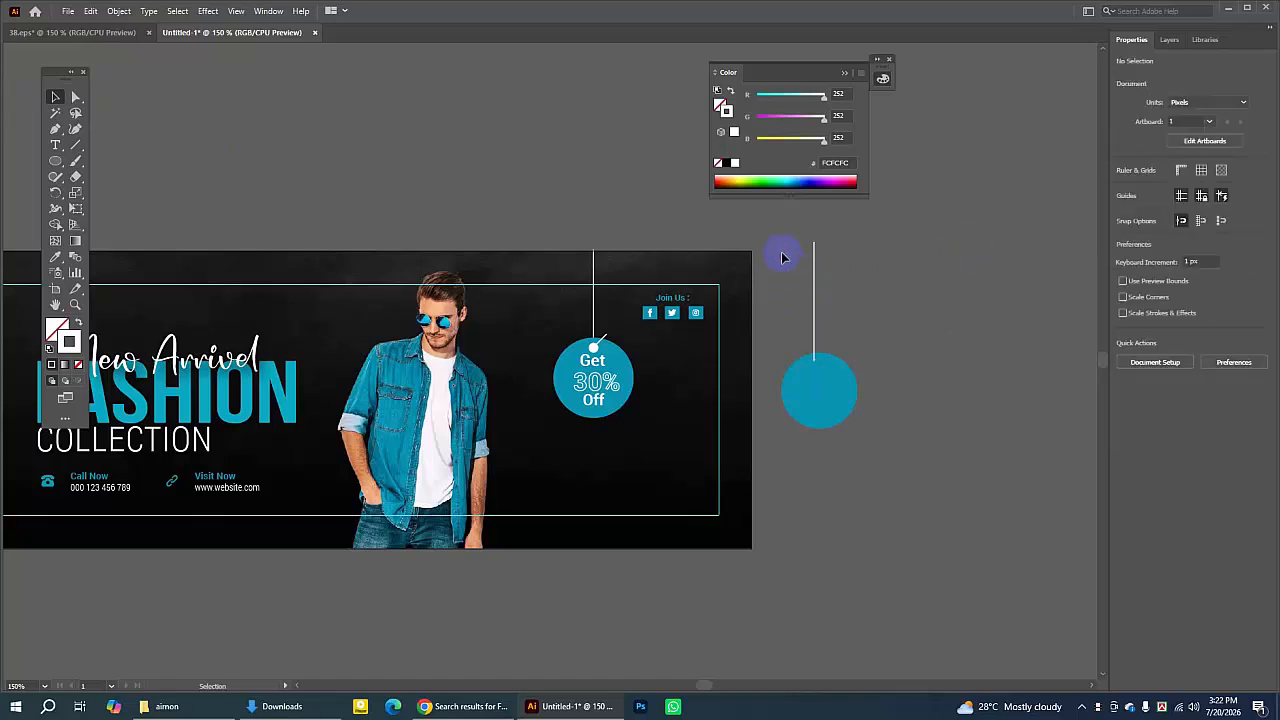
{"action": "left_click_drag", "start_coordinate": [815, 265], "coordinate": [820, 297]}
{"action": "left_click", "coordinate": [848, 300]}
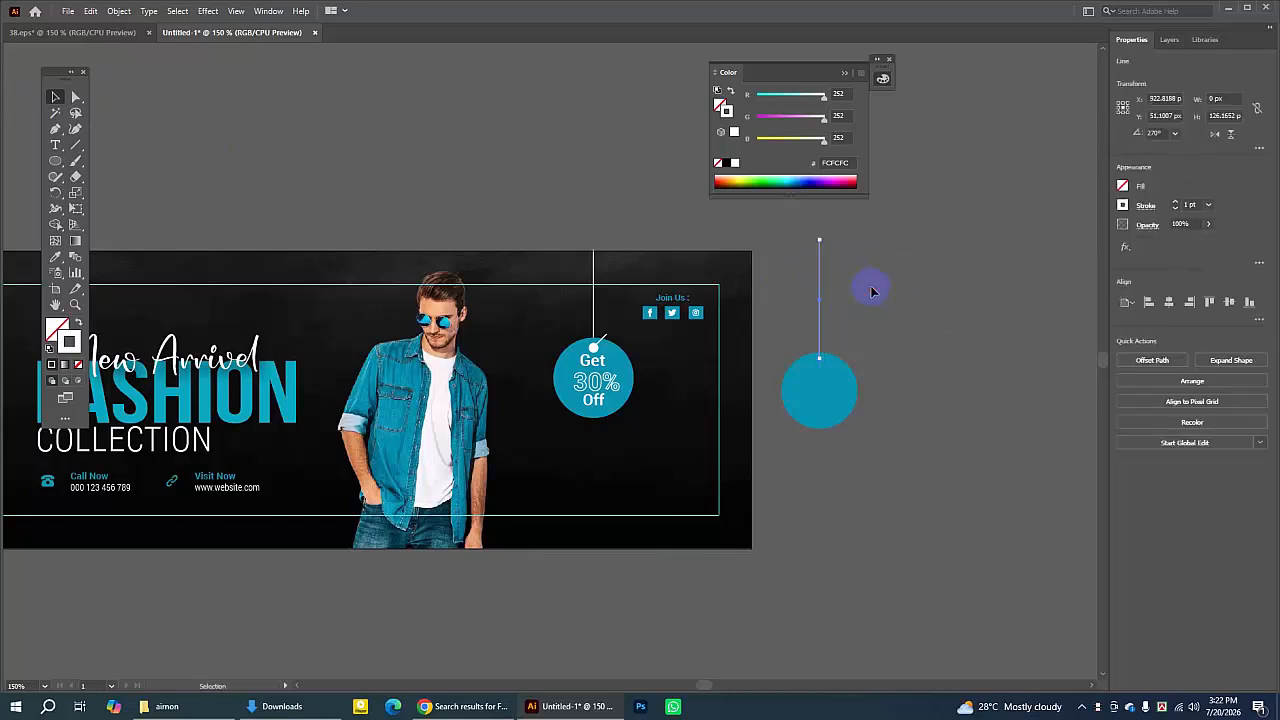
{"action": "left_click", "coordinate": [872, 291]}
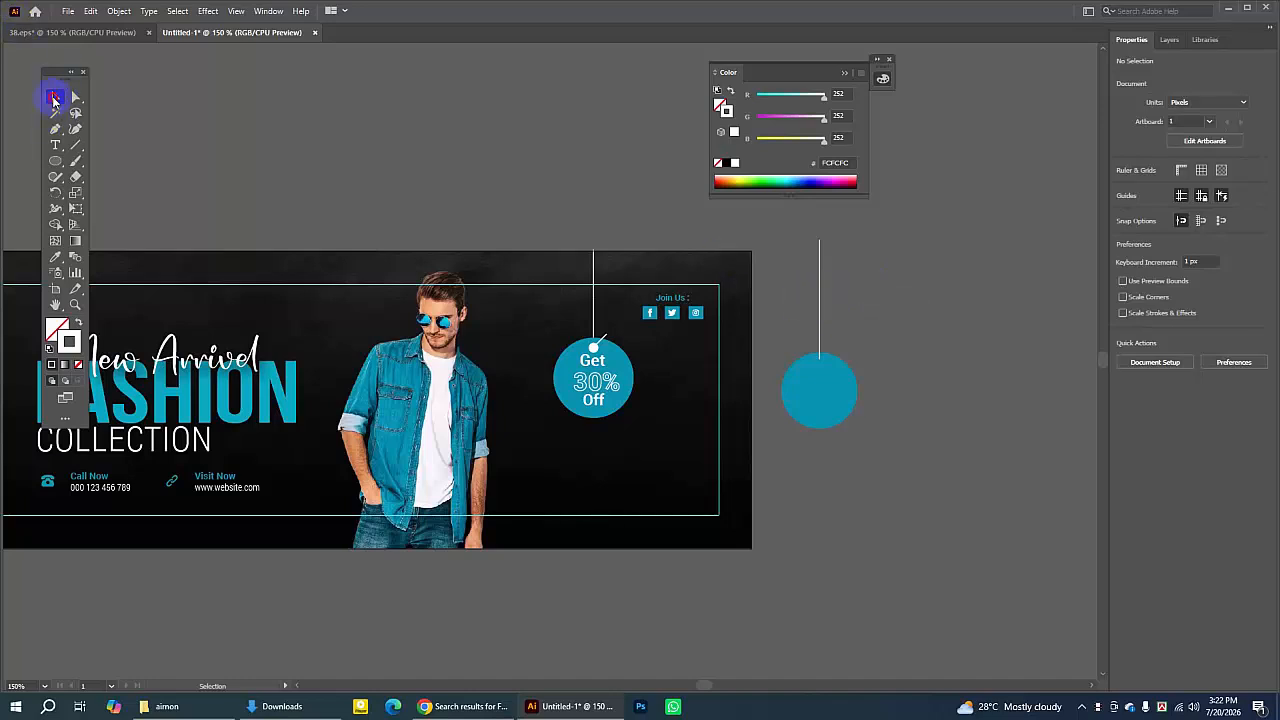
{"action": "left_click", "coordinate": [821, 303]}
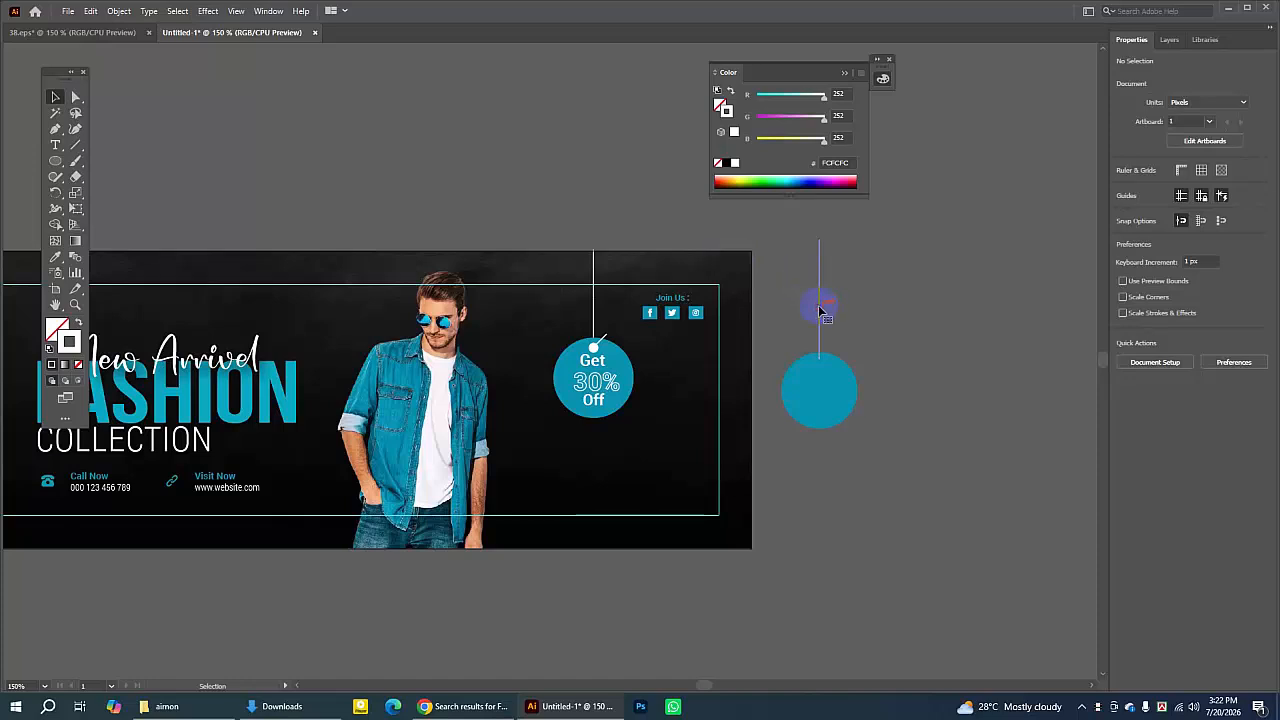
{"action": "left_click", "coordinate": [786, 294]}
{"action": "left_click", "coordinate": [73, 307]}
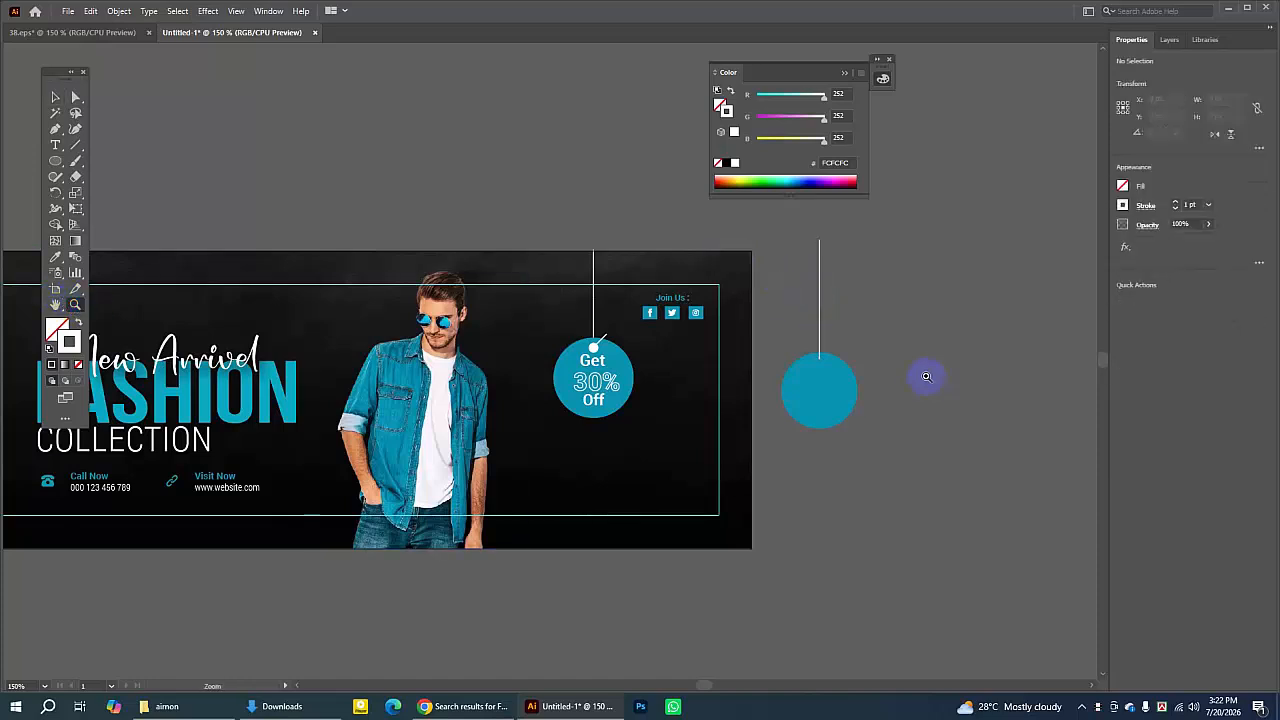
{"action": "left_click", "coordinate": [835, 388]}
{"action": "left_click", "coordinate": [536, 363]}
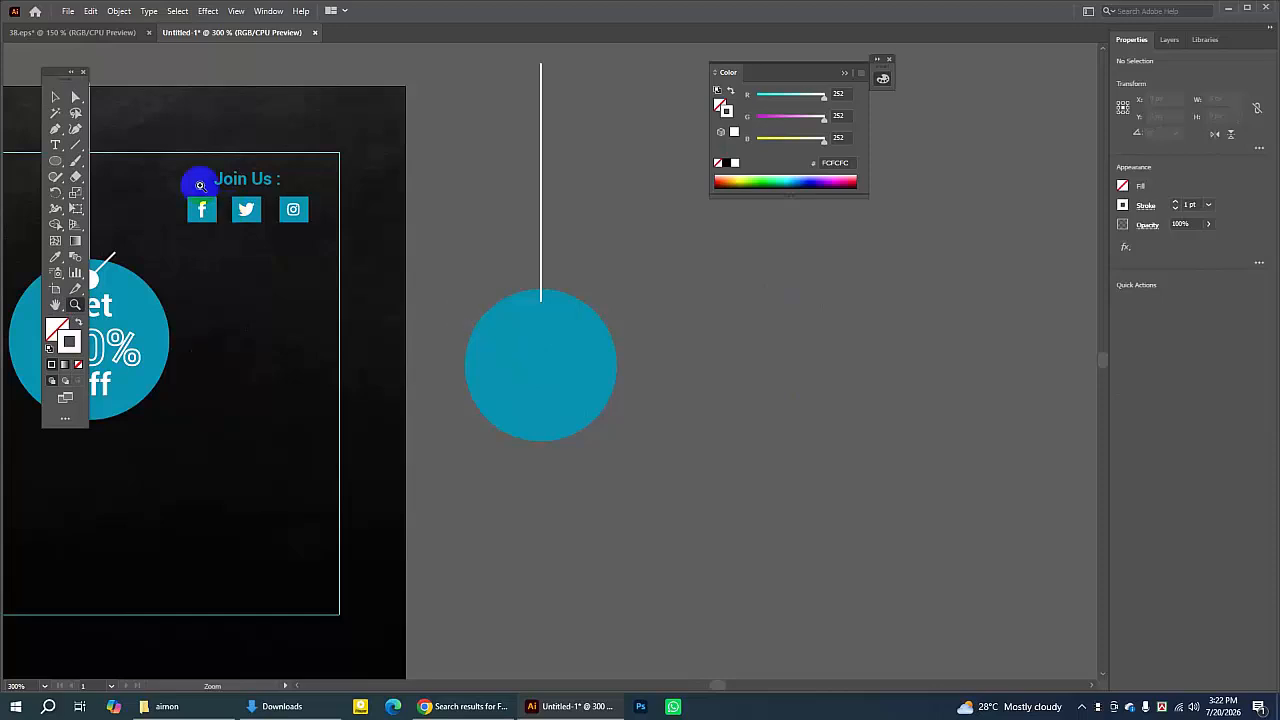
{"action": "left_click", "coordinate": [55, 97]}
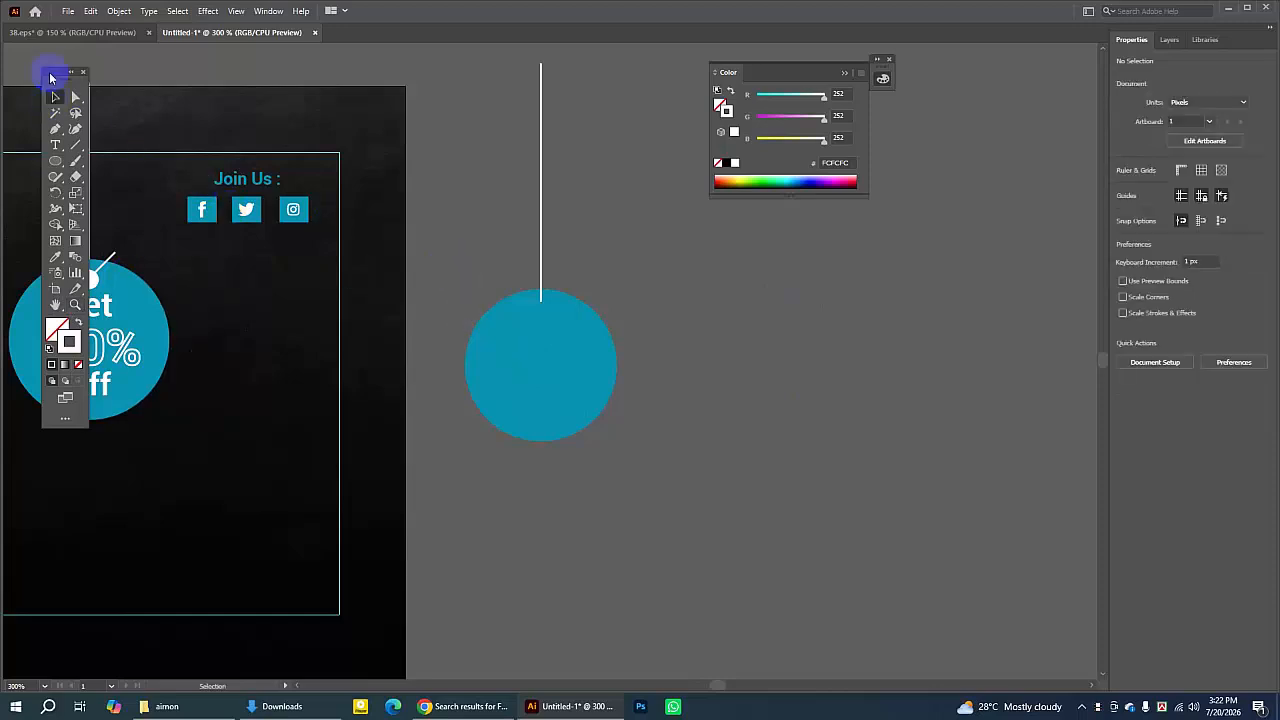
{"action": "left_click_drag", "start_coordinate": [51, 72], "coordinate": [28, 82]}
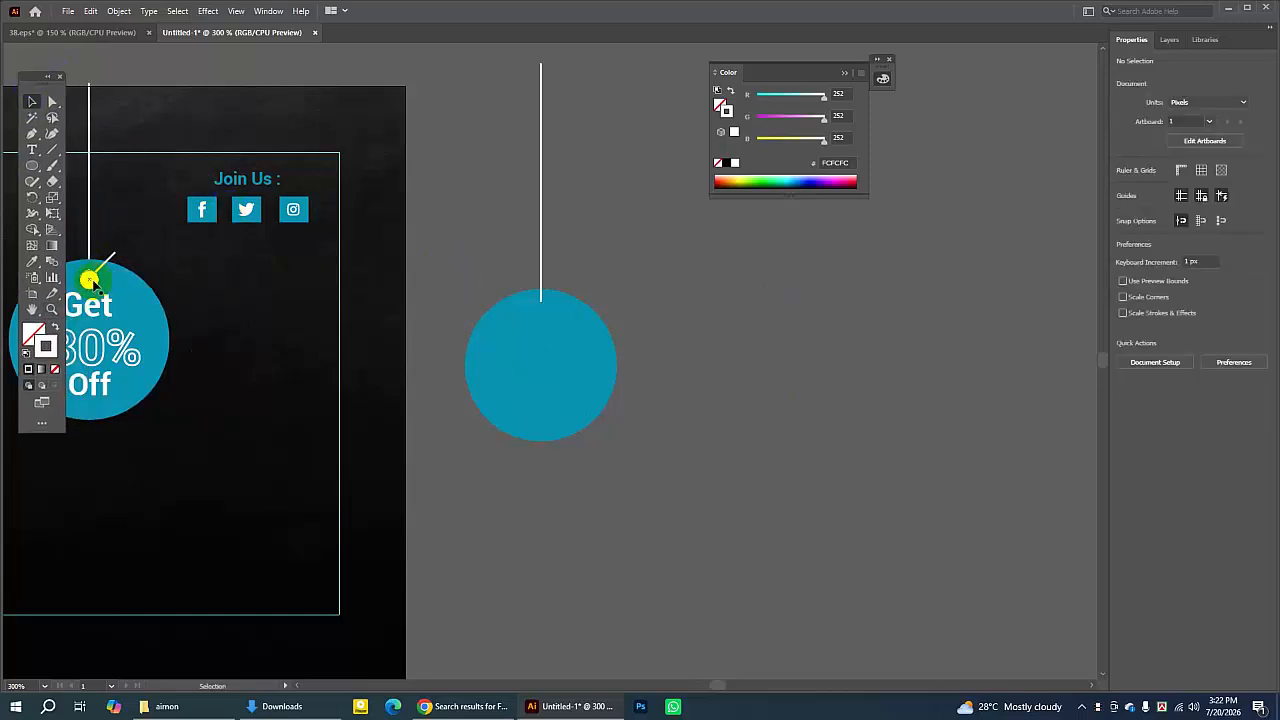
{"action": "left_click", "coordinate": [576, 327]}
{"action": "right_click", "coordinate": [577, 330]}
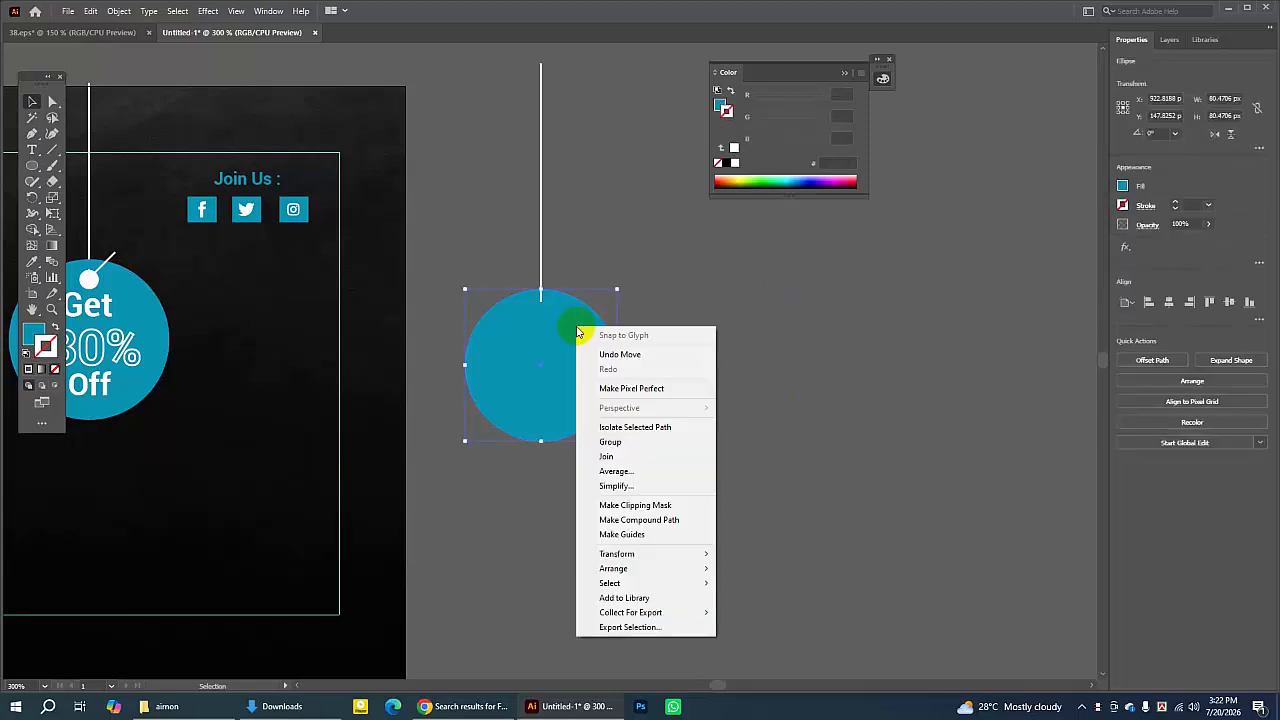
{"action": "left_click", "coordinate": [565, 228]}
{"action": "left_click", "coordinate": [545, 309]}
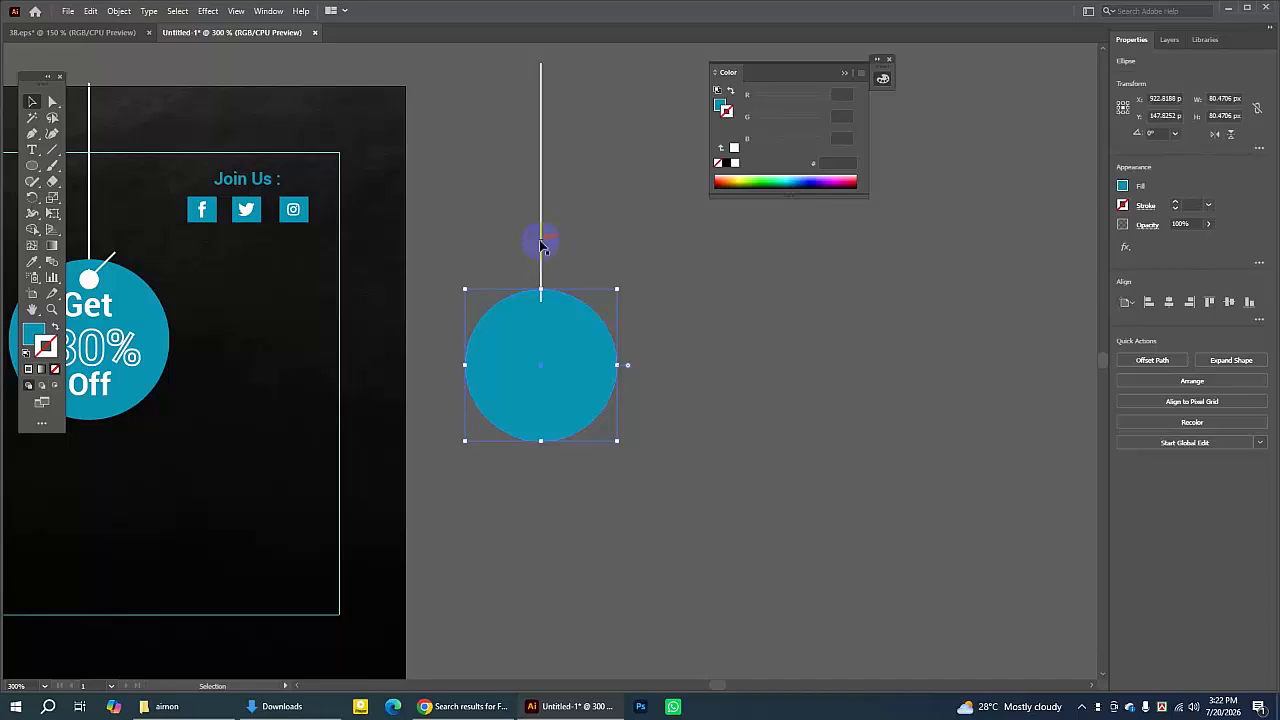
{"action": "right_click", "coordinate": [596, 335]}
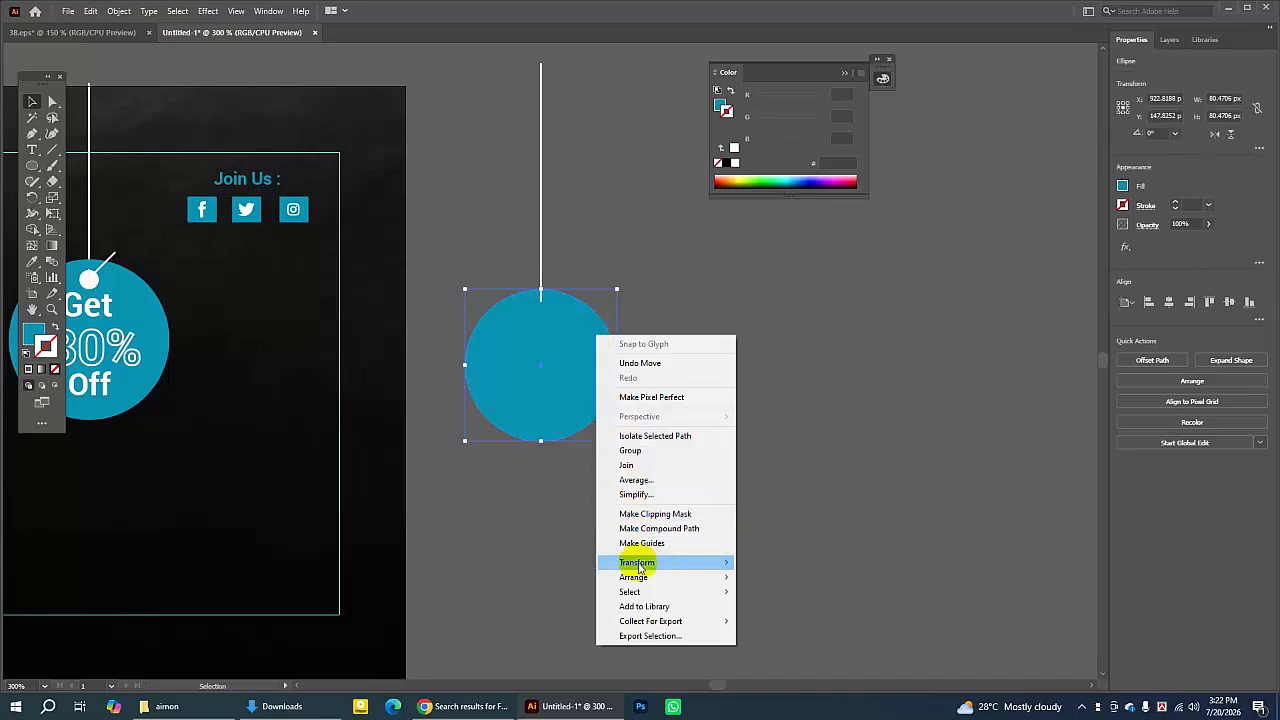
{"action": "mouse_move", "coordinate": [720, 580]}
{"action": "left_click", "coordinate": [758, 576]}
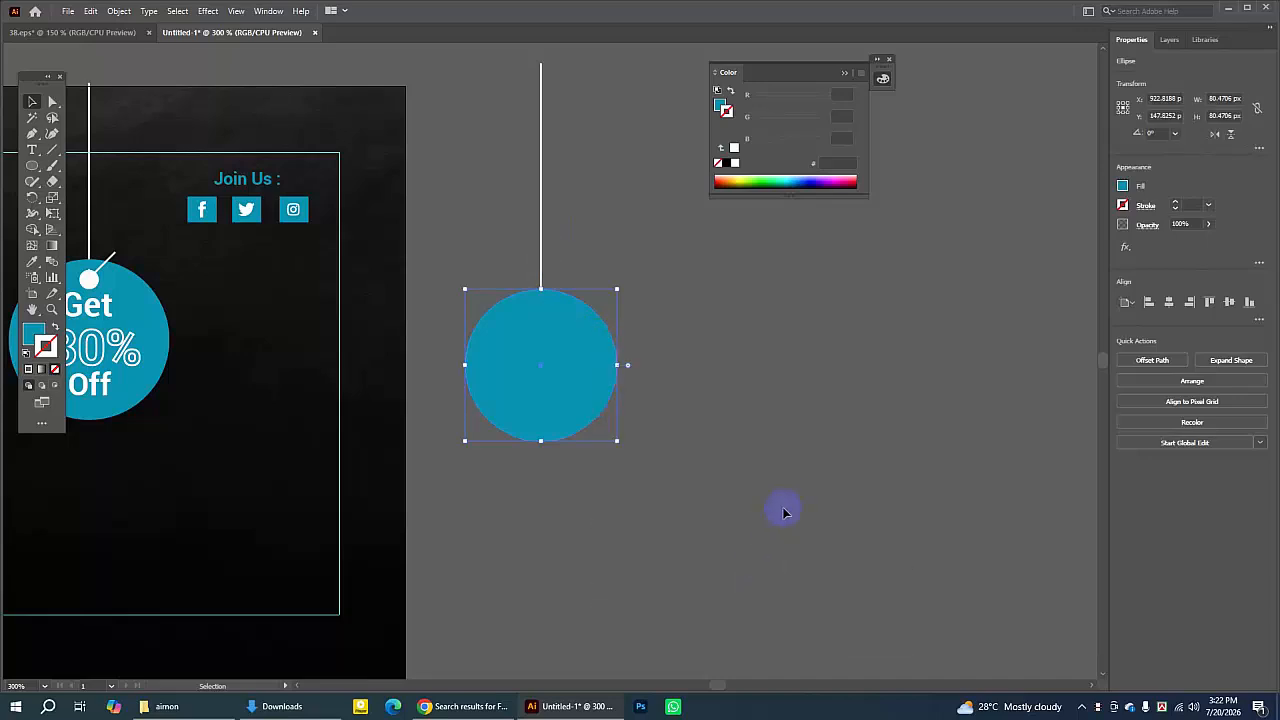
{"action": "left_click", "coordinate": [208, 277]}
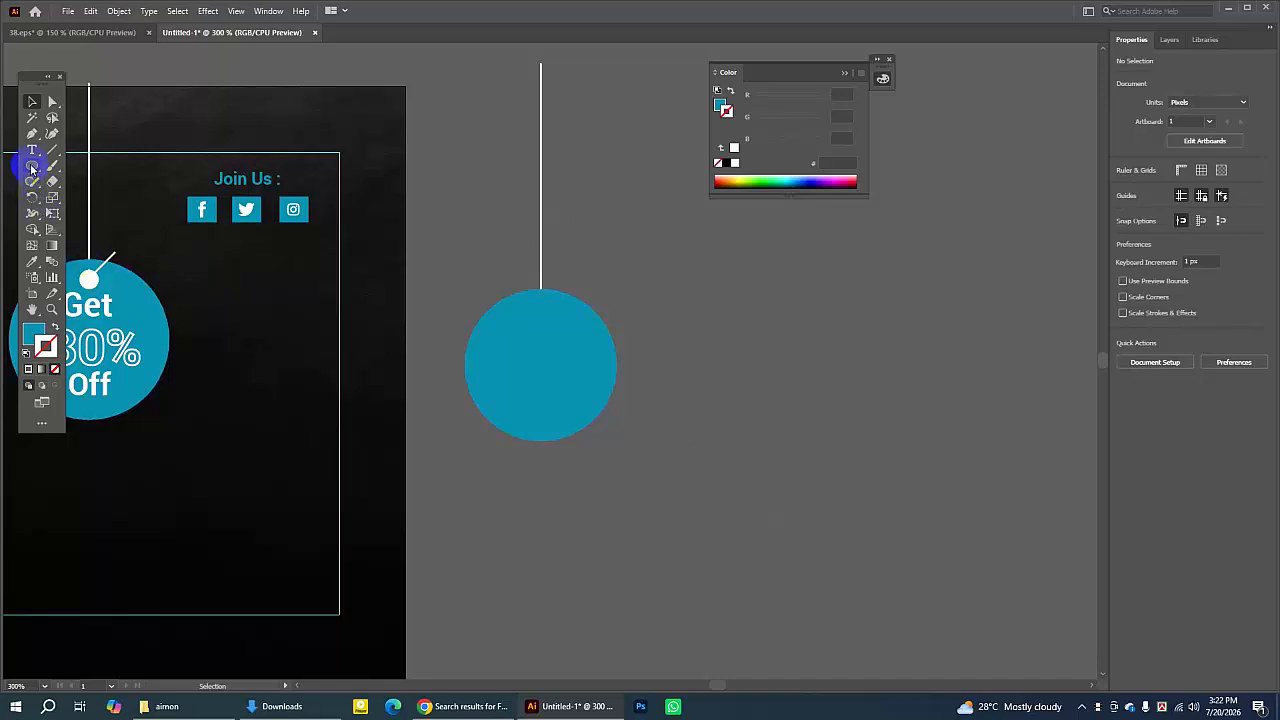
- Draw a small circle about 9 px wide beside the teal circle and fill it with the tag hole's white colour using the Eyedropper
{"action": "left_click_drag", "start_coordinate": [32, 168], "coordinate": [80, 197]}
{"action": "left_click_drag", "start_coordinate": [603, 287], "coordinate": [616, 296]}
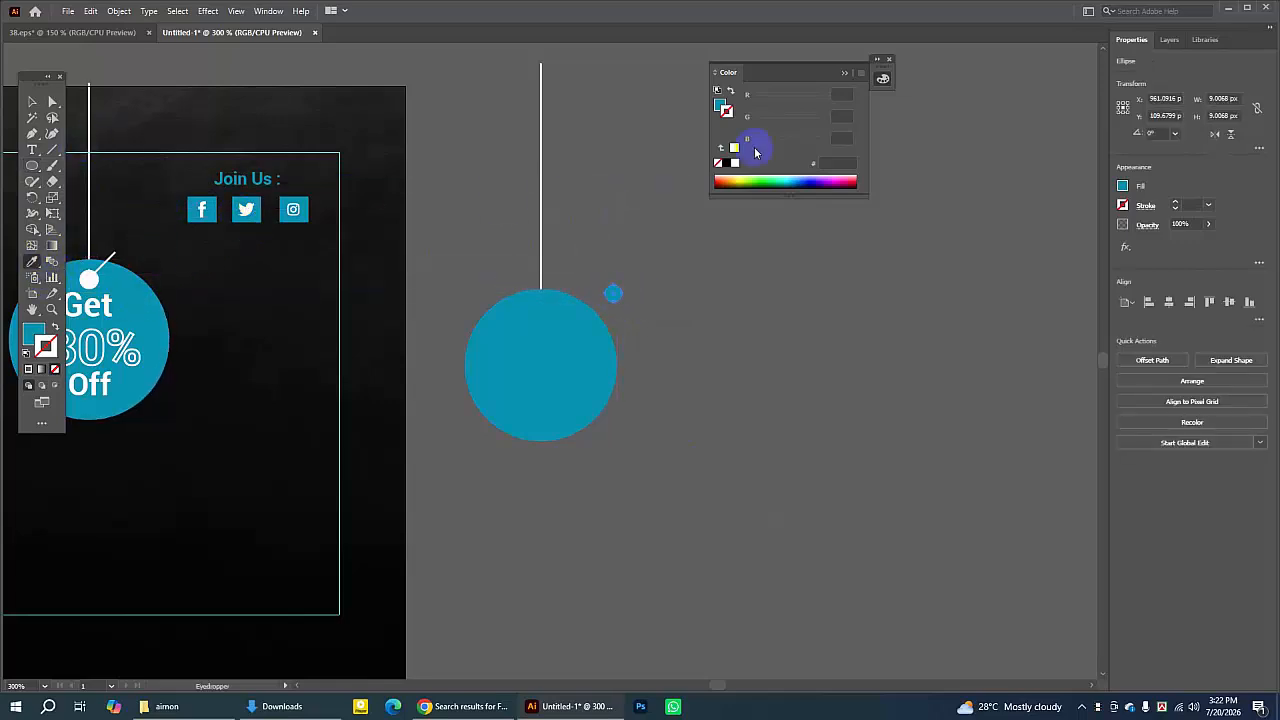
{"action": "left_click", "coordinate": [90, 275]}
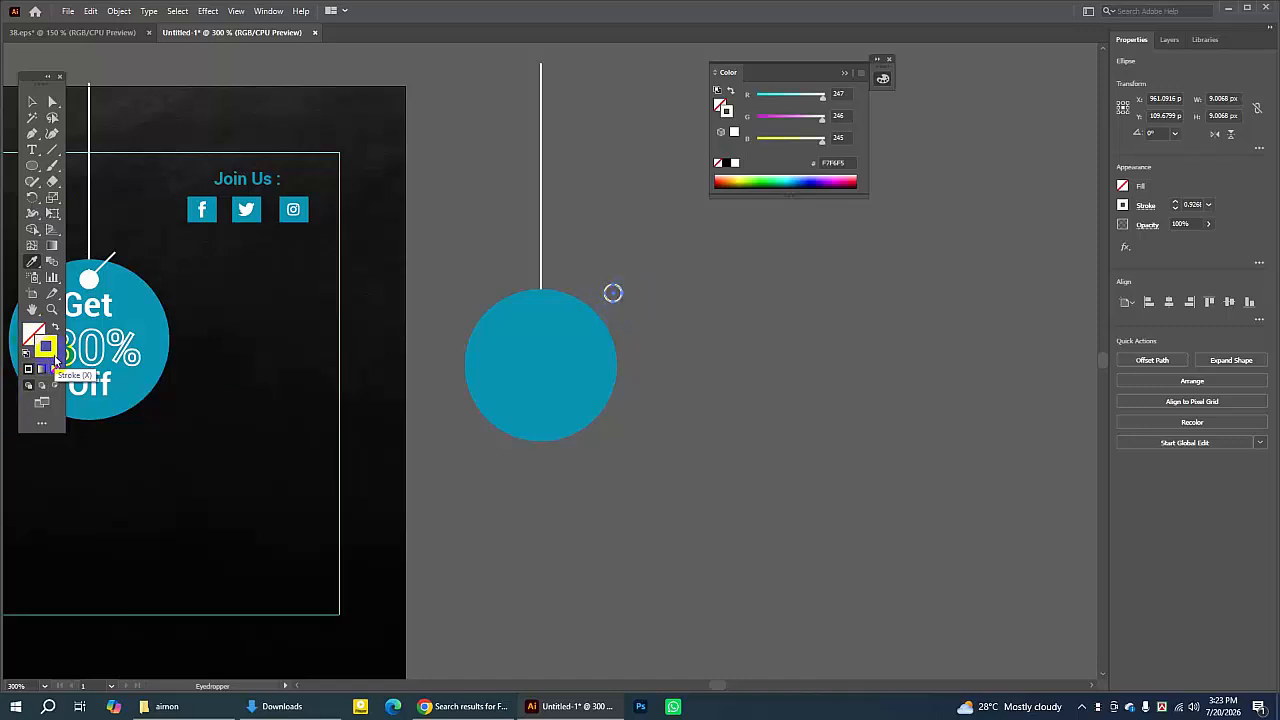
{"action": "left_click", "coordinate": [54, 328]}
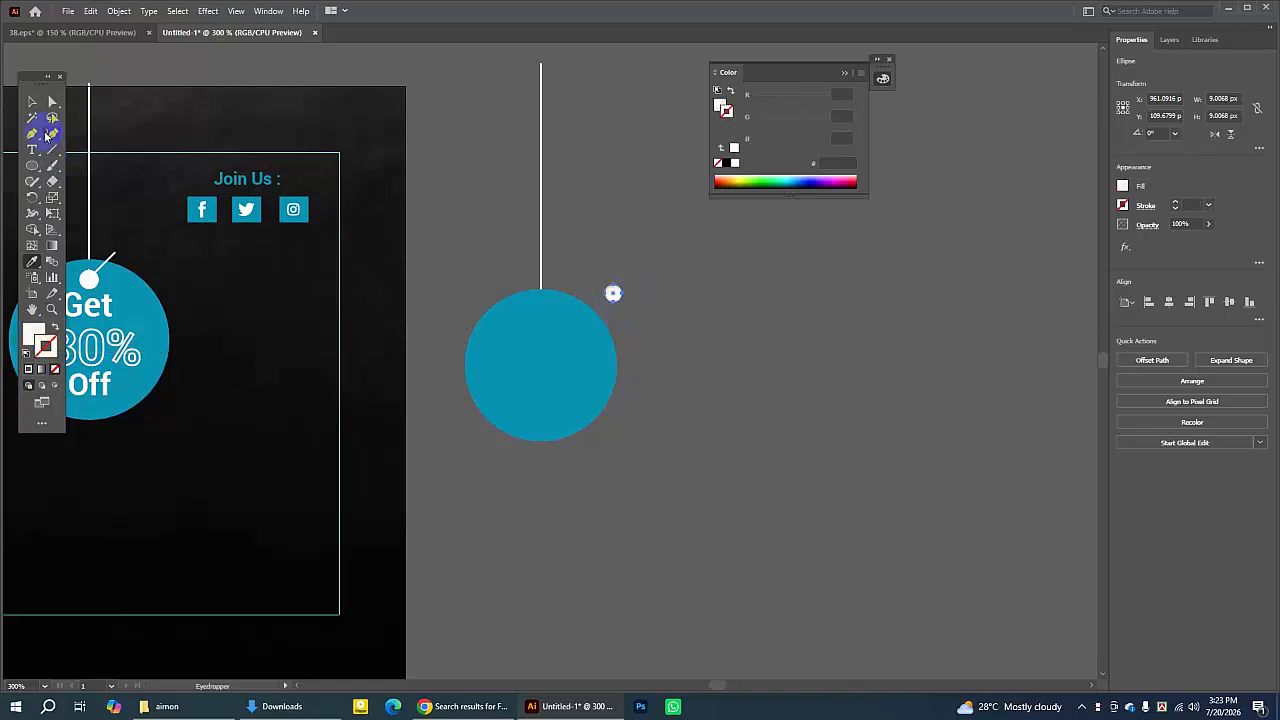
- Move the small white circle onto the top of the teal circle, just below the end of the line
{"action": "left_click", "coordinate": [32, 101]}
{"action": "left_click", "coordinate": [611, 292]}
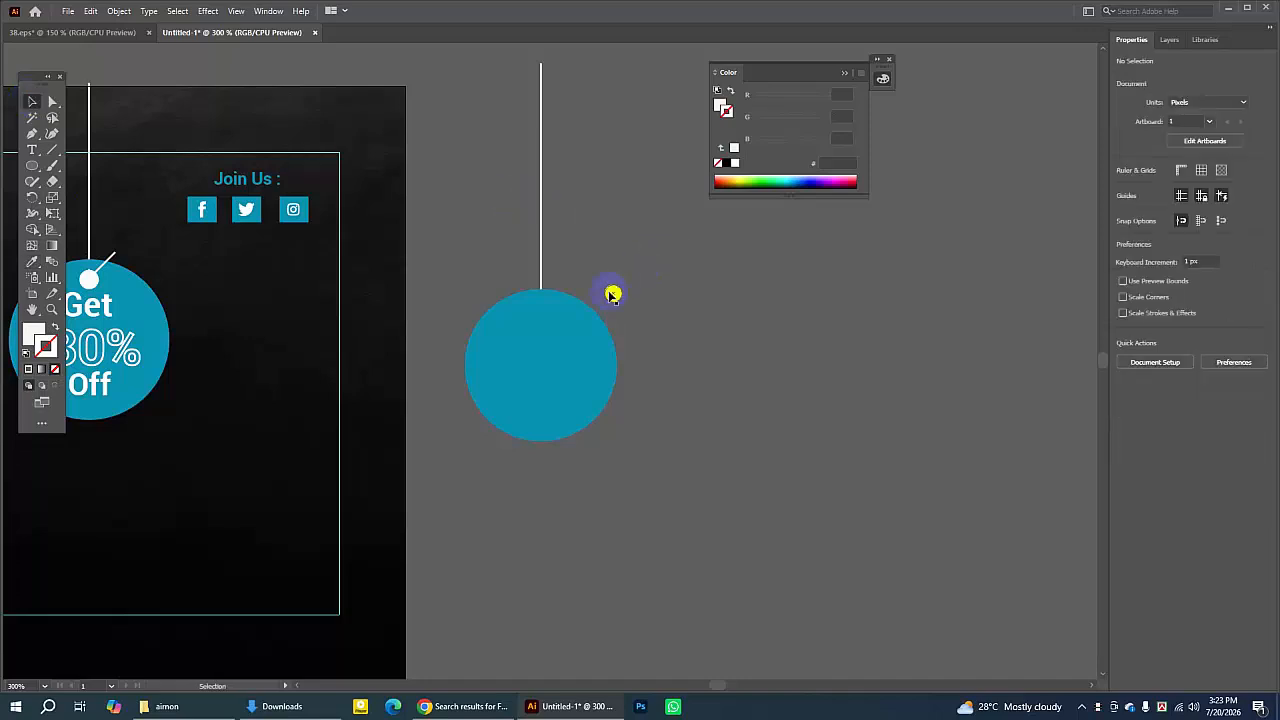
{"action": "left_click_drag", "start_coordinate": [613, 296], "coordinate": [538, 311]}
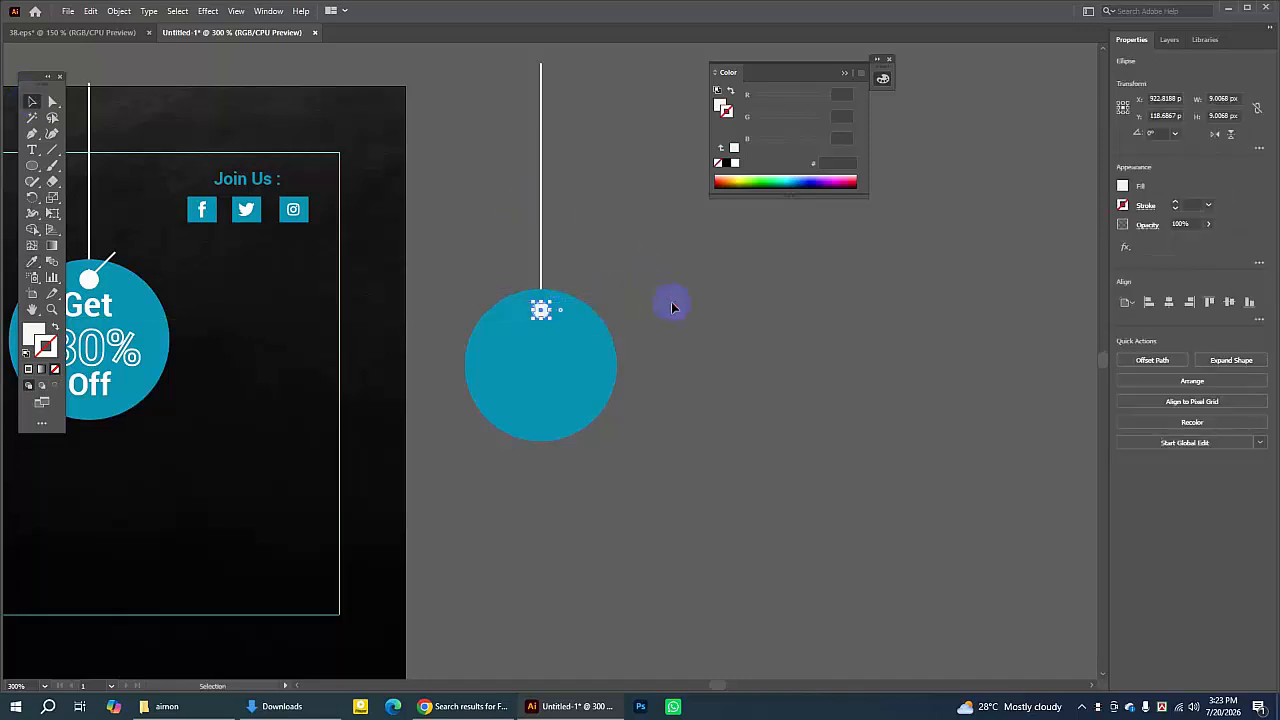
{"action": "left_click", "coordinate": [674, 306]}
{"action": "left_click", "coordinate": [548, 310]}
{"action": "left_click", "coordinate": [779, 266]}
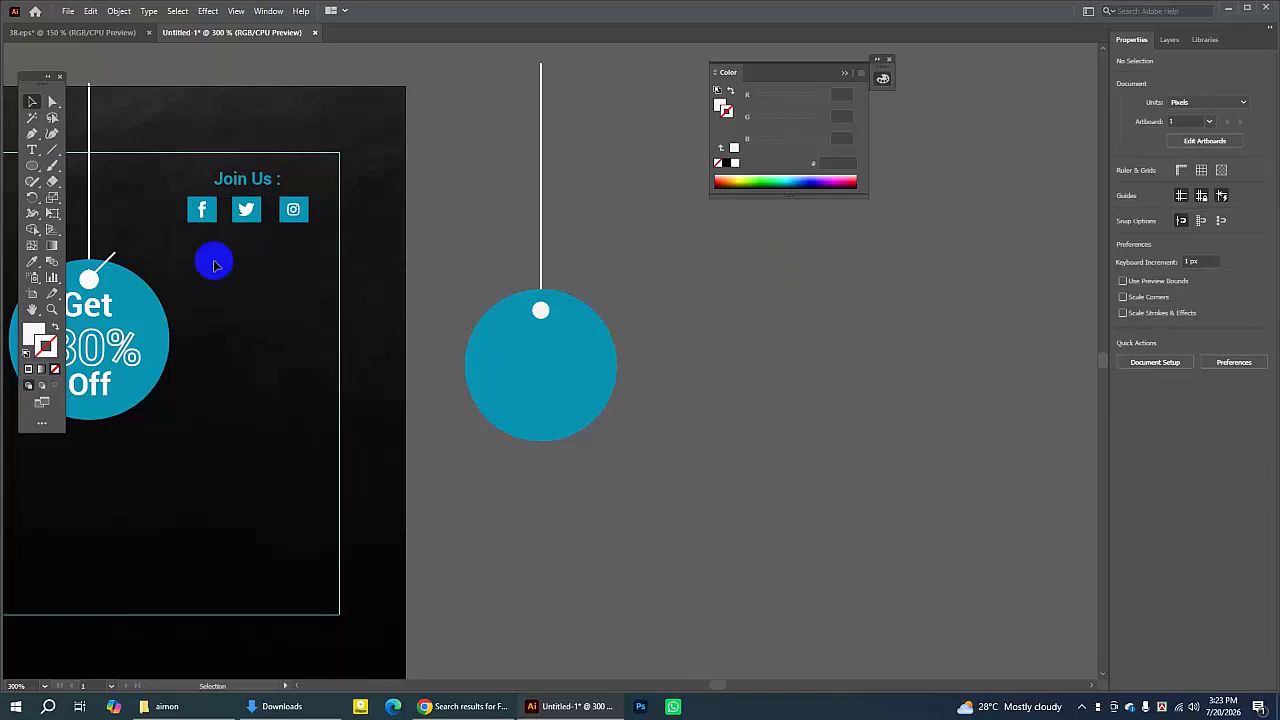
- Draw a short vertical line about 16 px tall to the right of the teal circle with a 1 pt stroke
{"action": "left_click", "coordinate": [53, 150]}
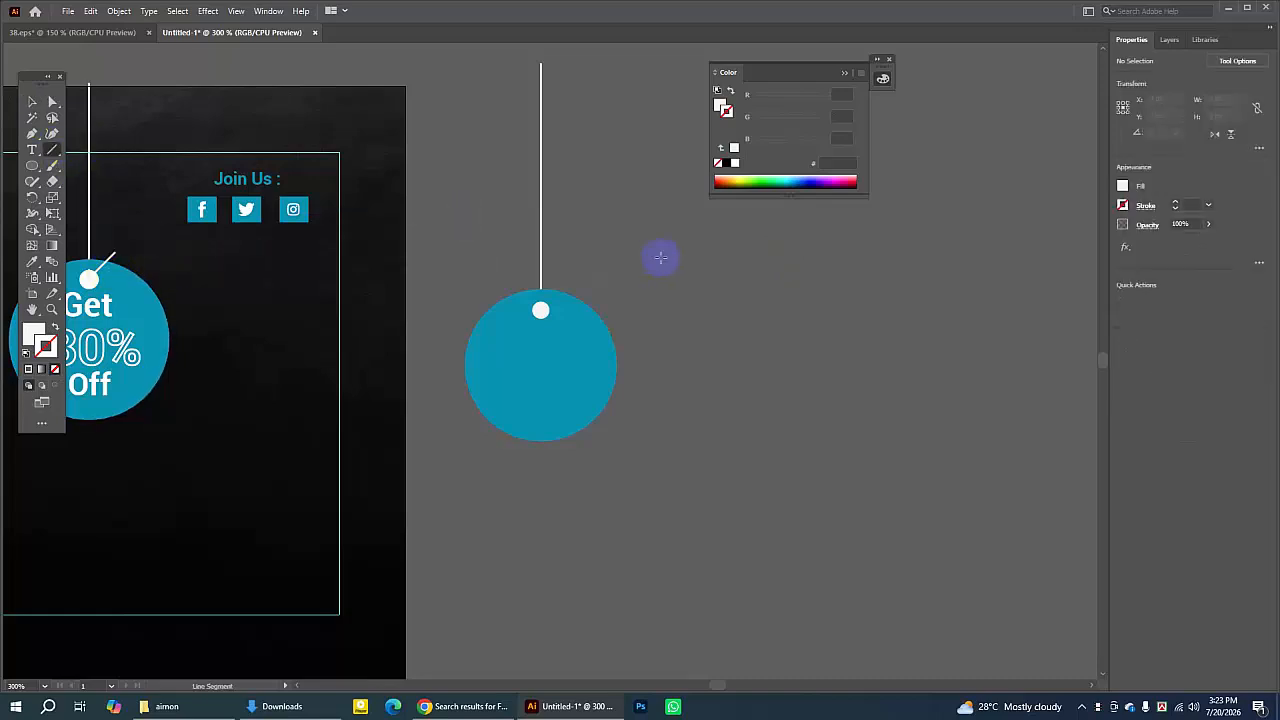
{"action": "left_click_drag", "start_coordinate": [711, 247], "coordinate": [713, 289]}
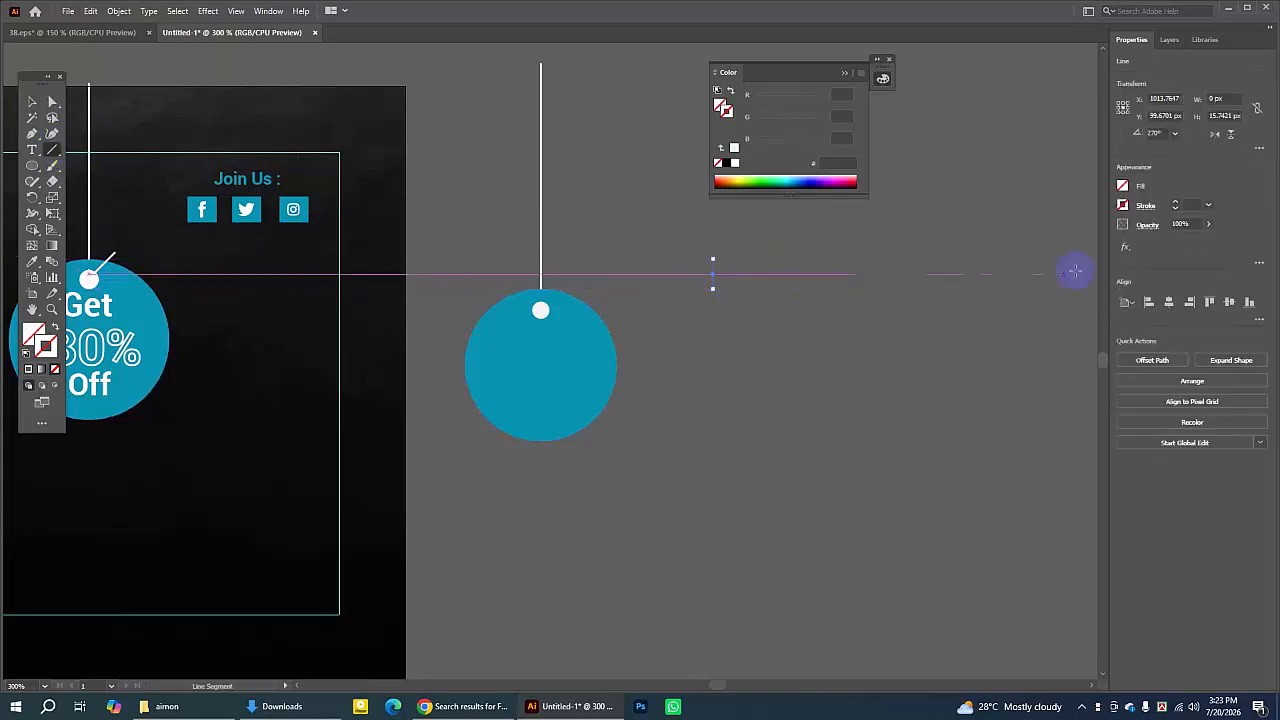
{"action": "left_click", "coordinate": [1177, 205]}
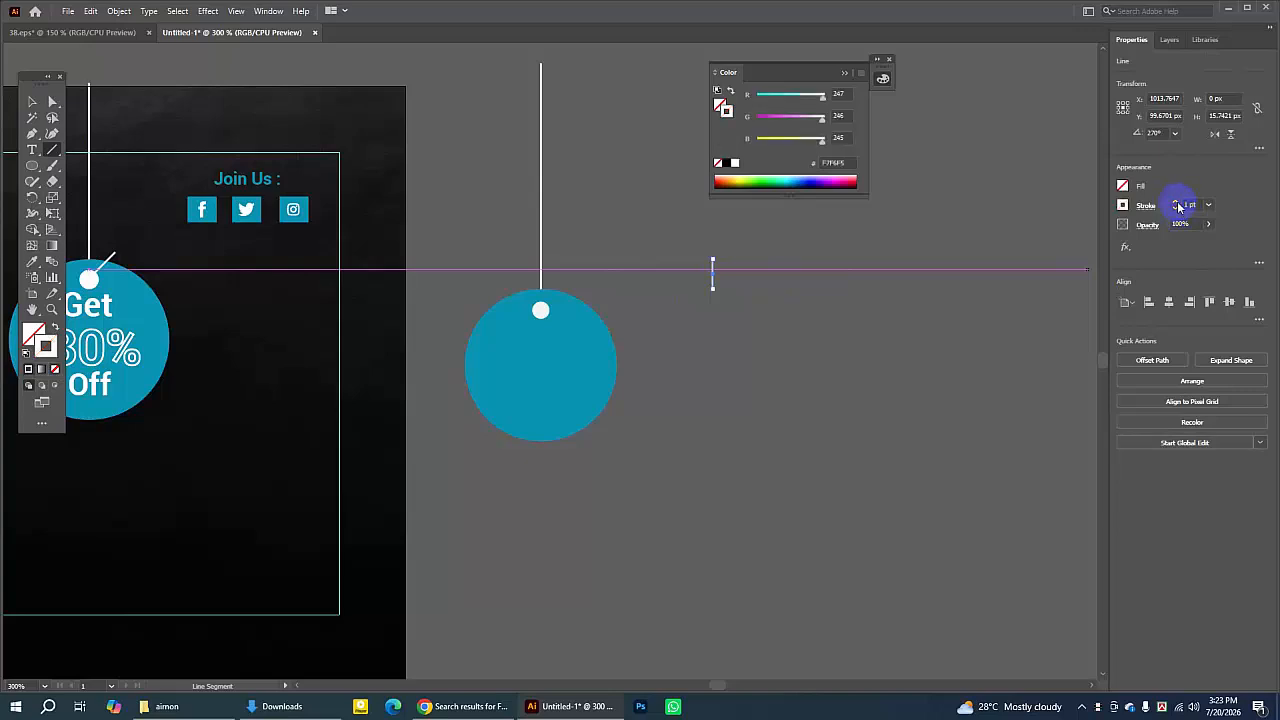
{"action": "left_click", "coordinate": [31, 102]}
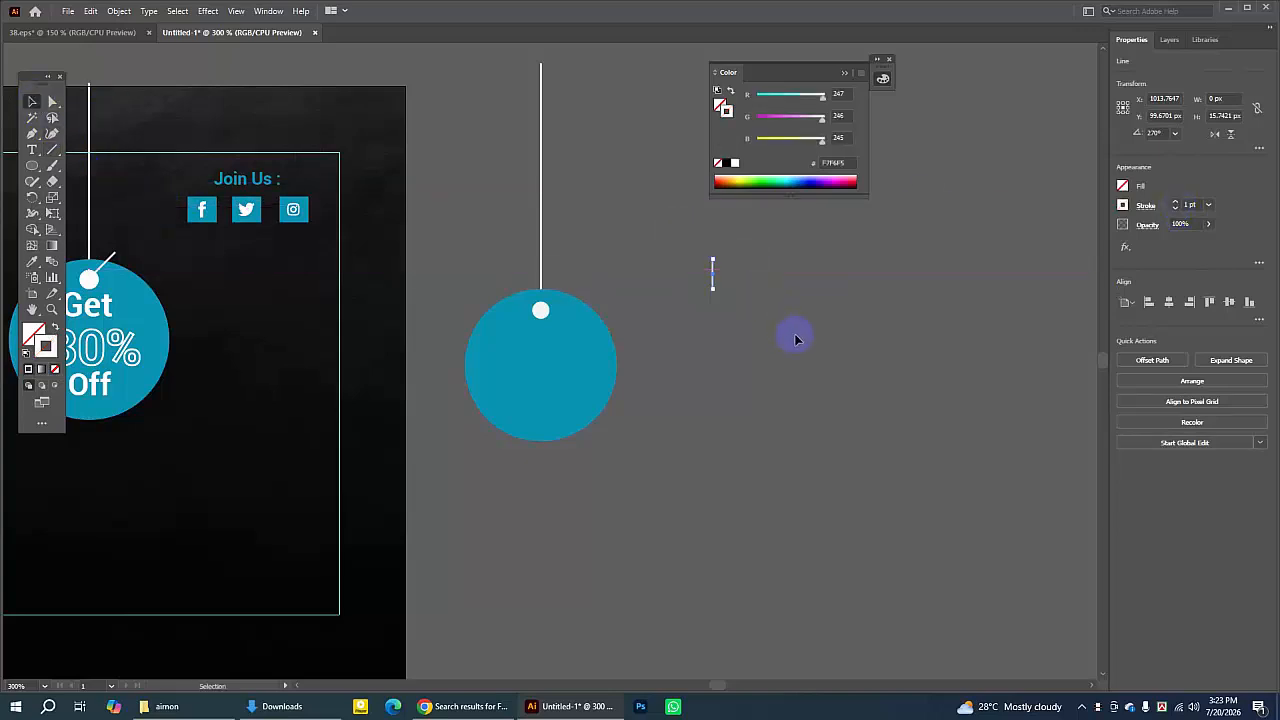
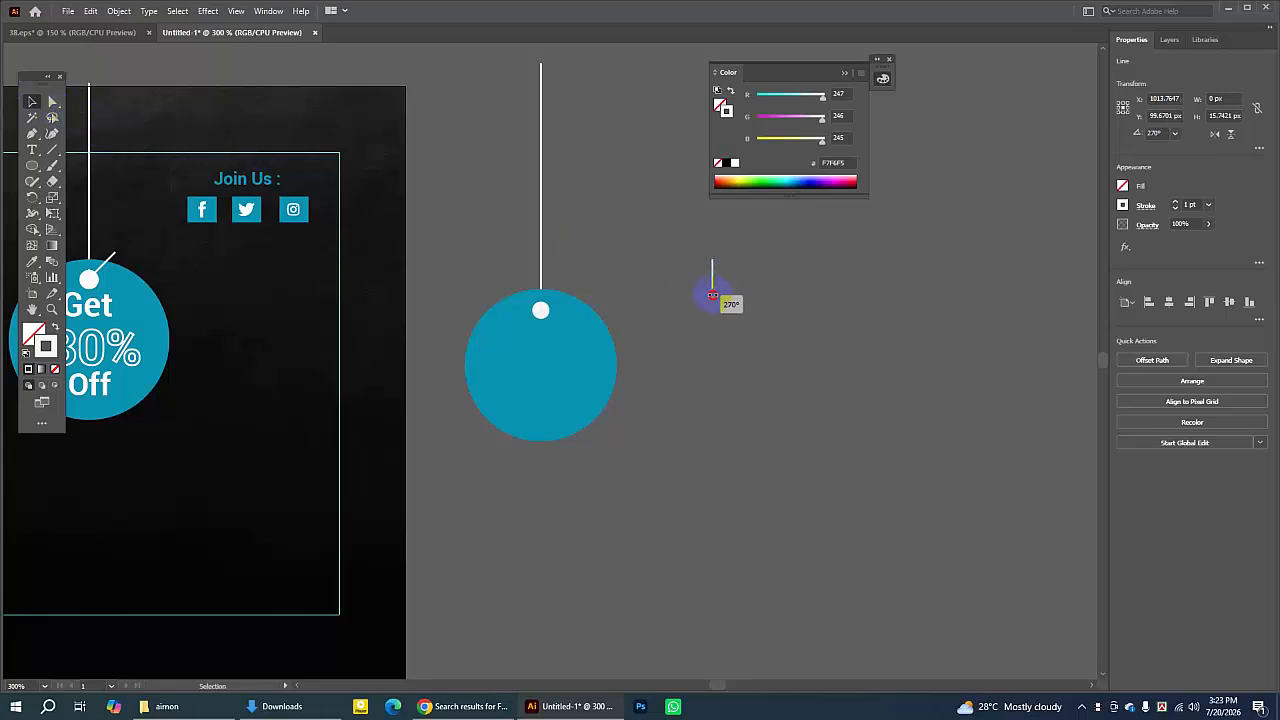
- Move the short line onto the teal circle and angle it from the hole up toward the right
{"action": "left_click_drag", "start_coordinate": [680, 291], "coordinate": [559, 306]}
{"action": "left_click", "coordinate": [727, 279]}
{"action": "left_click", "coordinate": [715, 270]}
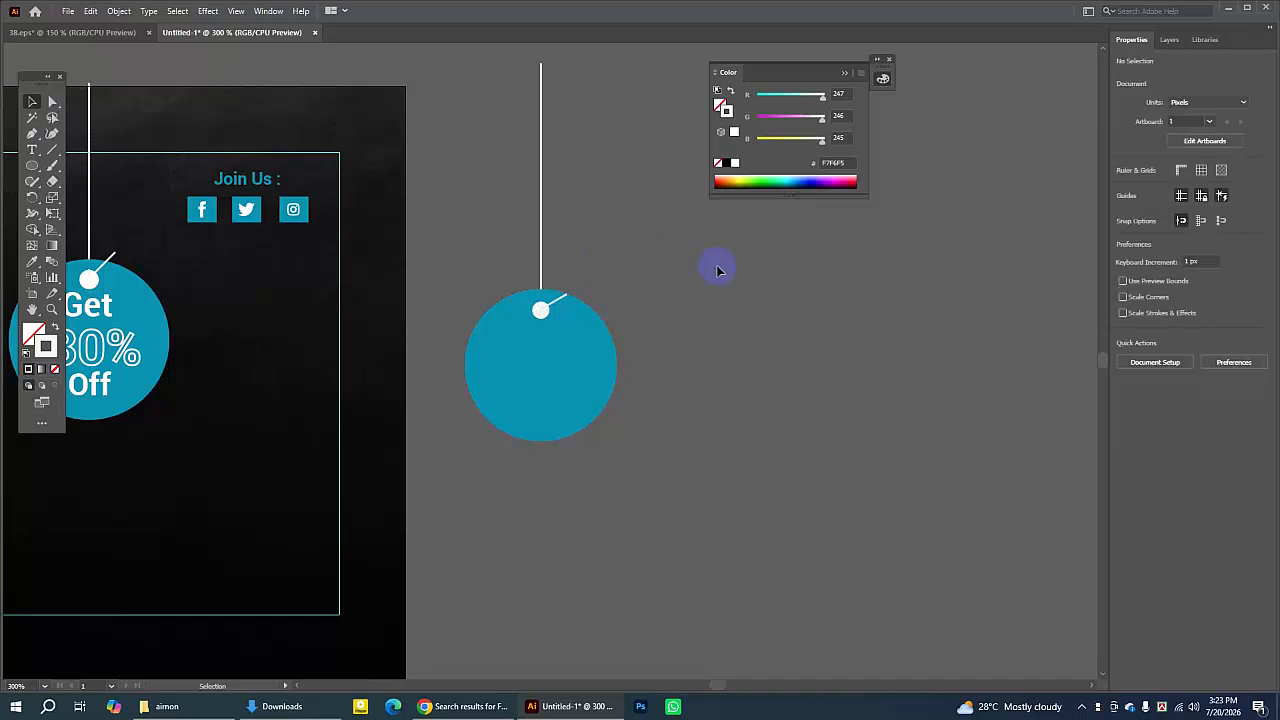
{"action": "left_click", "coordinate": [562, 297]}
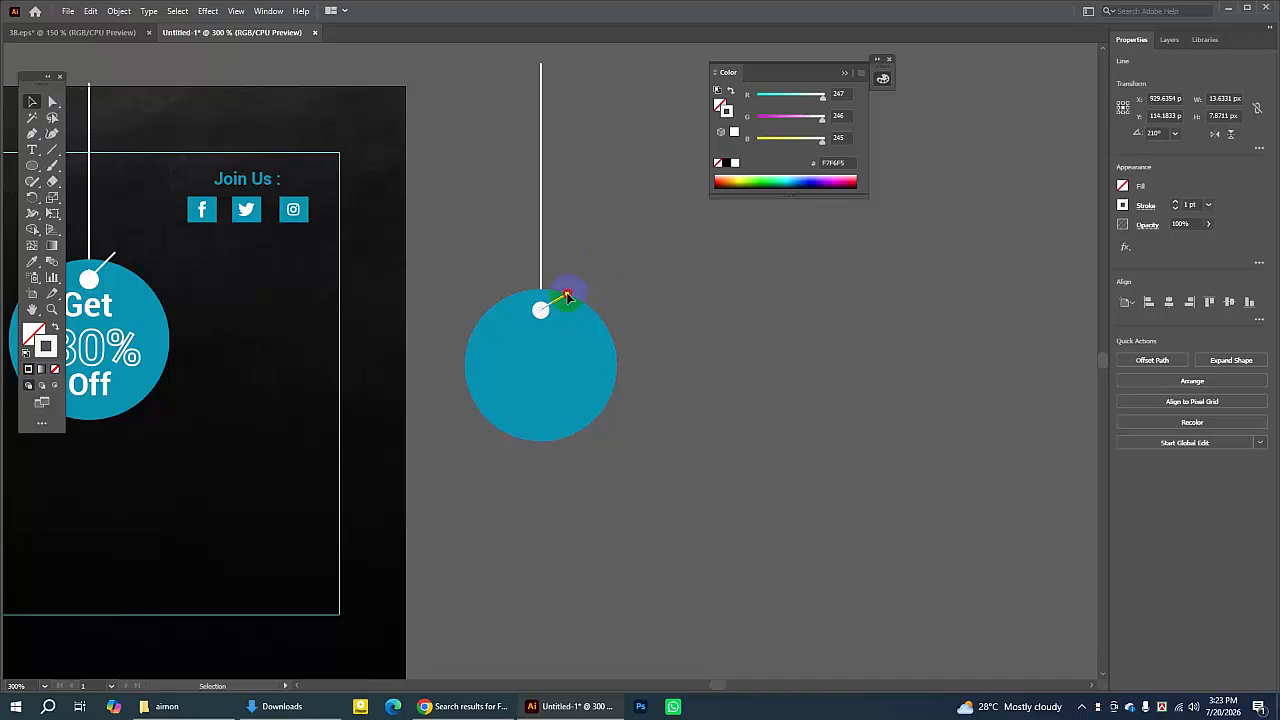
{"action": "mouse_move", "coordinate": [566, 293]}
{"action": "left_mouse_down"}
{"action": "mouse_move", "coordinate": [581, 290]}
{"action": "mouse_move", "coordinate": [572, 280]}
{"action": "left_mouse_up"}
{"action": "left_click", "coordinate": [690, 295]}
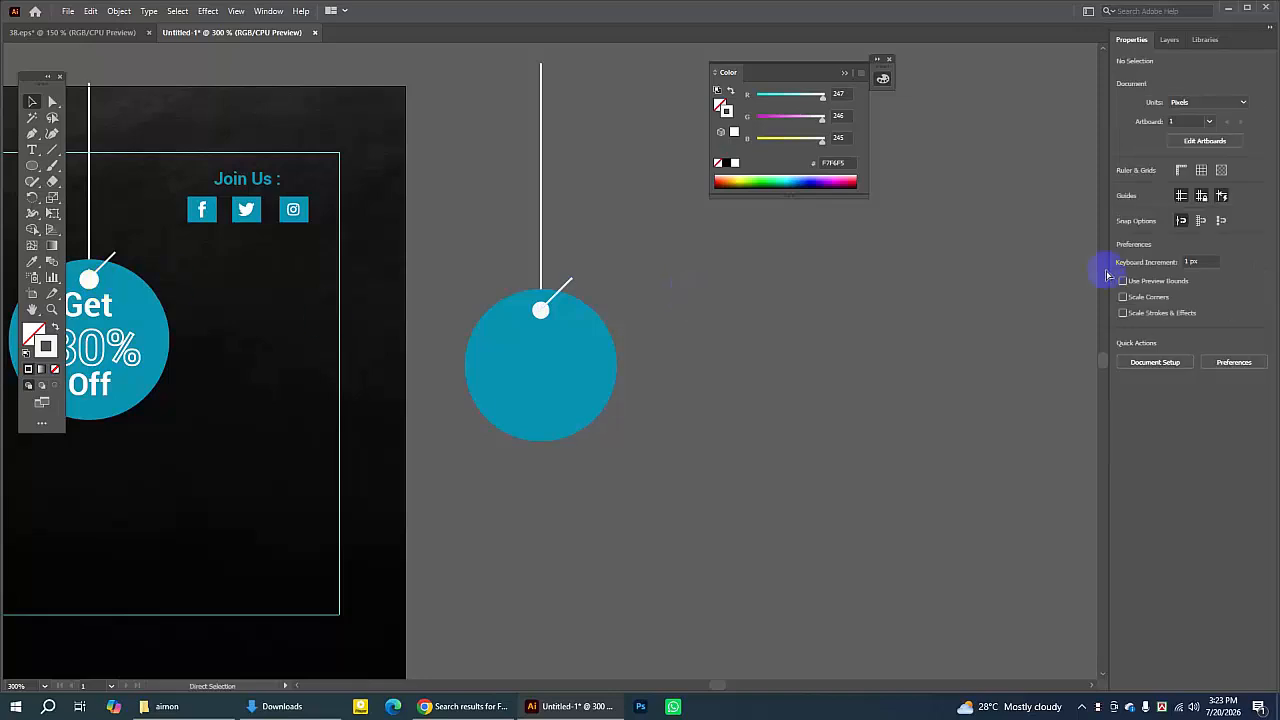
- Zoom out and delete the spare tag shapes beside the artboard
{"action": "key", "text": "ctrl+minus"}
{"action": "key", "text": "ctrl+minus"}
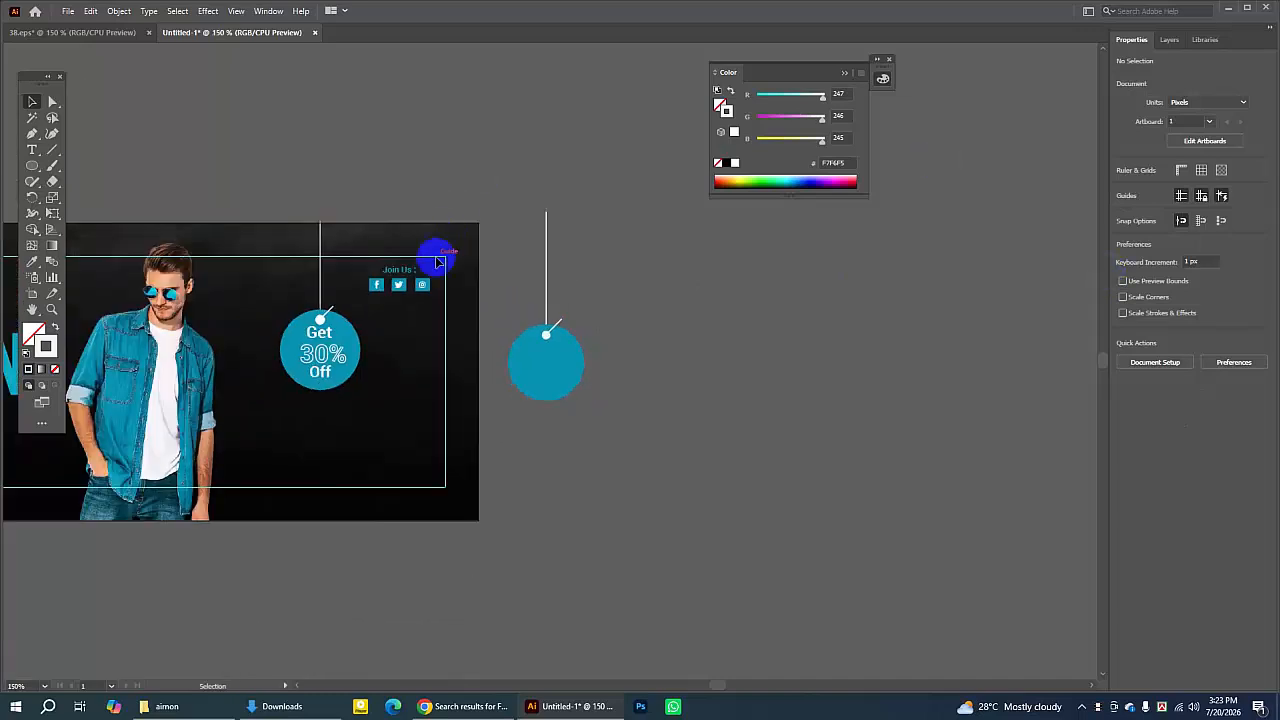
{"action": "left_click", "coordinate": [34, 309]}
{"action": "left_click_drag", "start_coordinate": [334, 278], "coordinate": [499, 321]}
{"action": "left_click", "coordinate": [32, 102]}
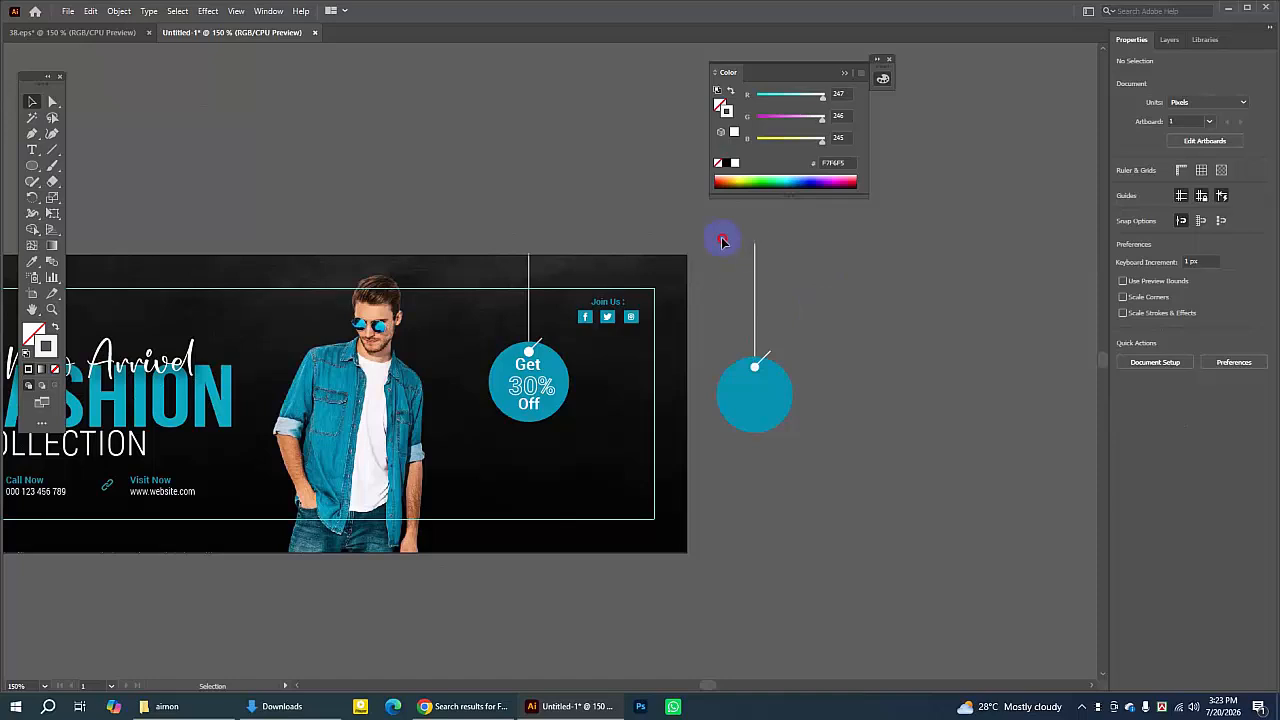
{"action": "left_click_drag", "start_coordinate": [723, 241], "coordinate": [855, 478]}
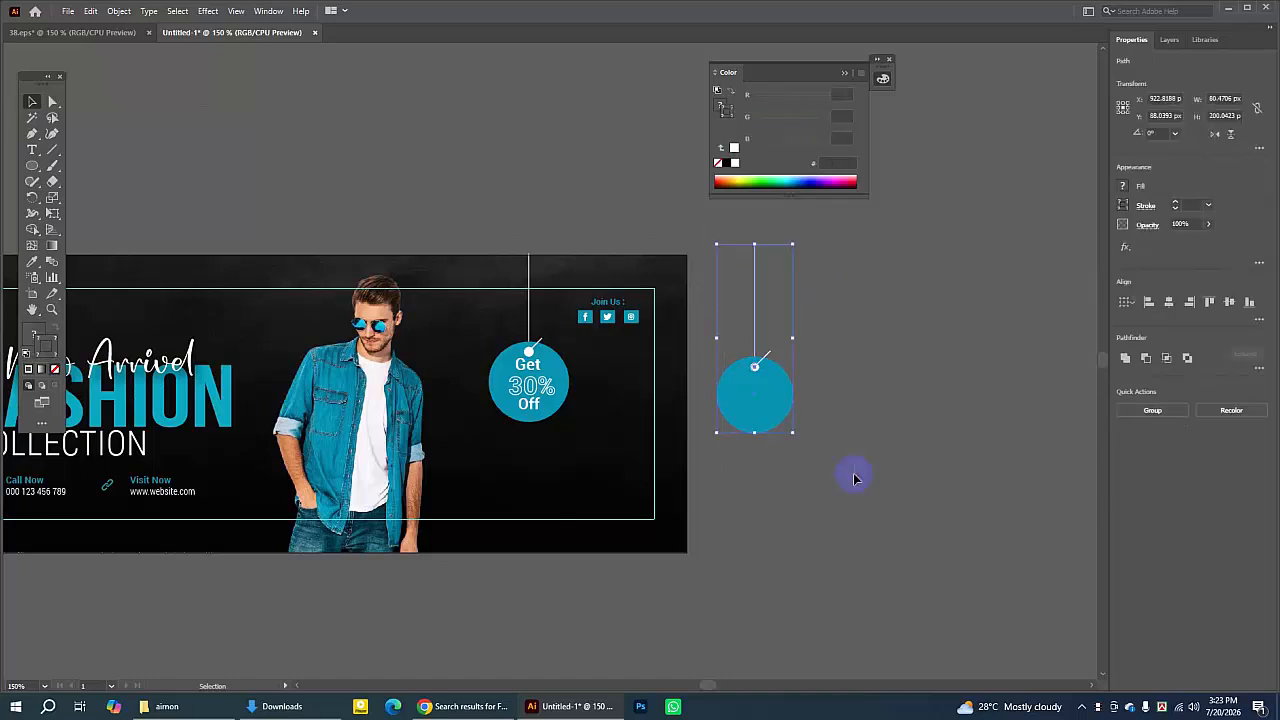
{"action": "key", "text": "Delete"}
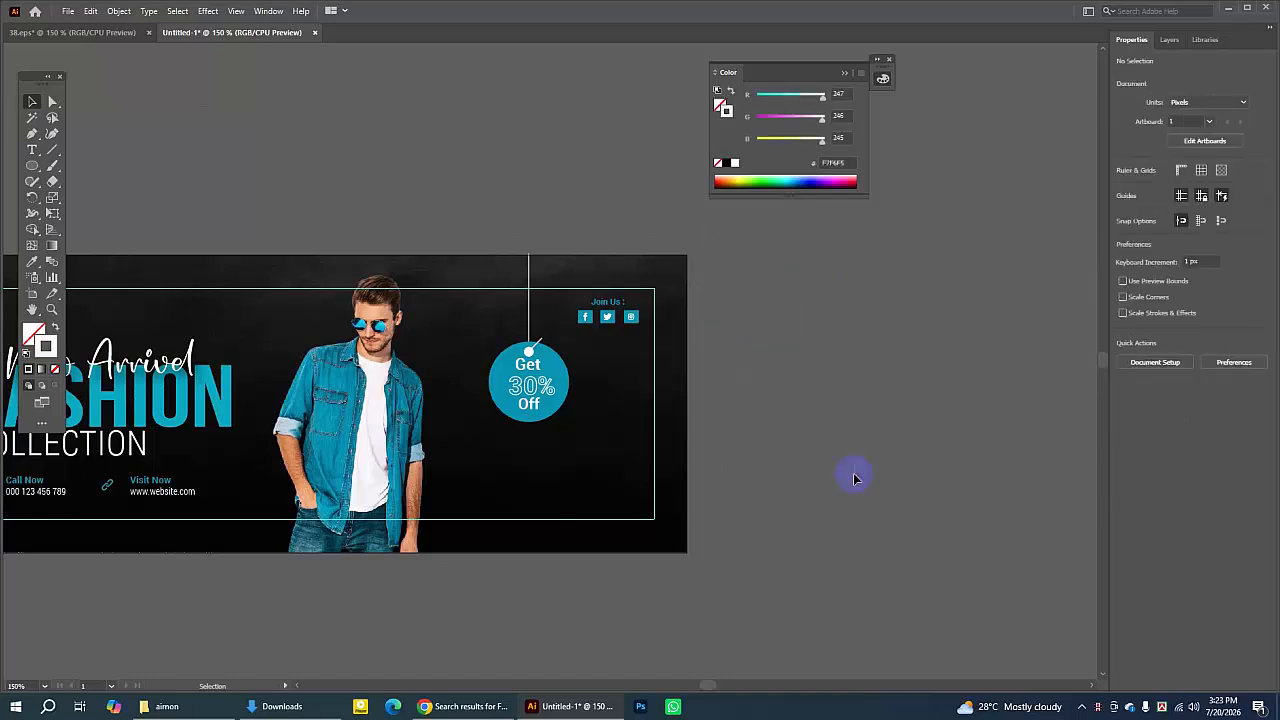
{"action": "left_click", "coordinate": [533, 412]}
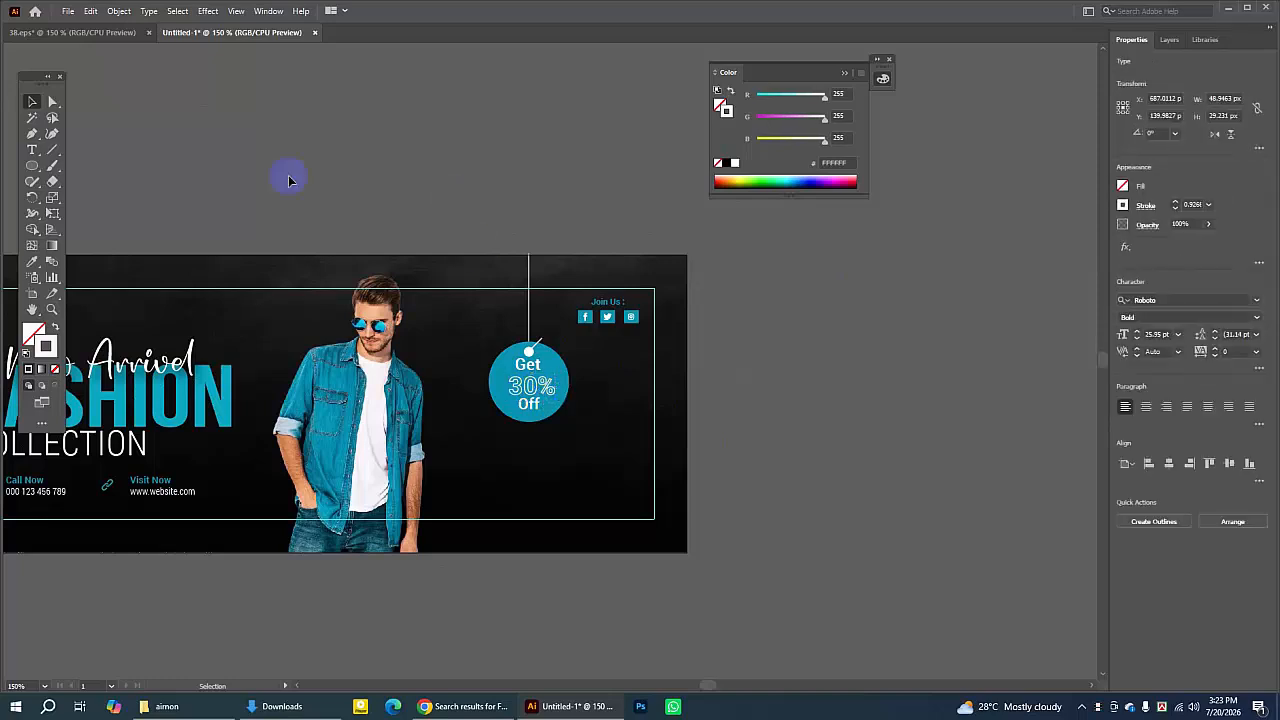
{"action": "left_click", "coordinate": [32, 150]}
{"action": "left_click", "coordinate": [767, 296]}
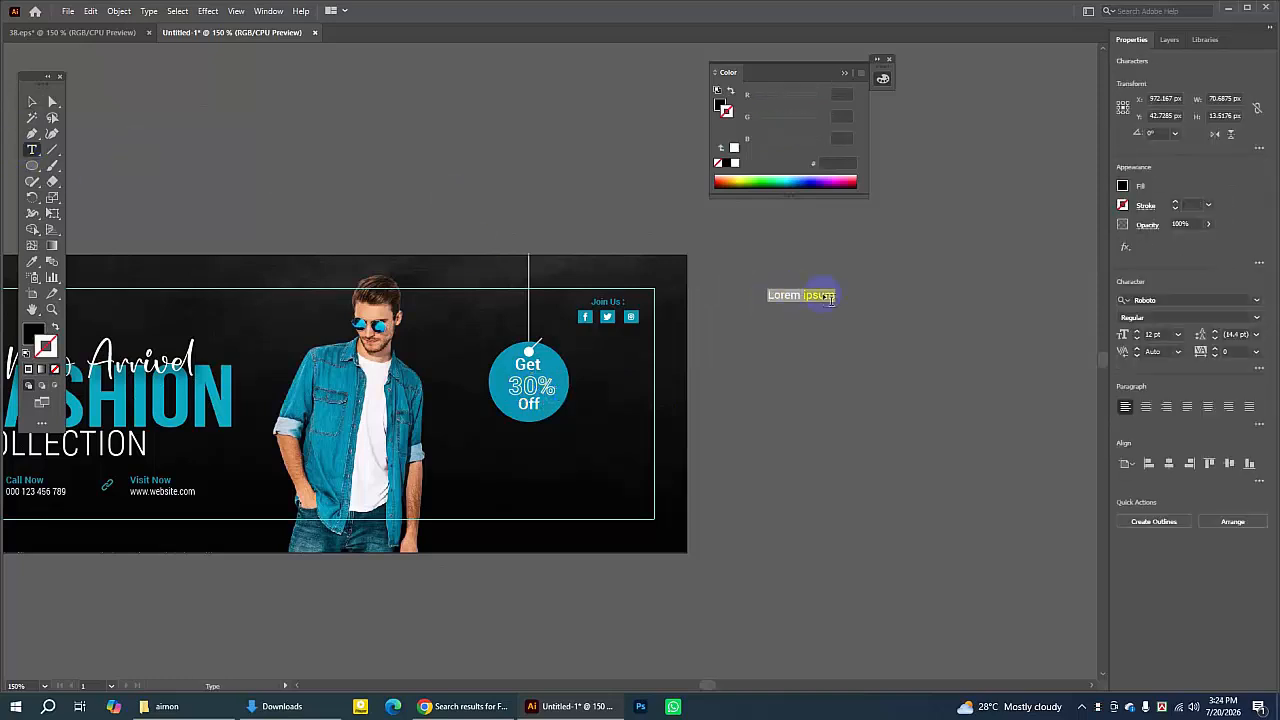
{"action": "left_click", "coordinate": [1138, 331]}
{"action": "left_click", "coordinate": [1138, 331]}
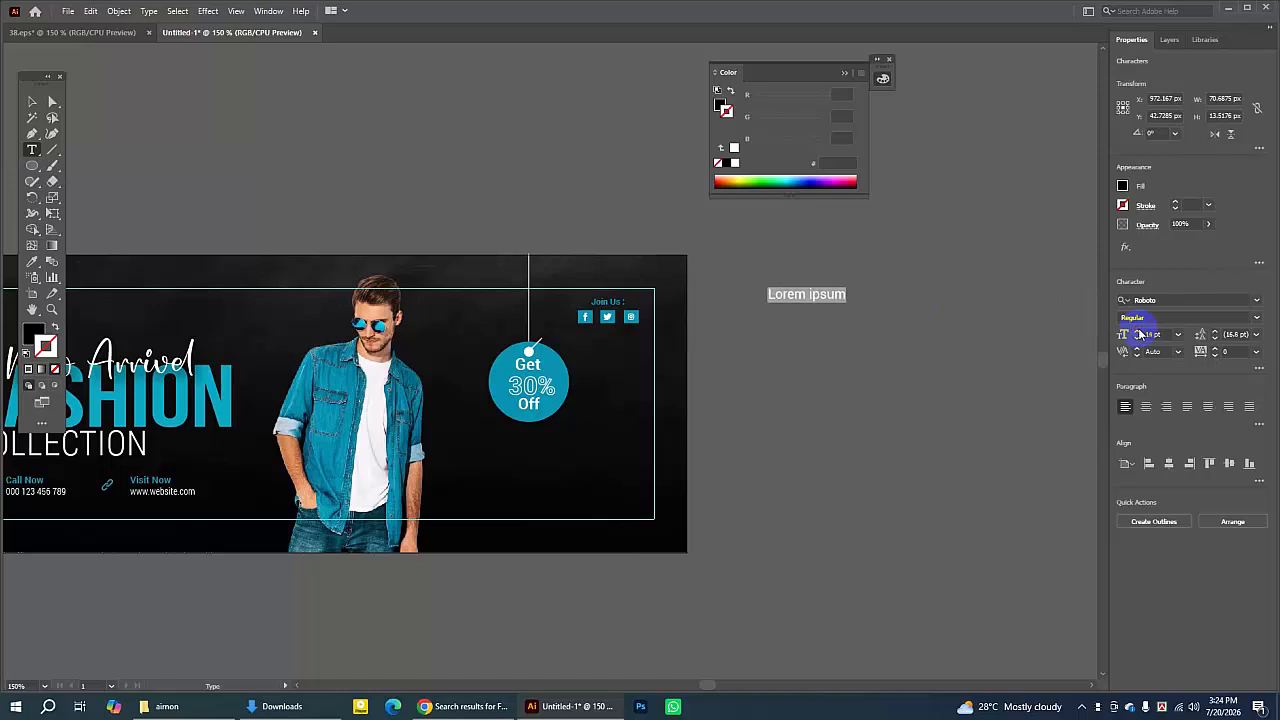
{"action": "left_click", "coordinate": [1138, 331]}
{"action": "left_click", "coordinate": [1138, 331]}
{"action": "left_click", "coordinate": [1138, 331]}
{"action": "left_click", "coordinate": [1138, 331]}
{"action": "left_click", "coordinate": [1138, 331]}
{"action": "left_click", "coordinate": [1138, 331]}
{"action": "left_click", "coordinate": [1138, 331]}
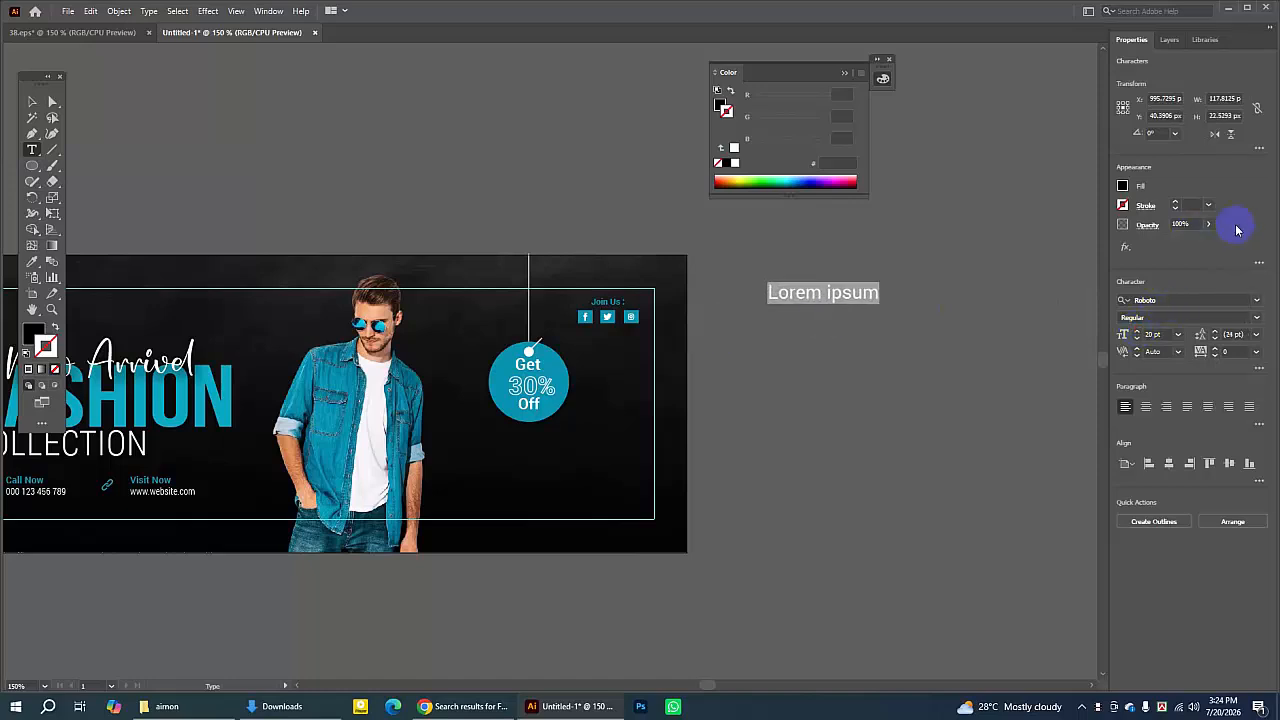
{"action": "type", "text": "30"}
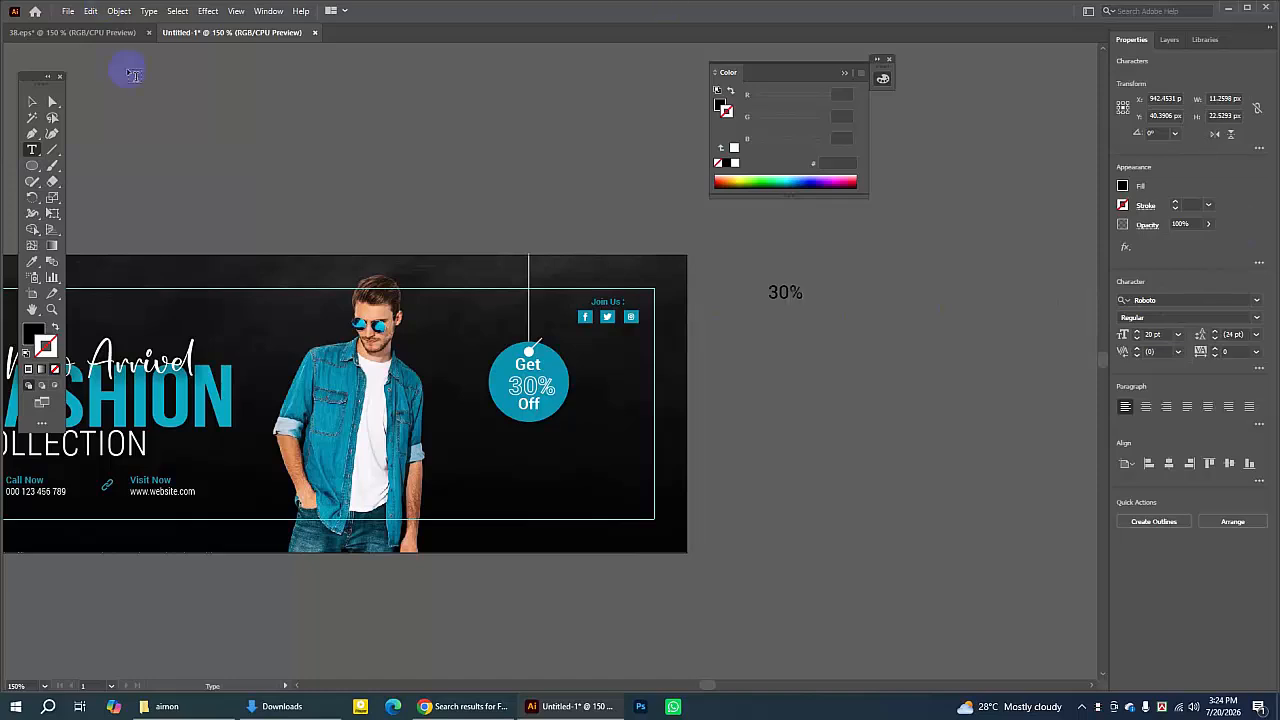
{"action": "left_click", "coordinate": [31, 101]}
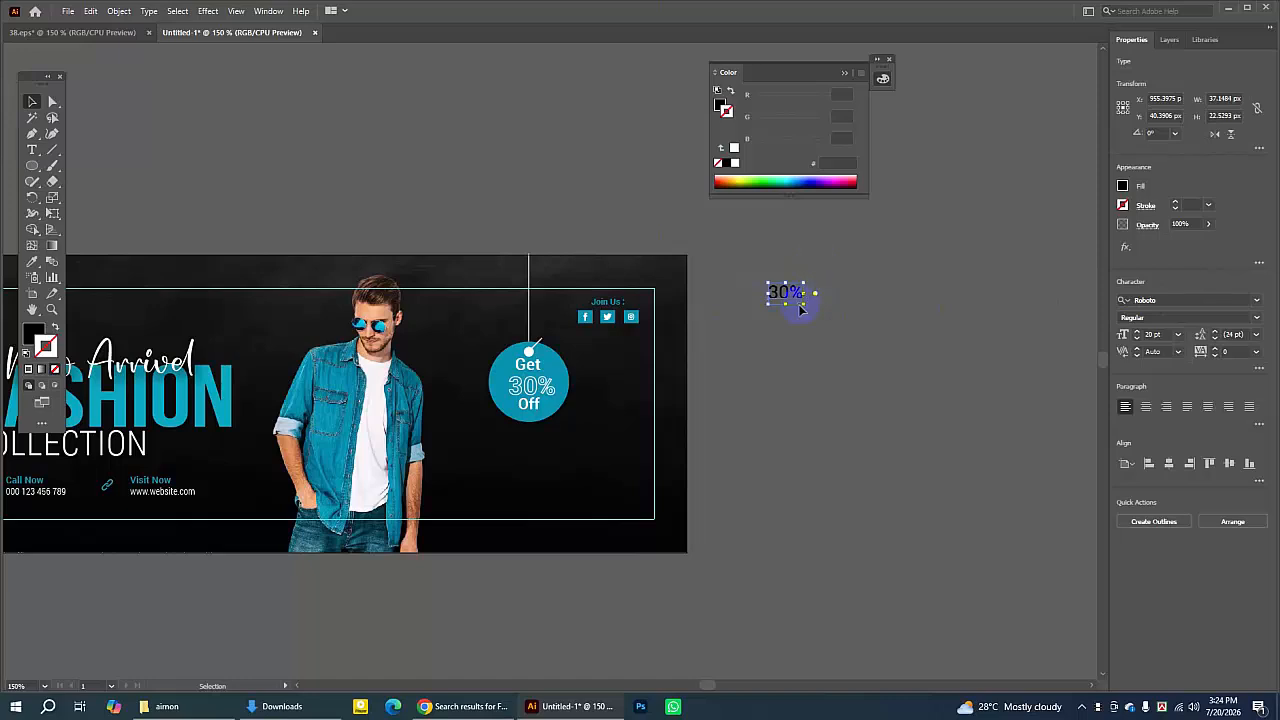
{"action": "left_click_drag", "start_coordinate": [802, 306], "coordinate": [834, 323]}
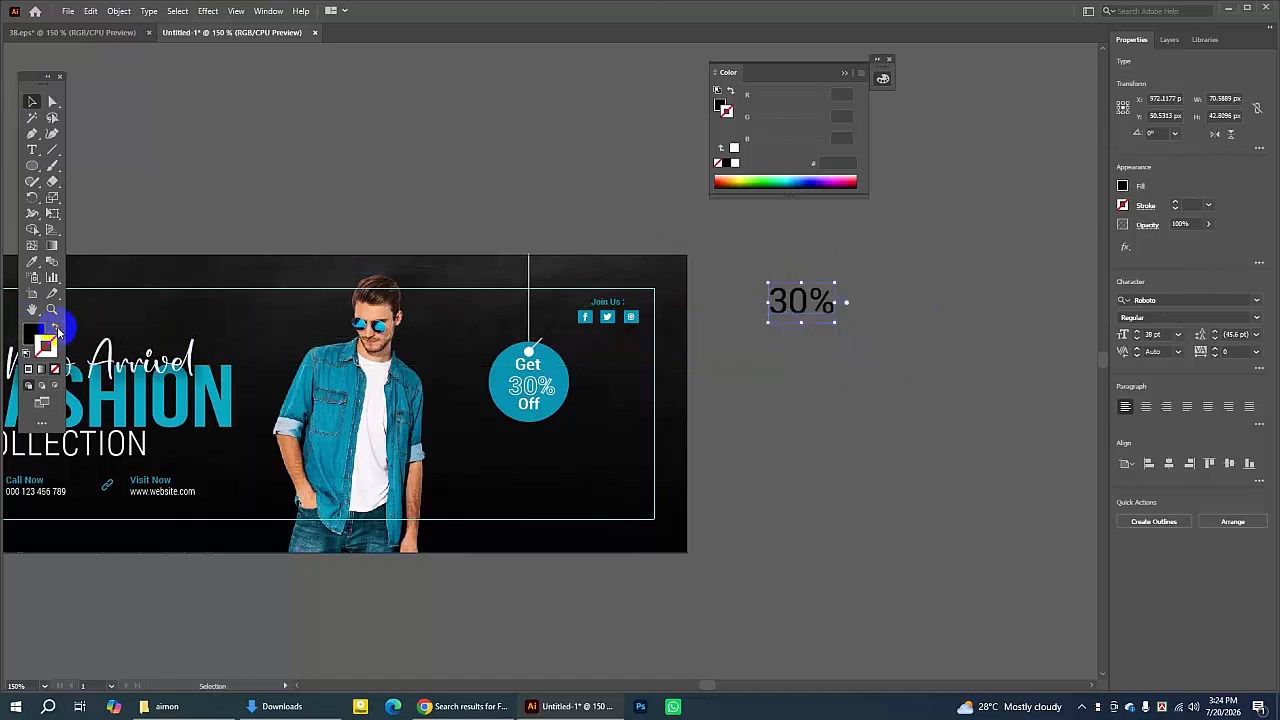
{"action": "left_click", "coordinate": [58, 330]}
{"action": "left_click", "coordinate": [767, 345]}
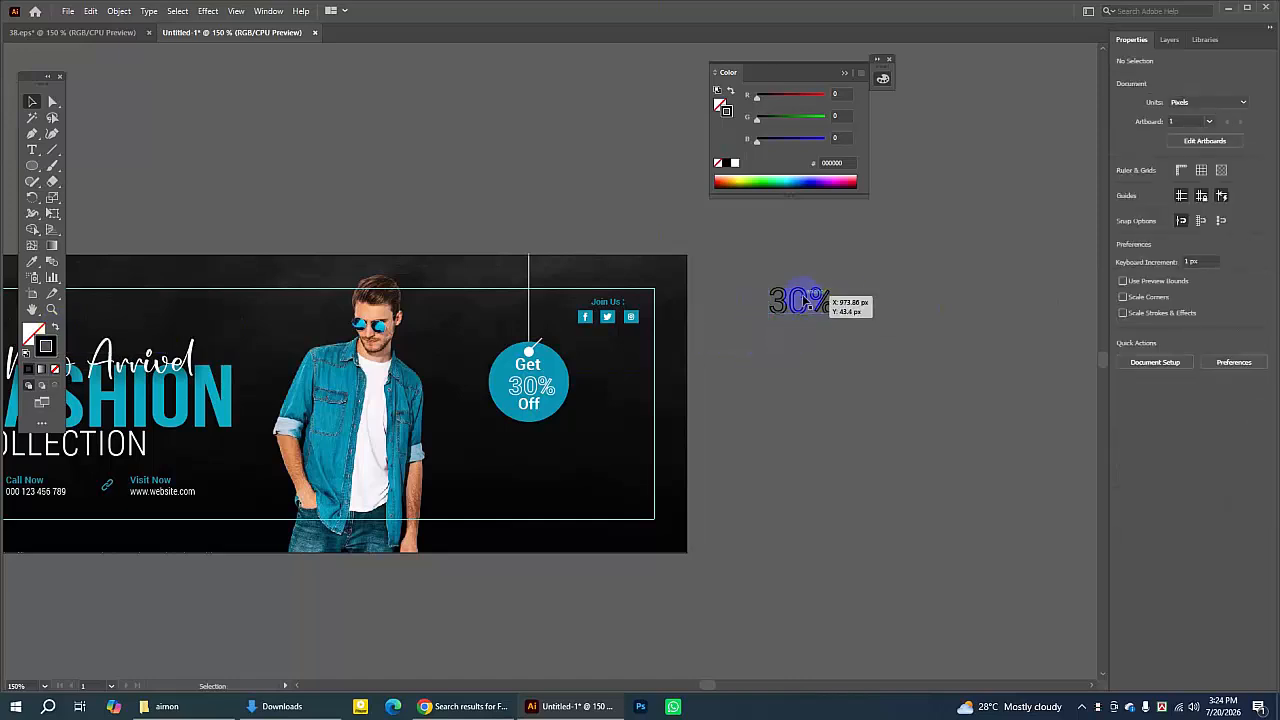
{"action": "left_click", "coordinate": [804, 302]}
{"action": "left_click", "coordinate": [735, 162]}
{"action": "left_click", "coordinate": [853, 270]}
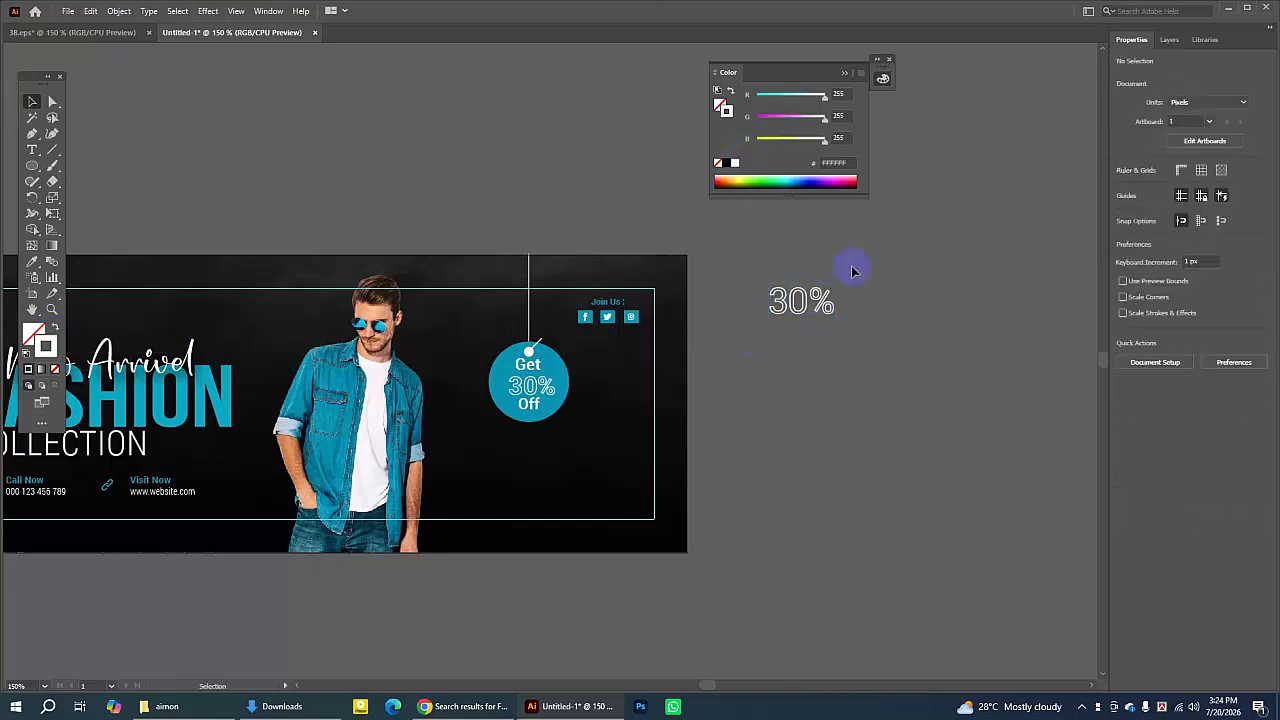
{"action": "left_click_drag", "start_coordinate": [787, 256], "coordinate": [885, 405]}
{"action": "key", "text": "Delete"}
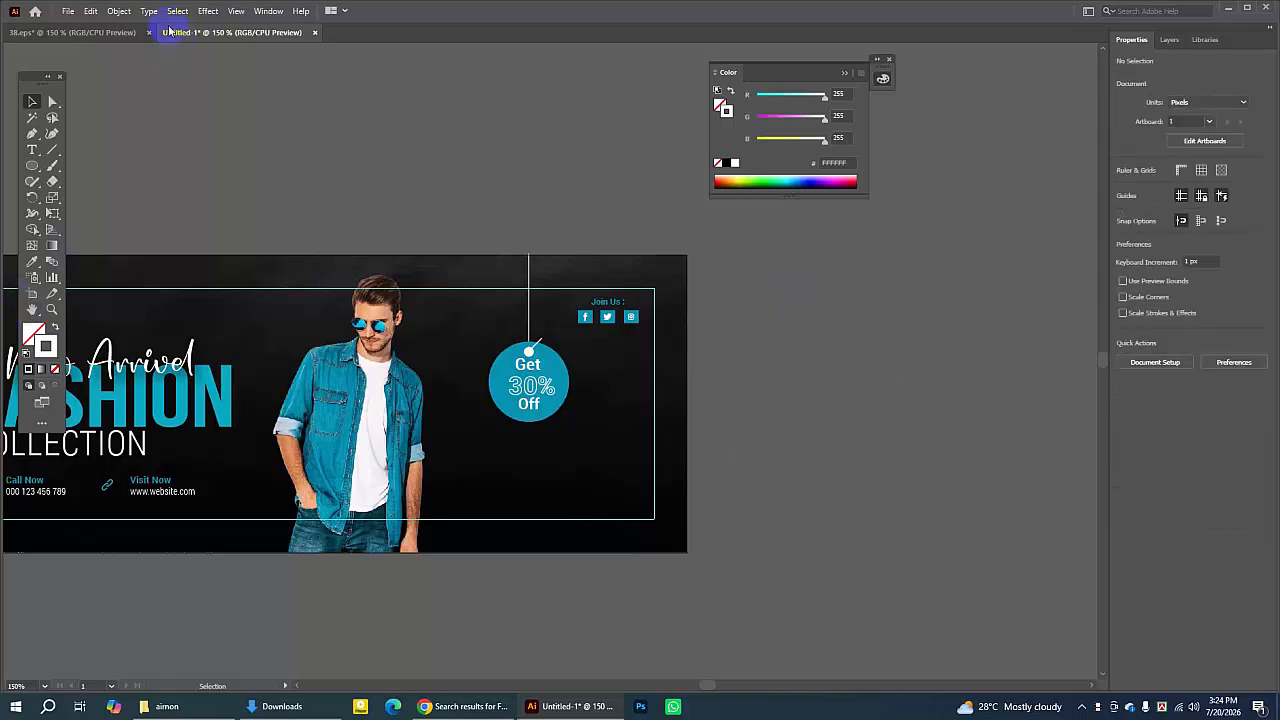
- Copy the ORDER NOW button and its tagline from the reference design file
{"action": "left_click", "coordinate": [110, 33]}
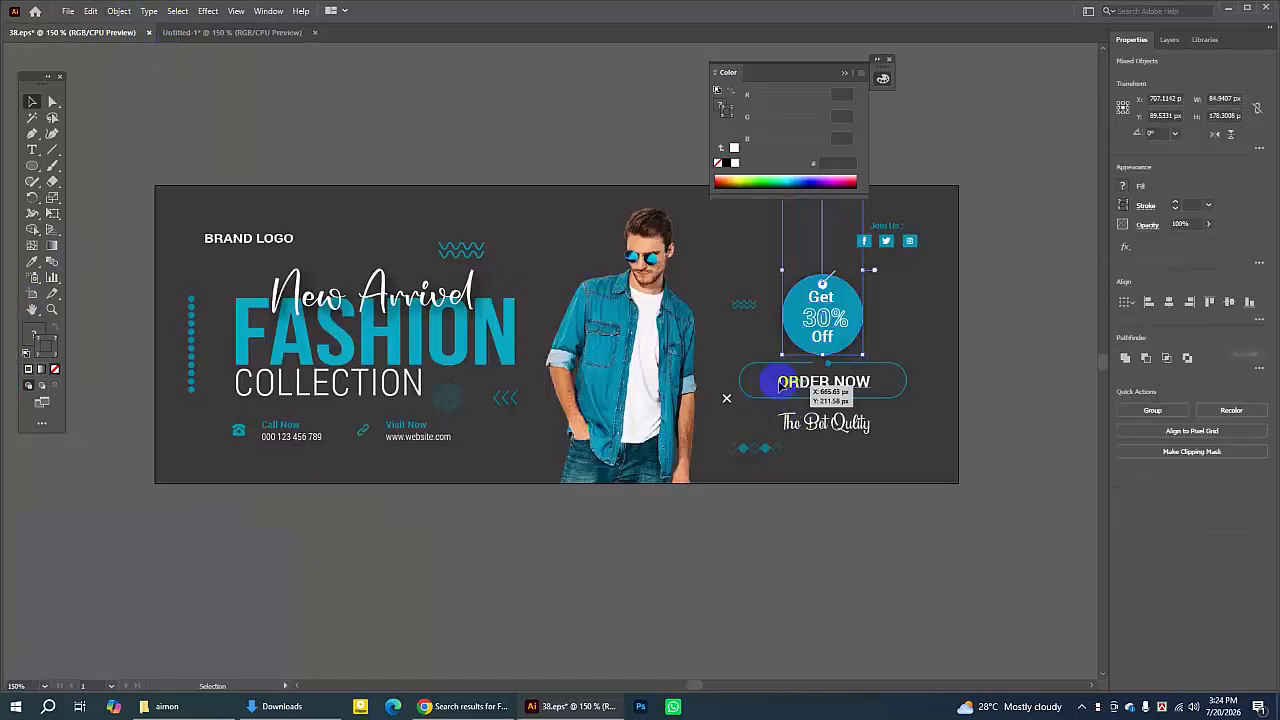
{"action": "left_click", "coordinate": [1006, 294]}
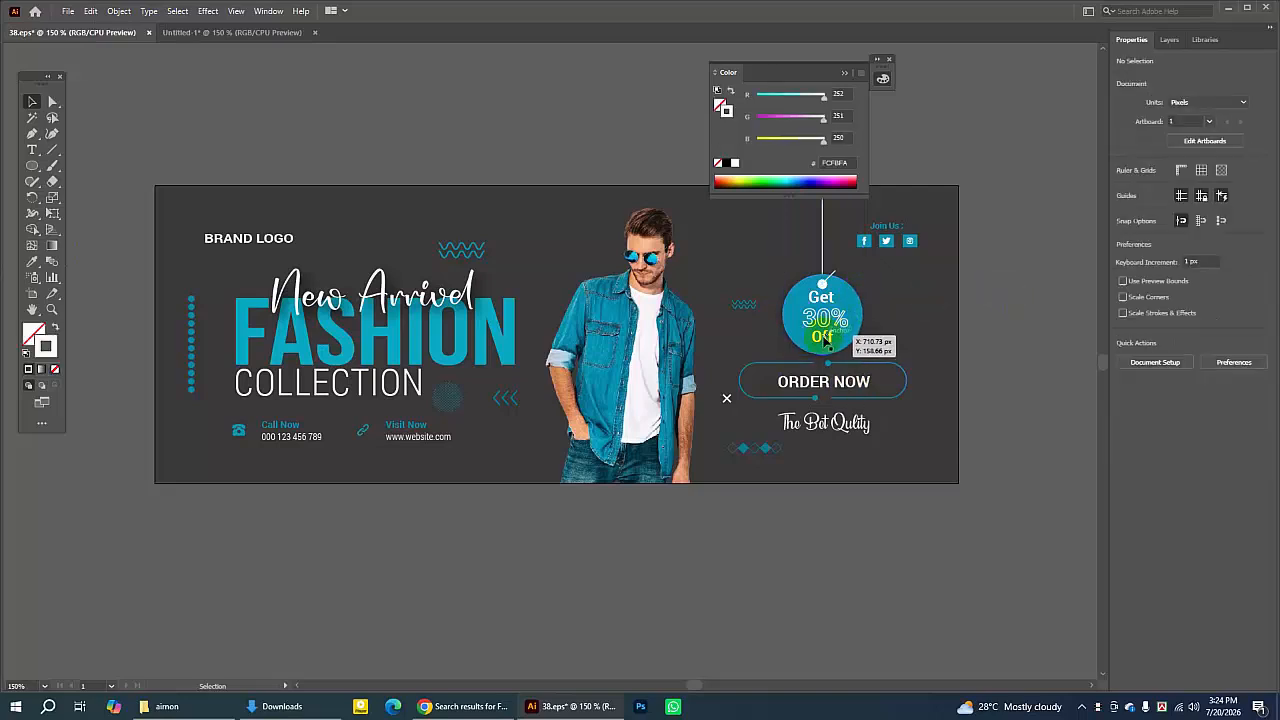
{"action": "left_click", "coordinate": [860, 430]}
{"action": "left_click_drag", "start_coordinate": [930, 364], "coordinate": [803, 433]}
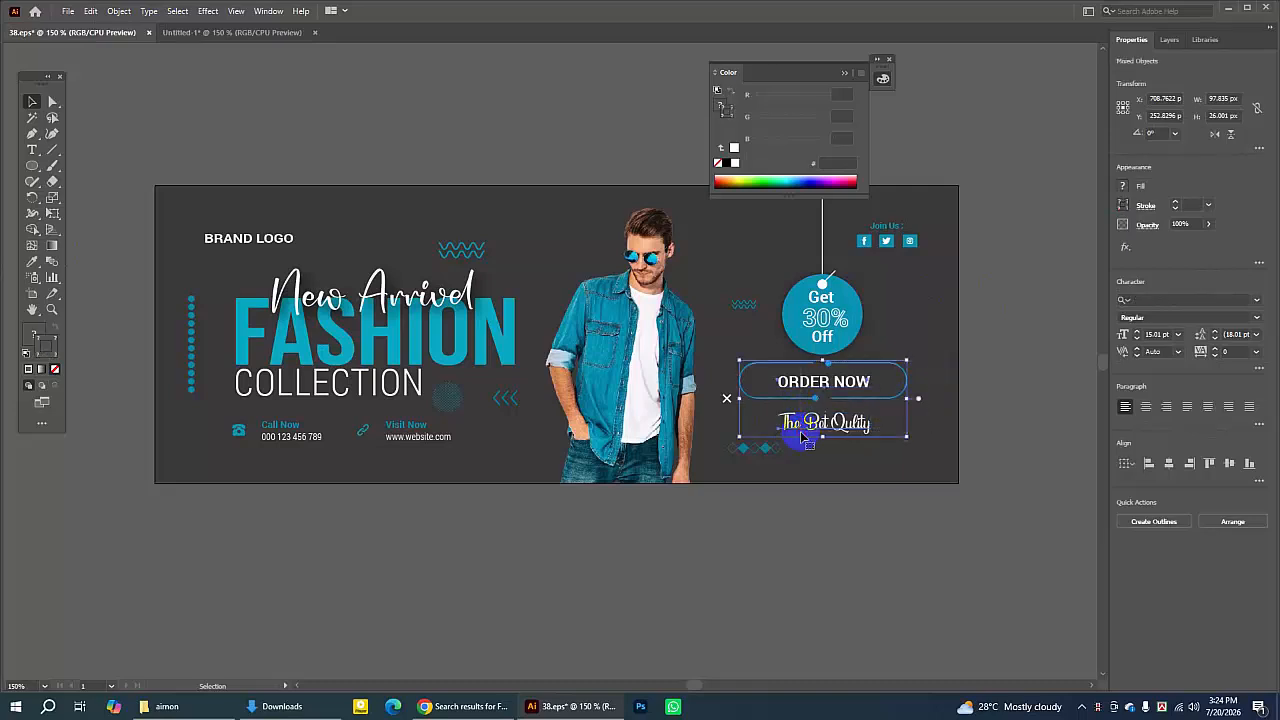
{"action": "left_click", "coordinate": [90, 11]}
{"action": "left_click", "coordinate": [114, 57]}
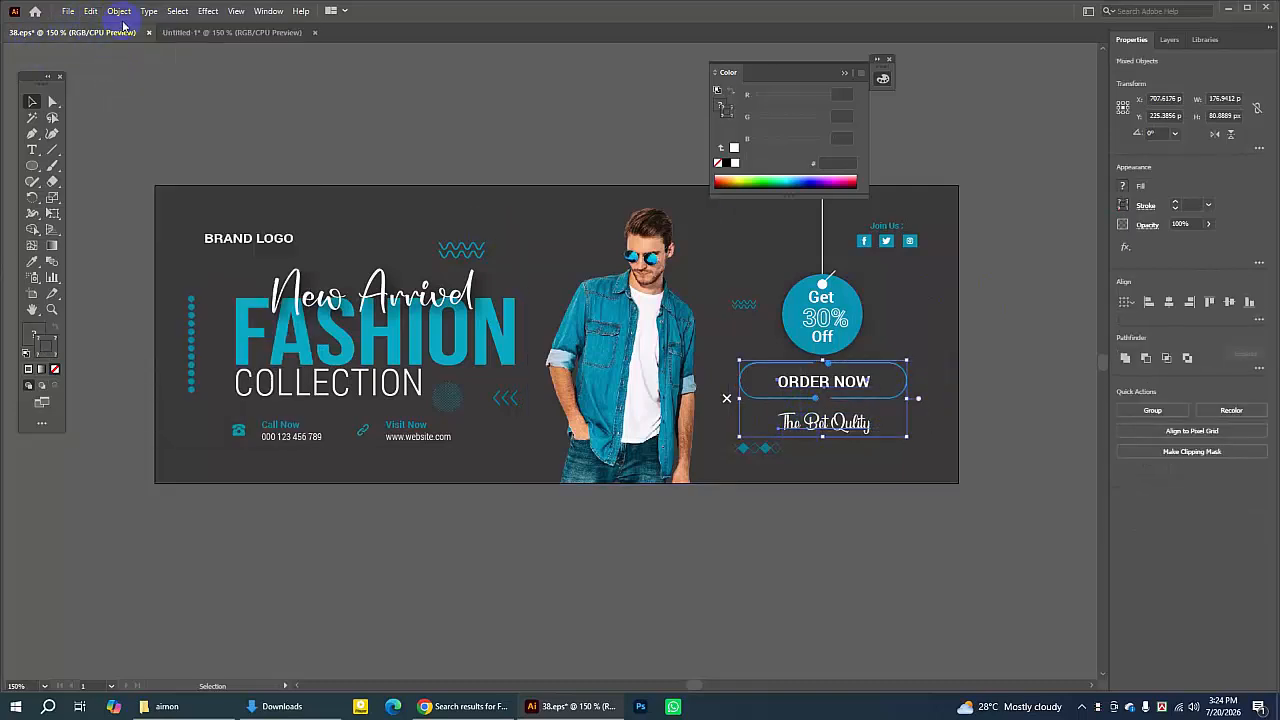
- Paste the button and tagline into the banner and place them below the discount tag
{"action": "left_click", "coordinate": [180, 32]}
{"action": "left_click", "coordinate": [91, 12]}
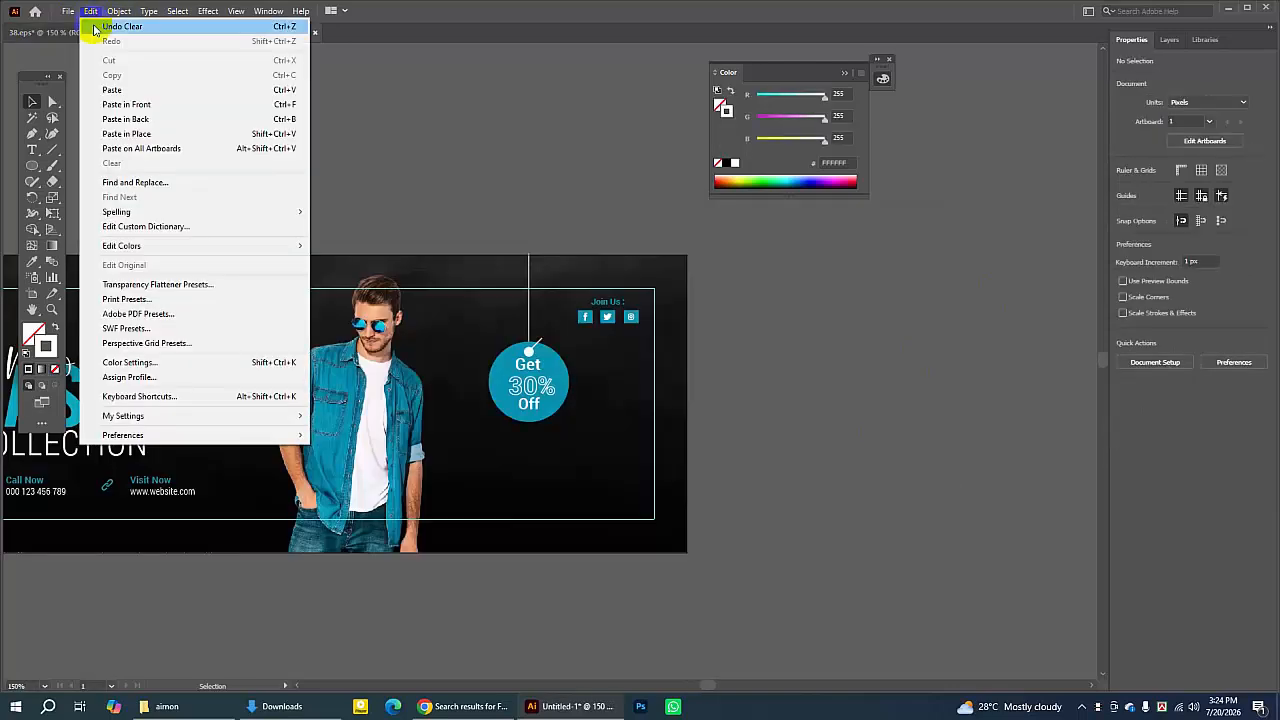
{"action": "left_click", "coordinate": [112, 89]}
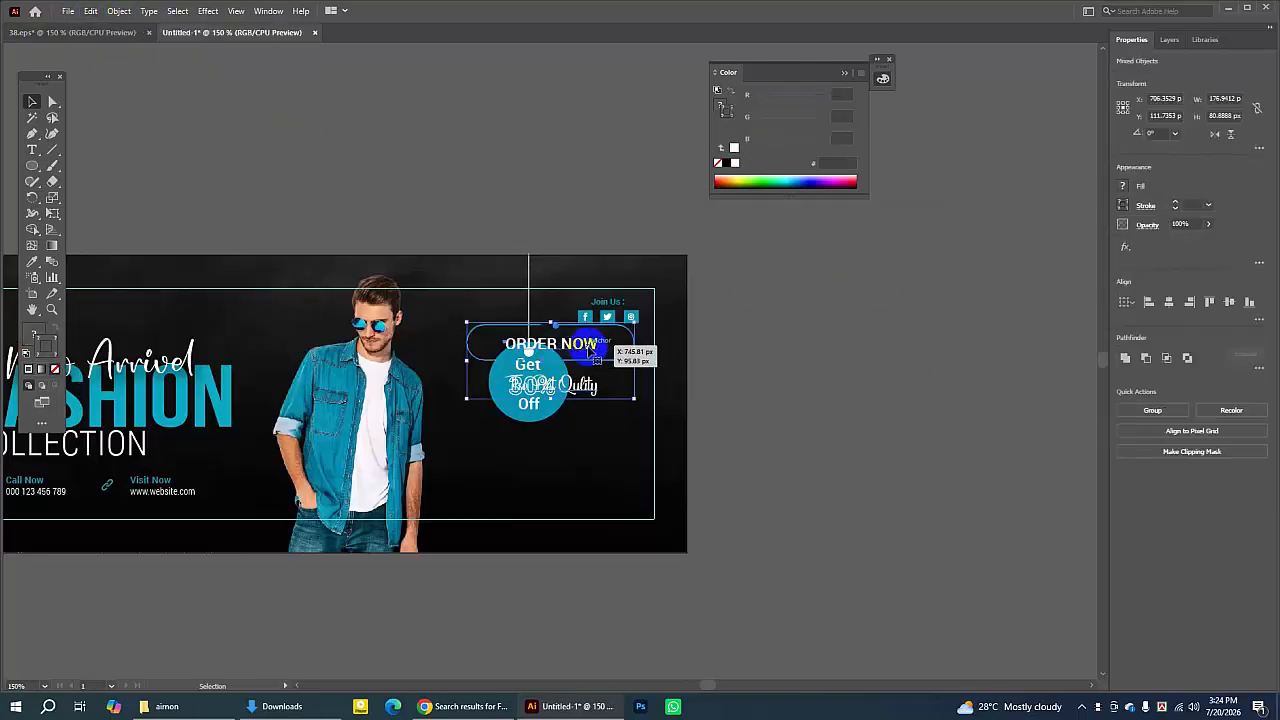
{"action": "left_click_drag", "start_coordinate": [589, 358], "coordinate": [566, 458]}
{"action": "left_click", "coordinate": [740, 426]}
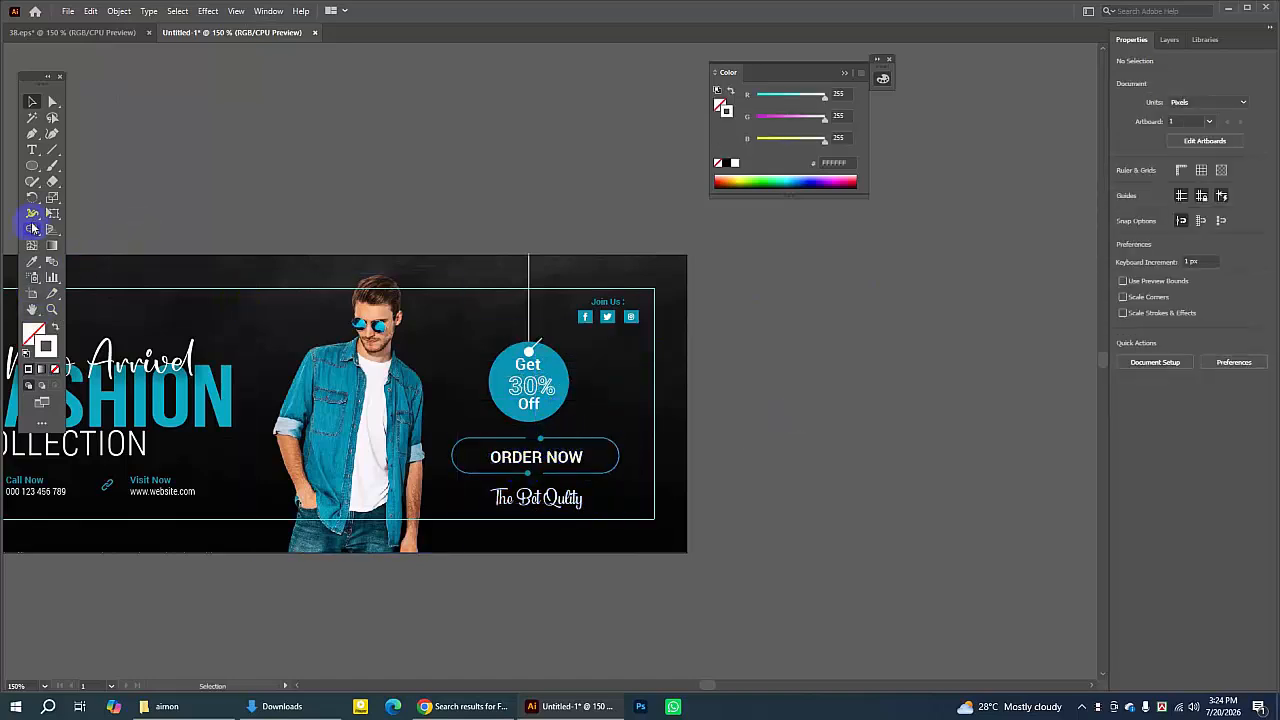
- Zoom in and draw a rectangle about 180 × 42 px beside the artboard, rounding its corners fully into a pill
{"action": "left_click_drag", "start_coordinate": [33, 164], "coordinate": [86, 165]}
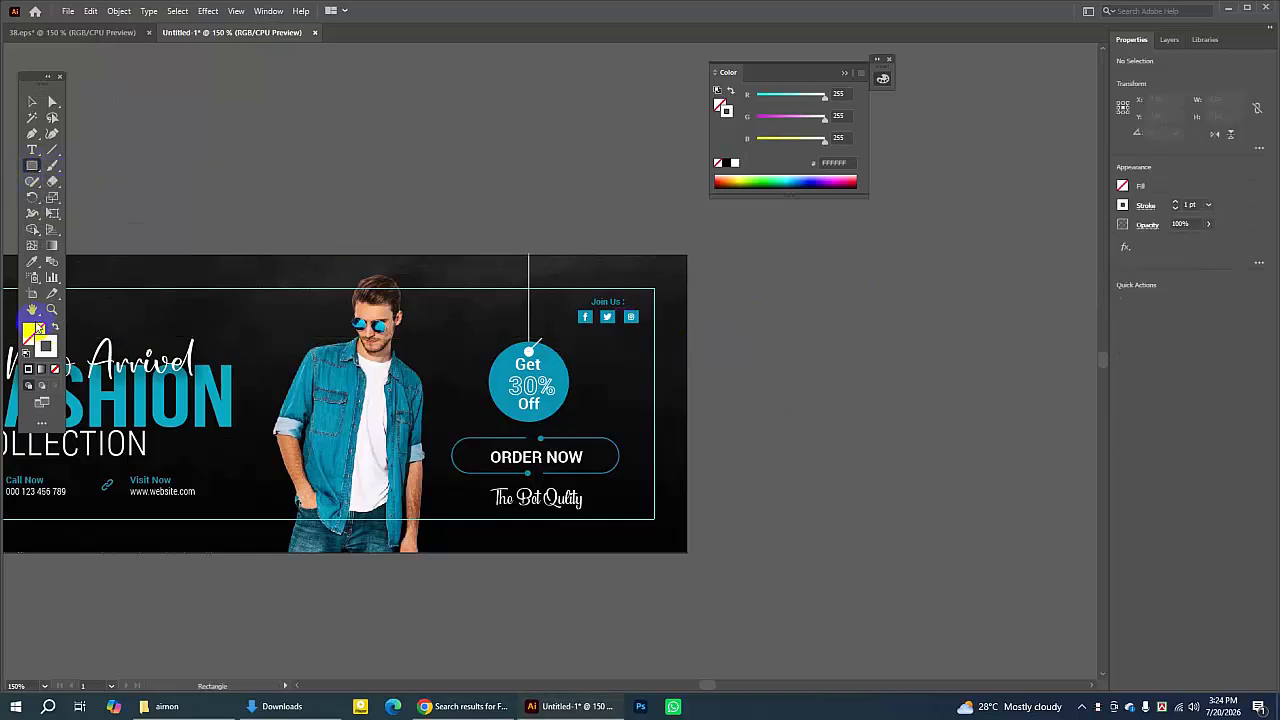
{"action": "left_click", "coordinate": [52, 309]}
{"action": "left_click", "coordinate": [746, 387]}
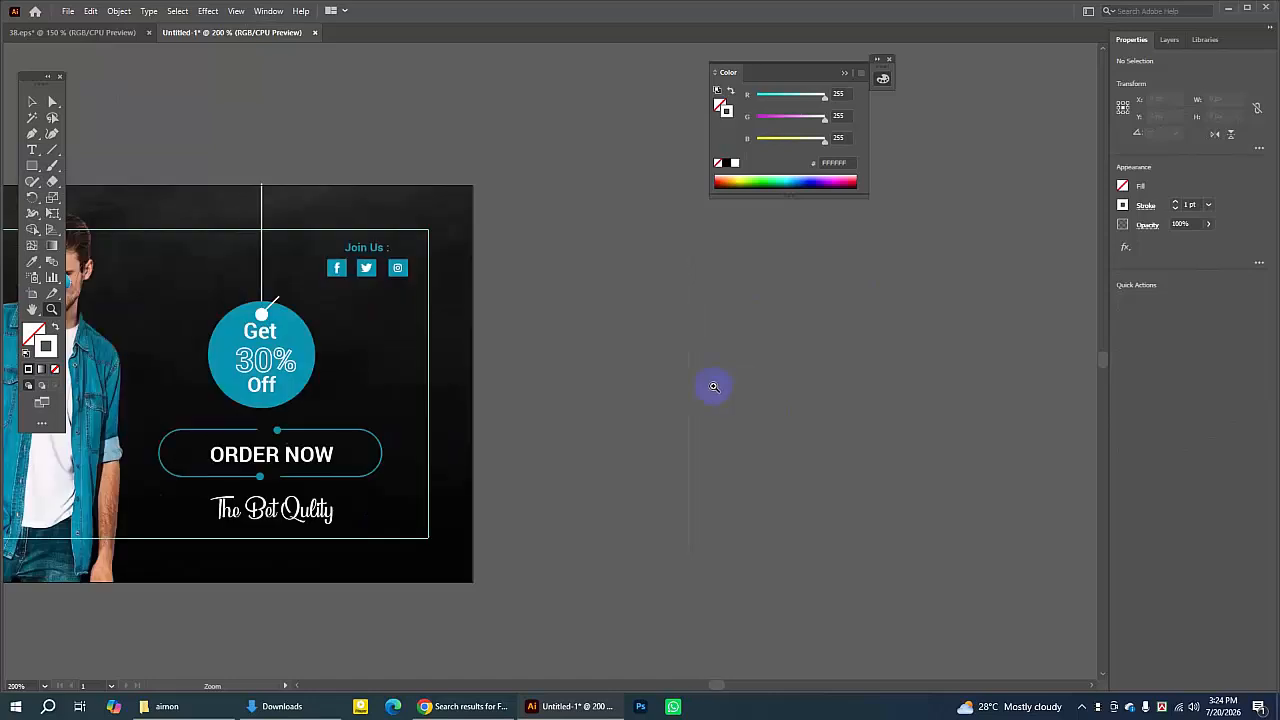
{"action": "left_click_drag", "start_coordinate": [33, 167], "coordinate": [80, 163]}
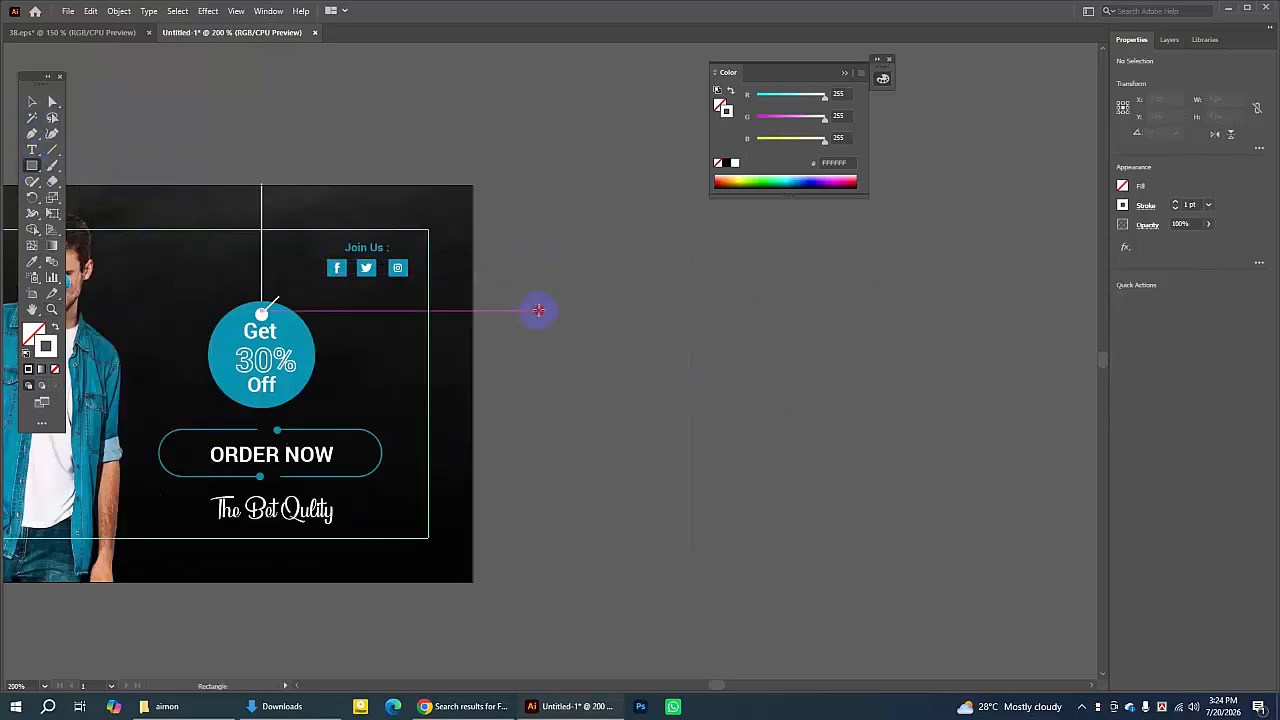
{"action": "left_click_drag", "start_coordinate": [537, 312], "coordinate": [766, 364]}
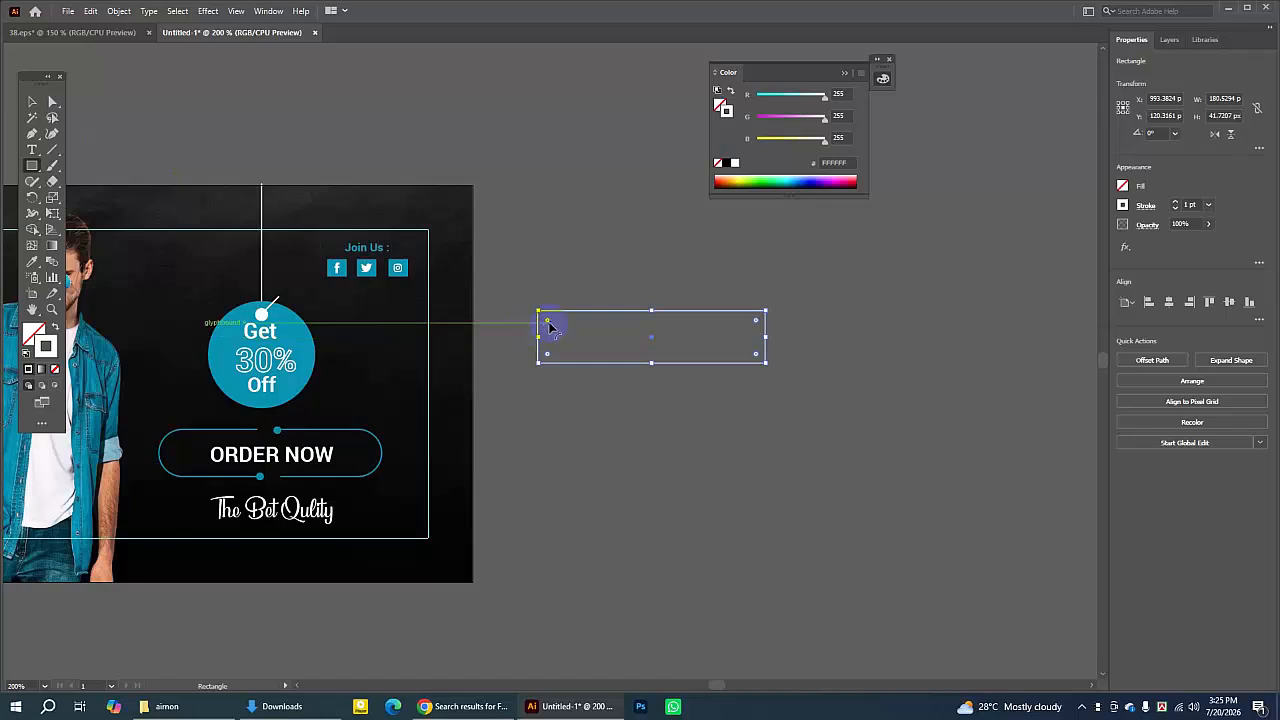
{"action": "left_click_drag", "start_coordinate": [548, 324], "coordinate": [604, 364]}
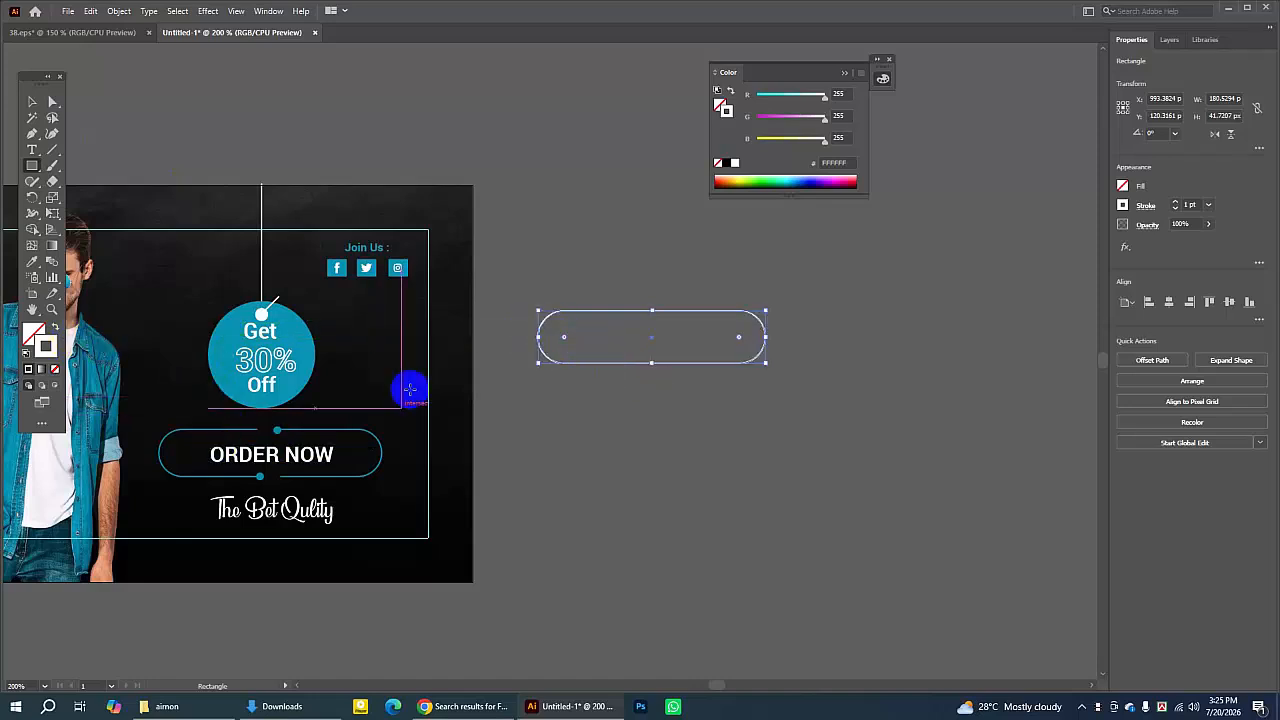
- Fill the pill with cyan from the Color Picker, then set its fill to none
{"action": "double_click", "coordinate": [33, 330]}
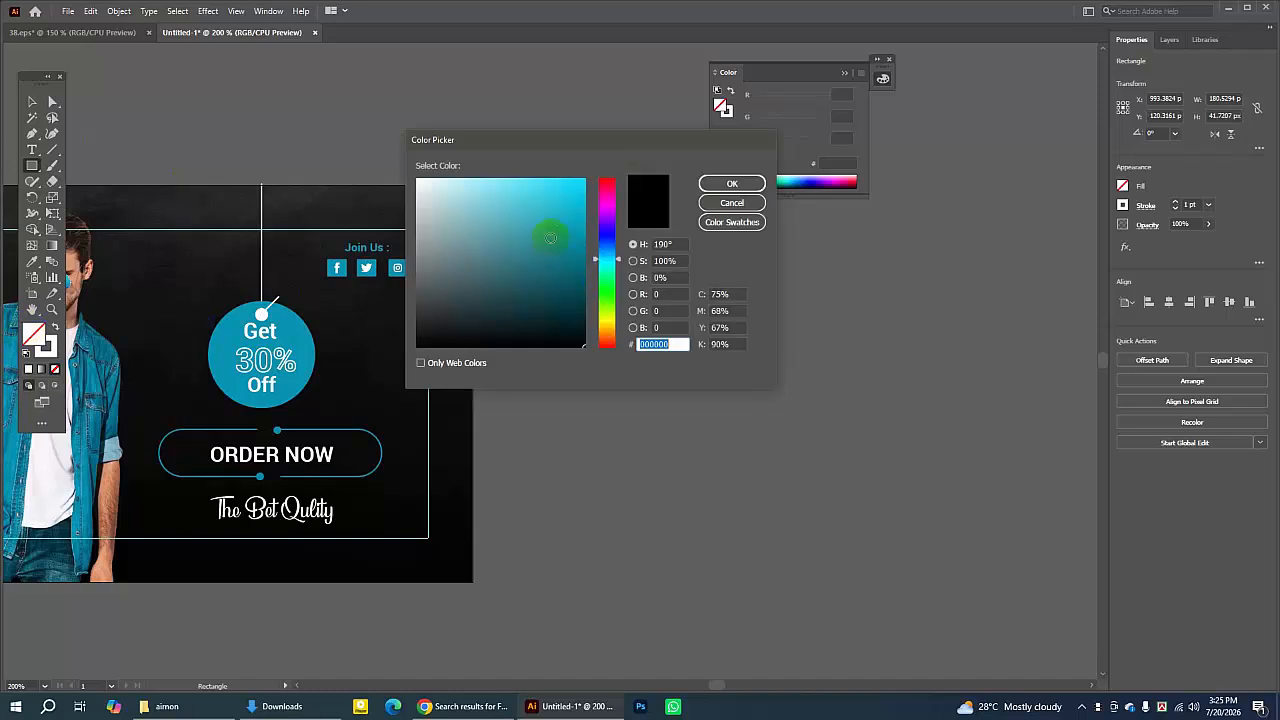
{"action": "left_click", "coordinate": [572, 198]}
{"action": "left_click", "coordinate": [746, 186]}
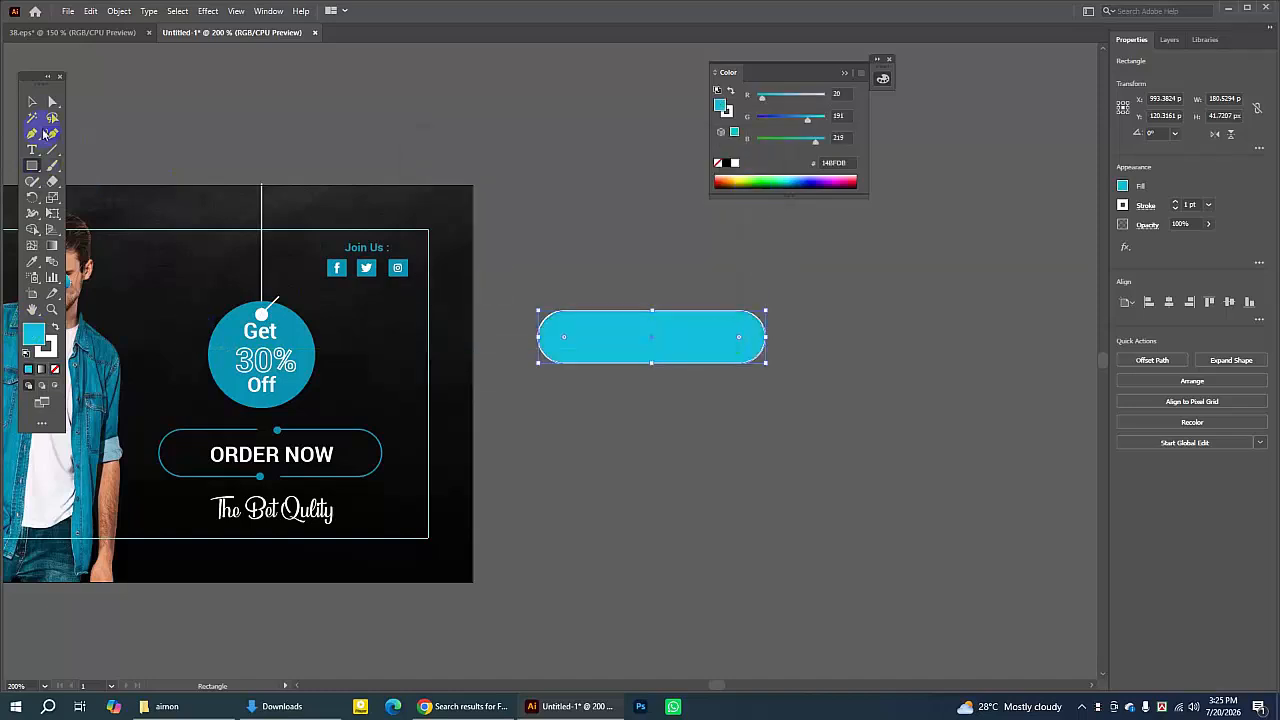
{"action": "left_click", "coordinate": [32, 102]}
{"action": "left_click", "coordinate": [402, 101]}
{"action": "left_click", "coordinate": [571, 333]}
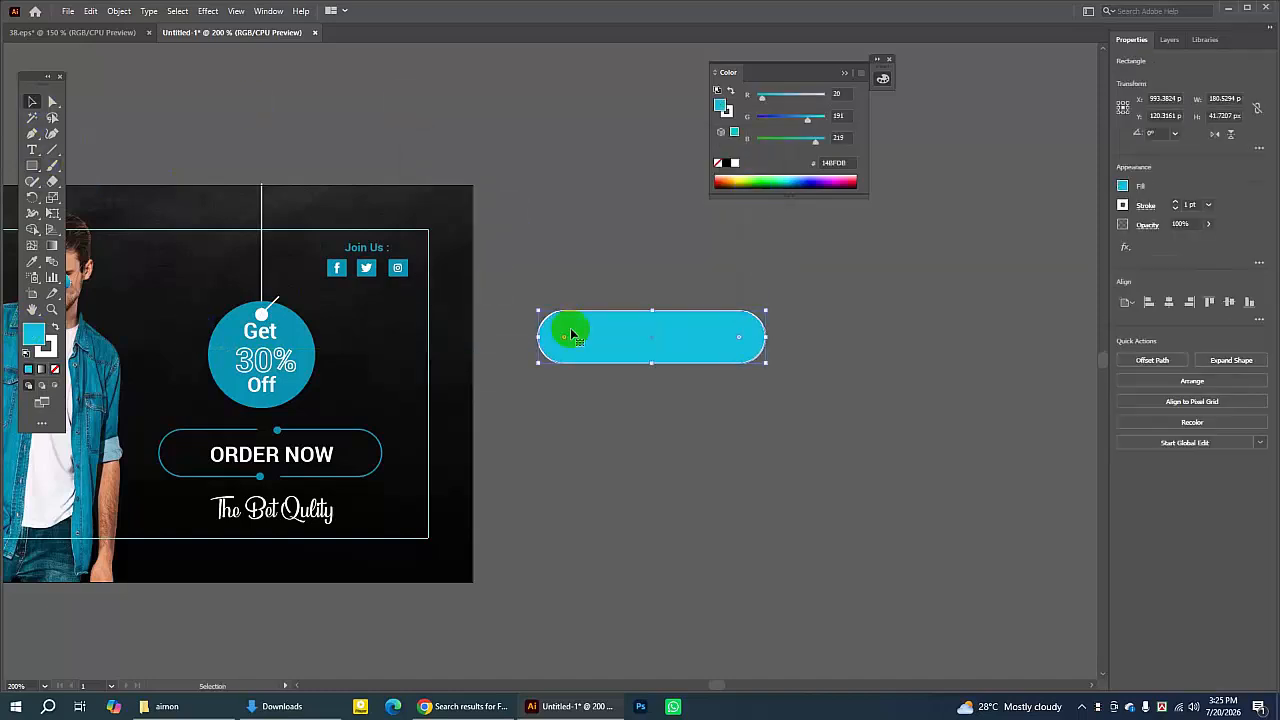
{"action": "left_click", "coordinate": [33, 336]}
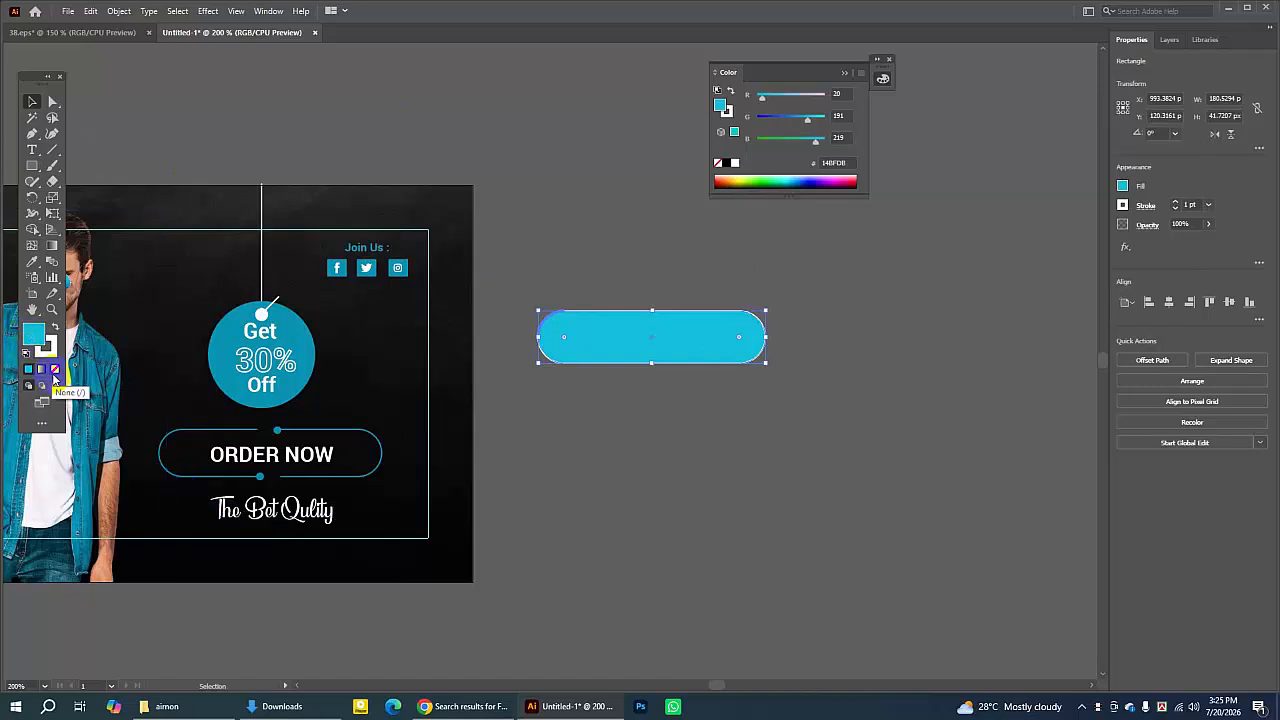
{"action": "left_click", "coordinate": [55, 369]}
{"action": "left_click", "coordinate": [603, 256]}
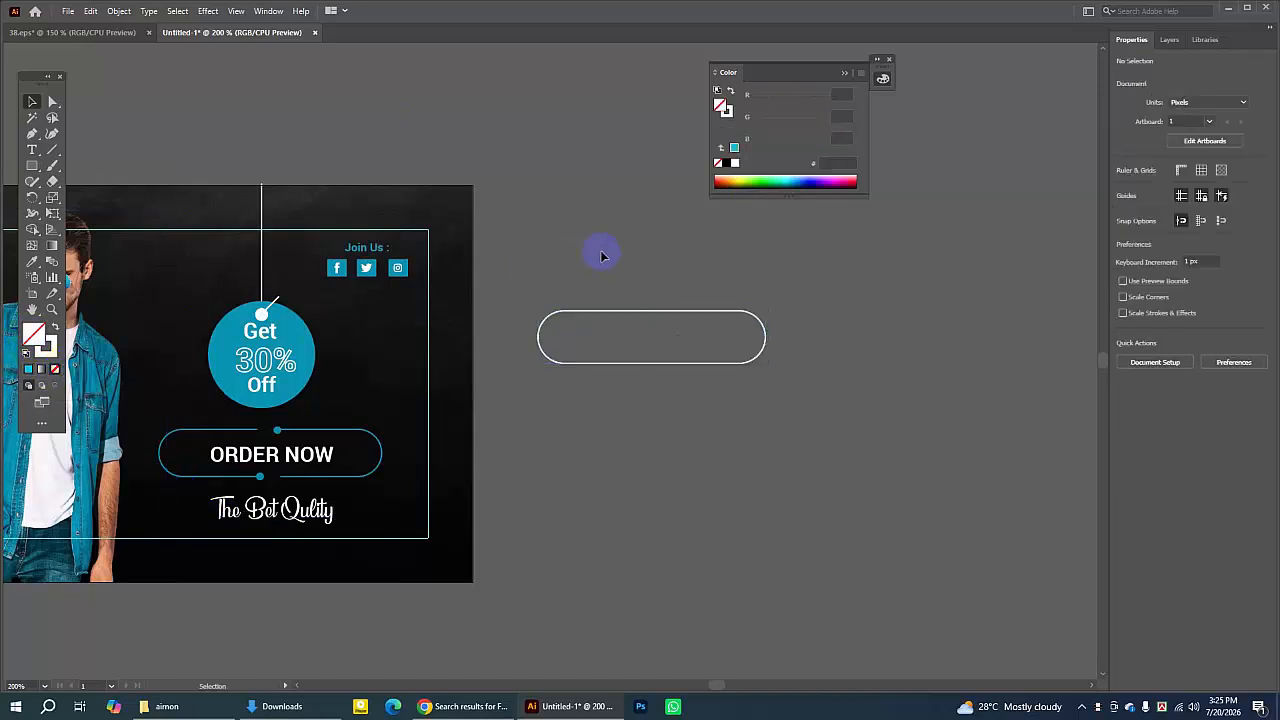
- Sample the tag circle's teal onto the pill with the Eyedropper and swap it into the stroke, leaving no fill
{"action": "left_click", "coordinate": [640, 315]}
{"action": "left_click", "coordinate": [32, 261]}
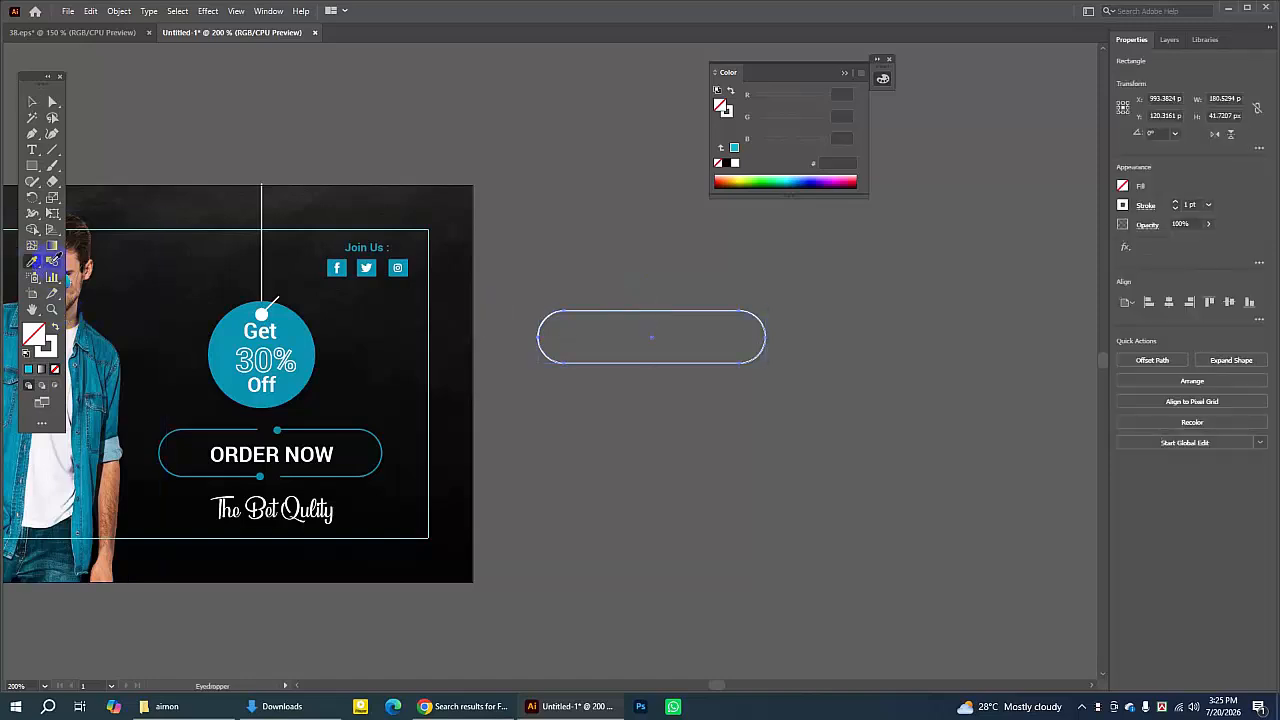
{"action": "left_click", "coordinate": [302, 337]}
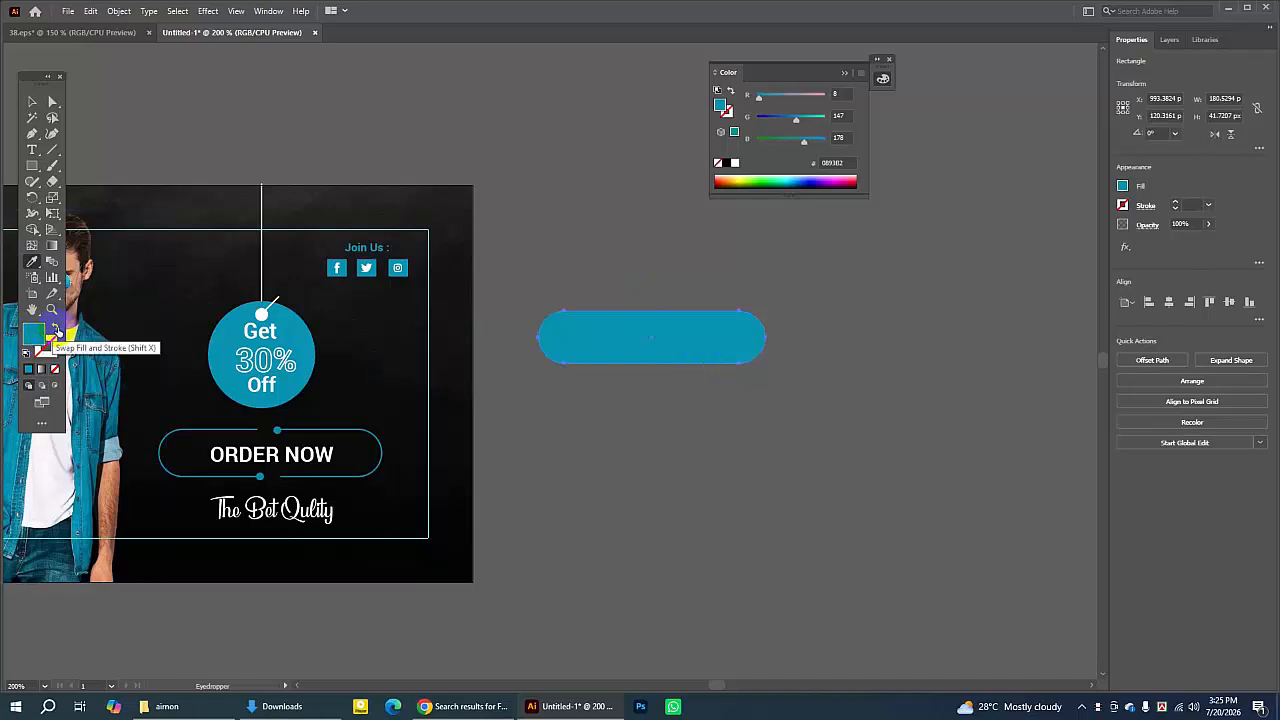
{"action": "left_click", "coordinate": [57, 333]}
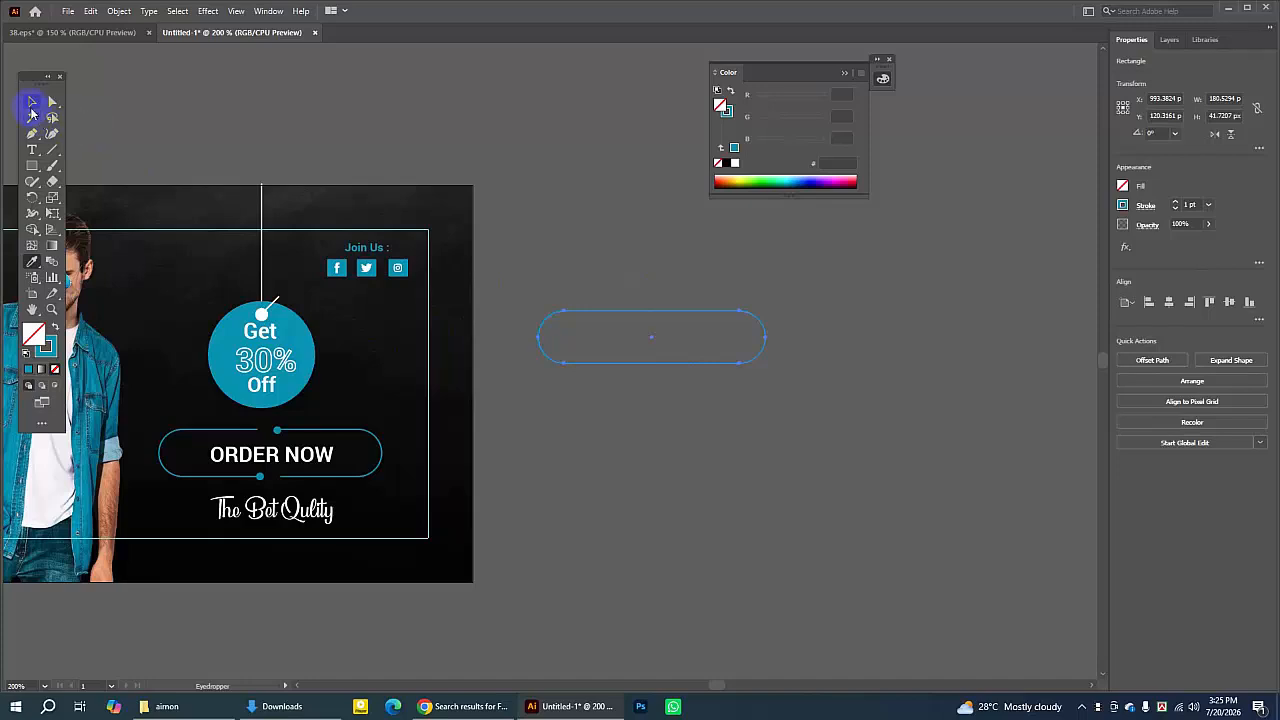
- Zoom in on the pill and cut its outline with the Scissors at the middle of its top and bottom edges
{"action": "left_click", "coordinate": [32, 103]}
{"action": "left_click", "coordinate": [558, 291]}
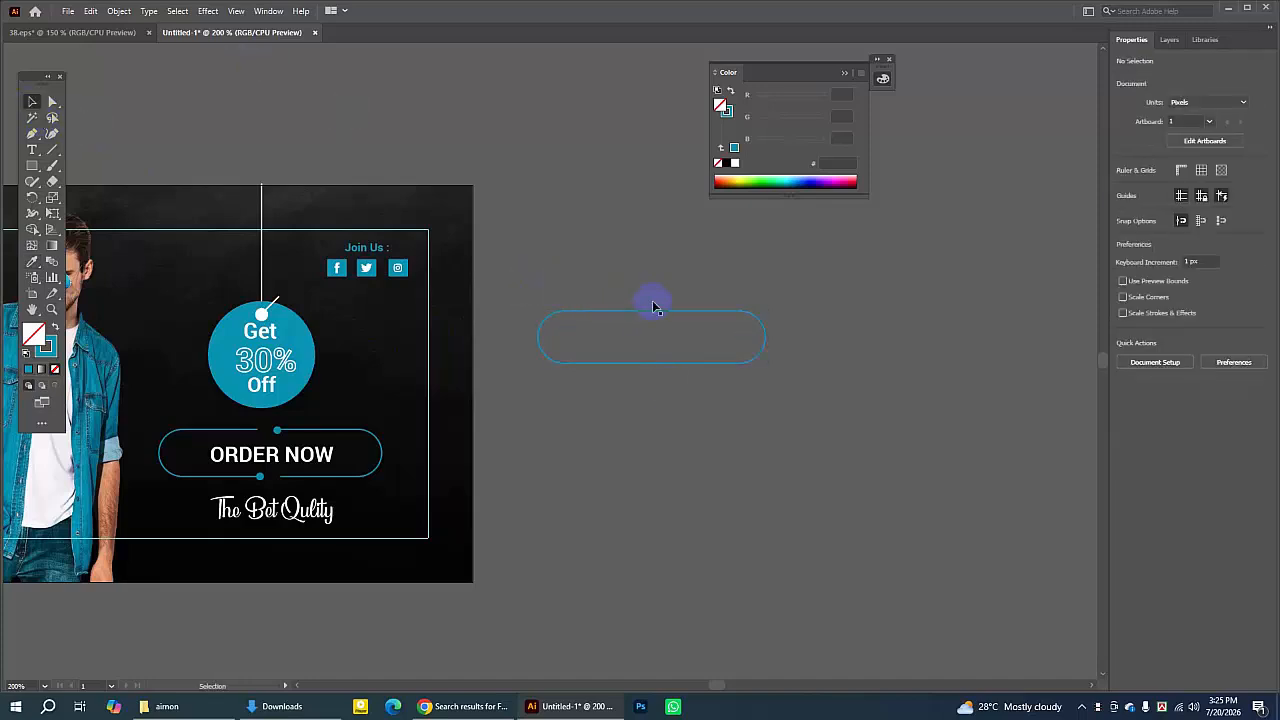
{"action": "left_click", "coordinate": [52, 309]}
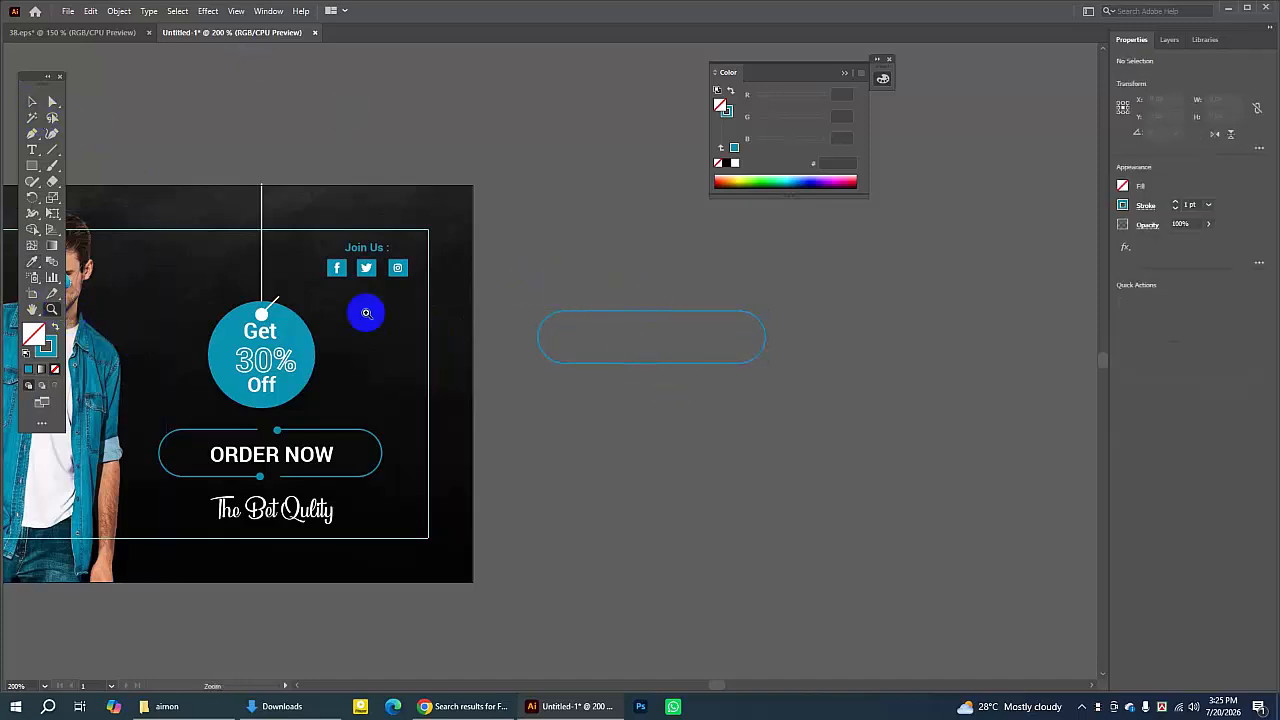
{"action": "left_click", "coordinate": [641, 342]}
{"action": "left_click", "coordinate": [580, 358]}
{"action": "left_click", "coordinate": [555, 358]}
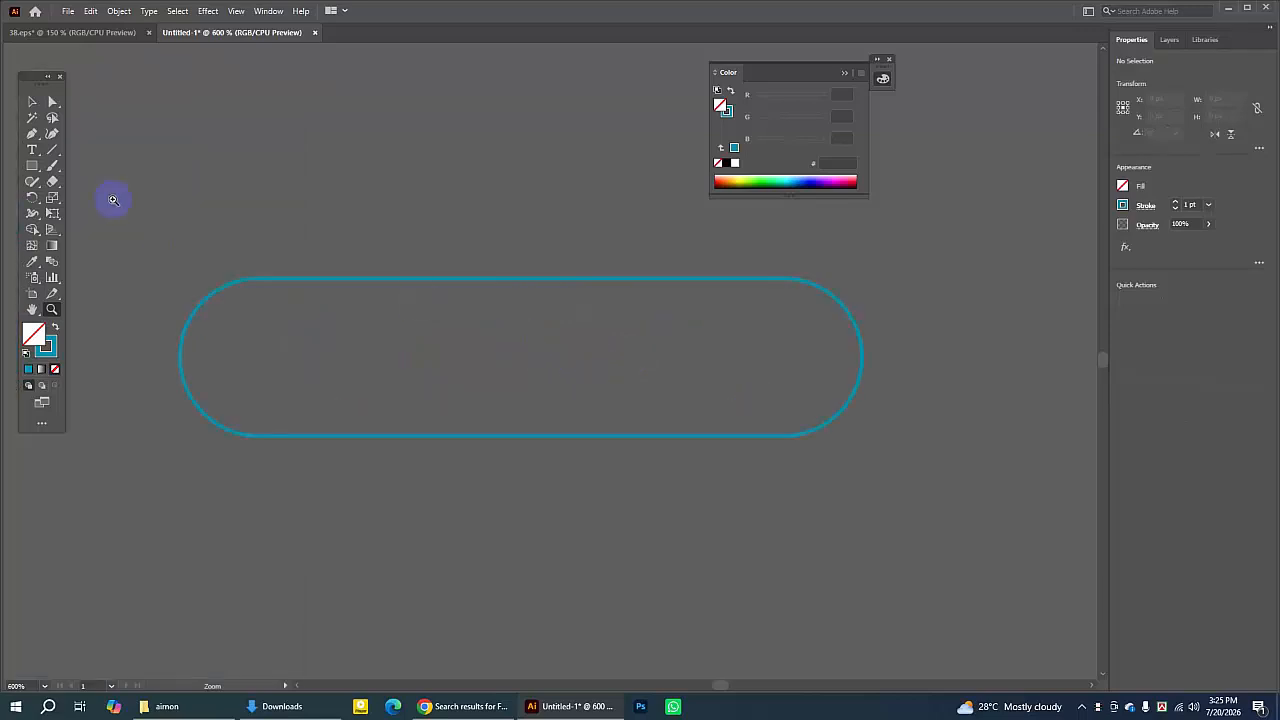
{"action": "left_click_drag", "start_coordinate": [52, 181], "coordinate": [103, 200]}
{"action": "left_click", "coordinate": [498, 279]}
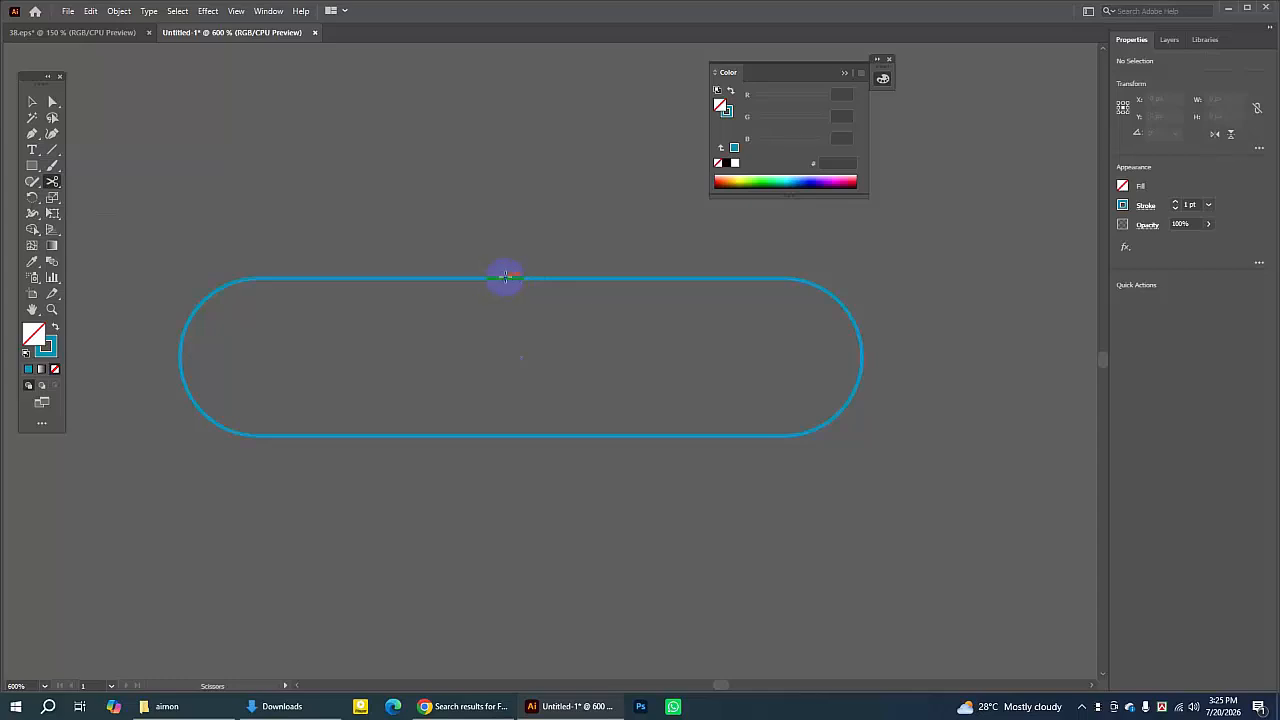
{"action": "left_click", "coordinate": [505, 279]}
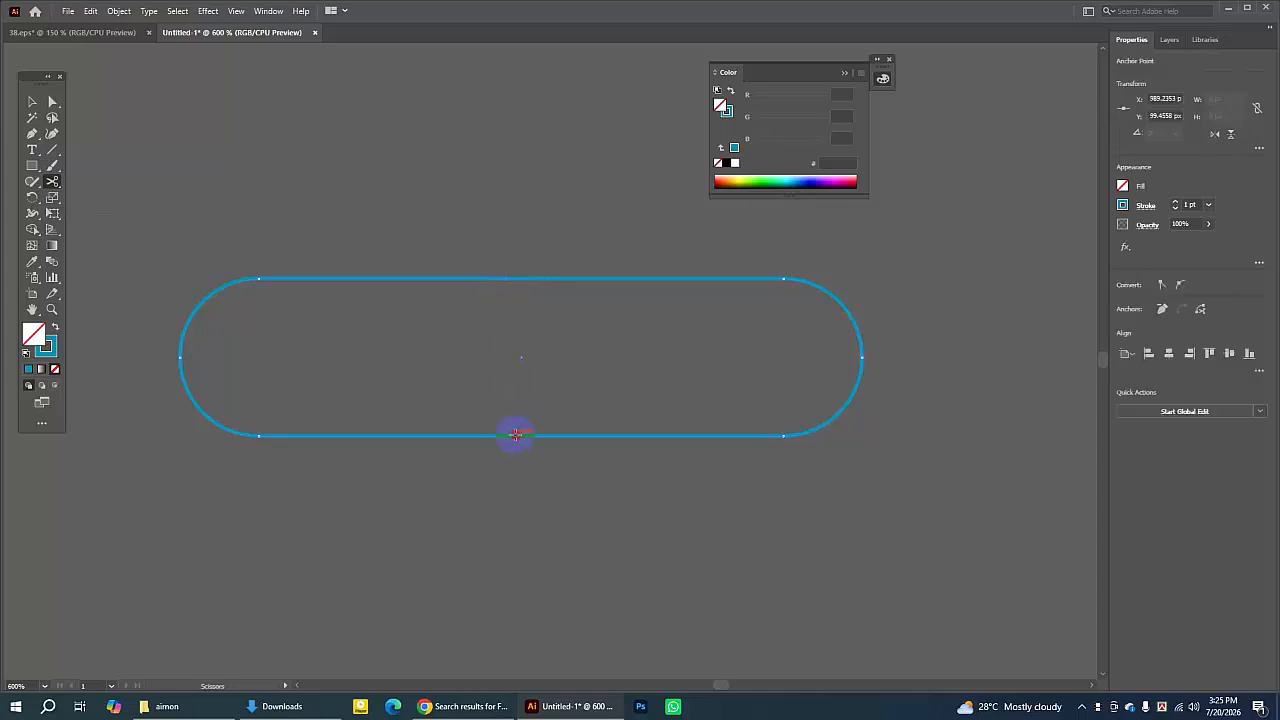
{"action": "left_click", "coordinate": [515, 433]}
- Move the pill's right half slightly to the right to open small gaps at both cuts
{"action": "left_click", "coordinate": [32, 101]}
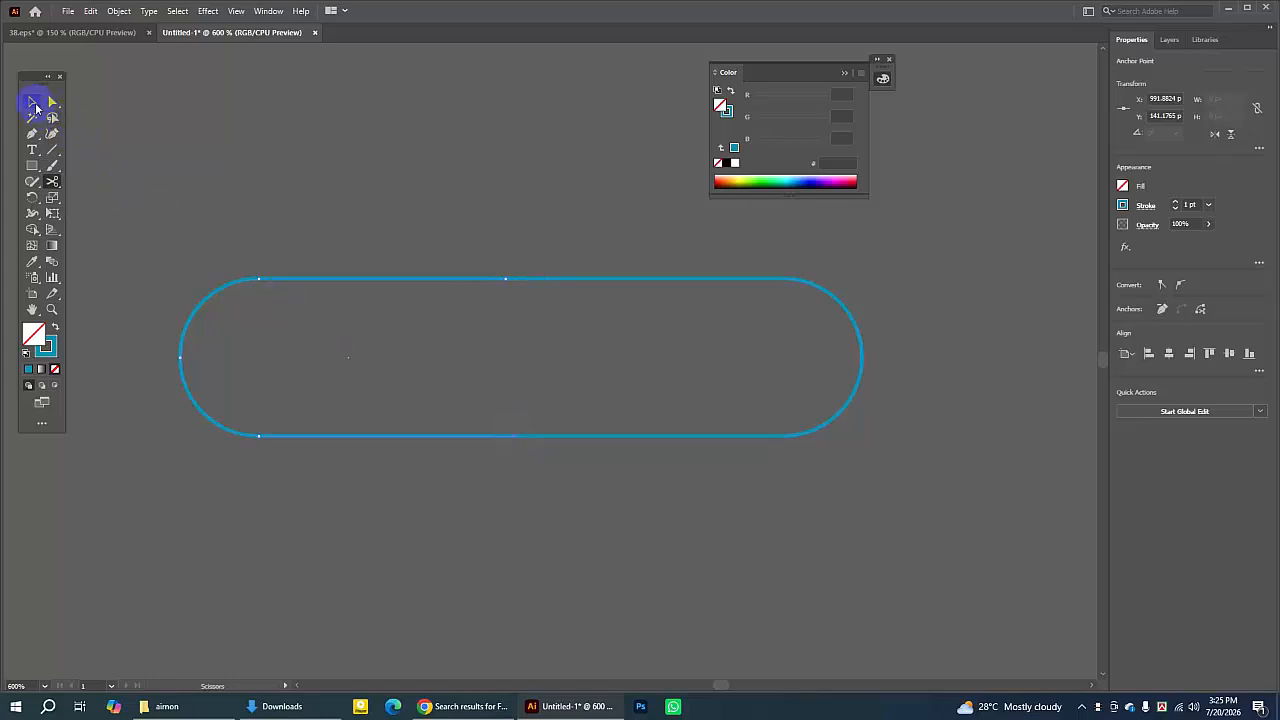
{"action": "left_click", "coordinate": [343, 100]}
{"action": "left_click", "coordinate": [540, 280]}
{"action": "left_click_drag", "start_coordinate": [554, 278], "coordinate": [622, 282]}
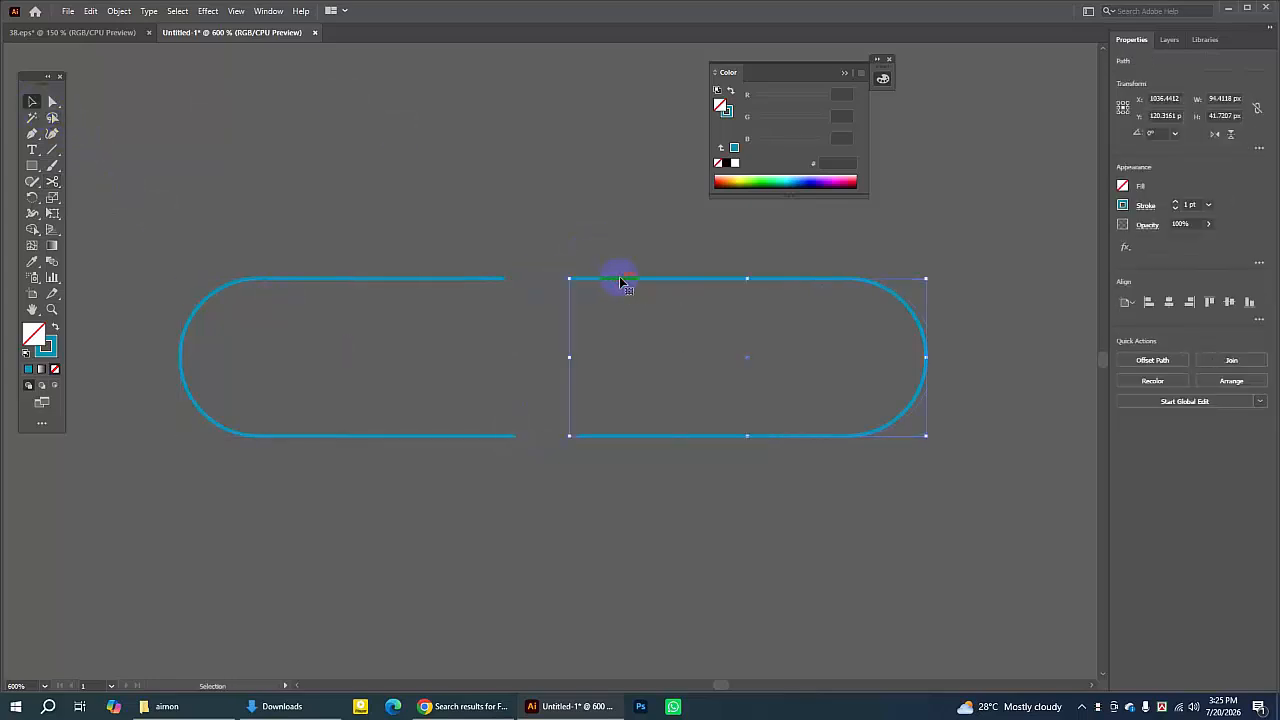
{"action": "left_click", "coordinate": [605, 210]}
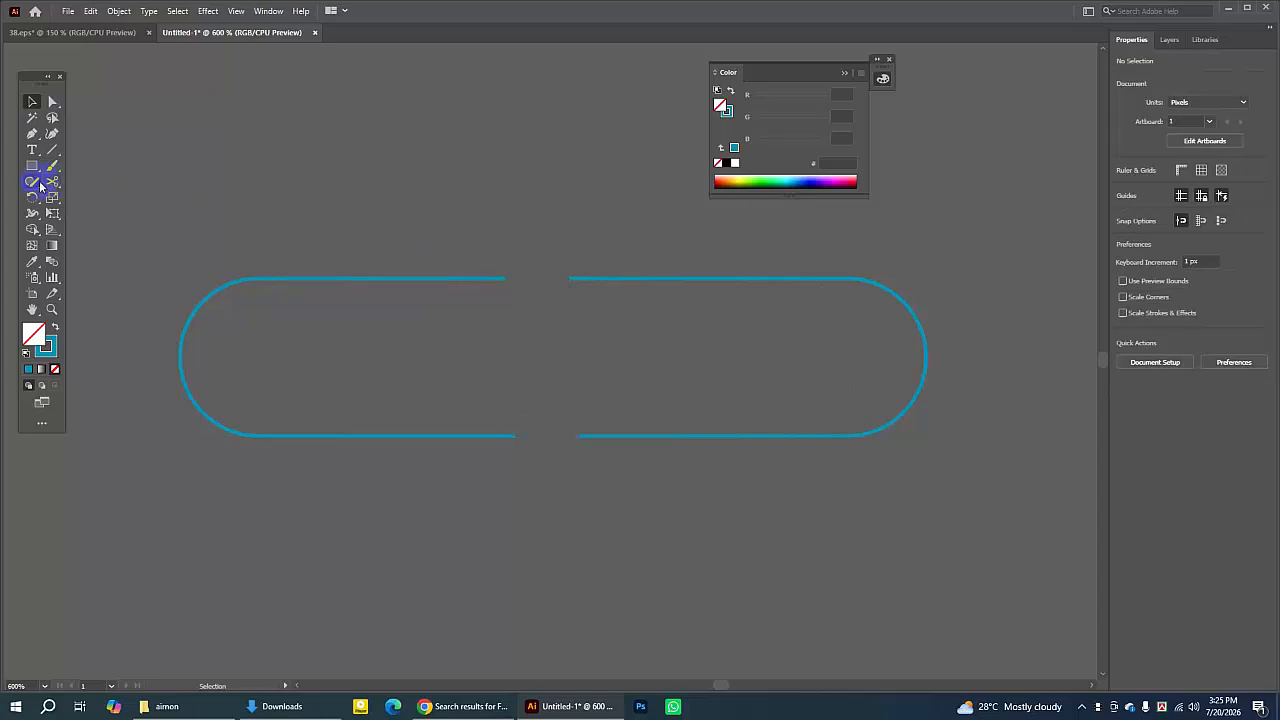
- Draw a small circle about 4 px wide above the pill and swap its colors to a teal fill with no stroke
{"action": "left_click", "coordinate": [34, 167]}
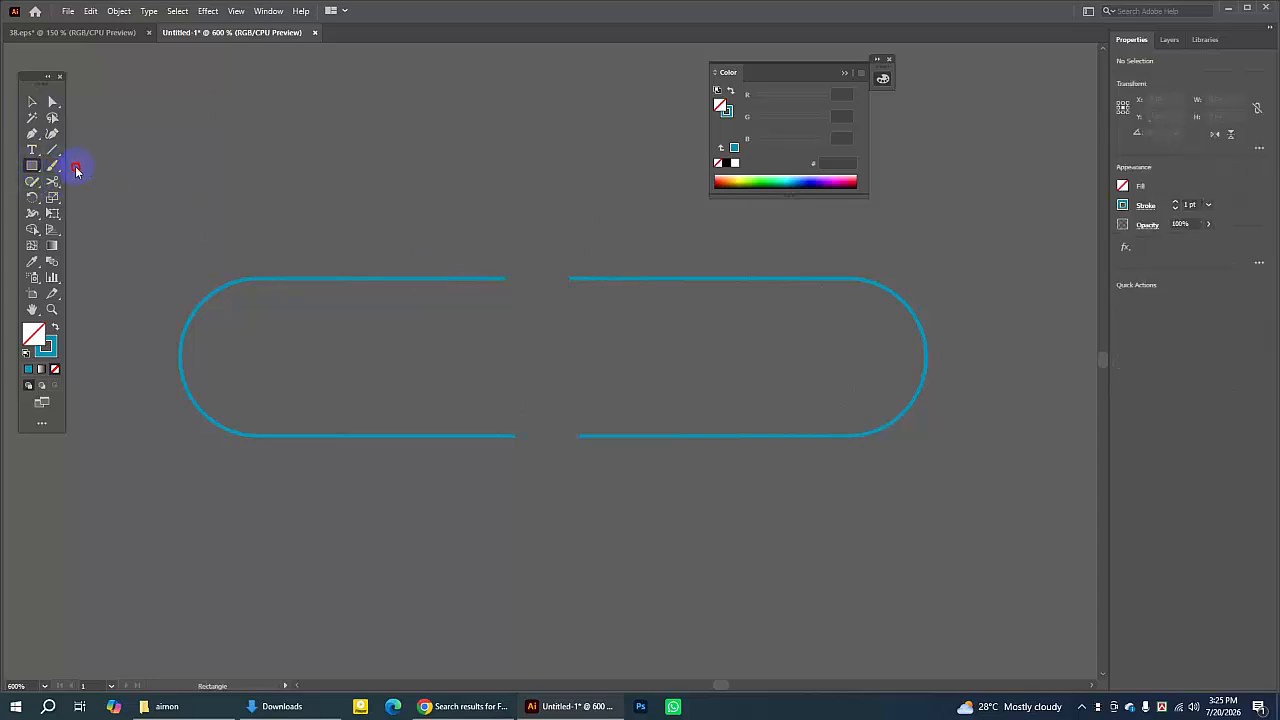
{"action": "left_click_drag", "start_coordinate": [34, 167], "coordinate": [95, 202]}
{"action": "left_click_drag", "start_coordinate": [545, 198], "coordinate": [556, 210]}
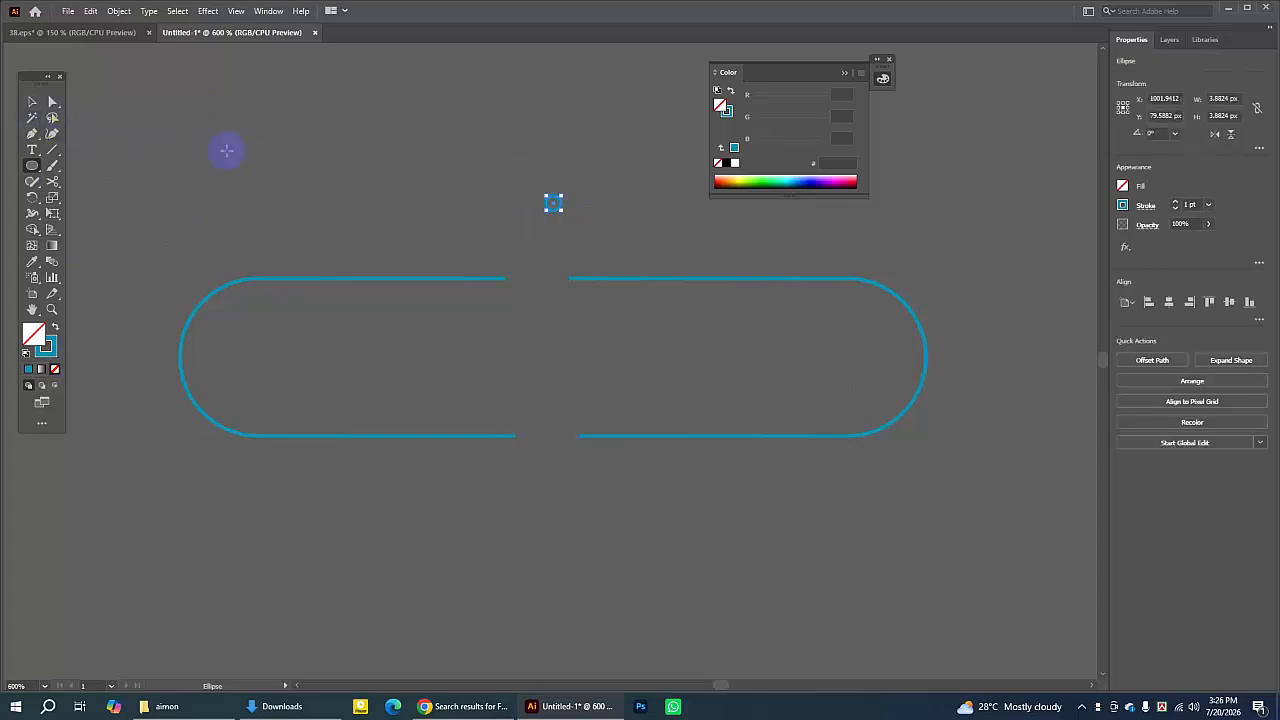
{"action": "left_click", "coordinate": [32, 101]}
{"action": "left_click", "coordinate": [577, 221]}
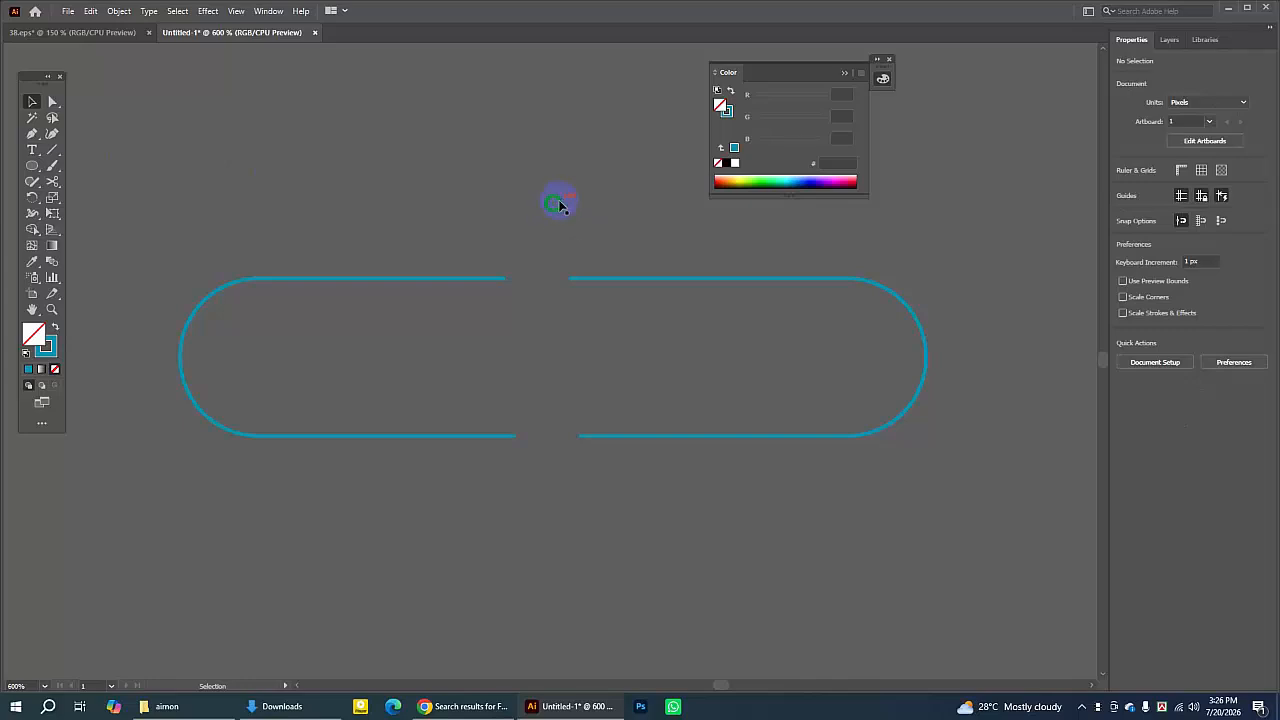
{"action": "left_click", "coordinate": [557, 203]}
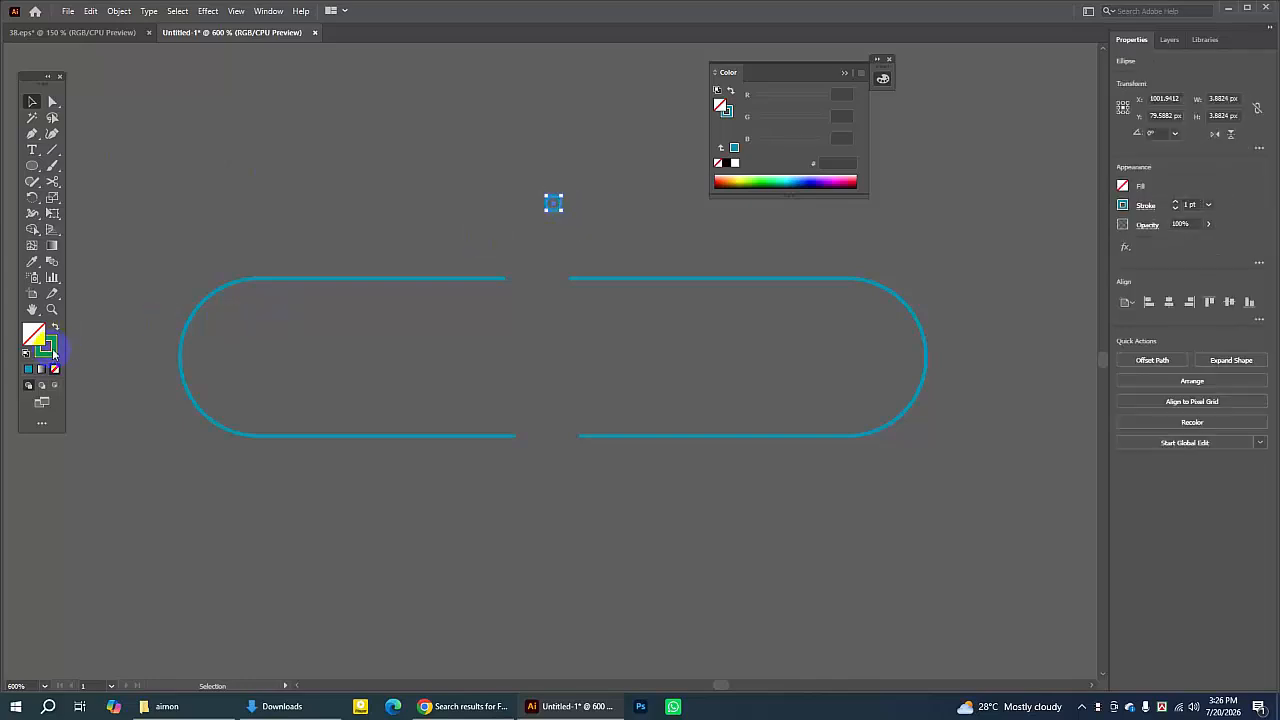
{"action": "left_click", "coordinate": [55, 327]}
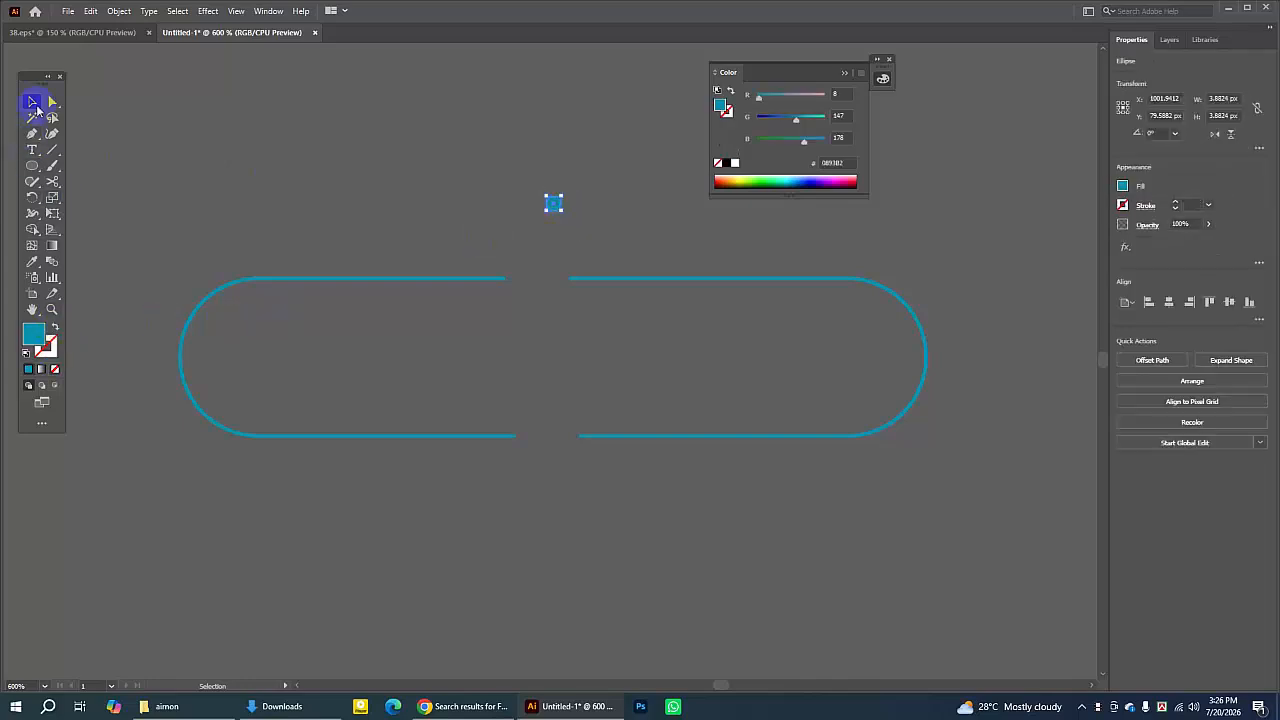
- Place the dot at the end of the top gap and copy it to the end of the bottom gap
{"action": "left_click", "coordinate": [406, 103]}
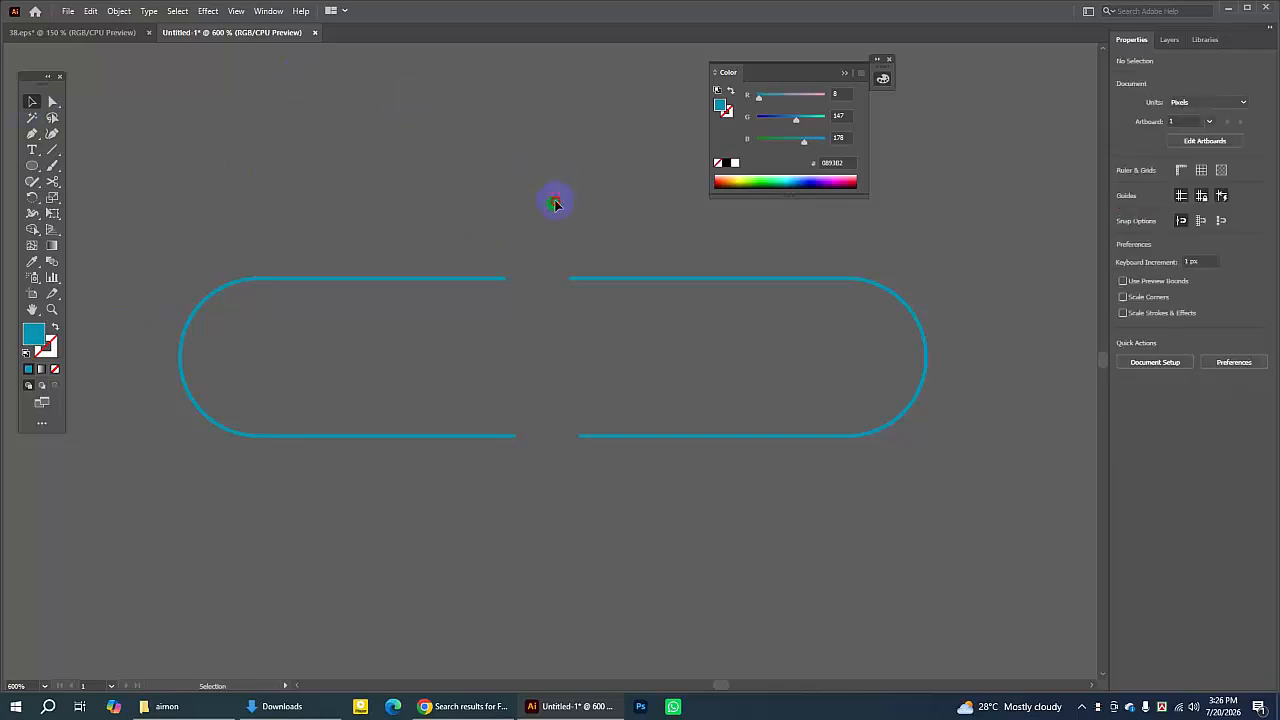
{"action": "left_click_drag", "start_coordinate": [557, 203], "coordinate": [569, 347]}
{"action": "left_click", "coordinate": [640, 242]}
{"action": "left_click", "coordinate": [638, 348]}
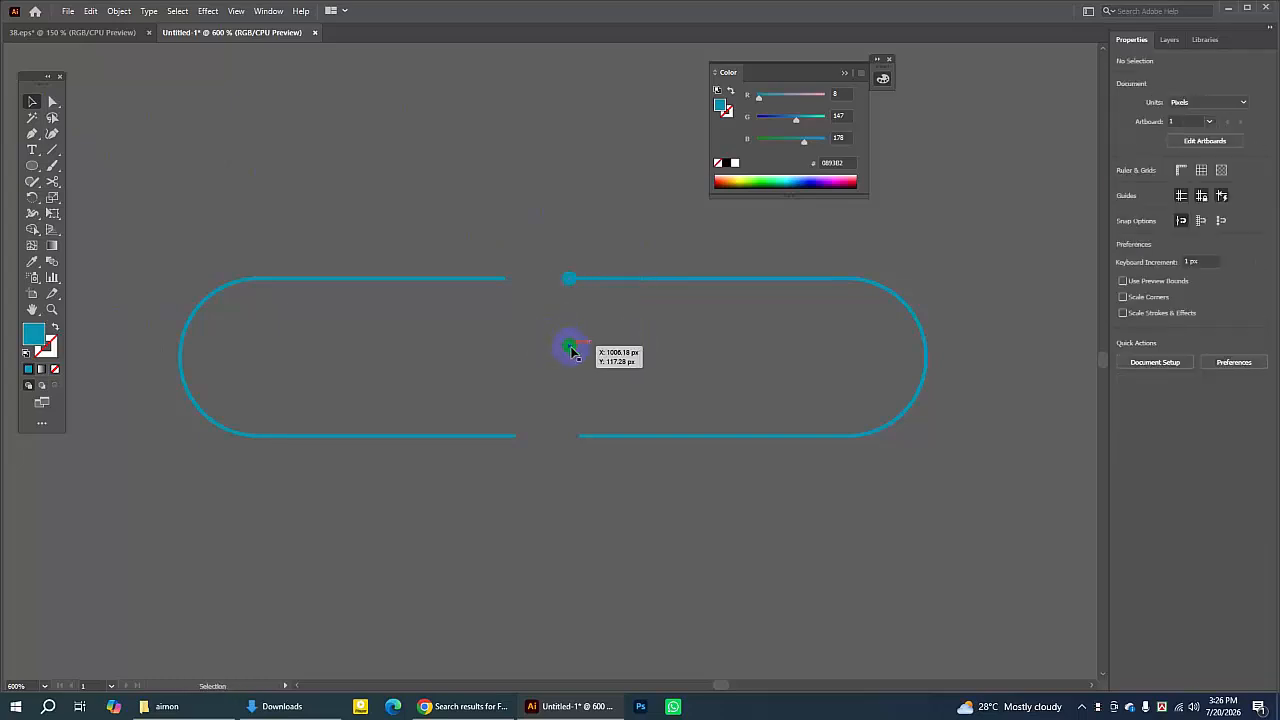
{"action": "left_click_drag", "start_coordinate": [571, 350], "coordinate": [516, 437]}
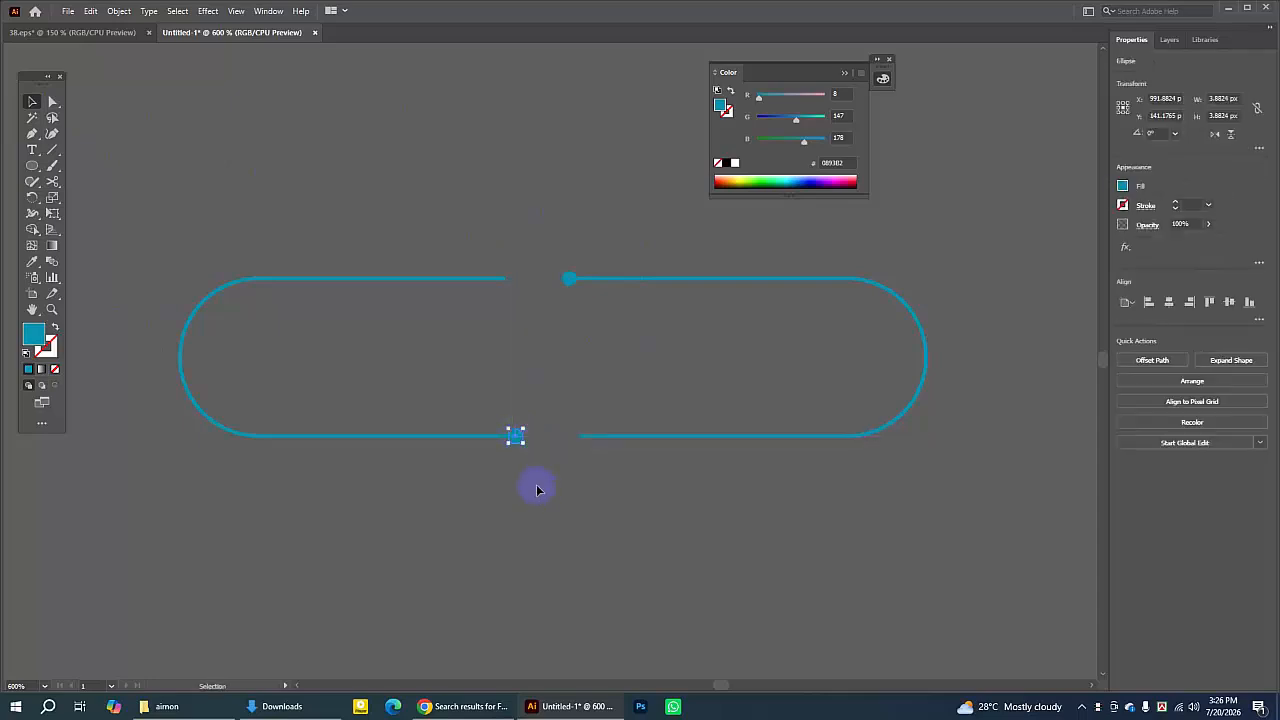
{"action": "left_click", "coordinate": [534, 489]}
{"action": "left_click", "coordinate": [518, 437]}
{"action": "key", "text": "Delete"}
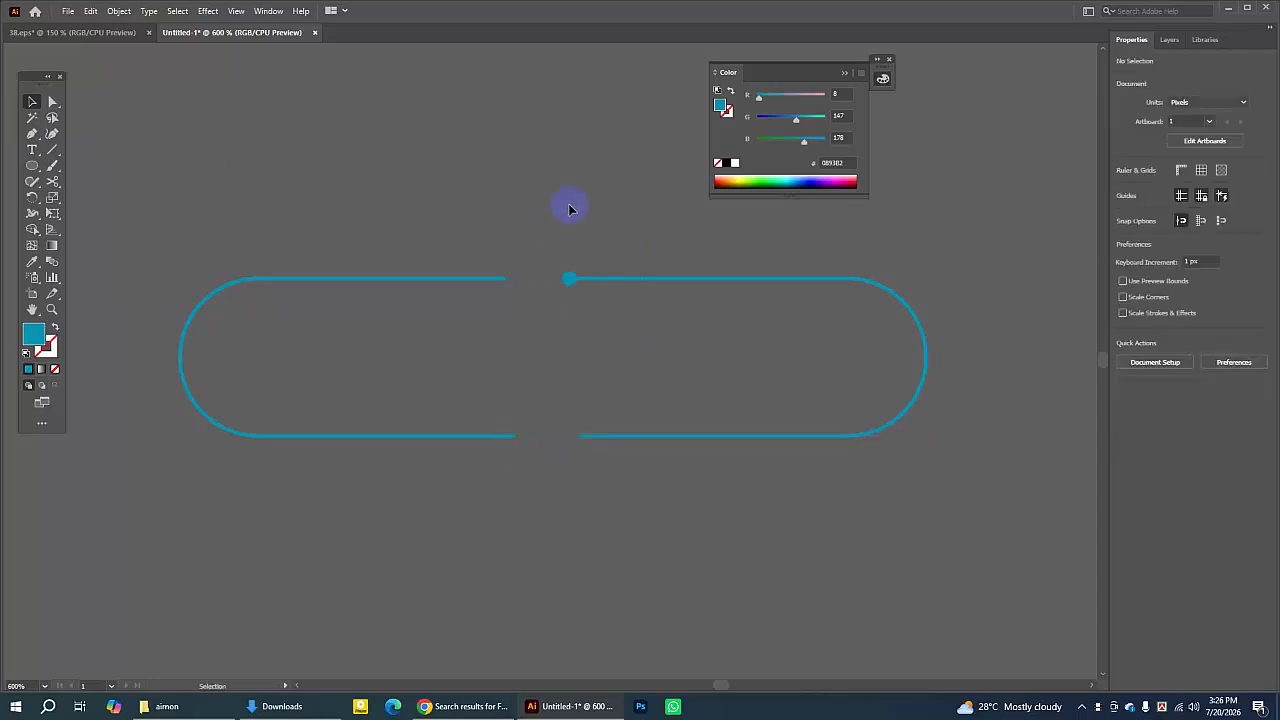
{"action": "left_click", "coordinate": [571, 283]}
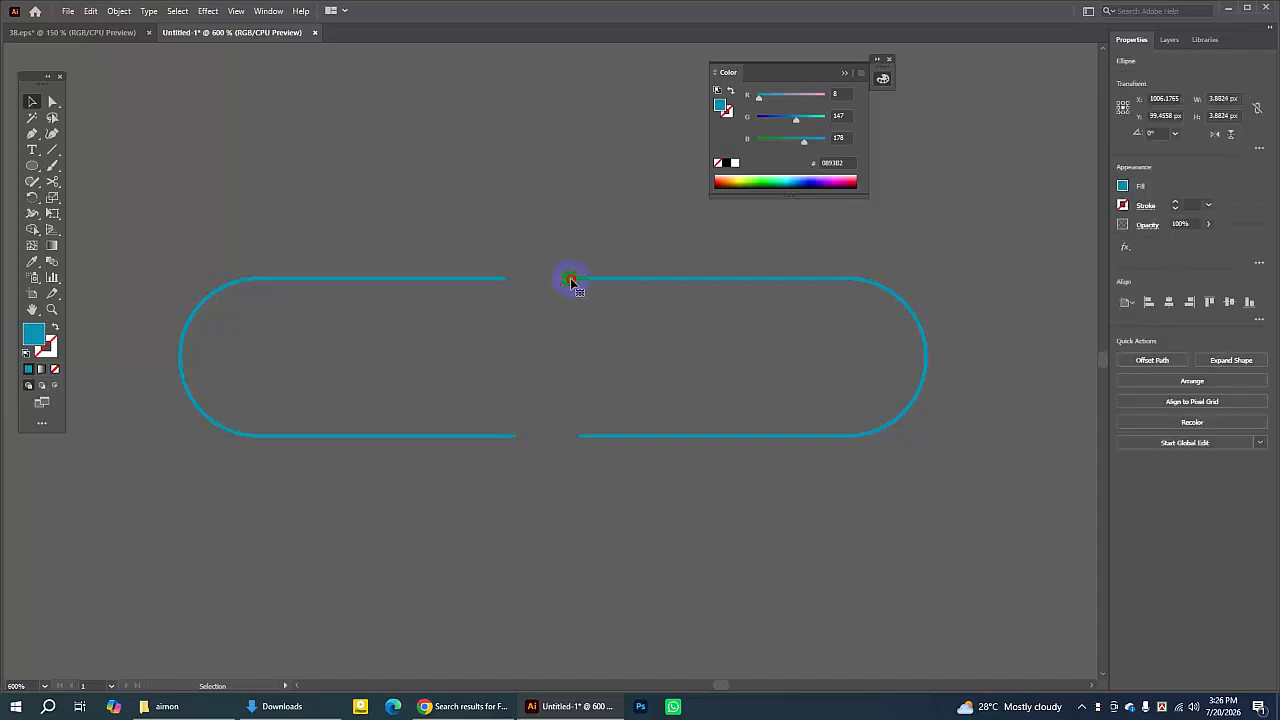
{"action": "left_click_drag", "start_coordinate": [571, 282], "coordinate": [571, 282]}
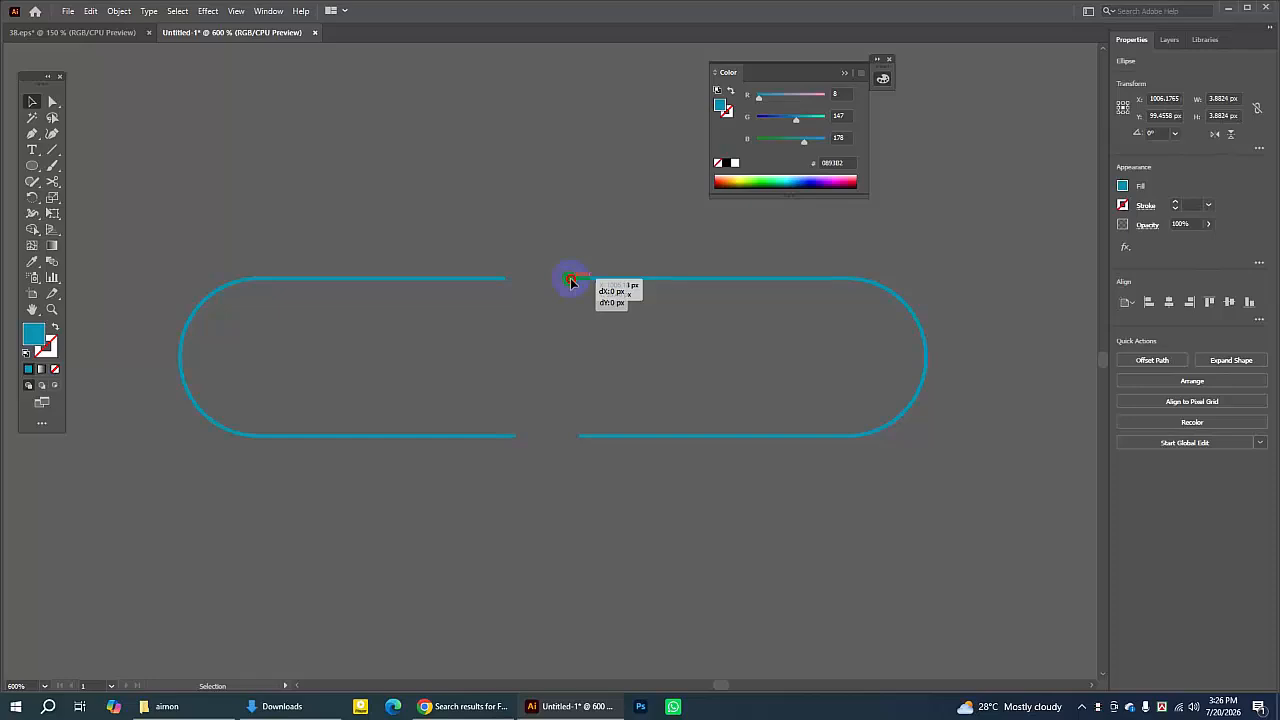
{"action": "left_click_drag", "start_coordinate": [570, 278], "coordinate": [534, 468]}
{"action": "left_click", "coordinate": [534, 468]}
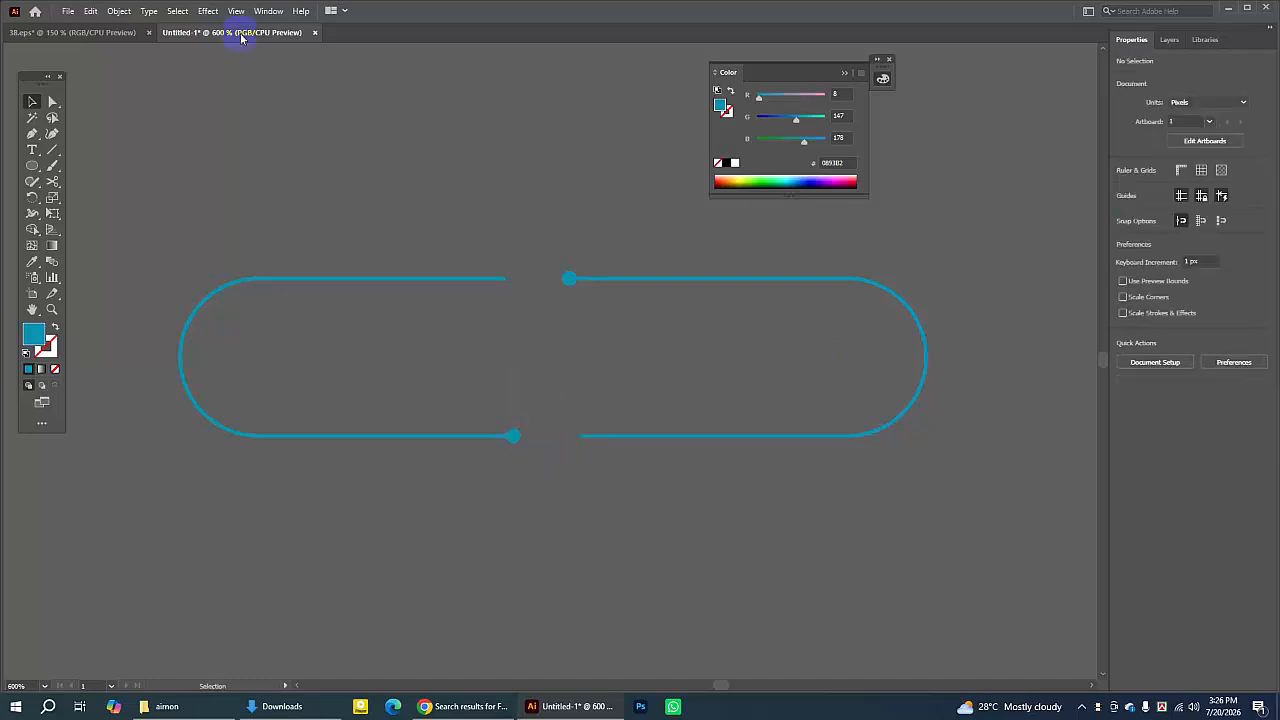
- Select all the split pill pieces and dots beside the artboard and delete them
{"action": "key", "text": "a"}
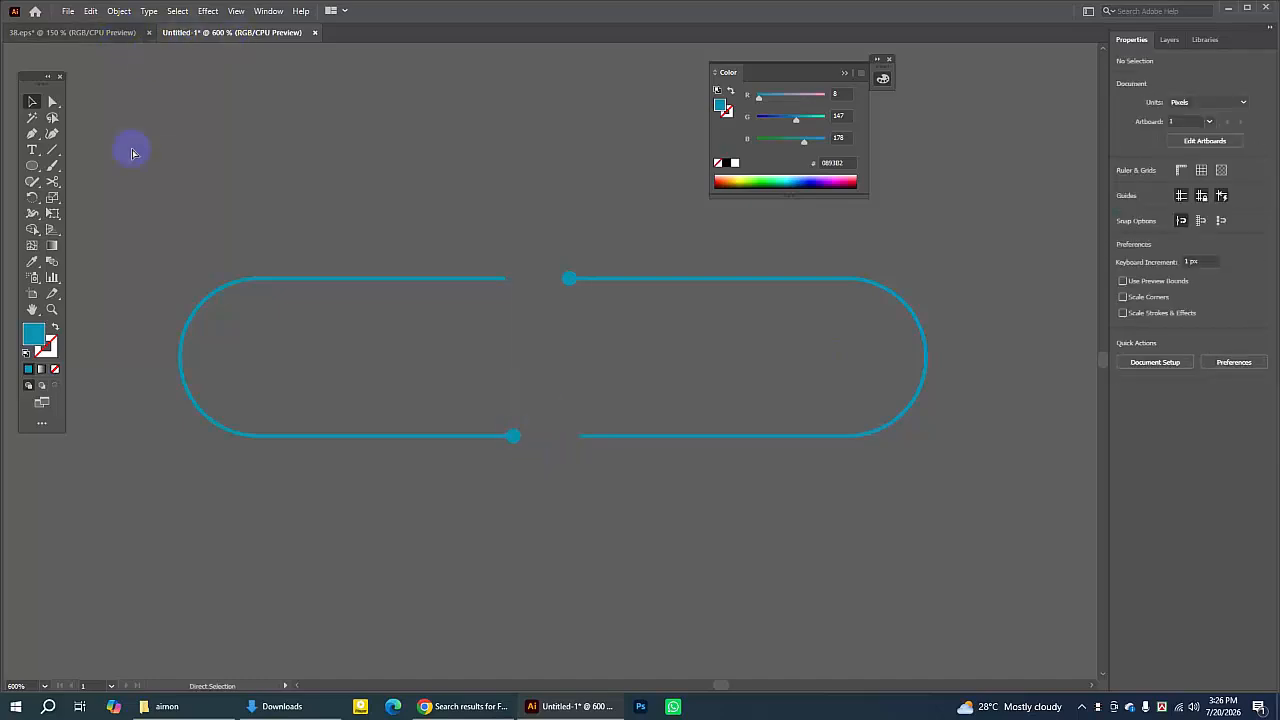
{"action": "key", "text": "ctrl+1"}
{"action": "key", "text": "v"}
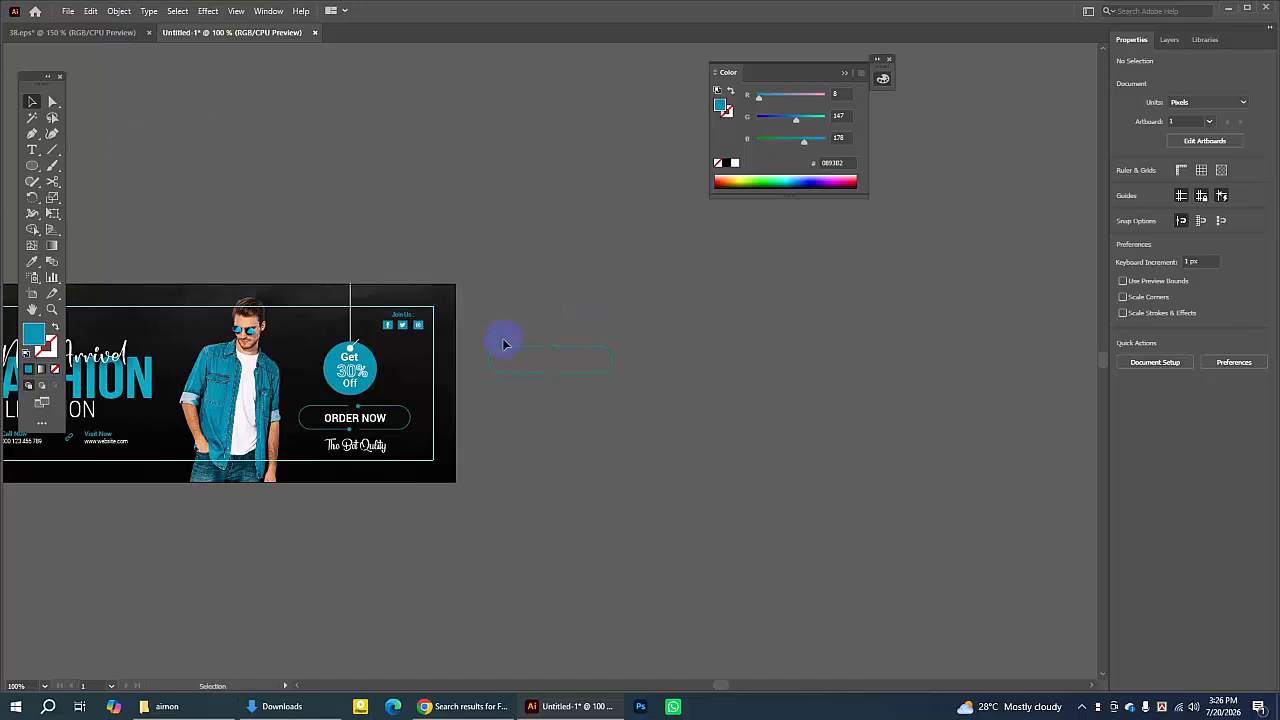
{"action": "left_click", "coordinate": [52, 309]}
{"action": "left_click", "coordinate": [538, 361]}
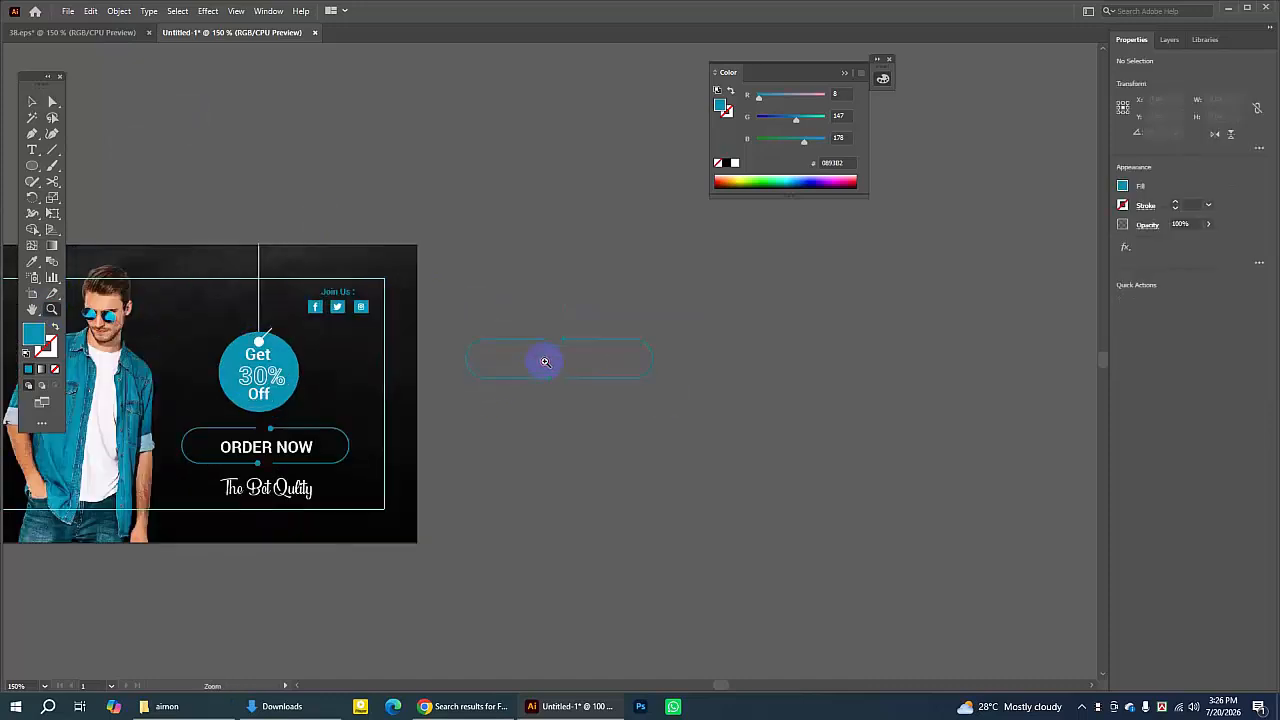
{"action": "left_click", "coordinate": [545, 361]}
{"action": "left_click", "coordinate": [32, 101]}
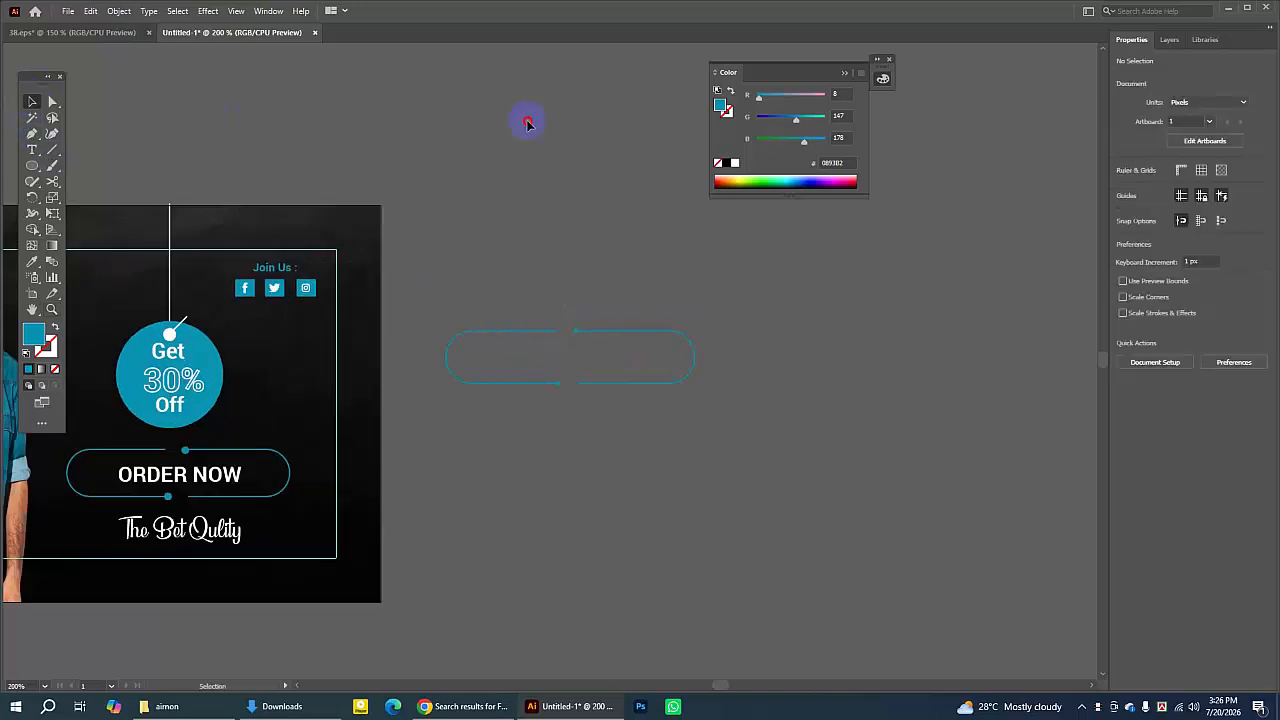
{"action": "left_click", "coordinate": [549, 331]}
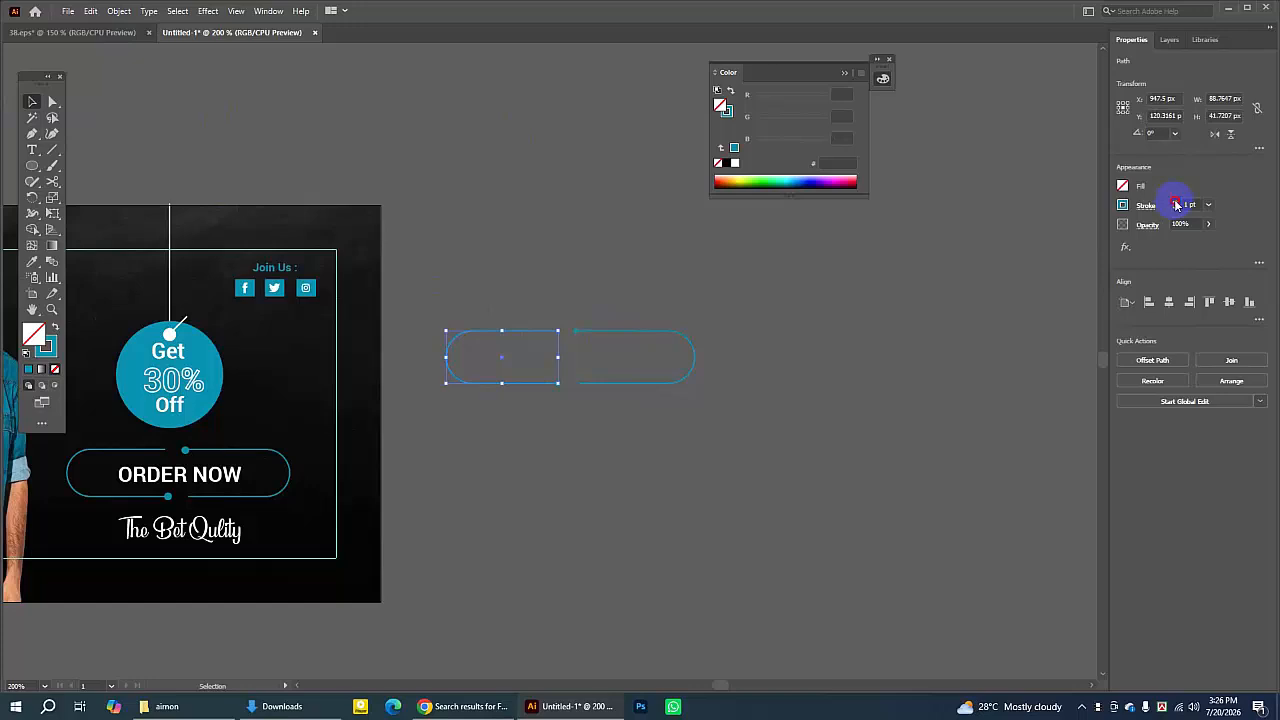
{"action": "left_click", "coordinate": [823, 264]}
{"action": "left_click", "coordinate": [667, 331]}
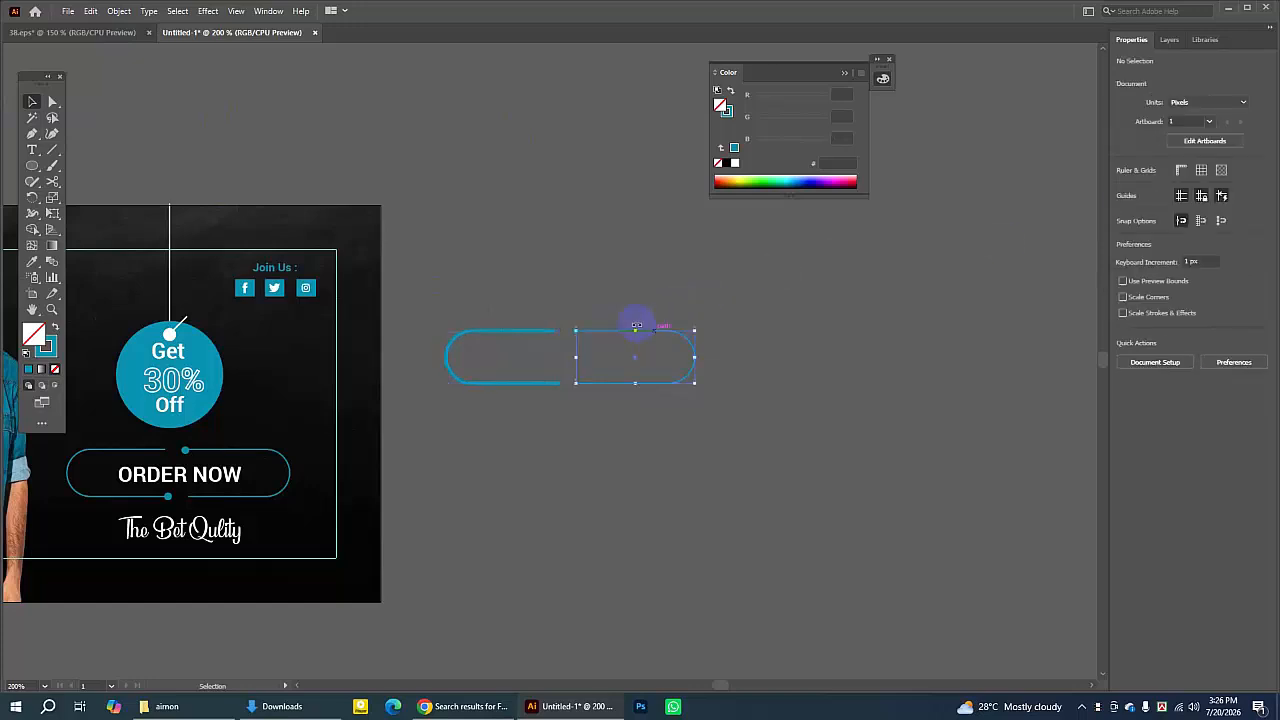
{"action": "left_click_drag", "start_coordinate": [446, 272], "coordinate": [871, 496]}
{"action": "key", "text": "Delete"}
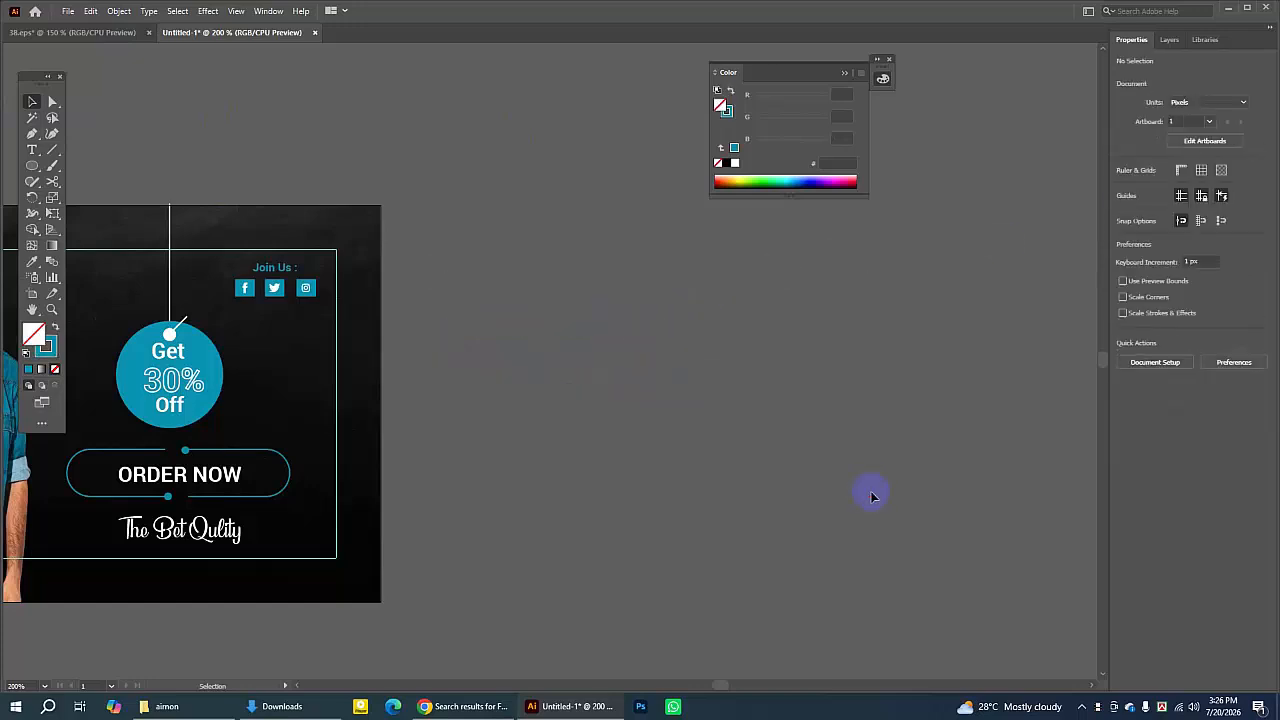
- Add a point text above the artboard and set its font to Roboto Bold
{"action": "left_click", "coordinate": [32, 309]}
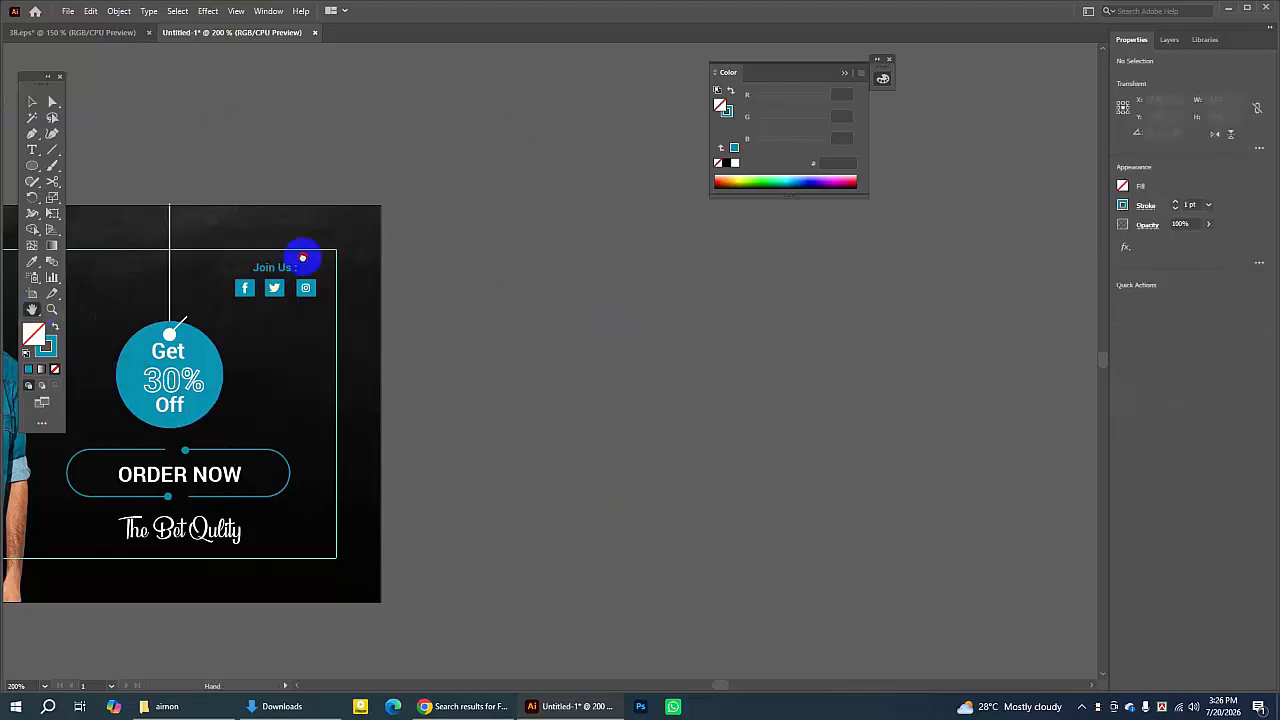
{"action": "left_click_drag", "start_coordinate": [300, 257], "coordinate": [873, 243]}
{"action": "left_click_drag", "start_coordinate": [533, 323], "coordinate": [726, 280]}
{"action": "key", "text": "ctrl+minus"}
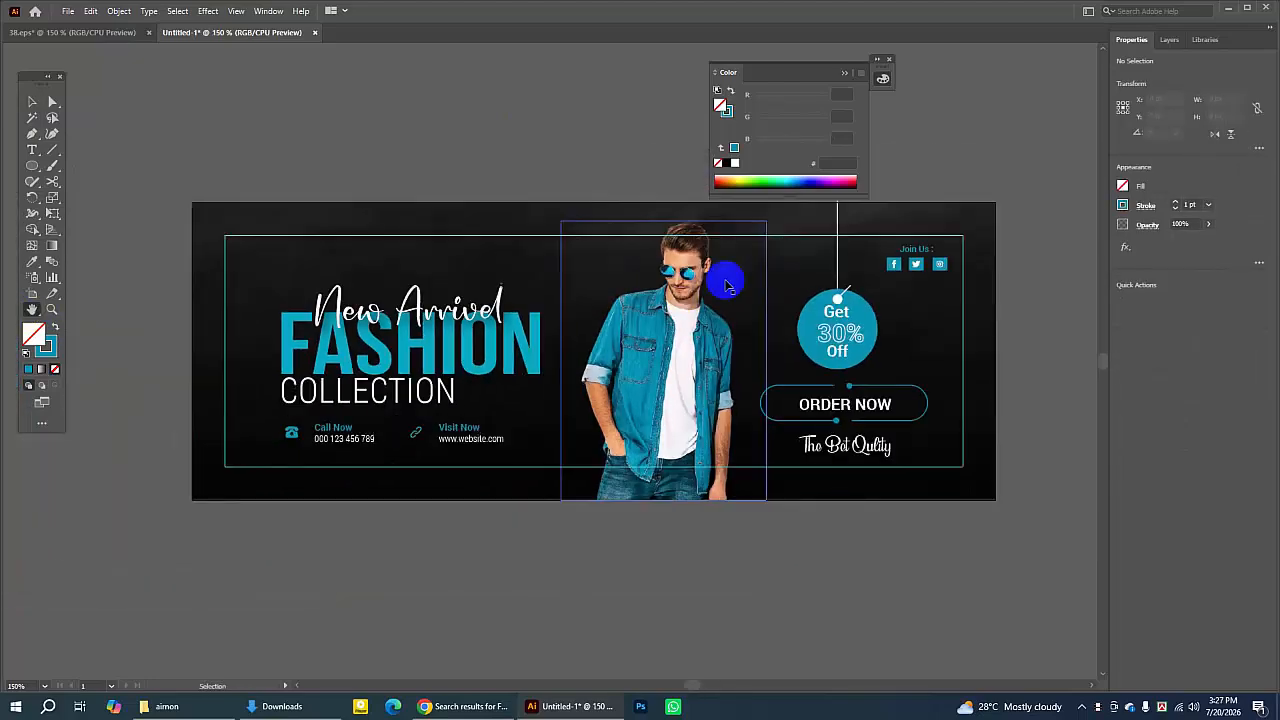
{"action": "left_click", "coordinate": [844, 73]}
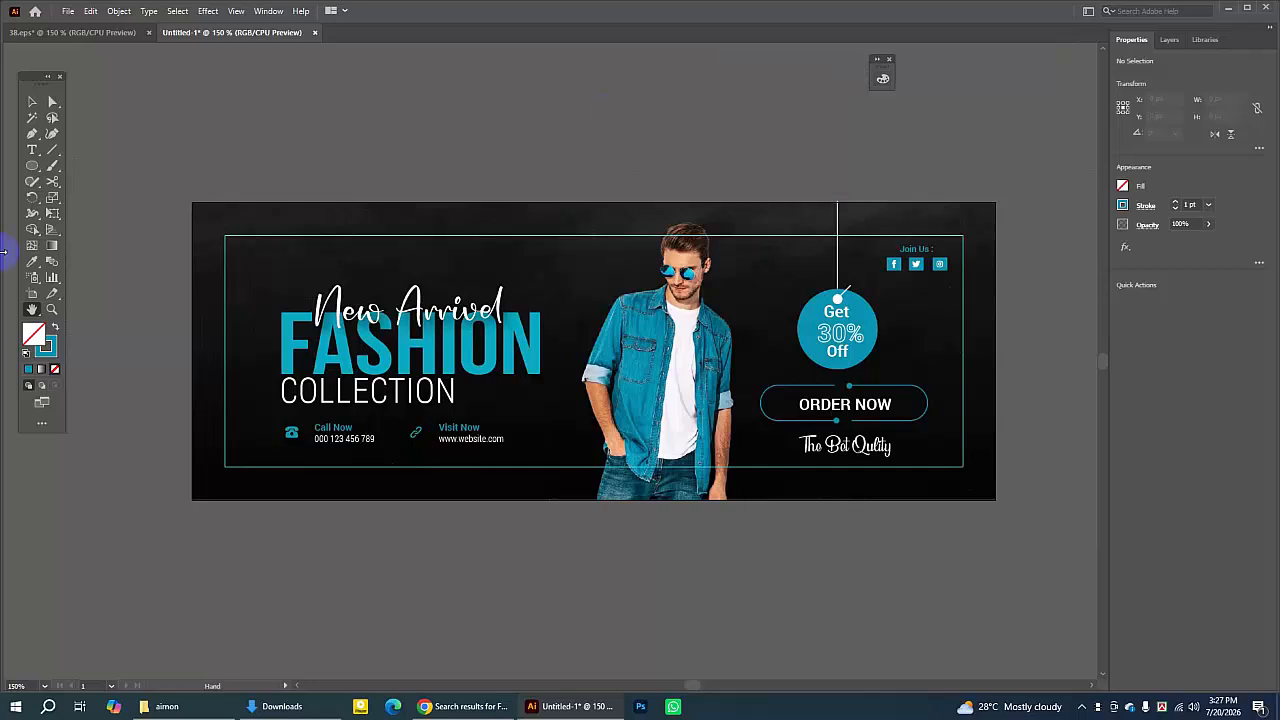
{"action": "left_click_drag", "start_coordinate": [613, 288], "coordinate": [535, 284]}
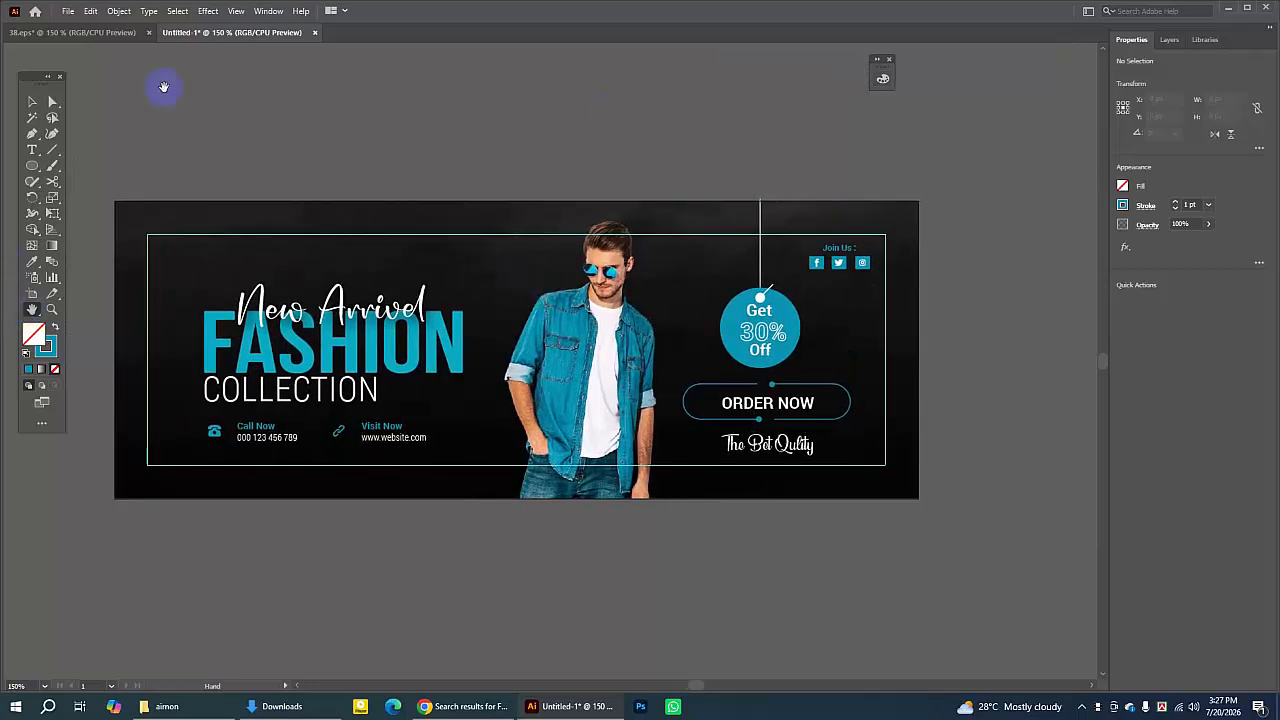
{"action": "left_click", "coordinate": [32, 149]}
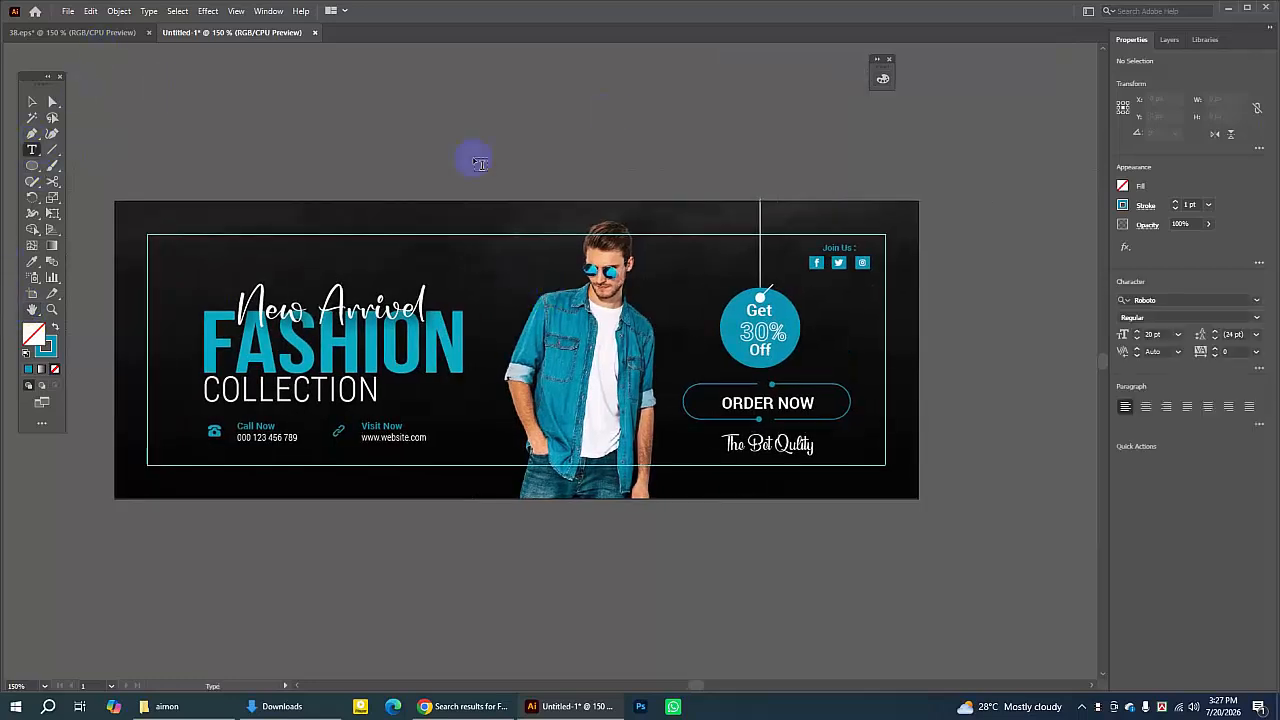
{"action": "left_click", "coordinate": [433, 141]}
{"action": "left_click", "coordinate": [1178, 301]}
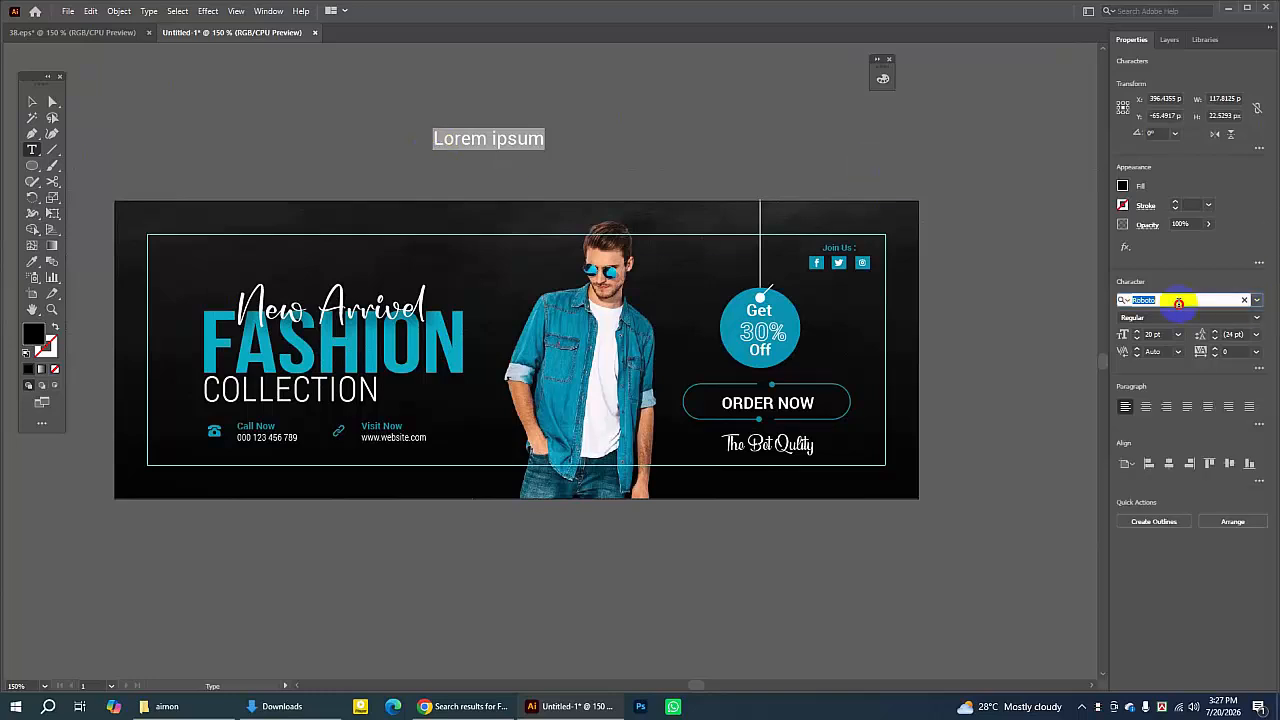
{"action": "left_click", "coordinate": [1256, 317]}
{"action": "left_click", "coordinate": [1138, 361]}
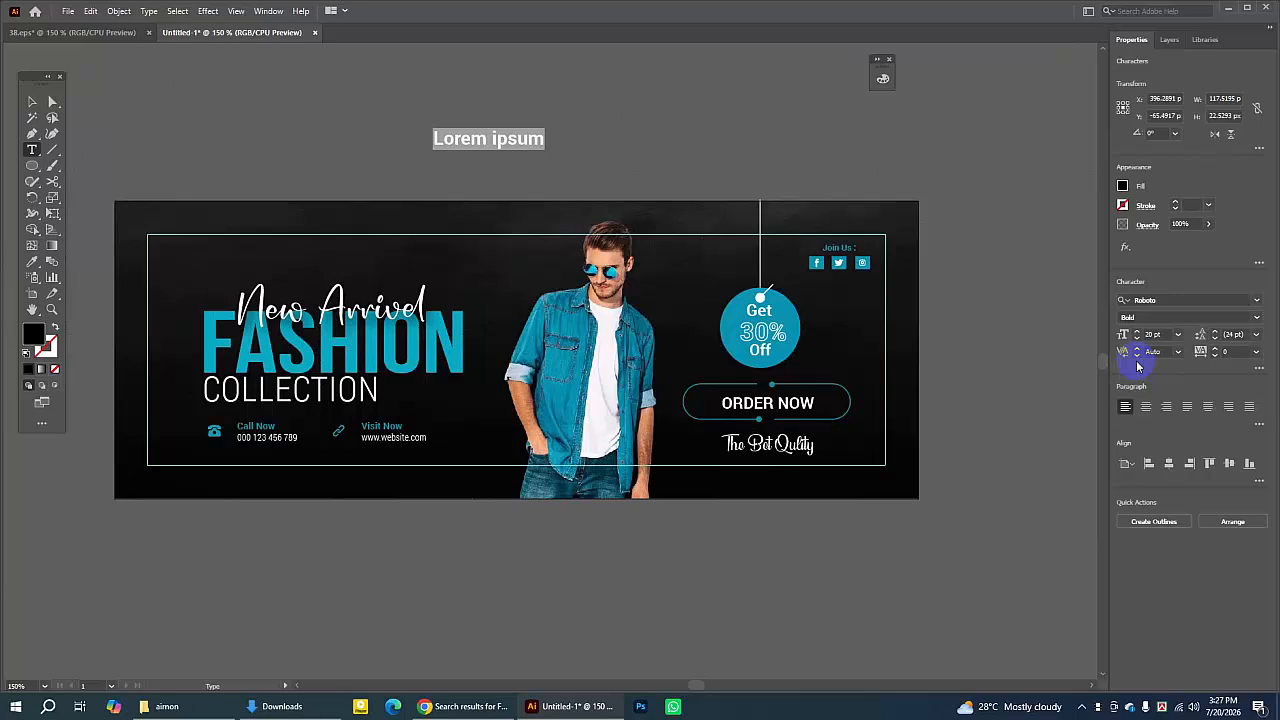
- Replace the placeholder text with LOGO HERE
{"action": "type", "text": "LO"}
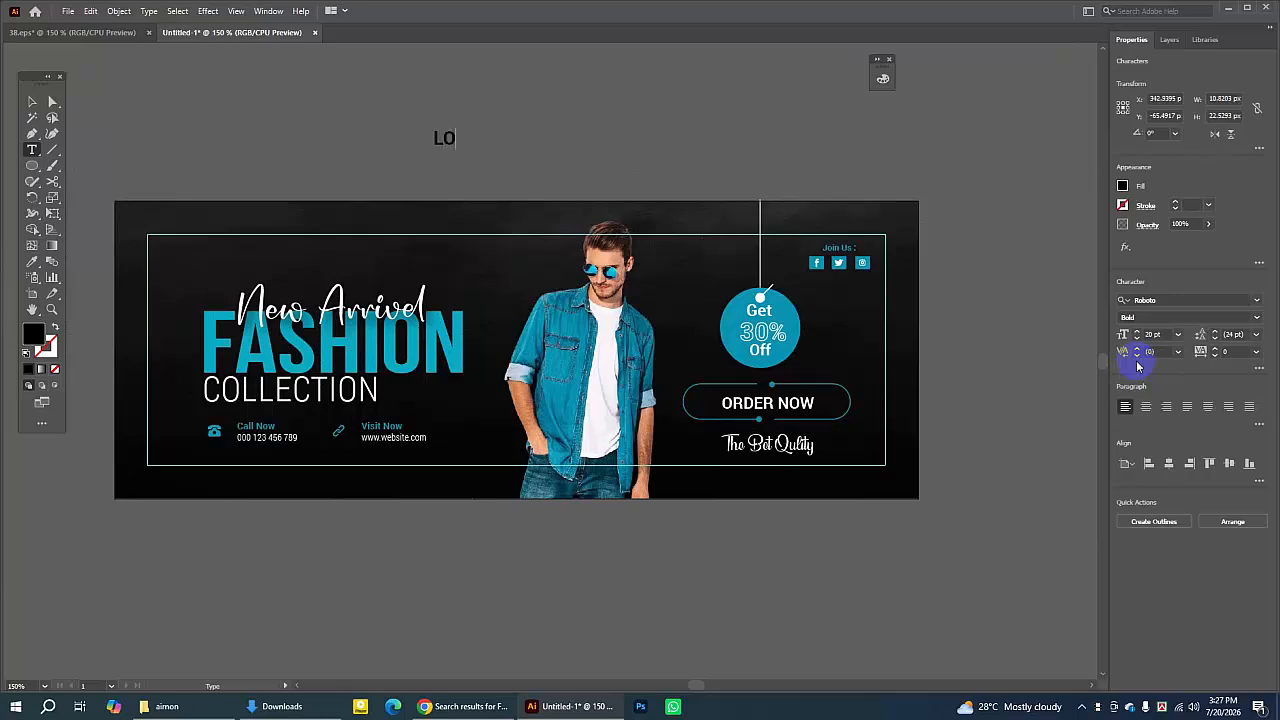
{"action": "type", "text": "GO HER"}
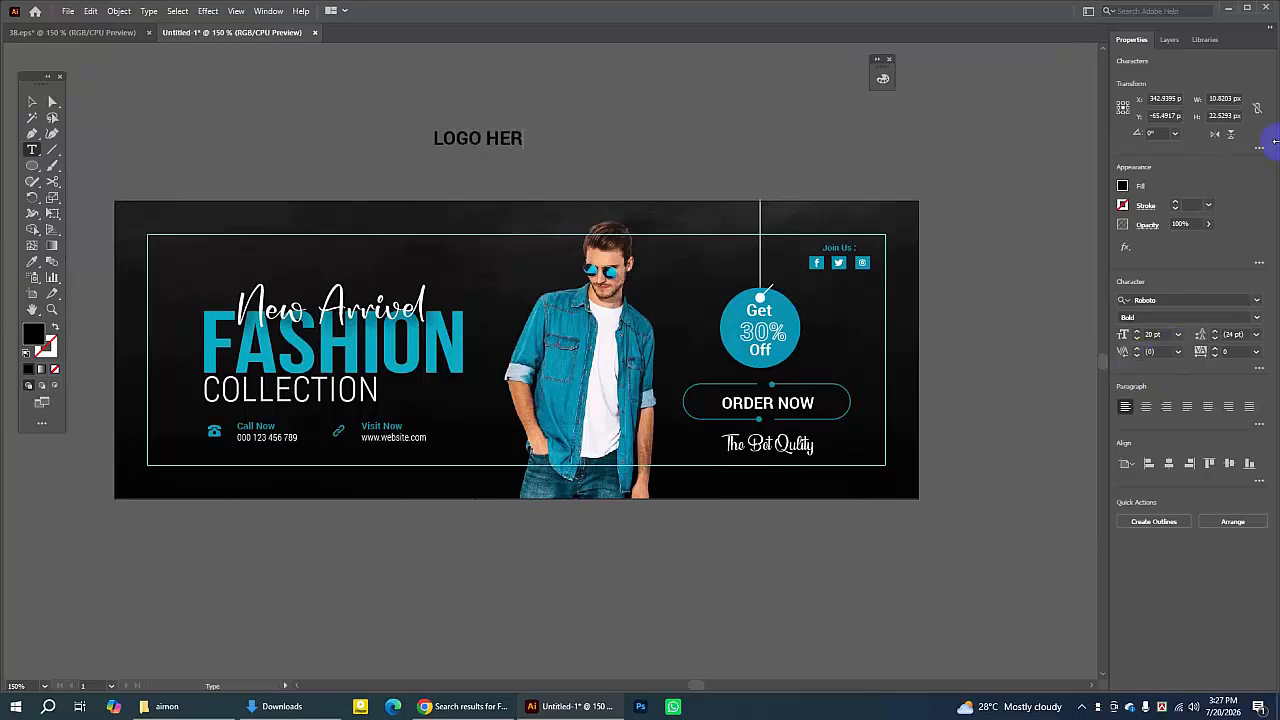
{"action": "key", "text": "BackSpace"}
{"action": "key", "text": "BackSpace"}
{"action": "type", "text": "HERE"}
{"action": "key", "text": "BackSpace"}
{"action": "key", "text": "BackSpace"}
{"action": "key", "text": "BackSpace"}
{"action": "key", "text": "BackSpace"}
{"action": "type", "text": "HERE"}
{"action": "left_click", "coordinate": [32, 101]}
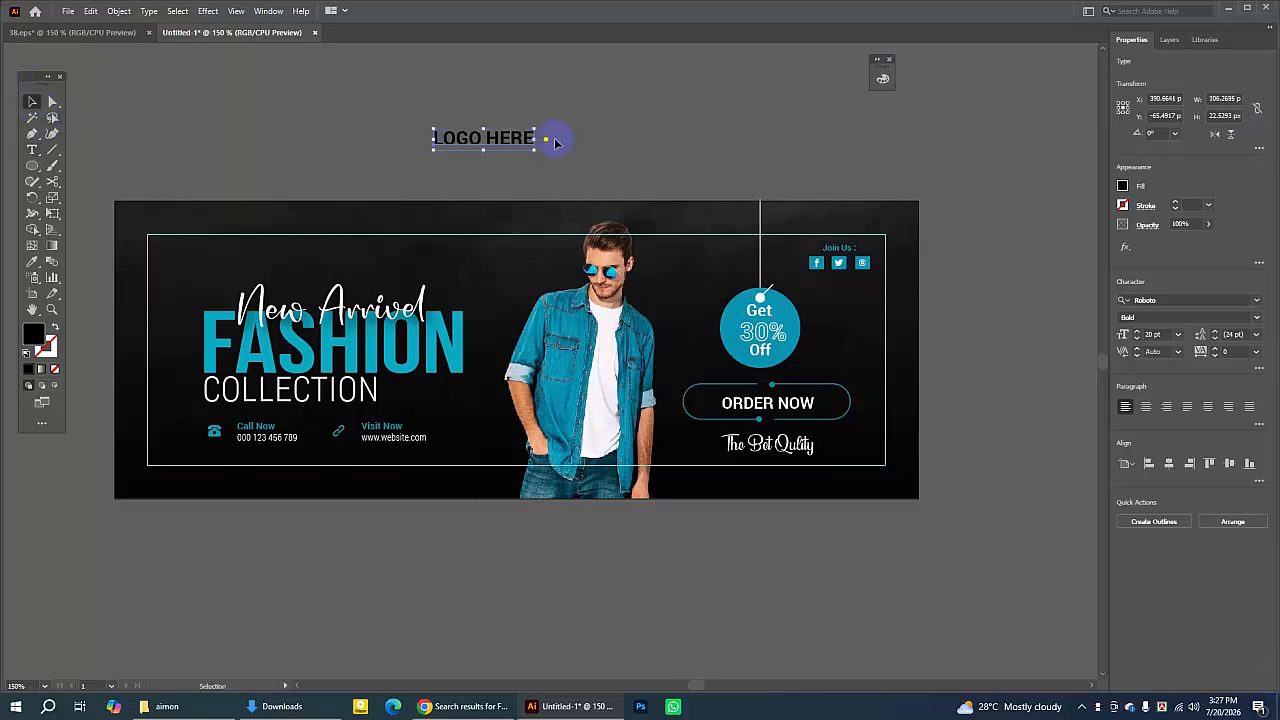
- Scale the LOGO HERE text down slightly and give it the white color sampled from the New Arrived script
{"action": "left_click_drag", "start_coordinate": [538, 150], "coordinate": [507, 143]}
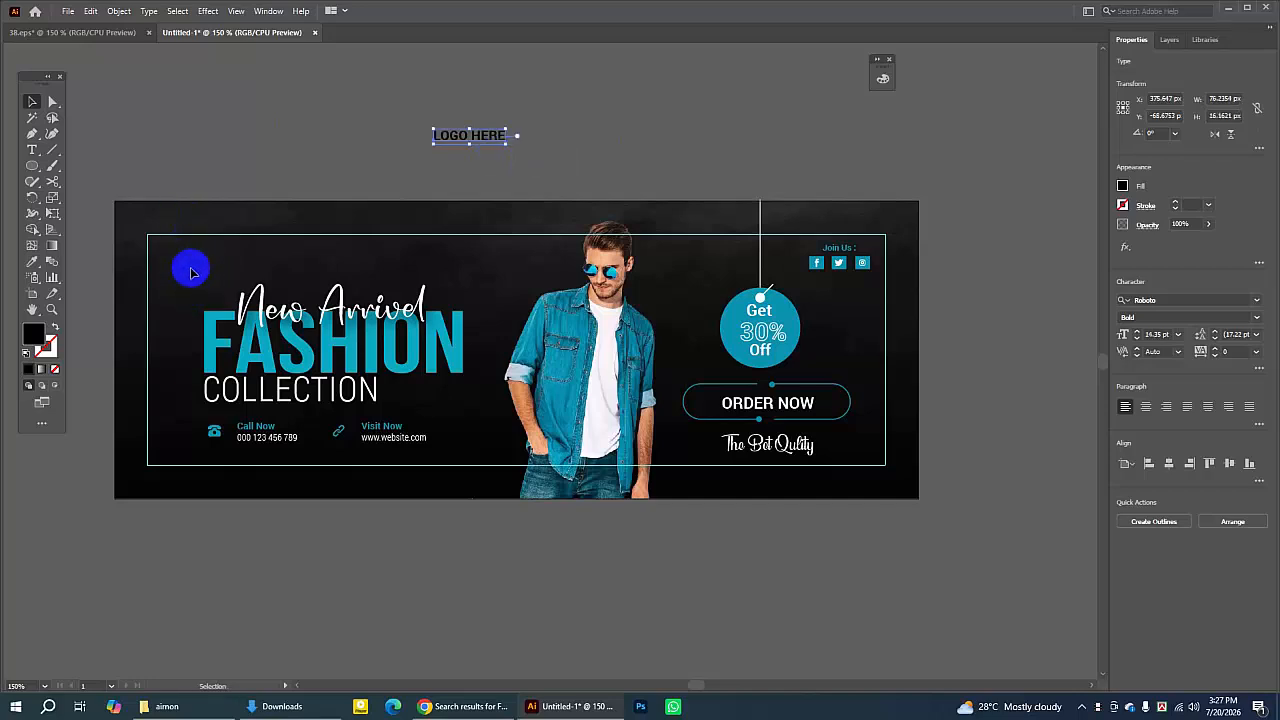
{"action": "left_click", "coordinate": [32, 261]}
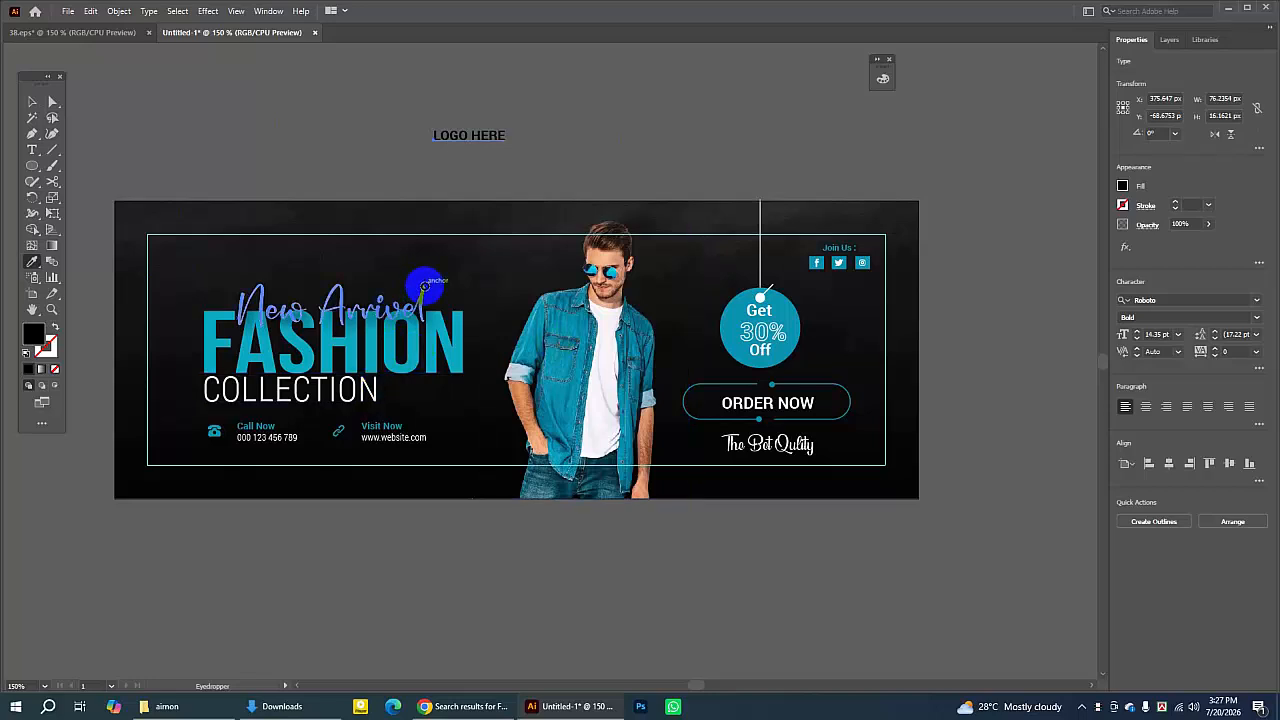
{"action": "left_click", "coordinate": [424, 286]}
{"action": "left_click", "coordinate": [32, 102]}
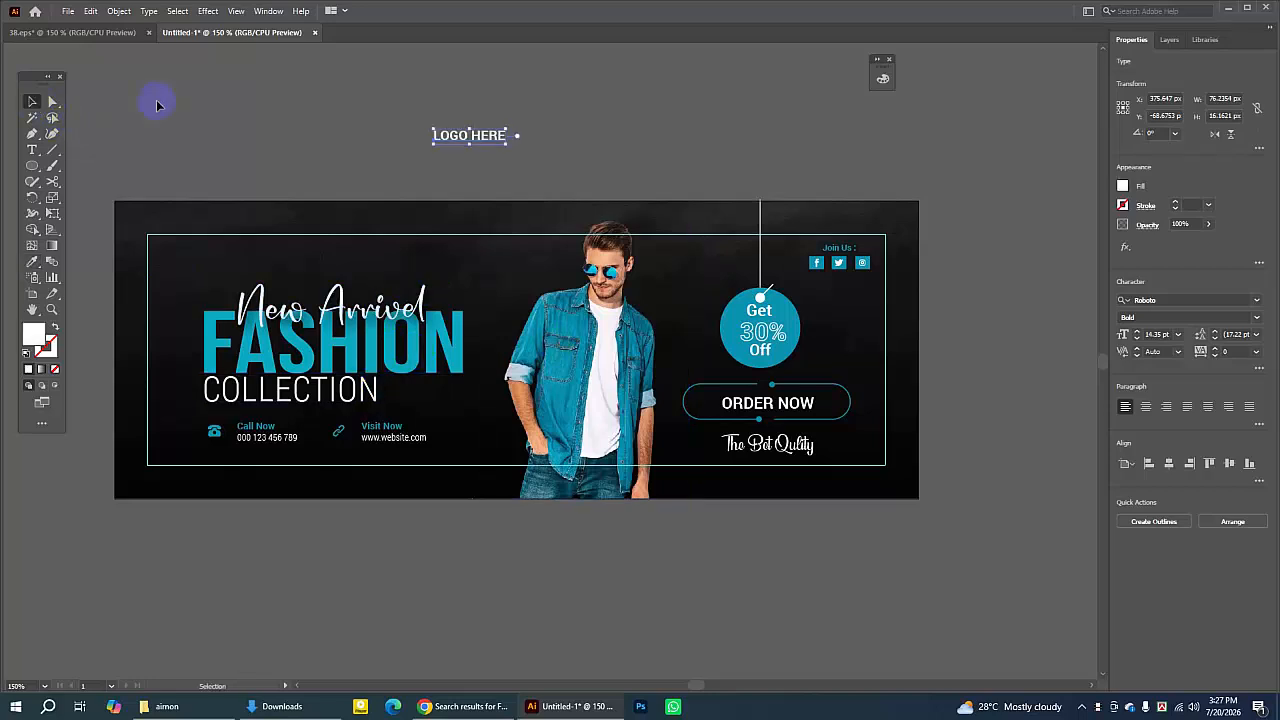
- Move the LOGO HERE text into the top-left corner inside the teal frame
{"action": "left_click", "coordinate": [437, 136]}
{"action": "left_click_drag", "start_coordinate": [437, 136], "coordinate": [183, 238]}
{"action": "left_click", "coordinate": [314, 129]}
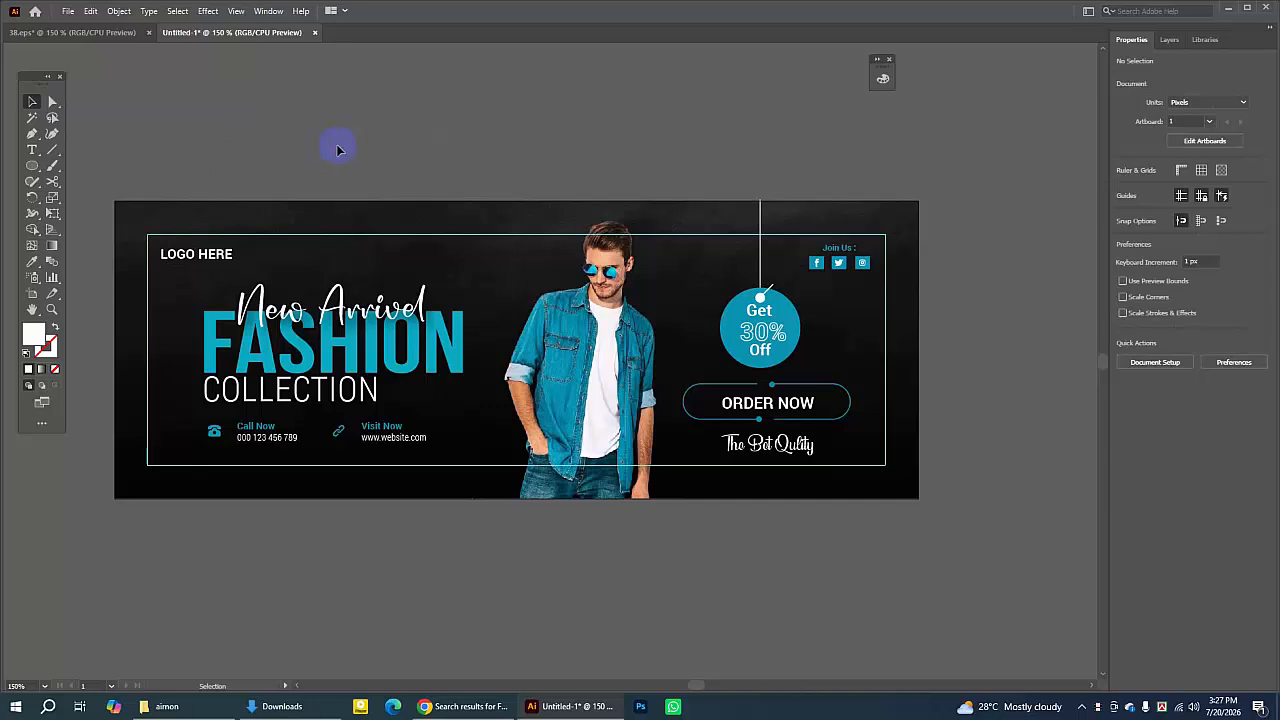
{"action": "left_click", "coordinate": [192, 257]}
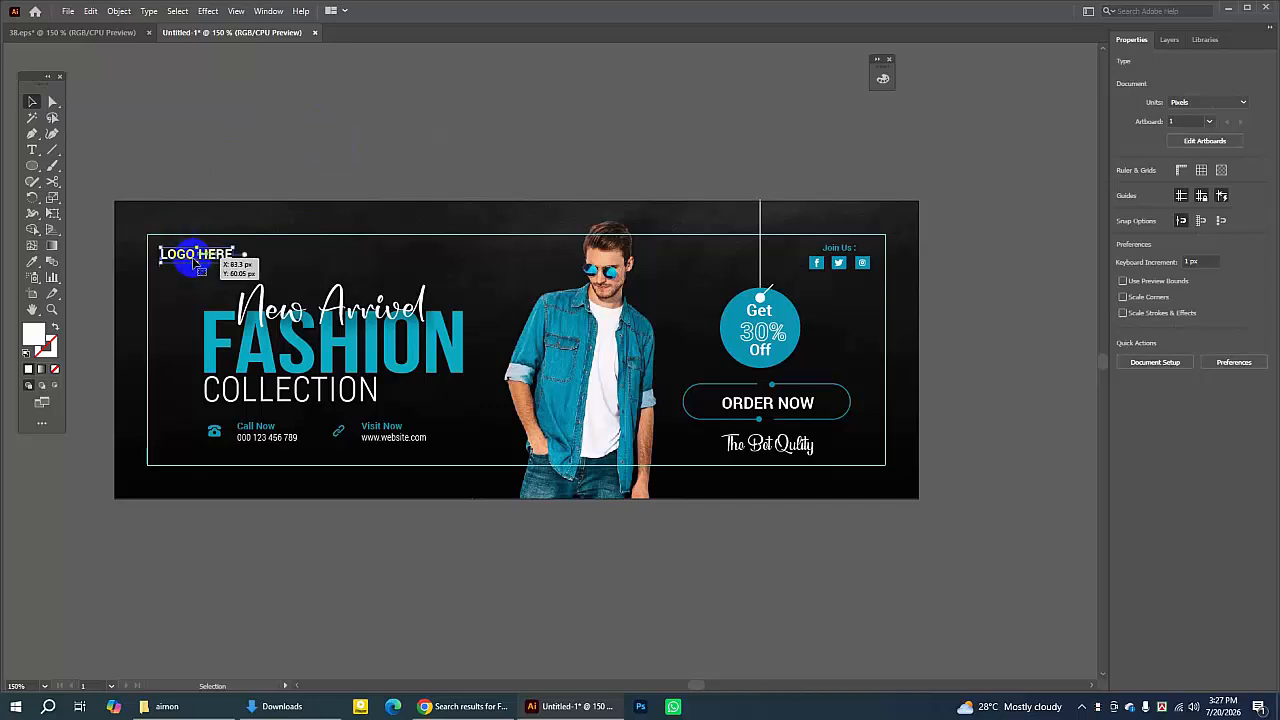
{"action": "left_click", "coordinate": [441, 142]}
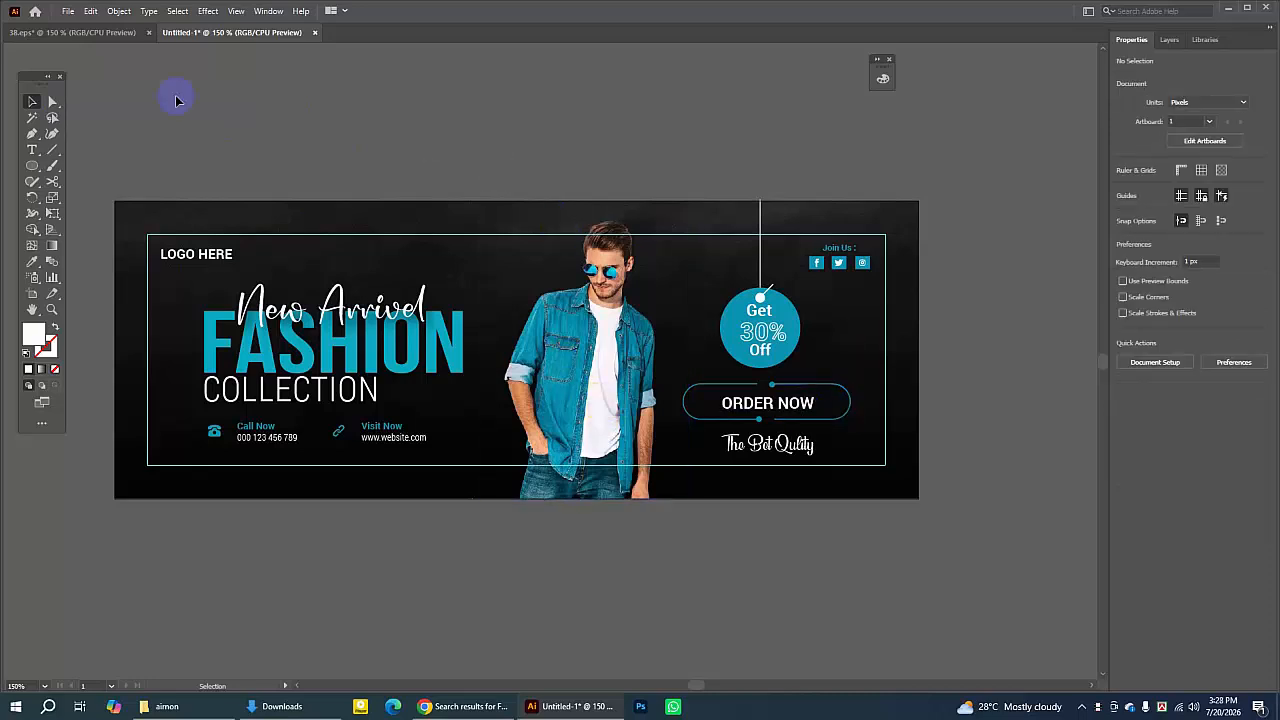
- Switch to the reference design and inspect its zigzag, dotted and other decorative shapes
{"action": "left_click", "coordinate": [110, 35]}
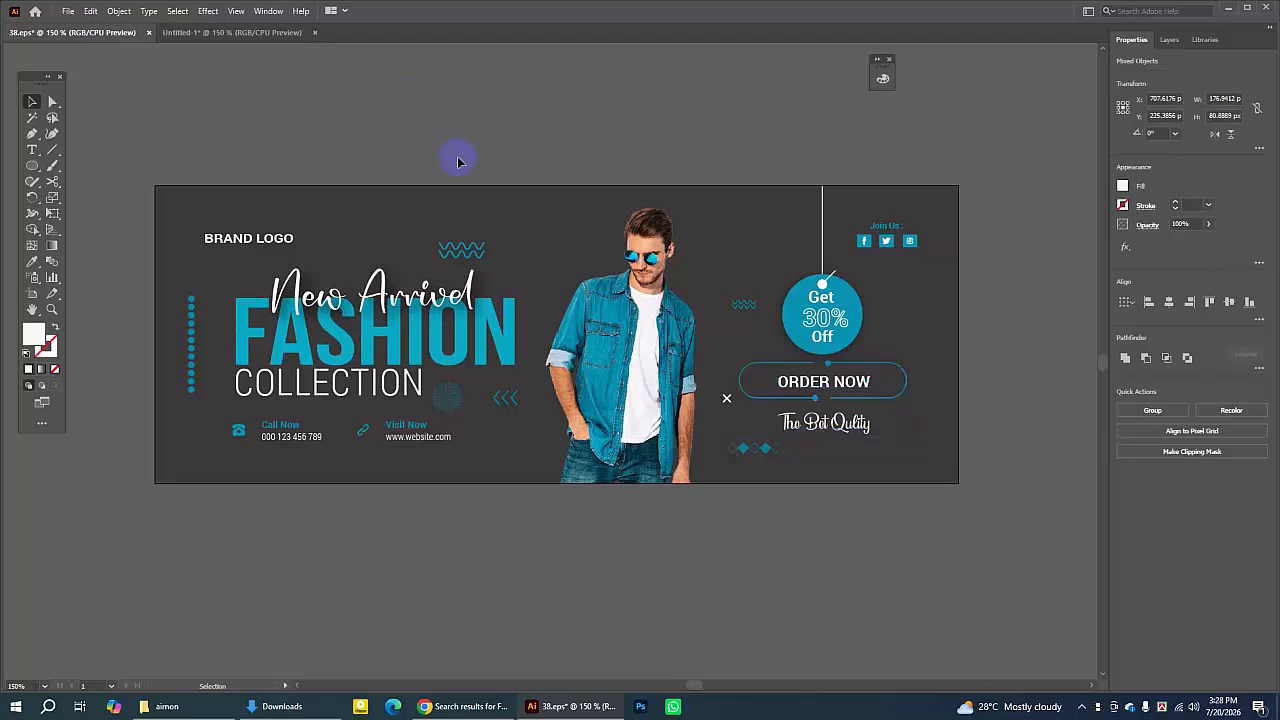
{"action": "left_click", "coordinate": [479, 252]}
{"action": "left_click", "coordinate": [481, 168]}
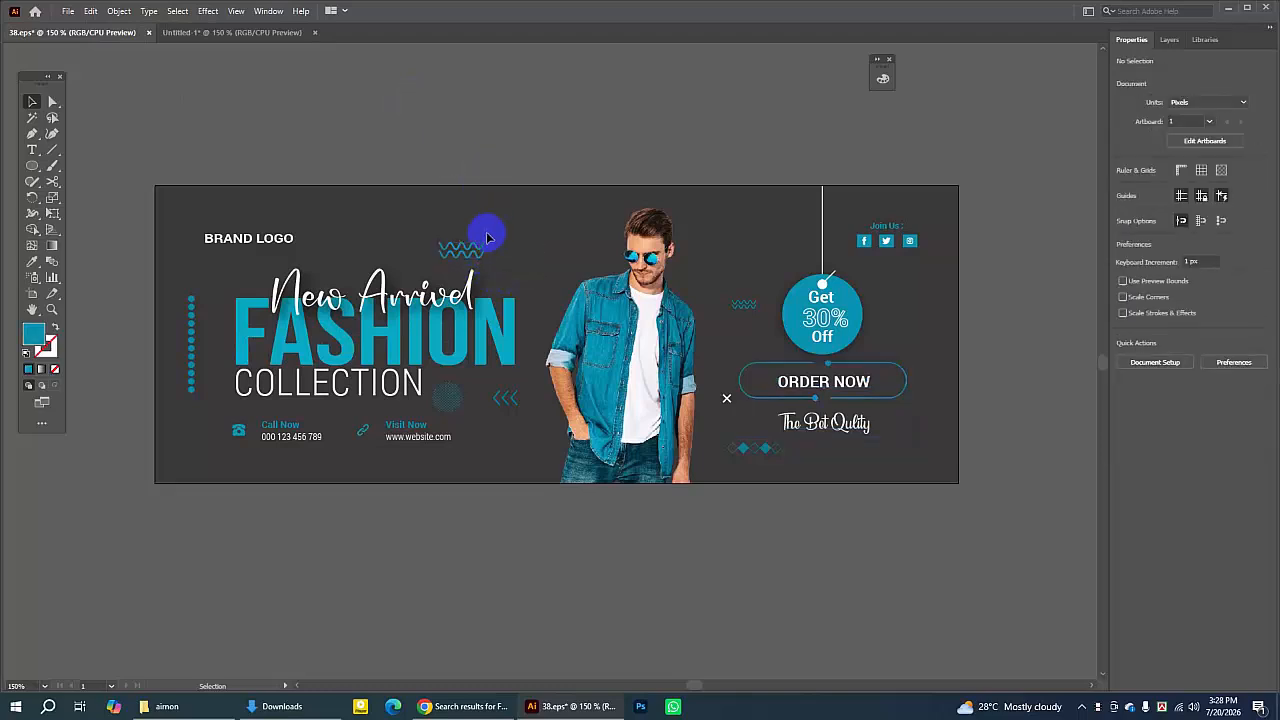
{"action": "left_click", "coordinate": [481, 250]}
{"action": "left_click", "coordinate": [529, 212]}
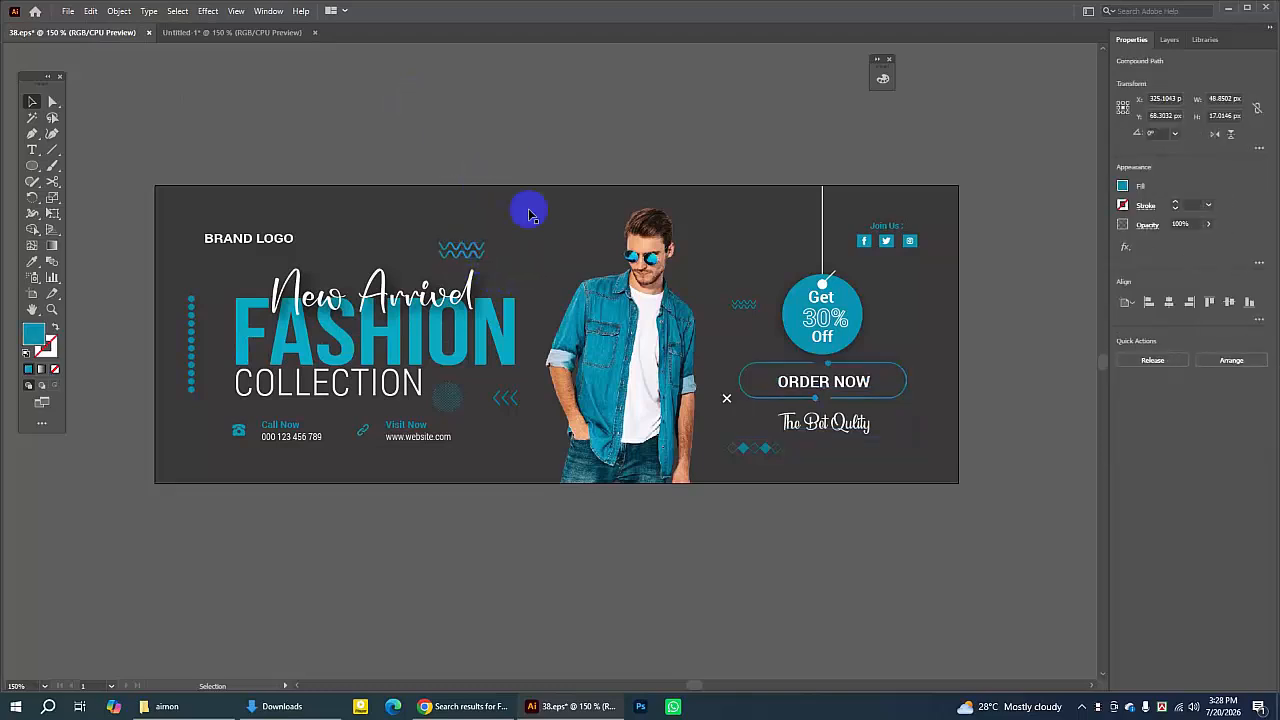
{"action": "left_click", "coordinate": [474, 251]}
{"action": "left_click", "coordinate": [504, 398]}
{"action": "left_click", "coordinate": [452, 398]}
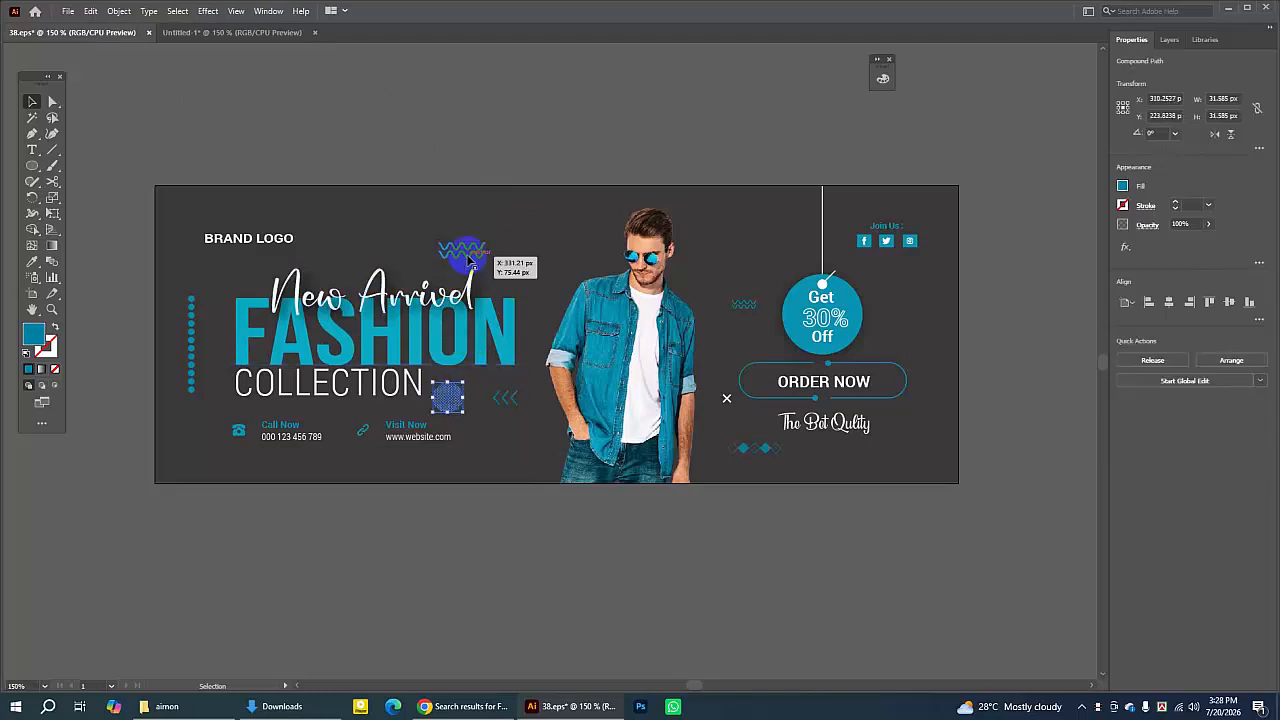
{"action": "left_click", "coordinate": [468, 257]}
{"action": "left_click", "coordinate": [634, 129]}
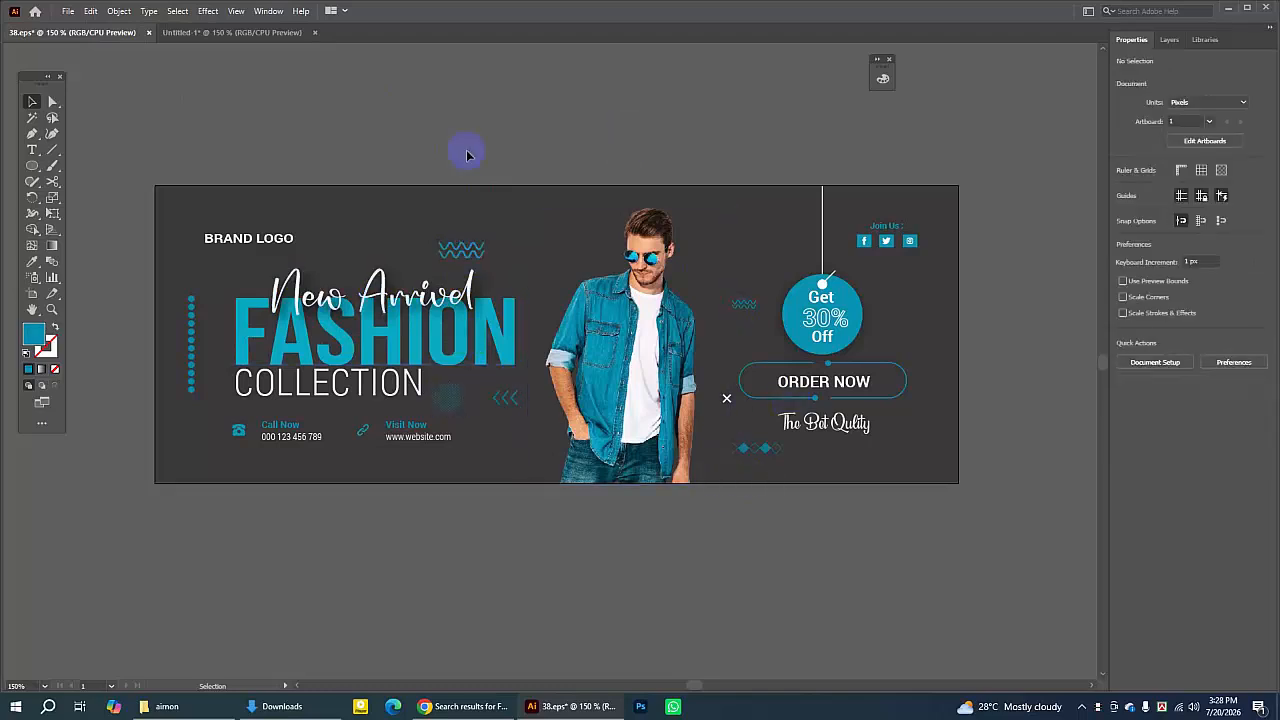
{"action": "left_click", "coordinate": [190, 32]}
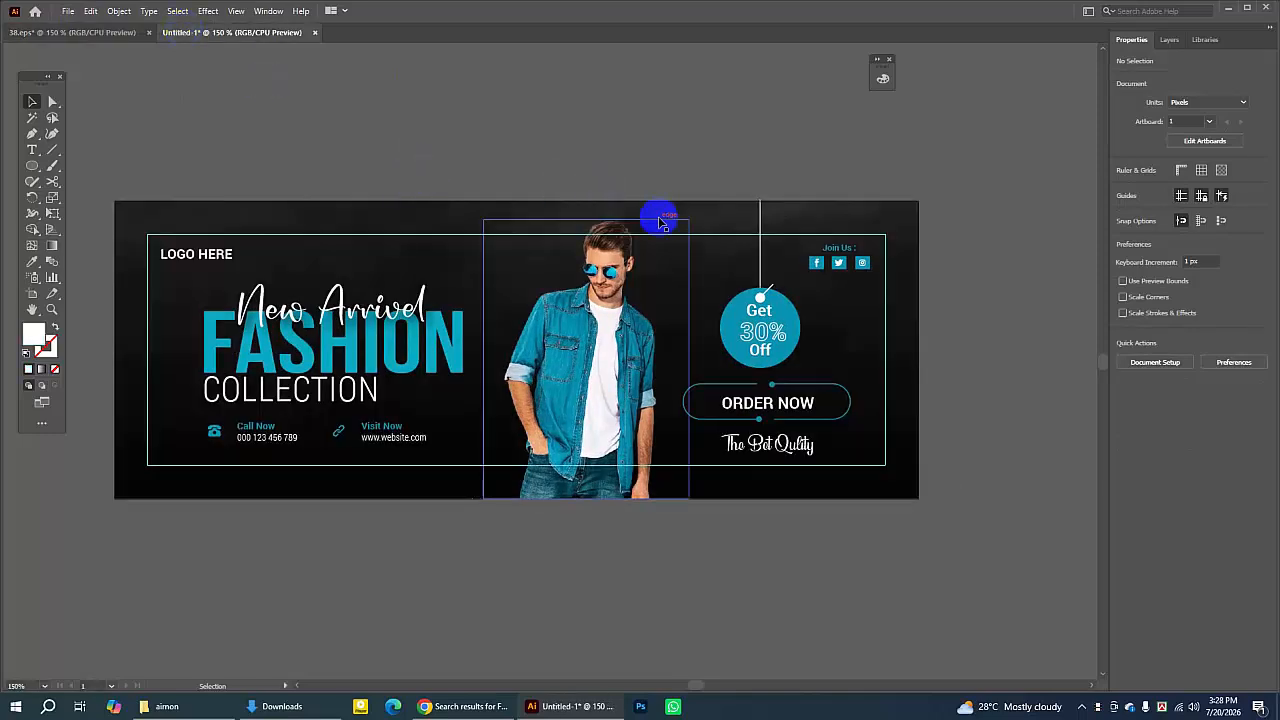
- Hide the guides and nudge the model photo a few pixels to the left
{"action": "right_click", "coordinate": [911, 155]}
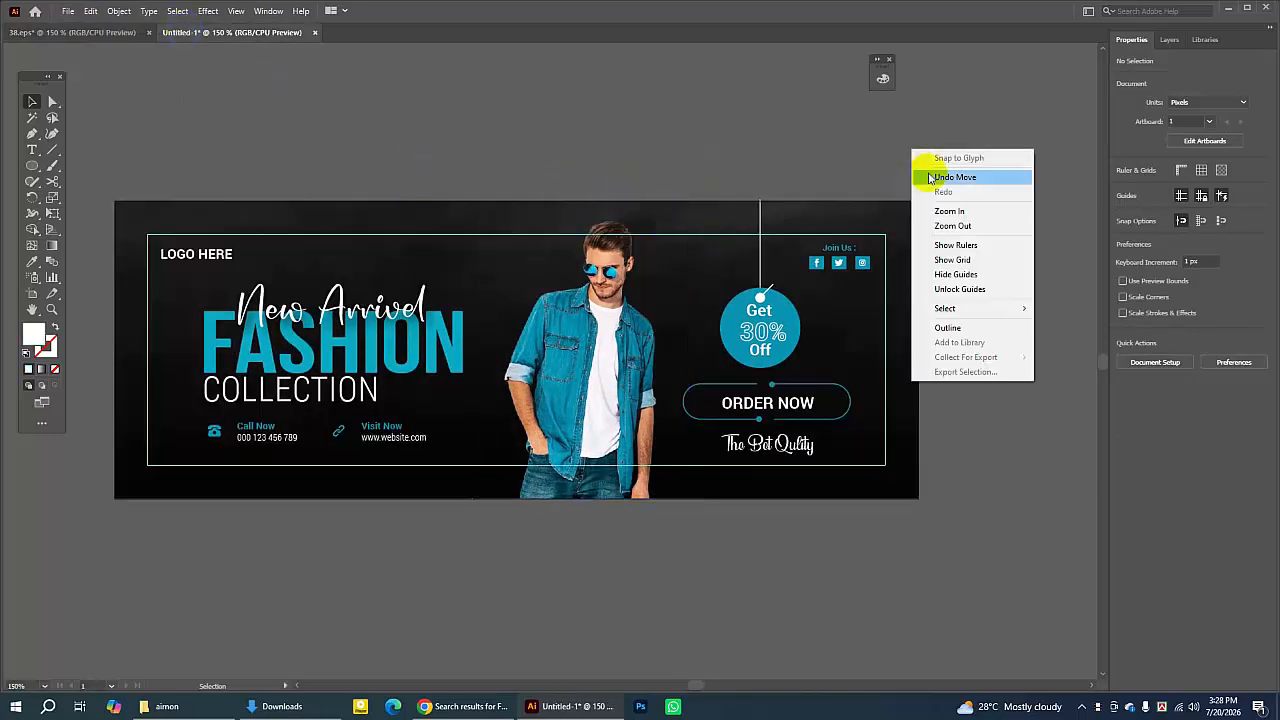
{"action": "left_click", "coordinate": [957, 275]}
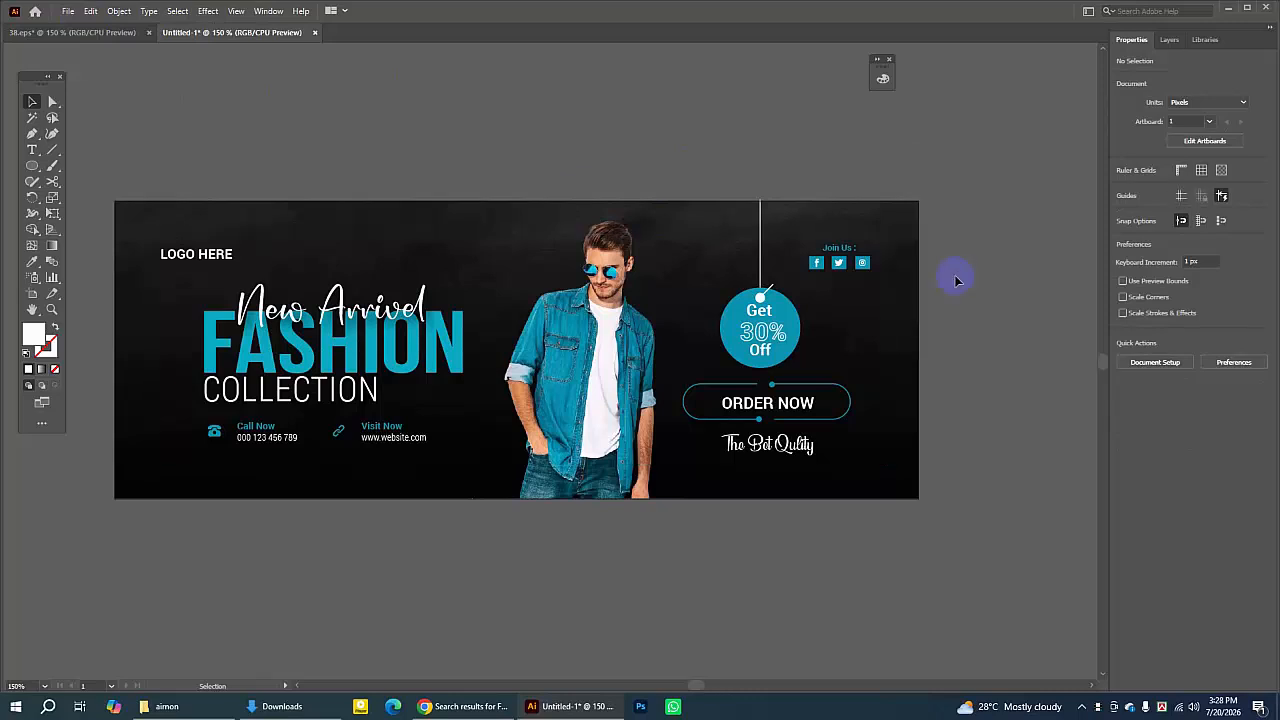
{"action": "left_click", "coordinate": [597, 350]}
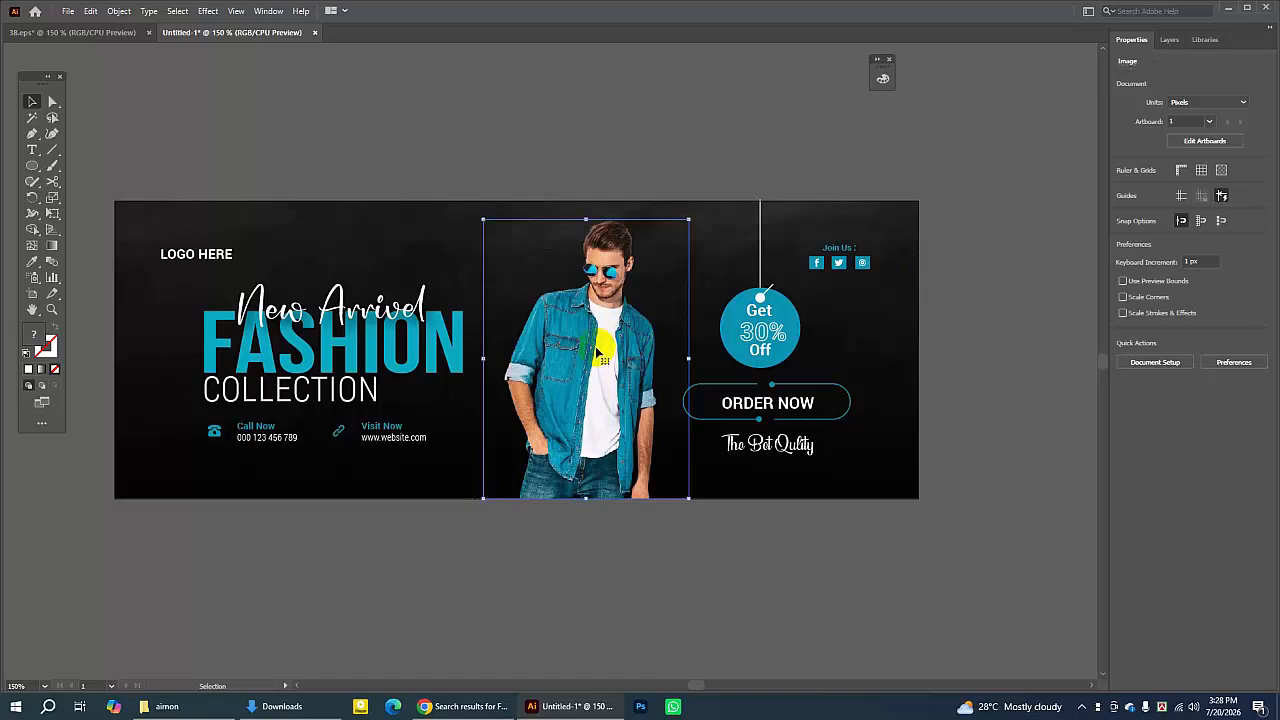
{"action": "key", "text": "Left"}
{"action": "key", "text": "Left"}
{"action": "key", "text": "Left"}
{"action": "key", "text": "Left"}
{"action": "key", "text": "Left"}
{"action": "key", "text": "Left"}
{"action": "key", "text": "Left"}
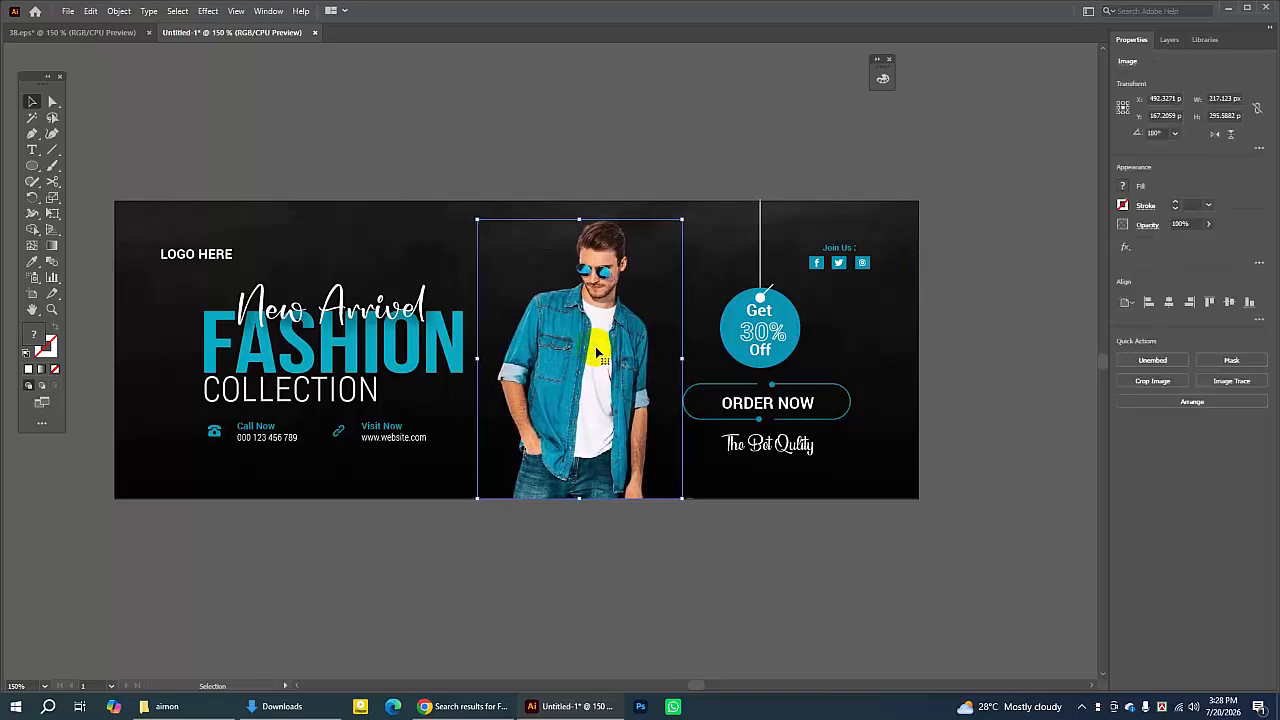
{"action": "left_click", "coordinate": [572, 155]}
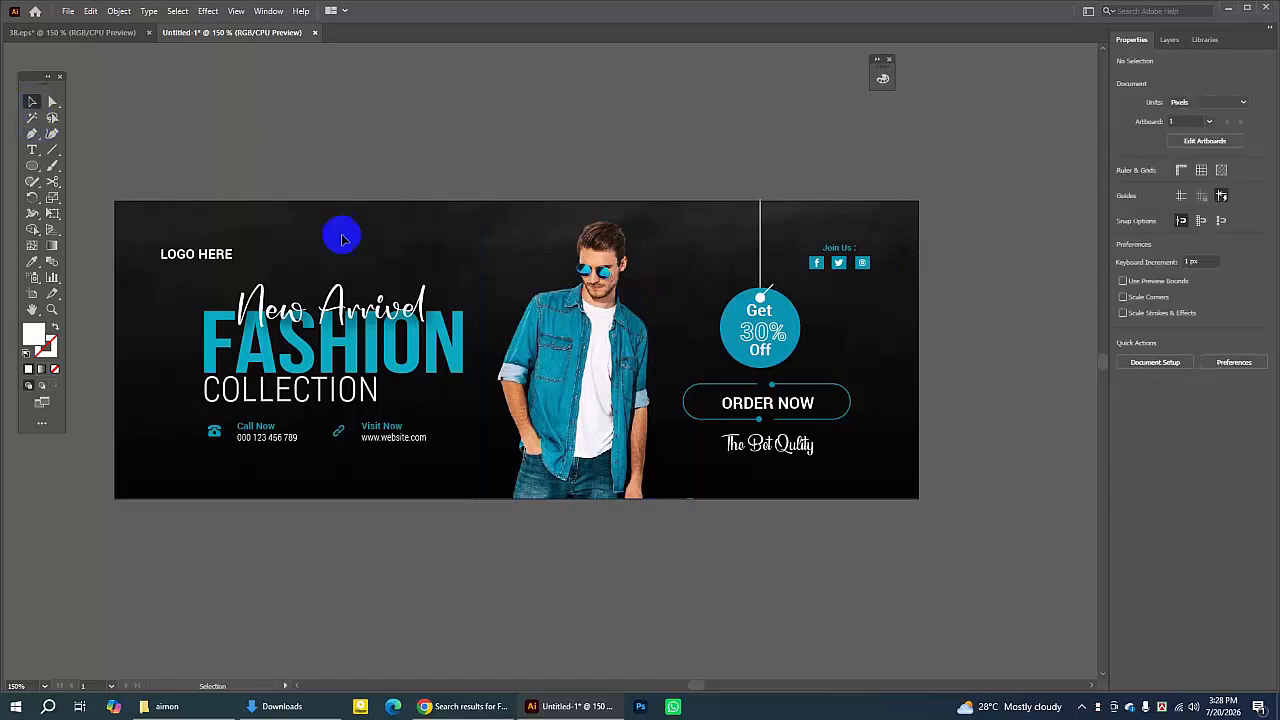
{"action": "left_click", "coordinate": [547, 362]}
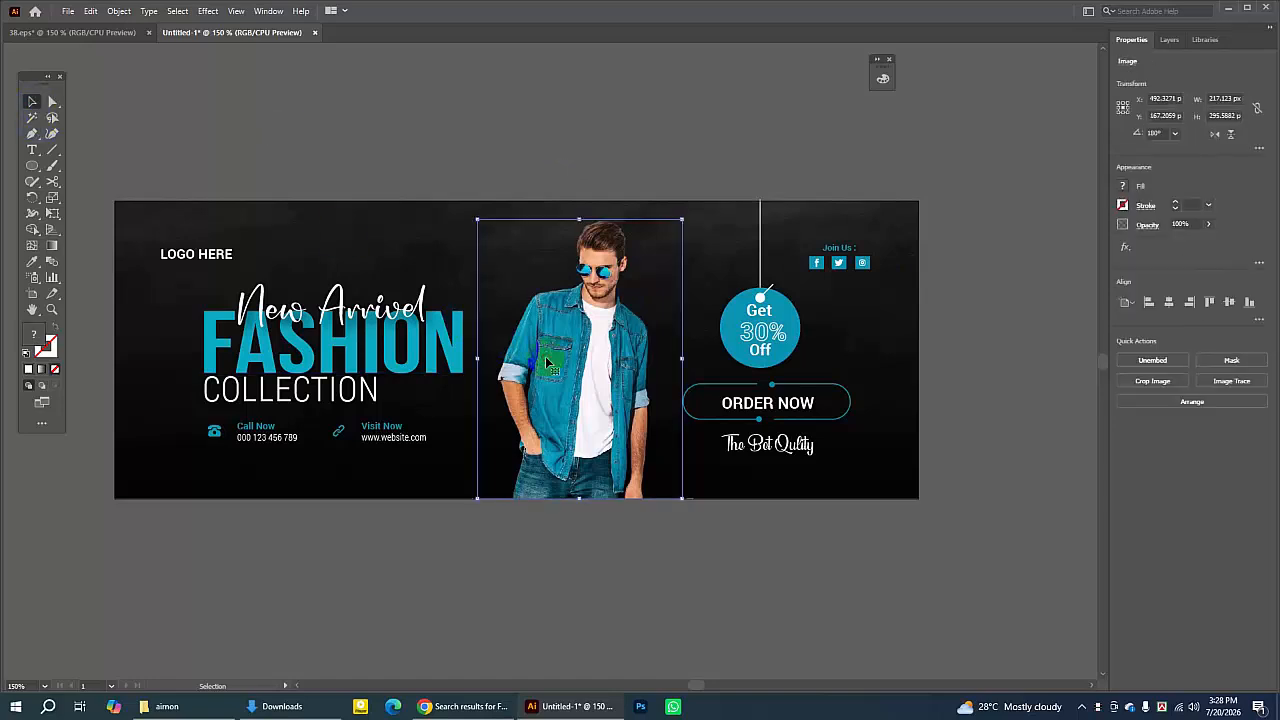
{"action": "key", "text": "Left"}
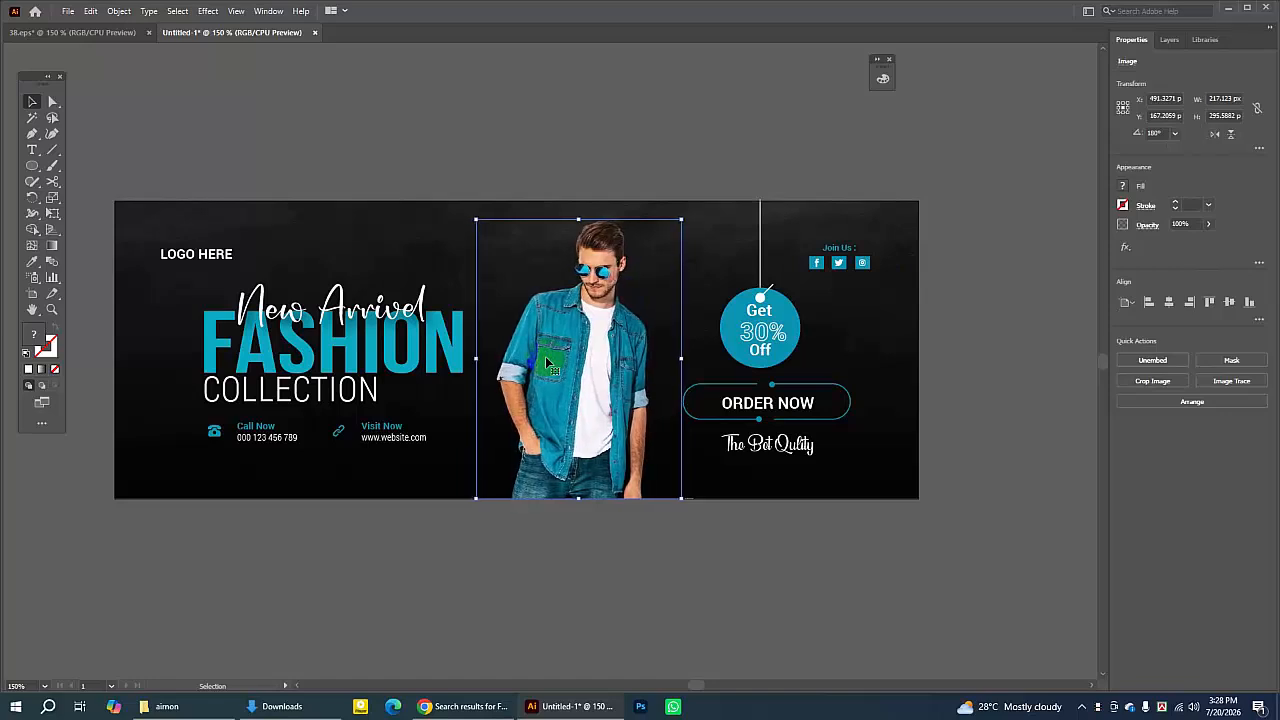
{"action": "left_click", "coordinate": [495, 188]}
{"action": "left_click", "coordinate": [200, 262]}
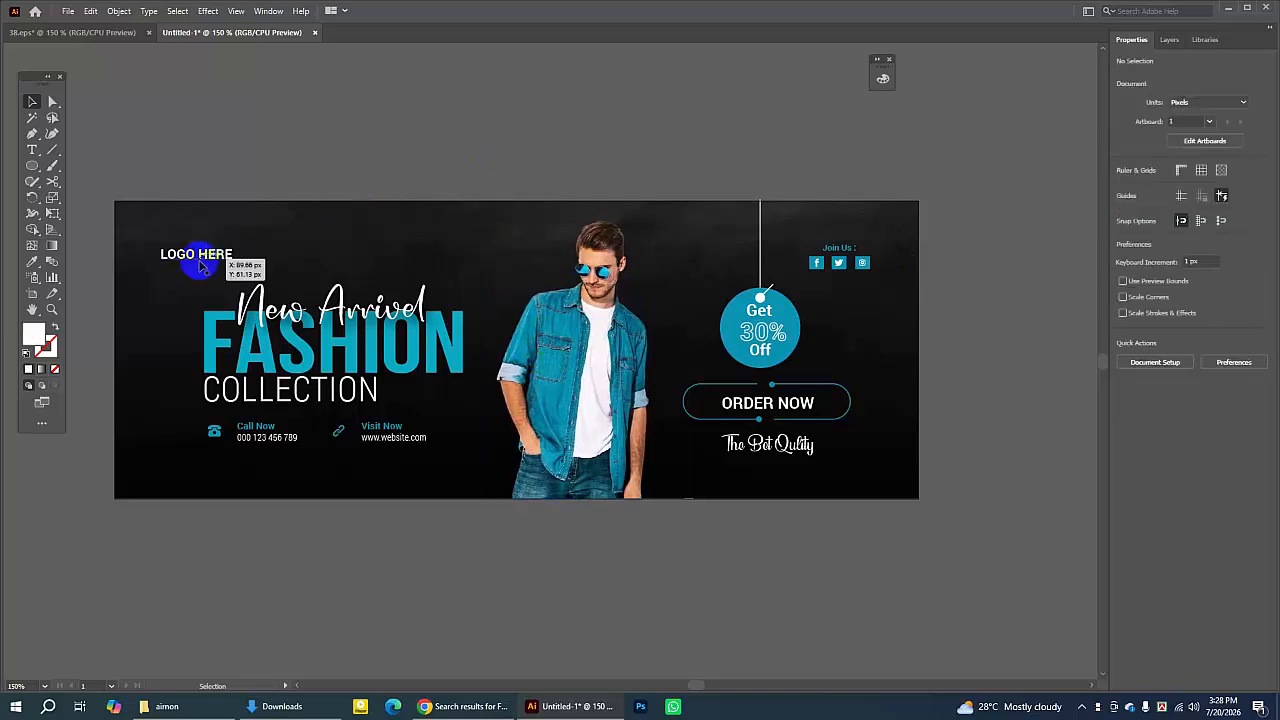